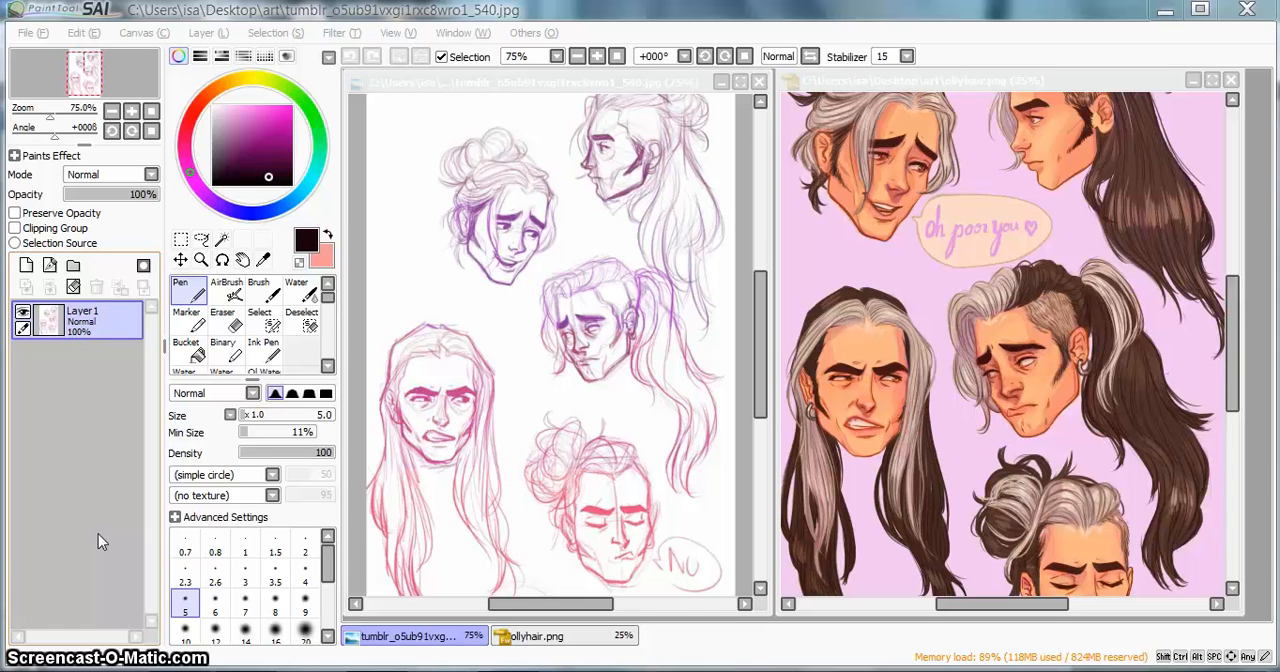
Step: Switch between PaintTool SAI and Photoshop to compare how the sketch and ollyhair.png are laid out in each workspace
{"action": "left_click", "coordinate": [781, 12]}
{"action": "key", "text": "alt+Tab"}
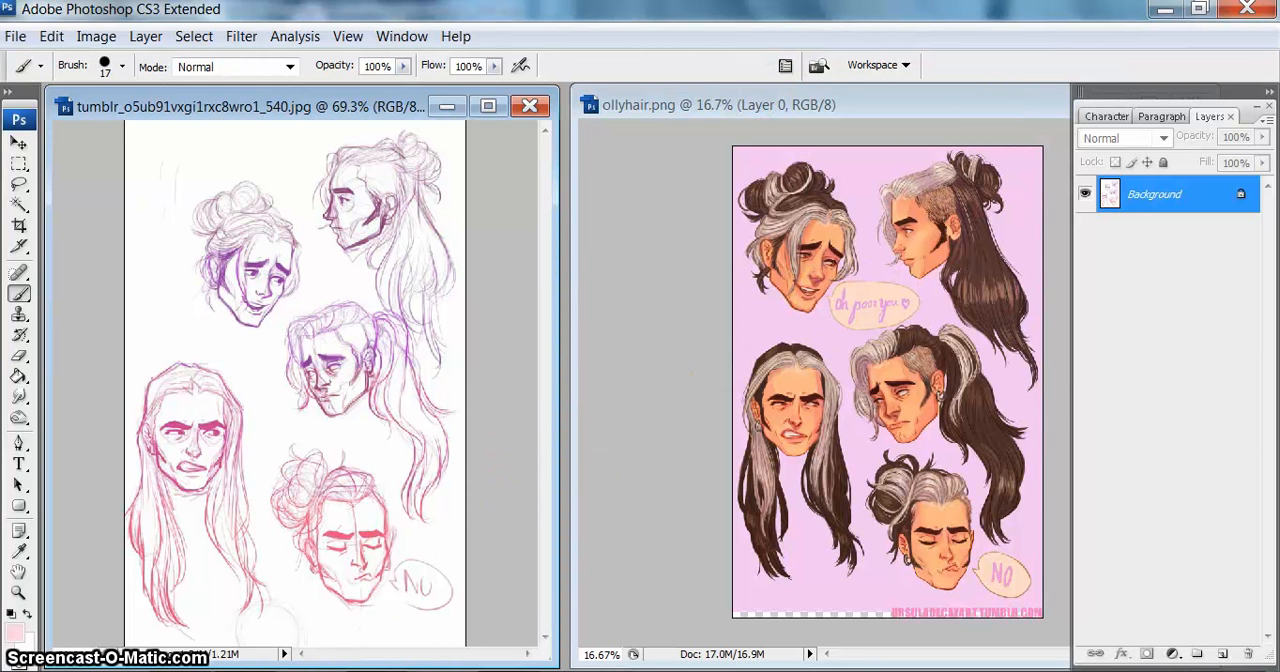
{"action": "left_click", "coordinate": [203, 641]}
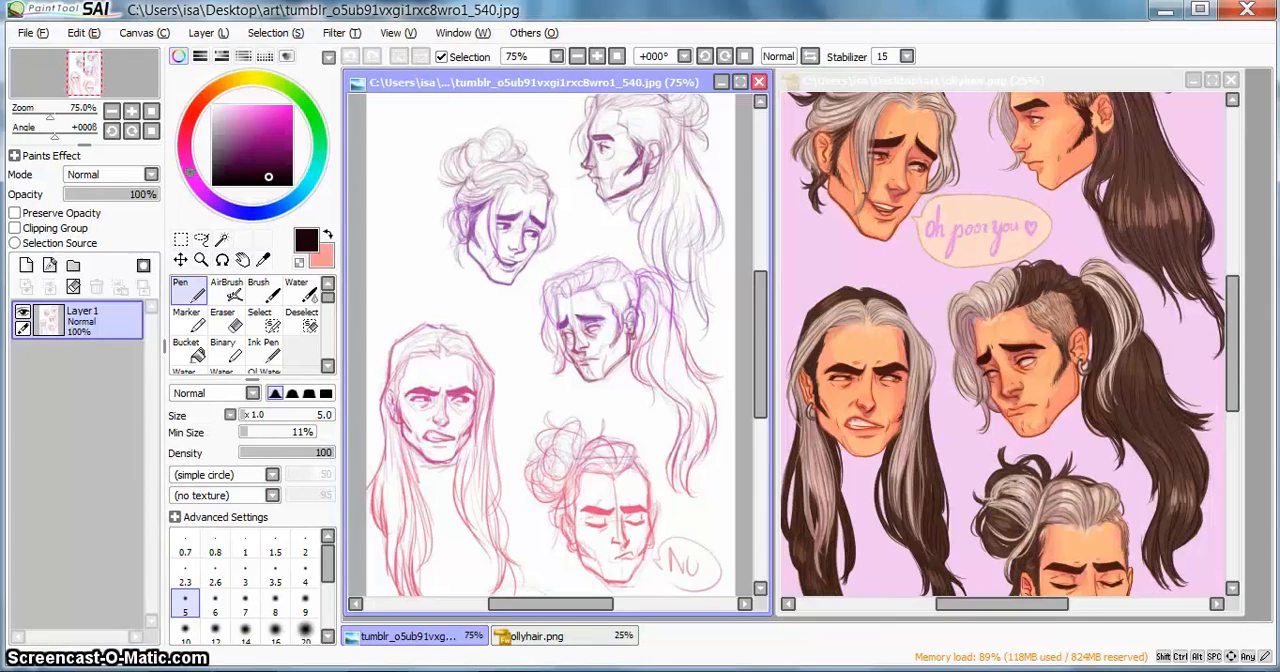
{"action": "key", "text": "alt+Tab"}
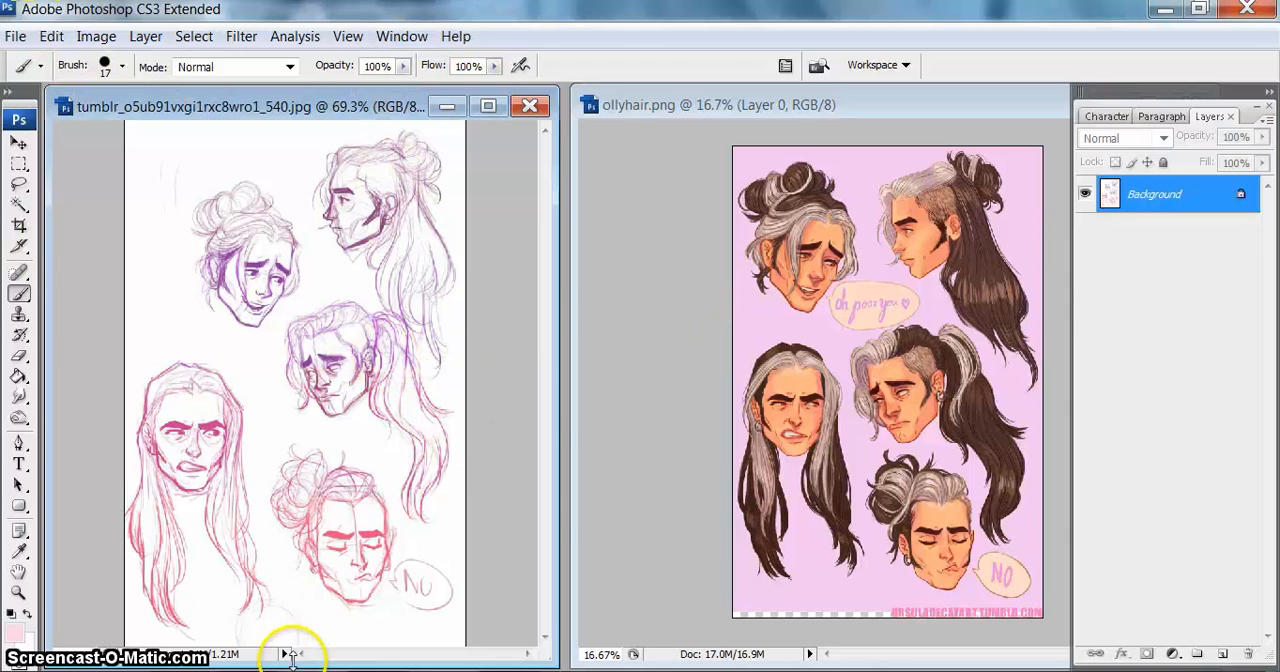
{"action": "mouse_move", "coordinate": [180, 668]}
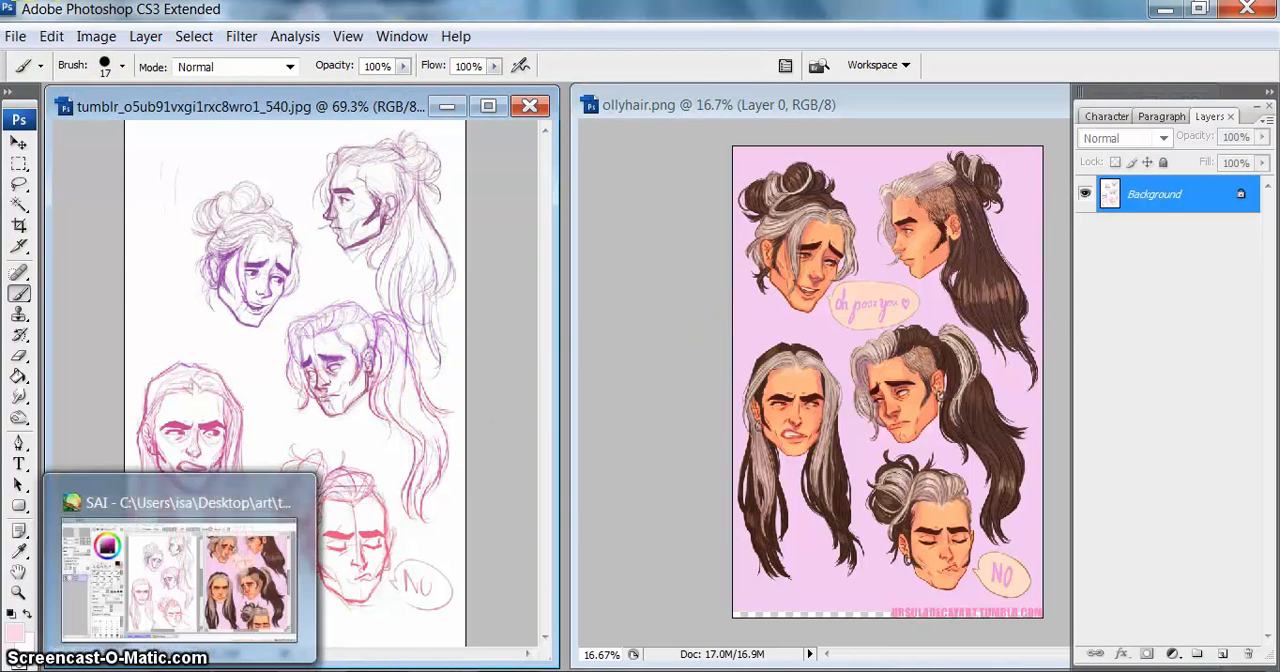
{"action": "left_click", "coordinate": [180, 668]}
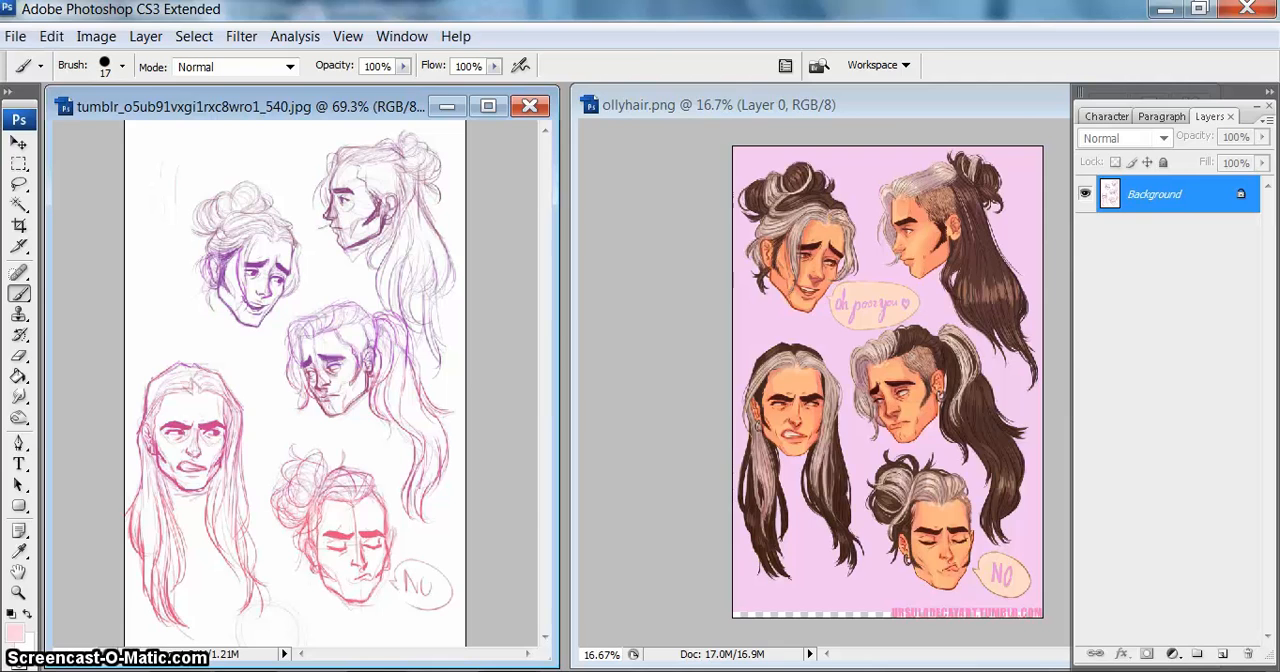
{"action": "key", "text": "alt+Tab"}
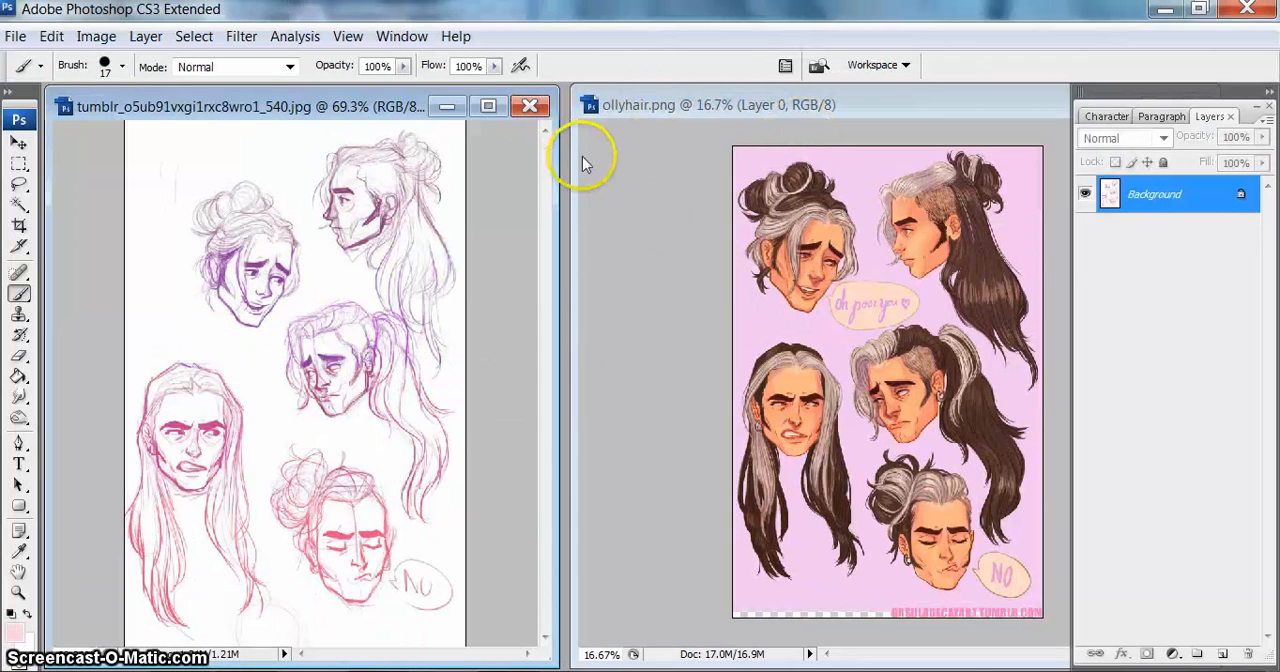
Step: Widen the ollyhair.png window and zoom its artwork to 25% so the upper heads fill the view
{"action": "left_click_drag", "start_coordinate": [569, 166], "coordinate": [558, 168]}
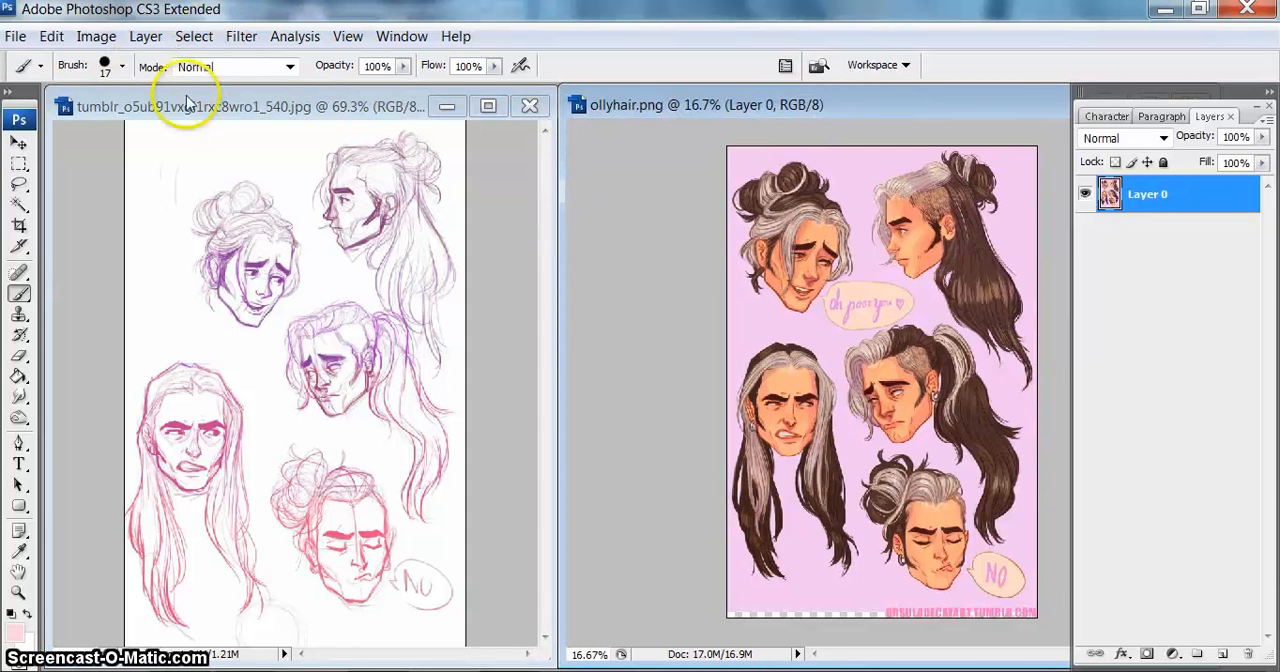
{"action": "left_click", "coordinate": [19, 592]}
{"action": "left_click", "coordinate": [883, 323]}
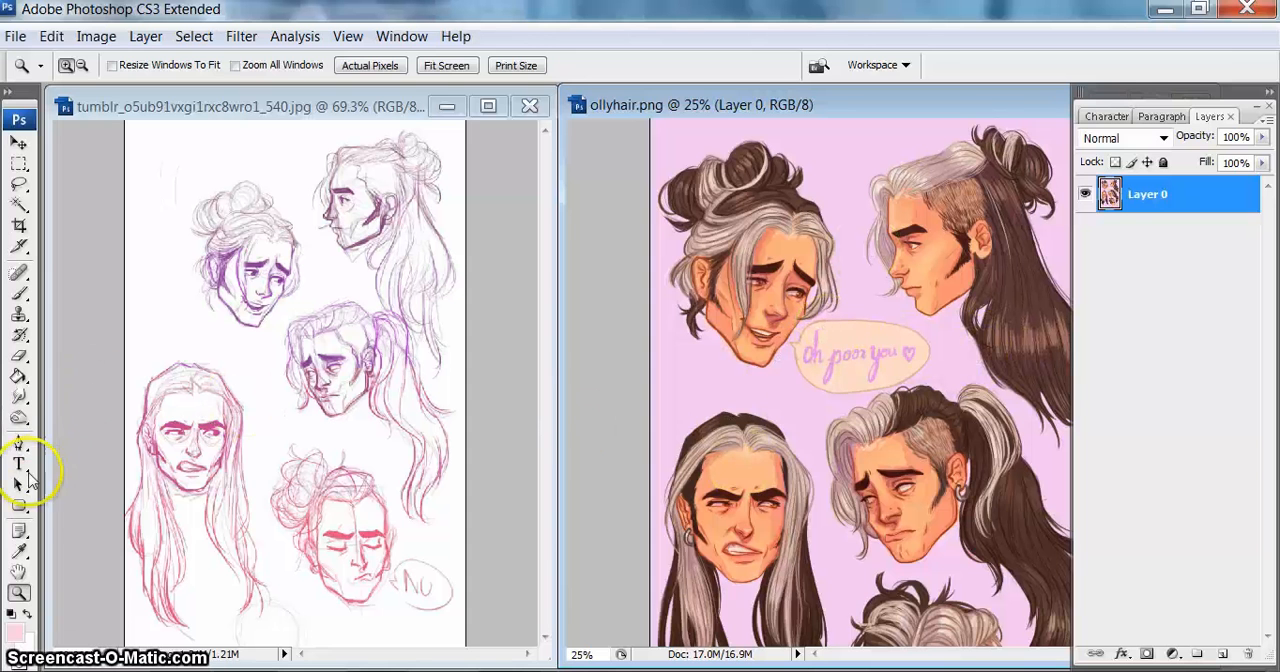
{"action": "left_click", "coordinate": [19, 572]}
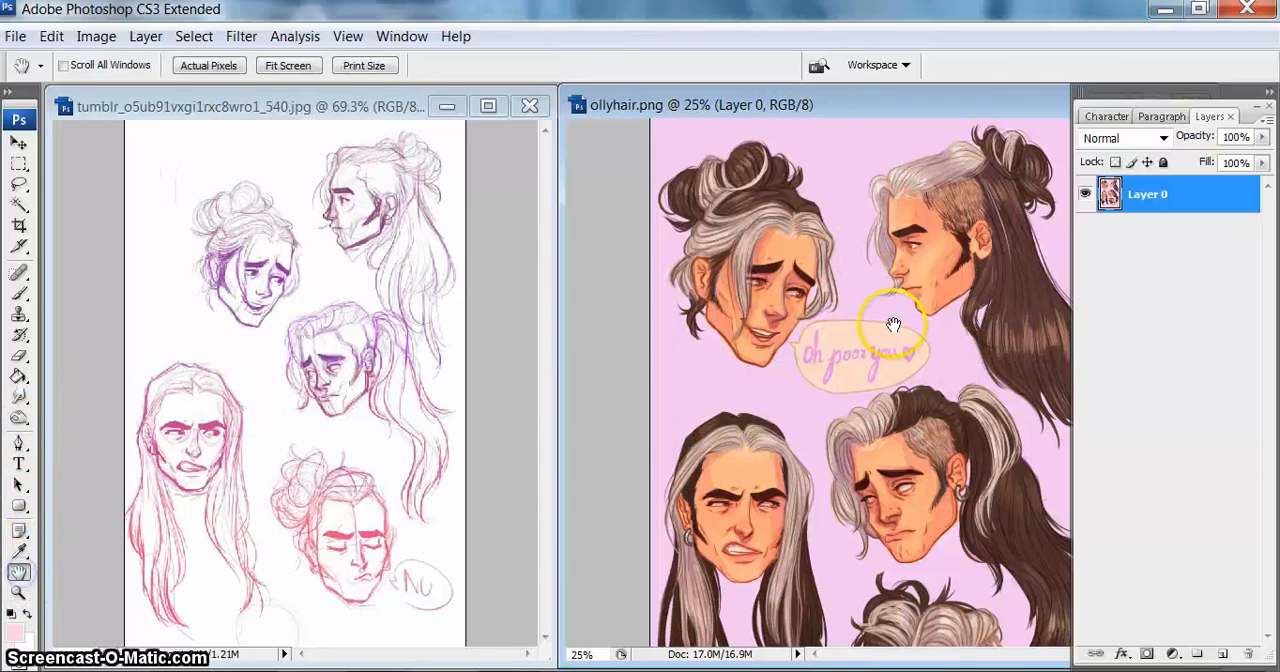
{"action": "left_click_drag", "start_coordinate": [893, 324], "coordinate": [799, 309]}
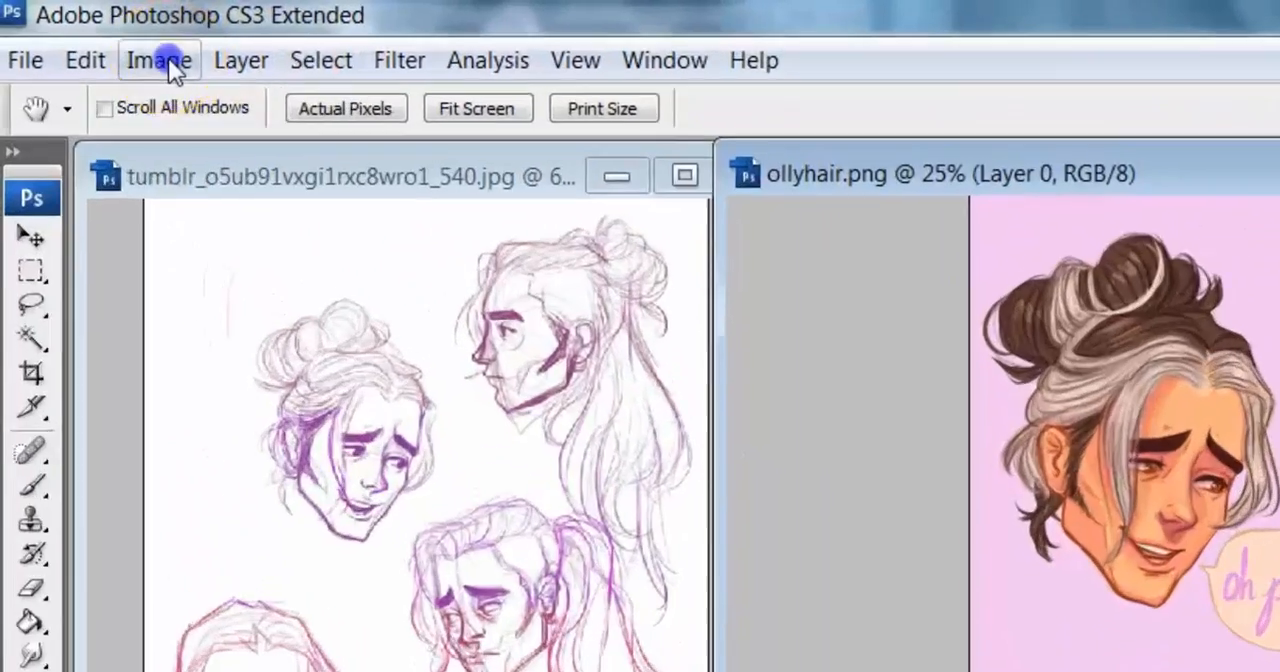
Step: Try Selective Color on the Reds of ollyhair.png with Cyan -4, Magenta -3, Yellow -5 and Black -2
{"action": "left_click", "coordinate": [98, 36]}
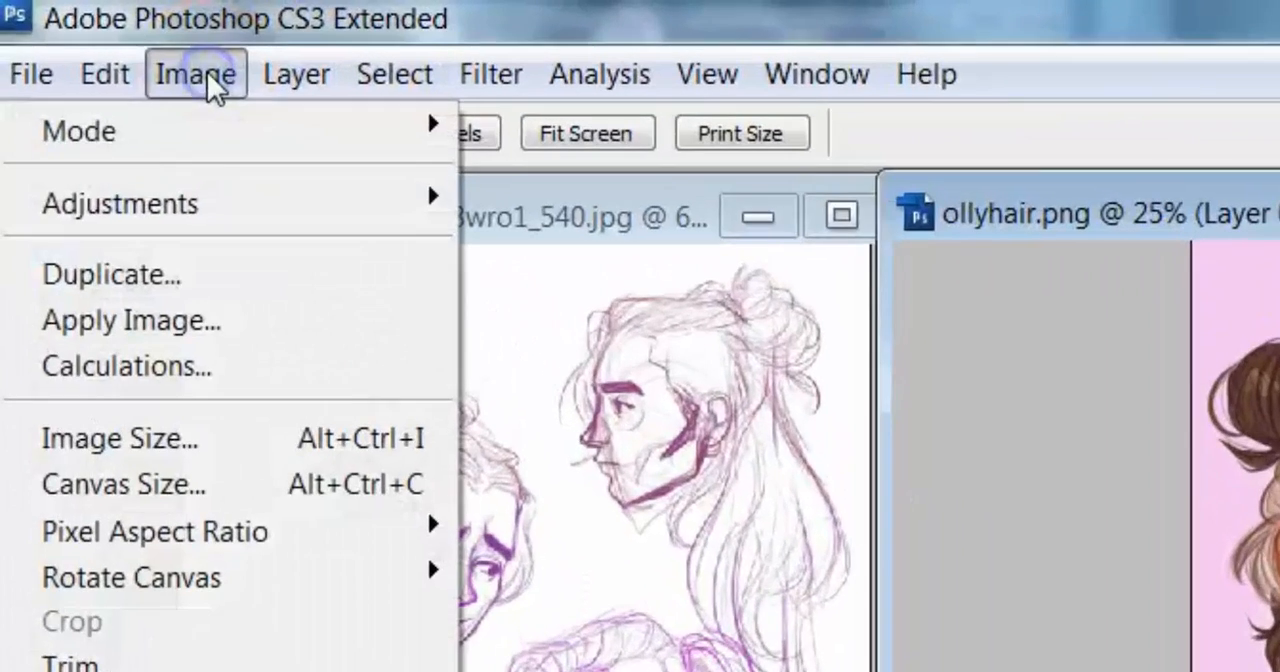
{"action": "mouse_move", "coordinate": [225, 210]}
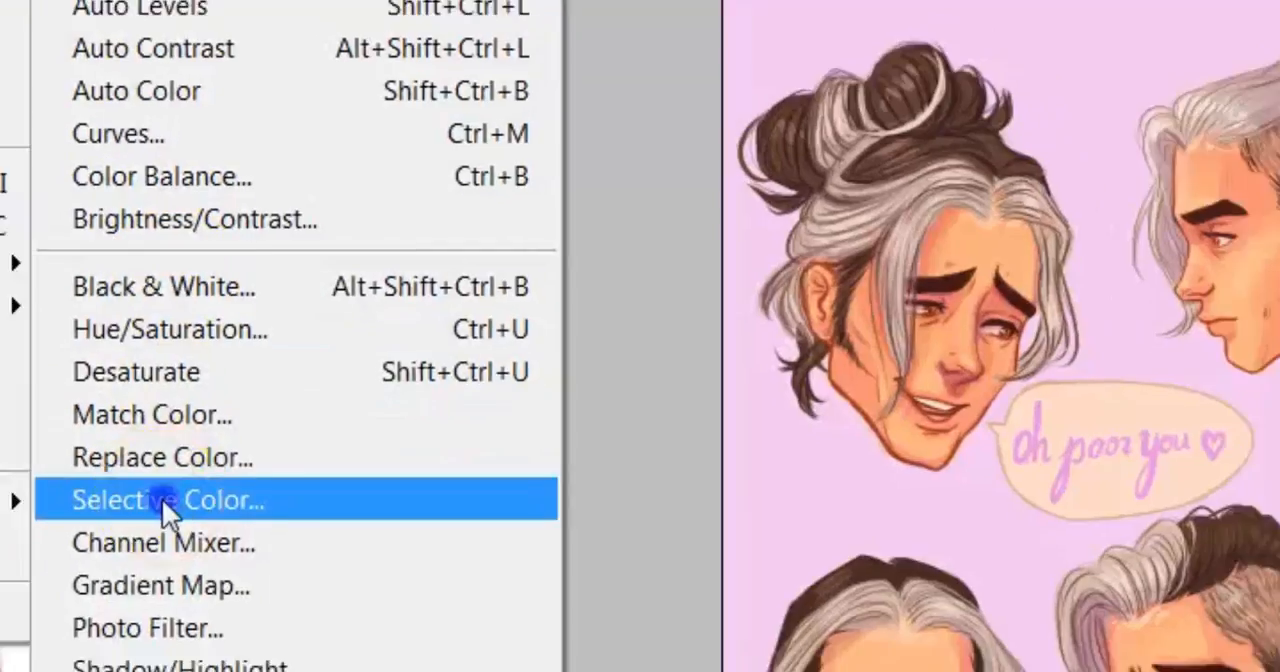
{"action": "left_click", "coordinate": [150, 518]}
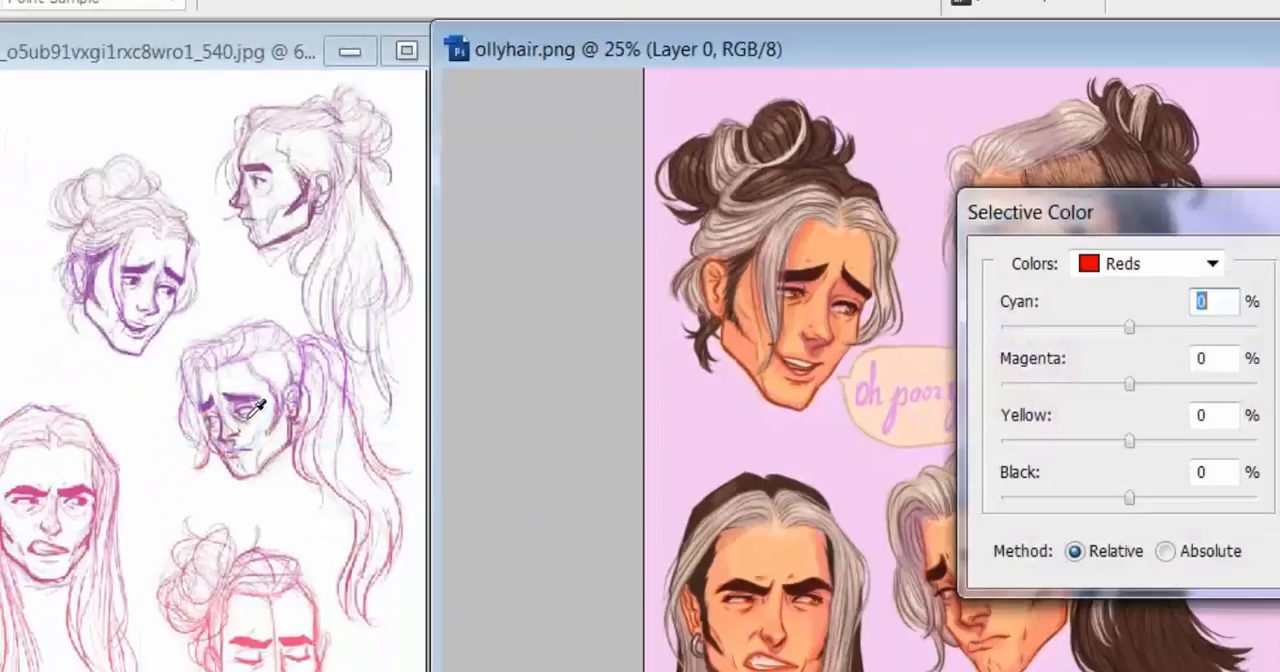
{"action": "left_click_drag", "start_coordinate": [1095, 197], "coordinate": [0, 158]}
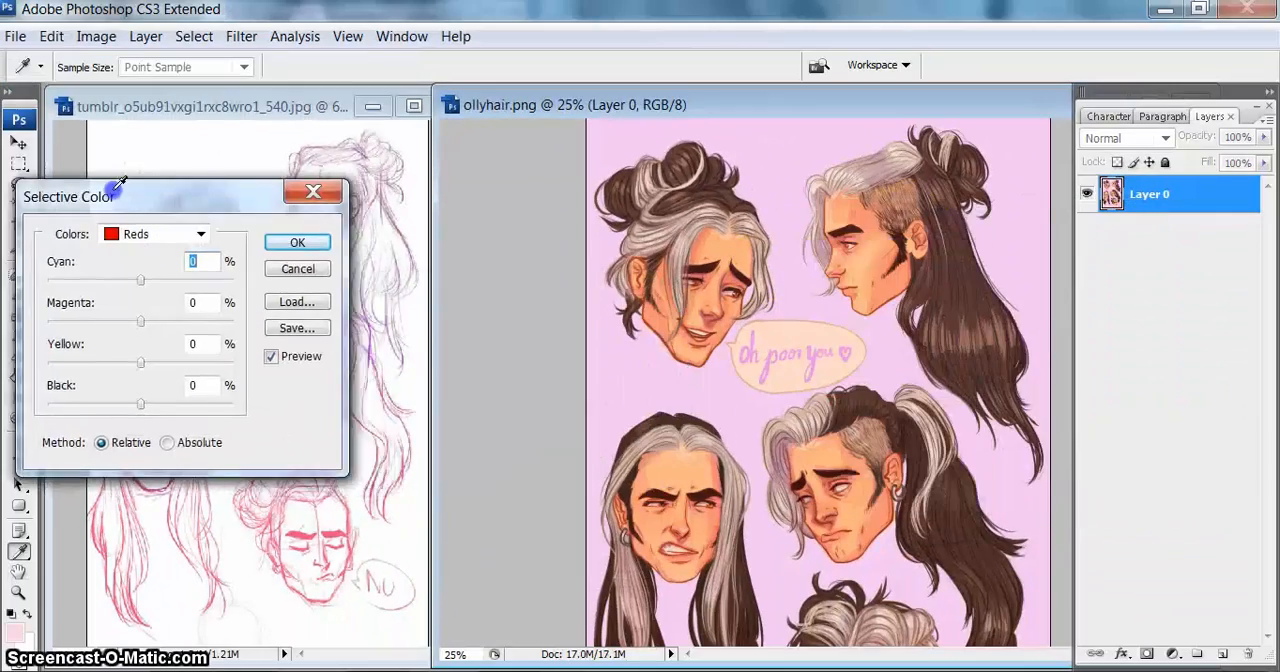
{"action": "left_click_drag", "start_coordinate": [118, 183], "coordinate": [187, 144]}
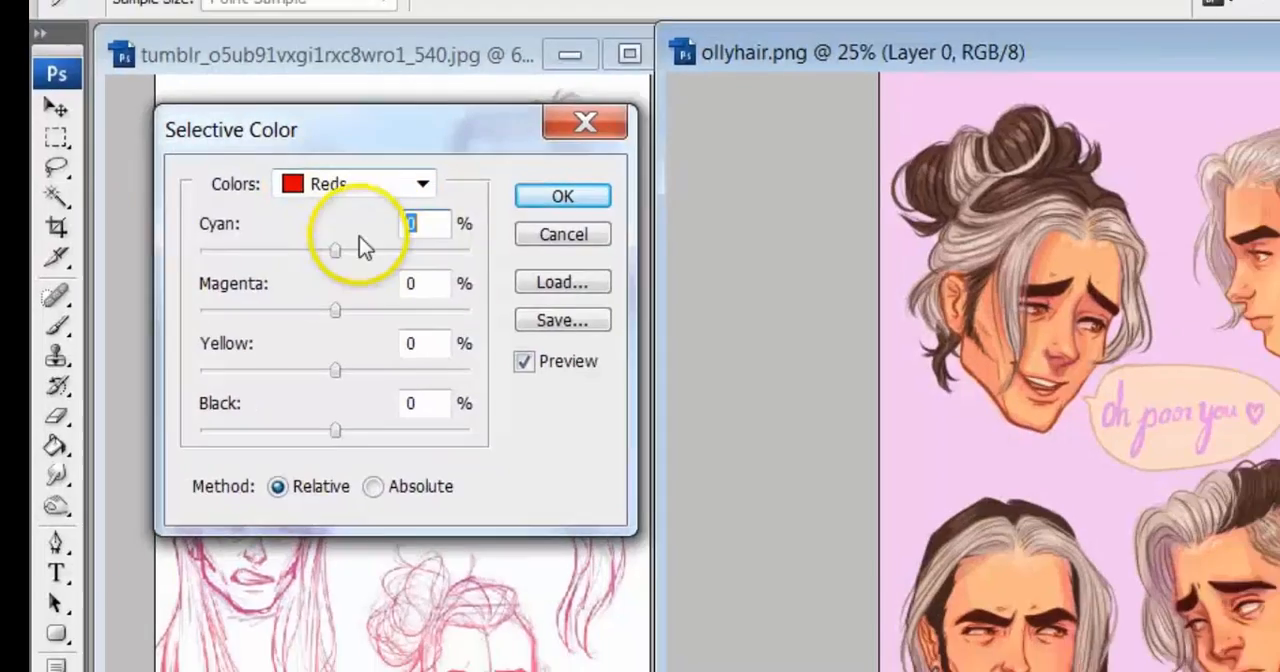
{"action": "left_click_drag", "start_coordinate": [365, 248], "coordinate": [285, 258]}
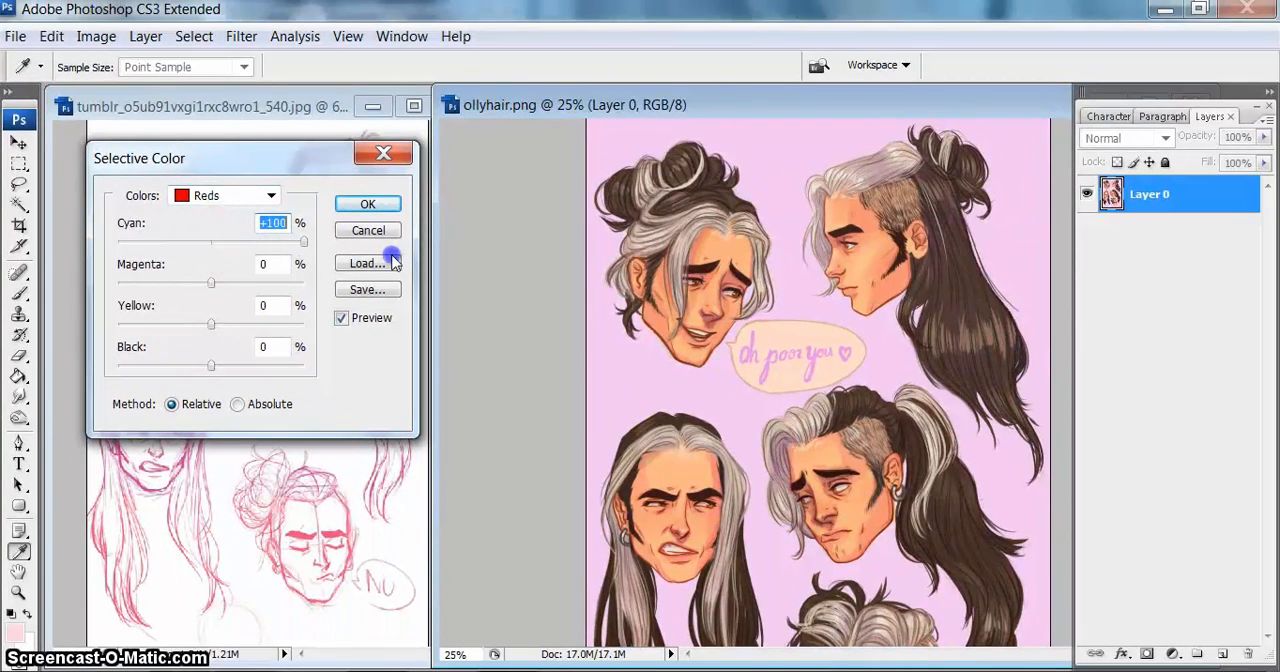
{"action": "left_click_drag", "start_coordinate": [267, 255], "coordinate": [196, 252]}
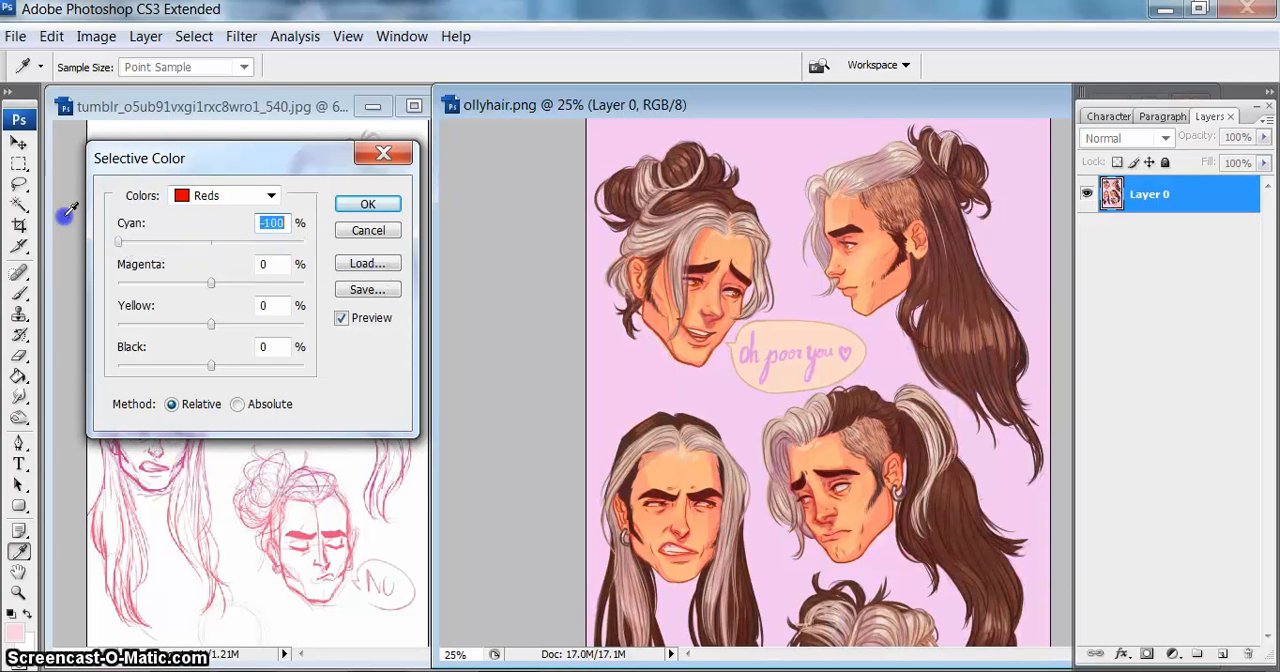
{"action": "left_click_drag", "start_coordinate": [211, 283], "coordinate": [222, 332]}
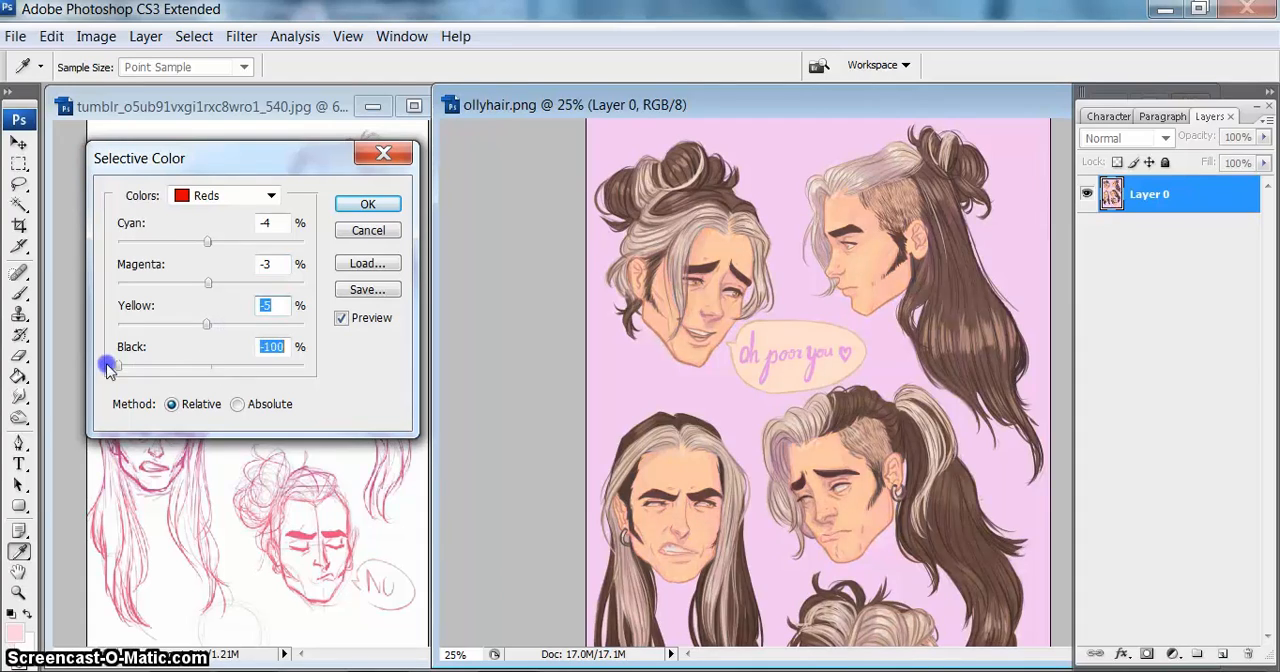
{"action": "left_click_drag", "start_coordinate": [110, 367], "coordinate": [213, 366]}
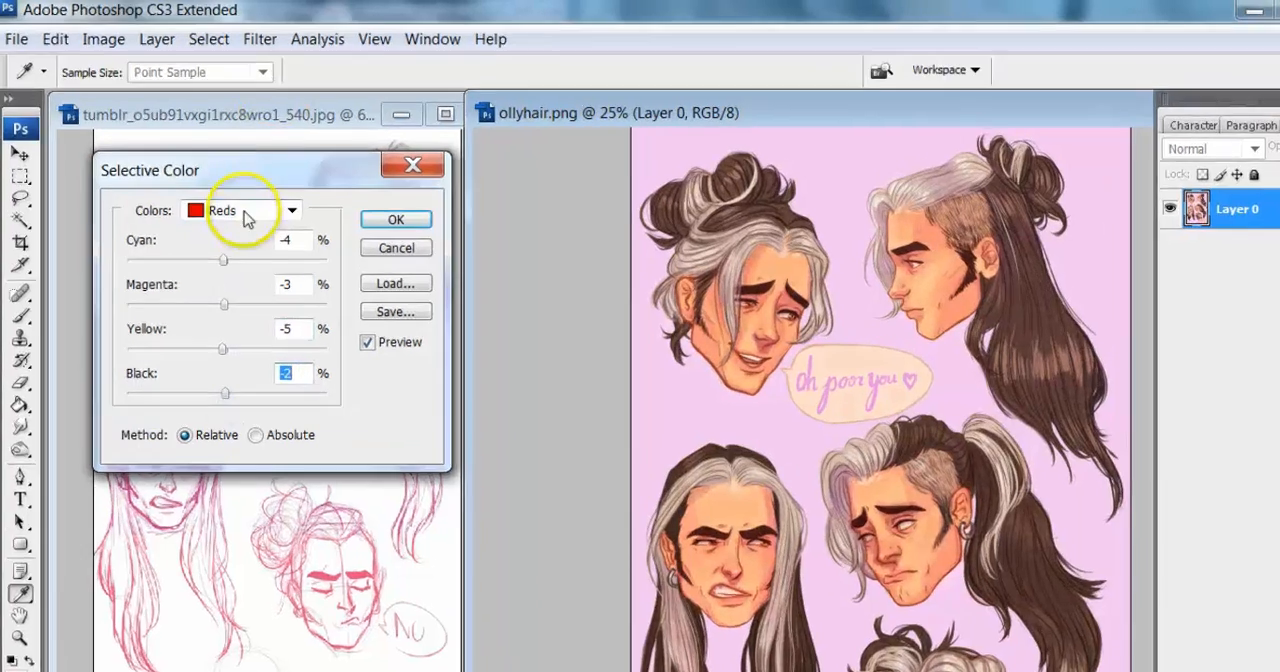
Step: Try Selective Color on the Blacks with Cyan +21, Magenta +100, Yellow 0 and Black +98, and cancel the adjustment
{"action": "left_click", "coordinate": [230, 195]}
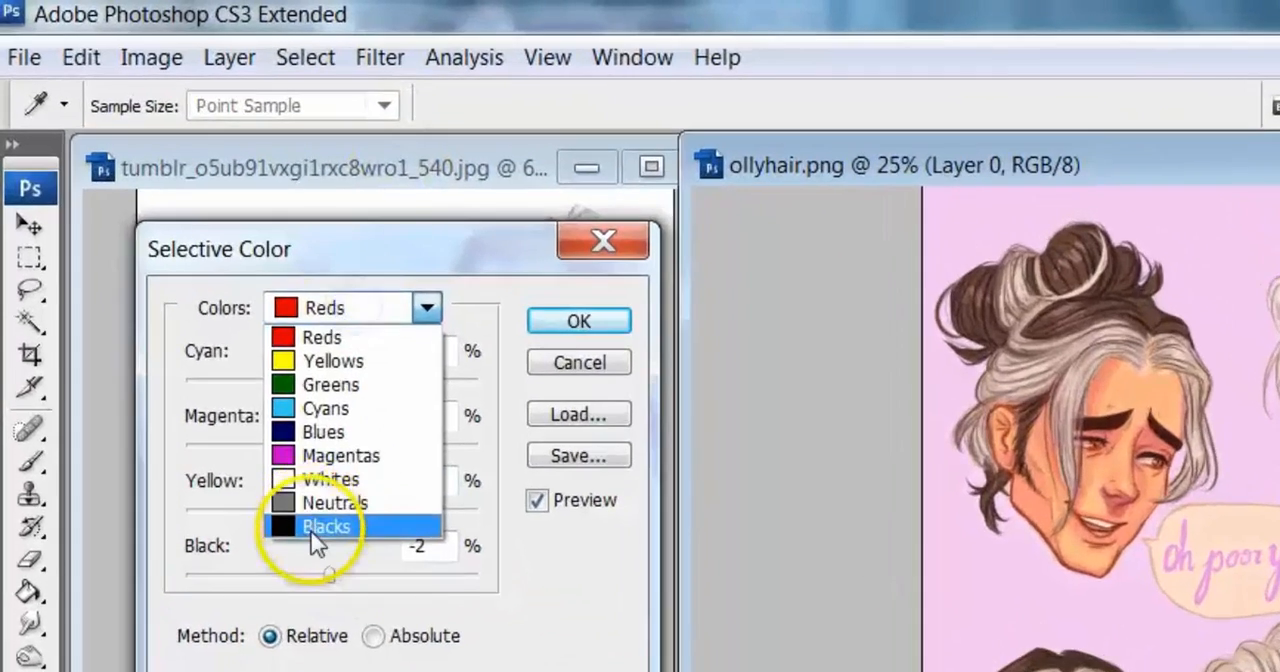
{"action": "left_click", "coordinate": [200, 336]}
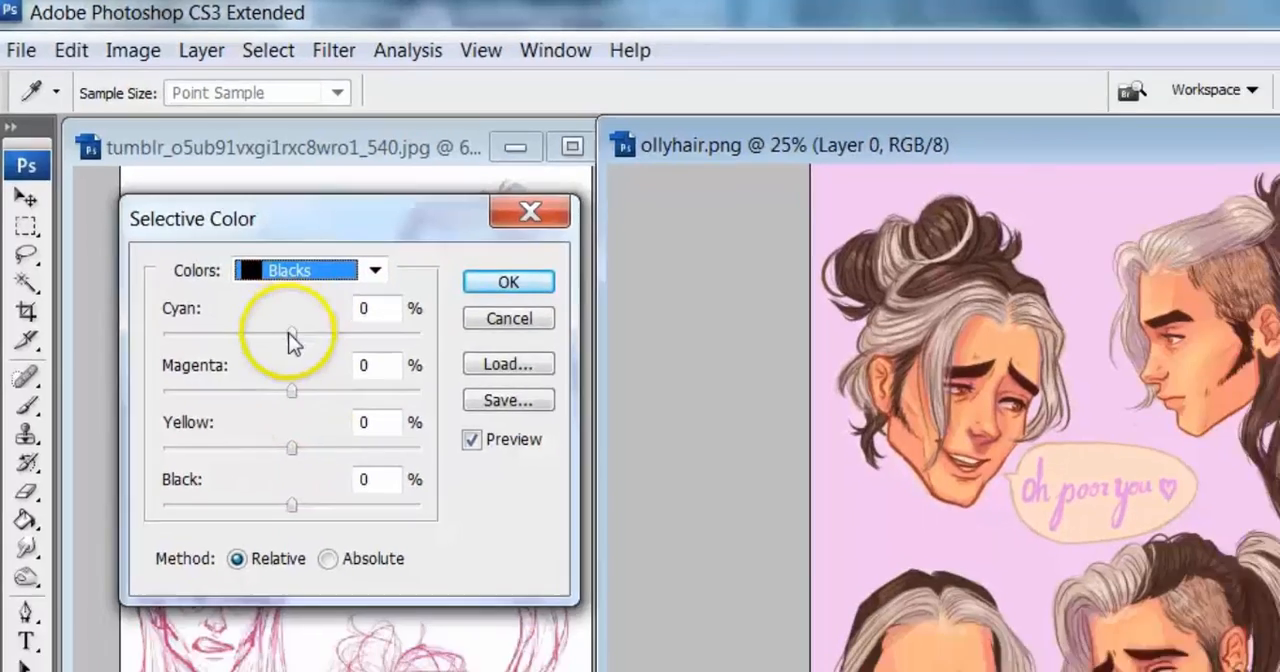
{"action": "left_click_drag", "start_coordinate": [331, 381], "coordinate": [240, 381]}
{"action": "left_click_drag", "start_coordinate": [229, 268], "coordinate": [196, 246]}
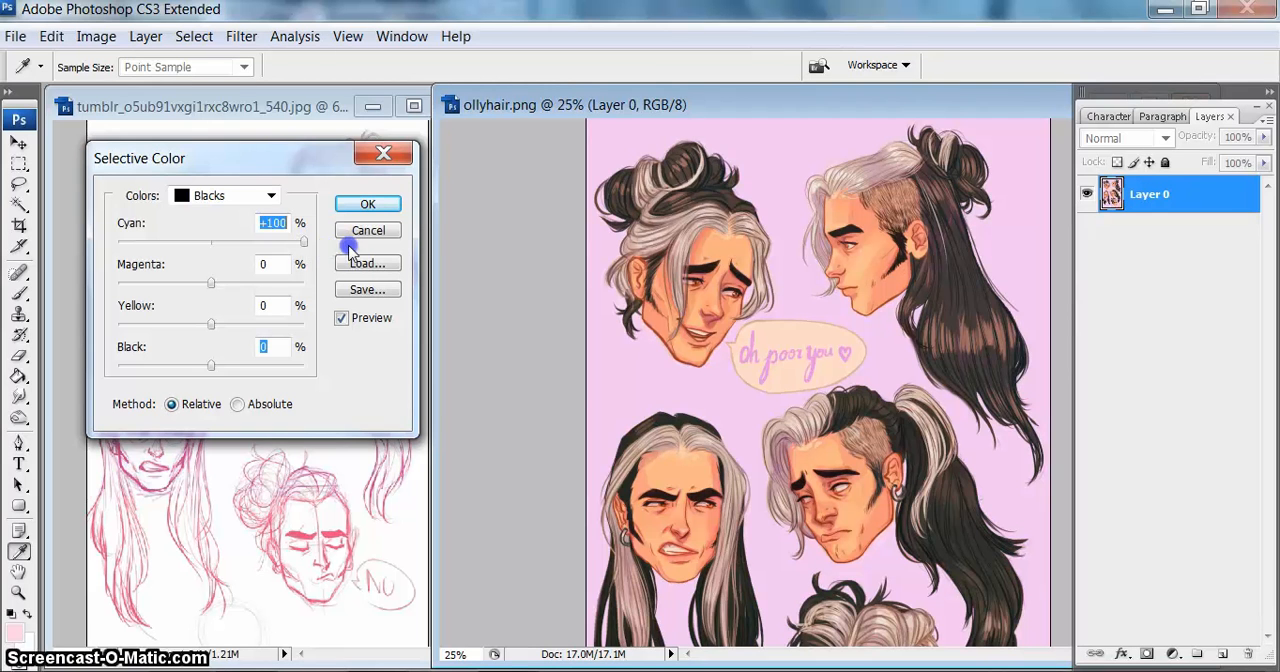
{"action": "left_click_drag", "start_coordinate": [315, 250], "coordinate": [302, 291]}
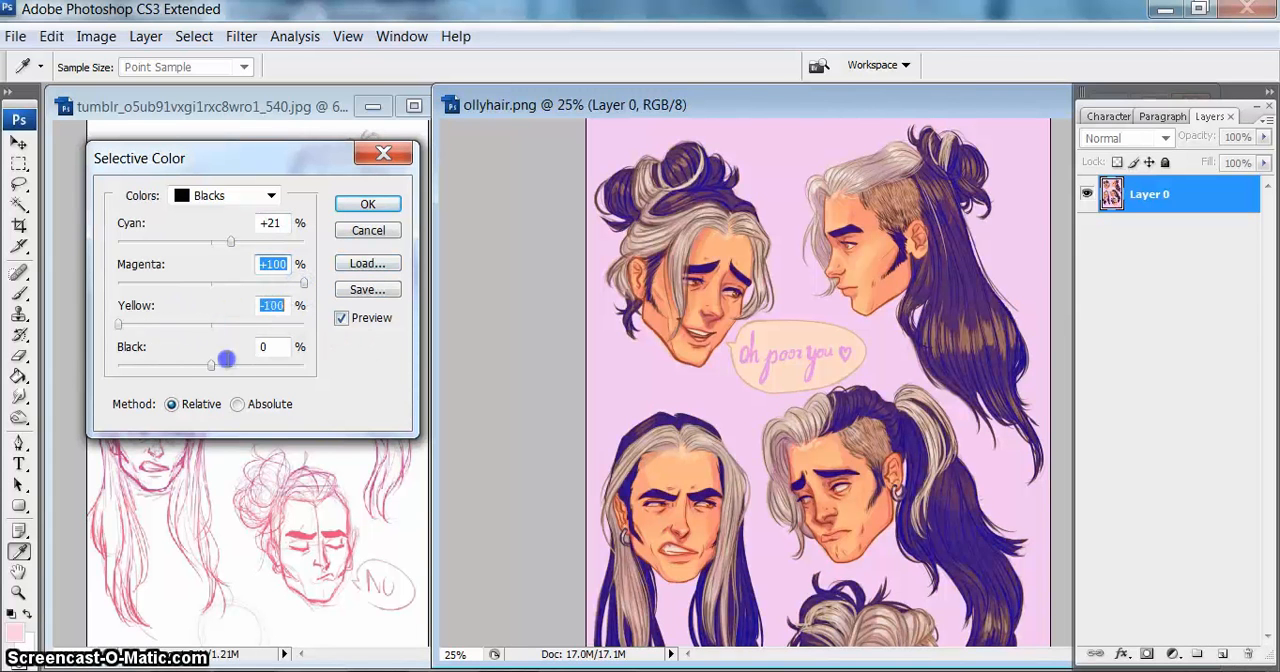
{"action": "left_click_drag", "start_coordinate": [88, 370], "coordinate": [216, 392]}
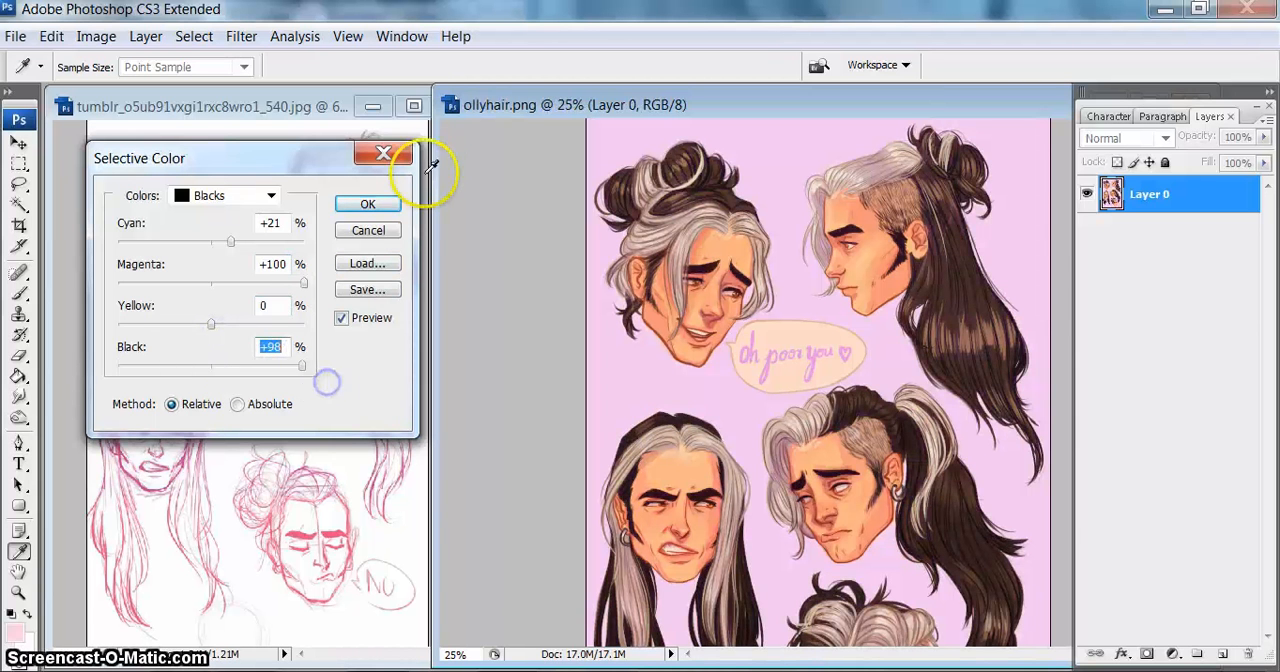
{"action": "left_click", "coordinate": [381, 231]}
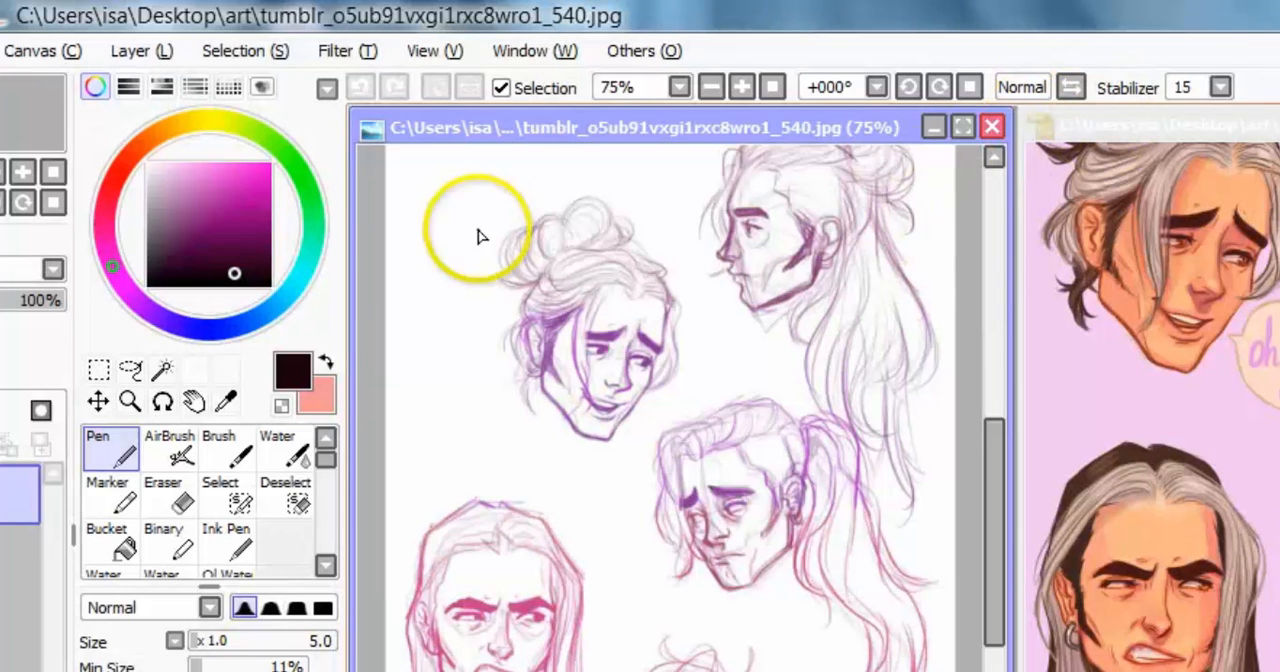
Step: Try a hue shift on the sketch with PaintTool SAI's Hue and Saturation filter, and cancel it
{"action": "left_click", "coordinate": [350, 60]}
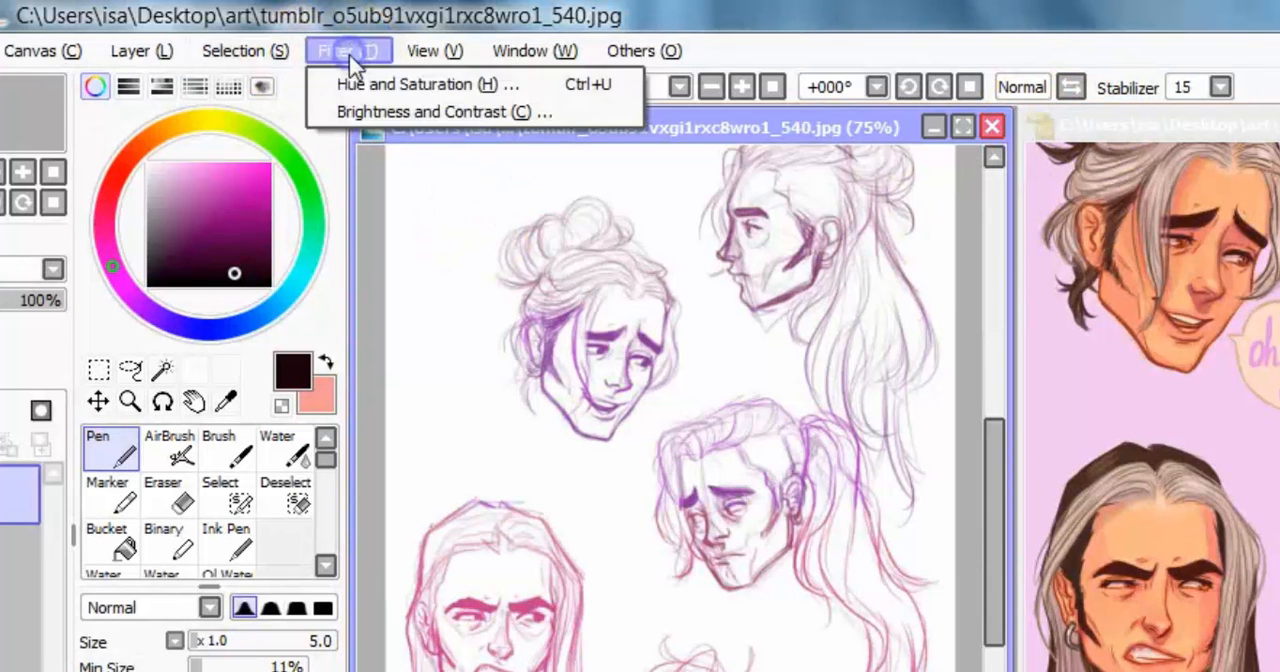
{"action": "left_click", "coordinate": [383, 100]}
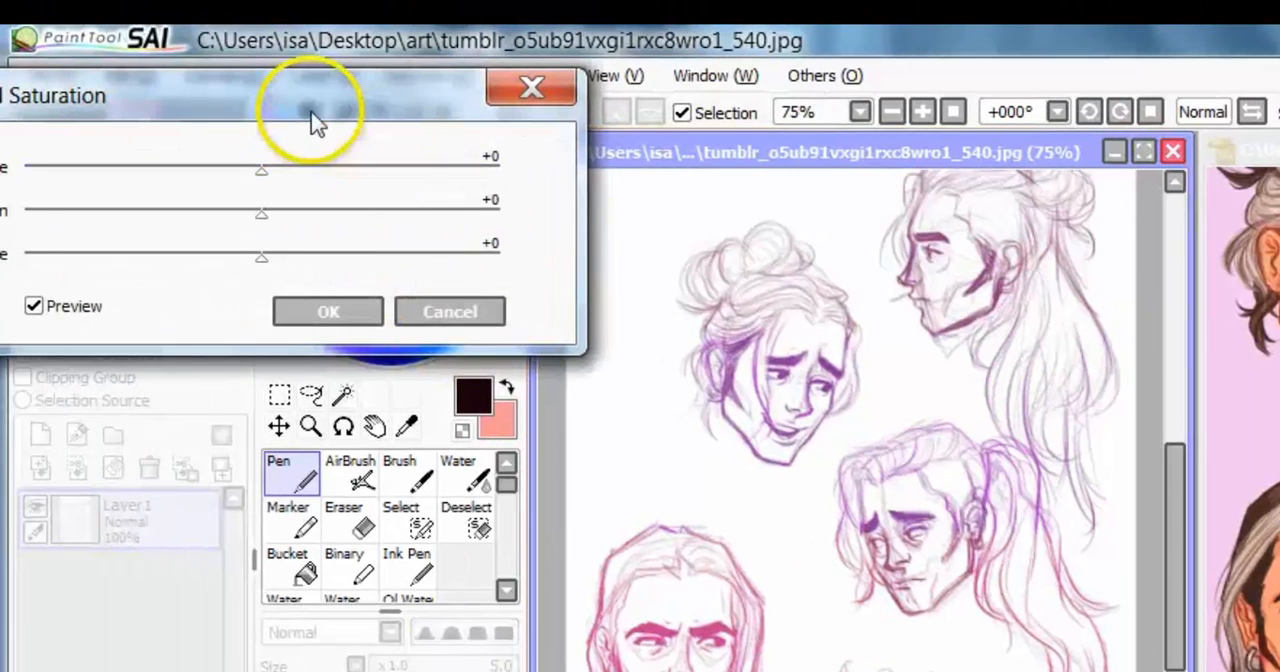
{"action": "left_click_drag", "start_coordinate": [310, 120], "coordinate": [645, 133]}
{"action": "left_click", "coordinate": [604, 182]}
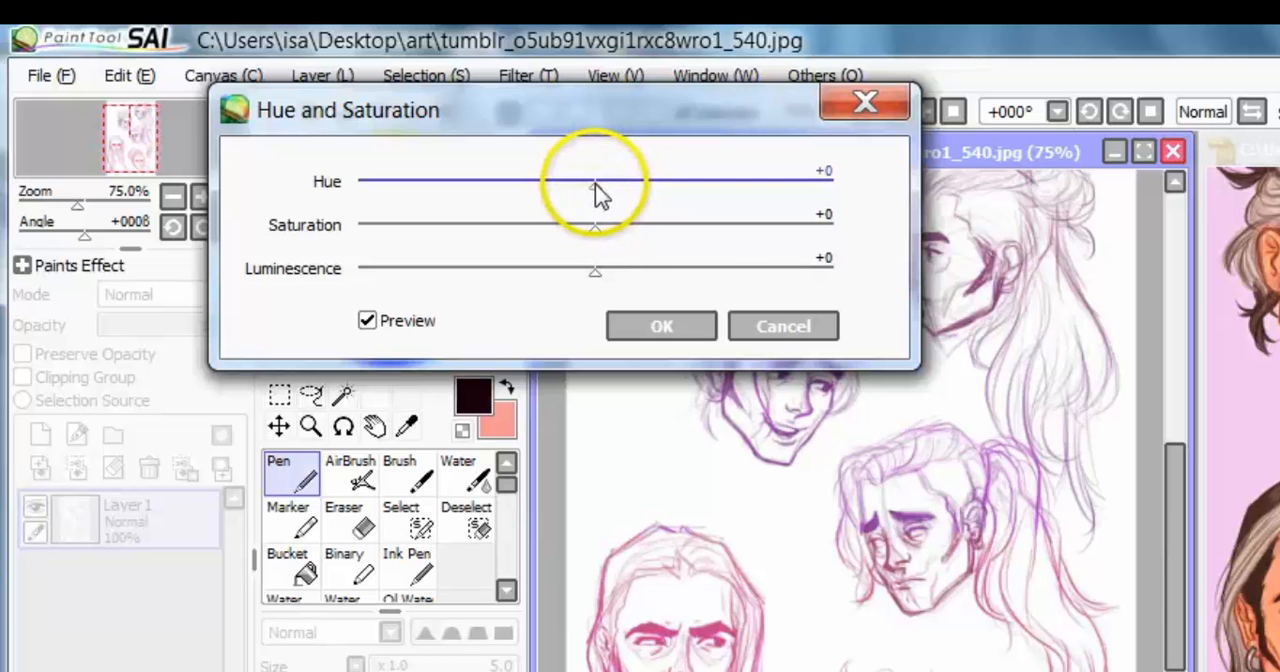
{"action": "left_click_drag", "start_coordinate": [596, 192], "coordinate": [503, 206]}
{"action": "left_click", "coordinate": [780, 326]}
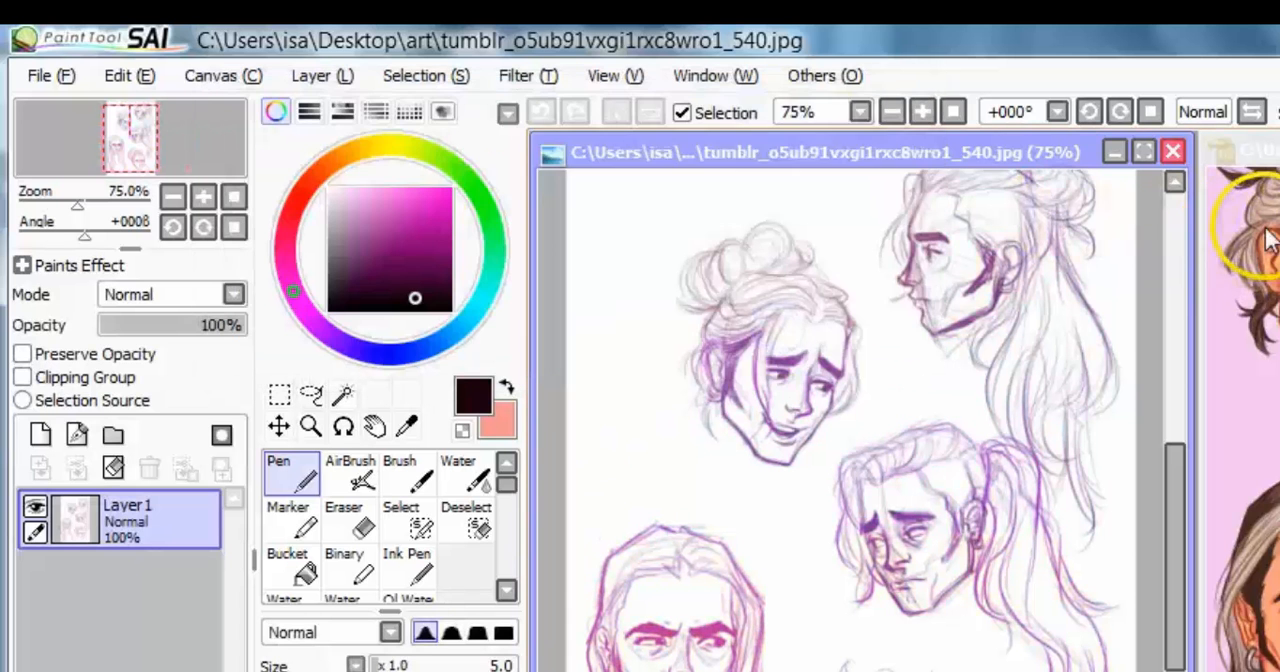
Step: Try Hue and Saturation on ollyhair.png, including Saturation -65 and Luminescence -1, and discard the changes
{"action": "left_click", "coordinate": [1268, 240]}
{"action": "left_click", "coordinate": [515, 75]}
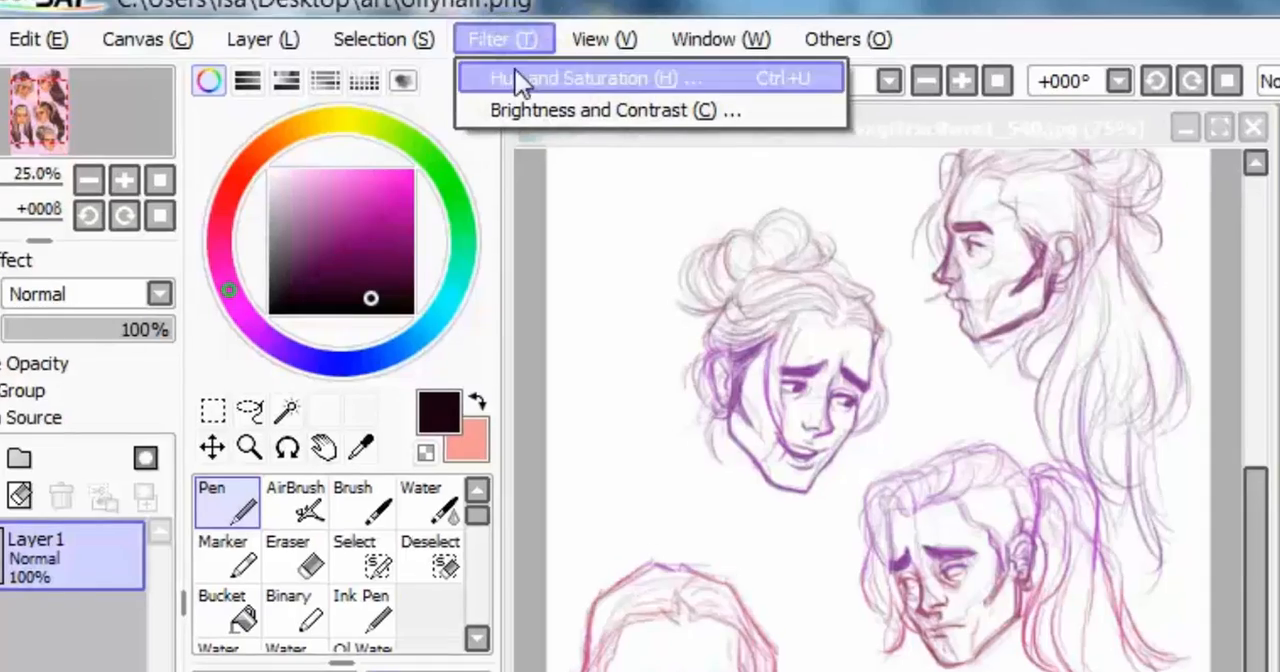
{"action": "left_click", "coordinate": [514, 77]}
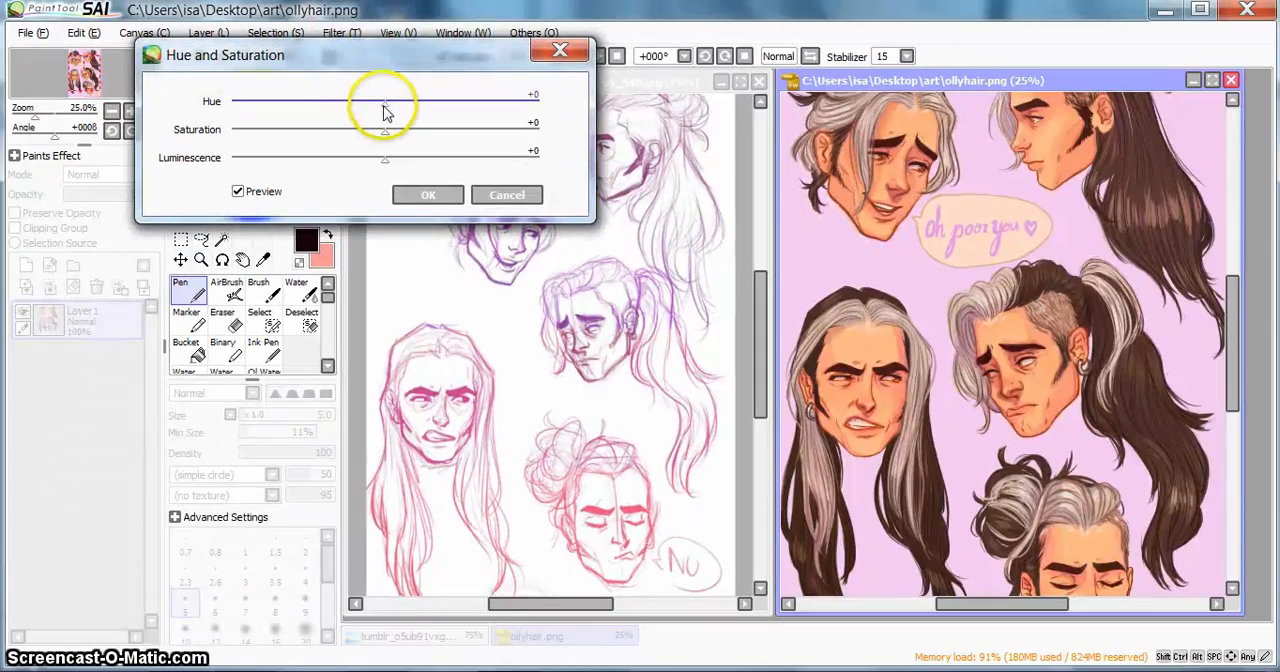
{"action": "left_click_drag", "start_coordinate": [386, 112], "coordinate": [388, 136]}
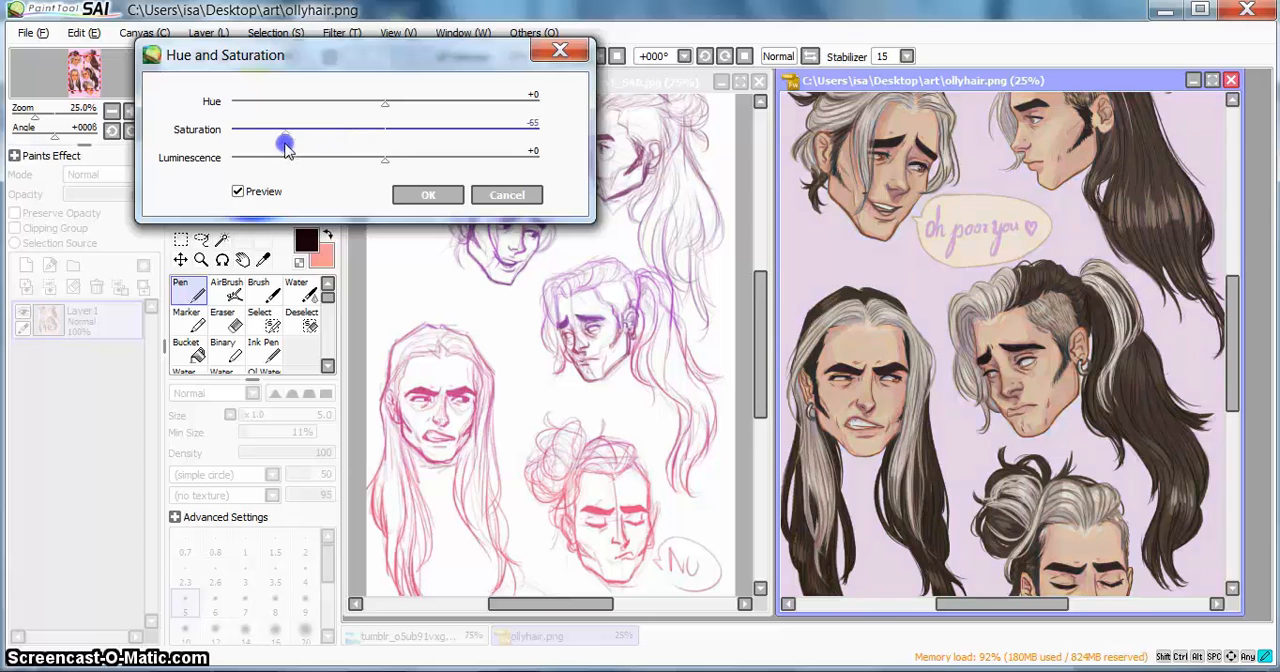
{"action": "left_click_drag", "start_coordinate": [286, 147], "coordinate": [380, 187]}
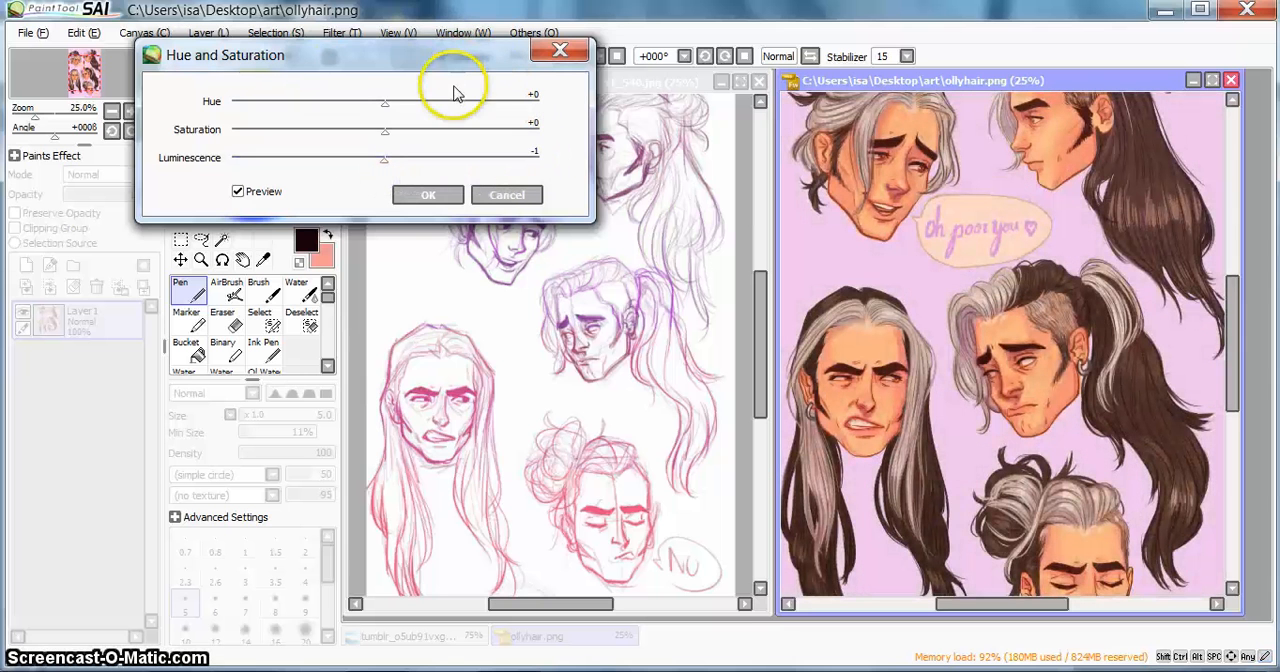
{"action": "left_click", "coordinate": [558, 56]}
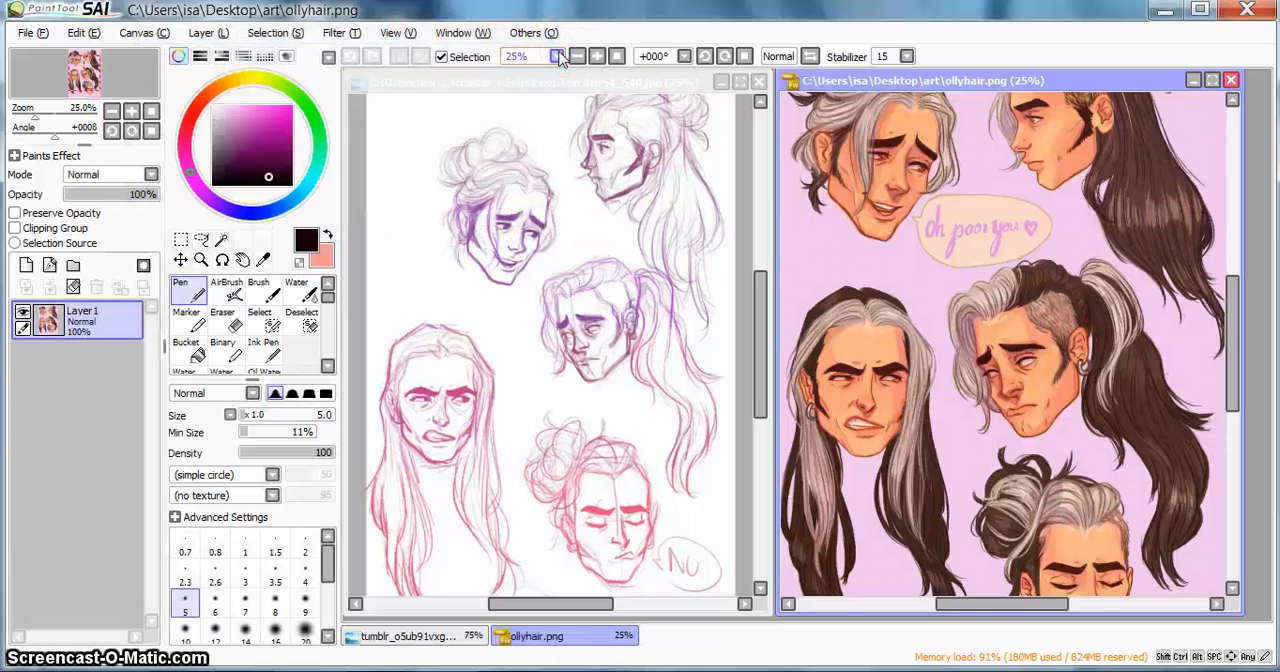
{"action": "left_click", "coordinate": [293, 34]}
{"action": "left_click", "coordinate": [340, 12]}
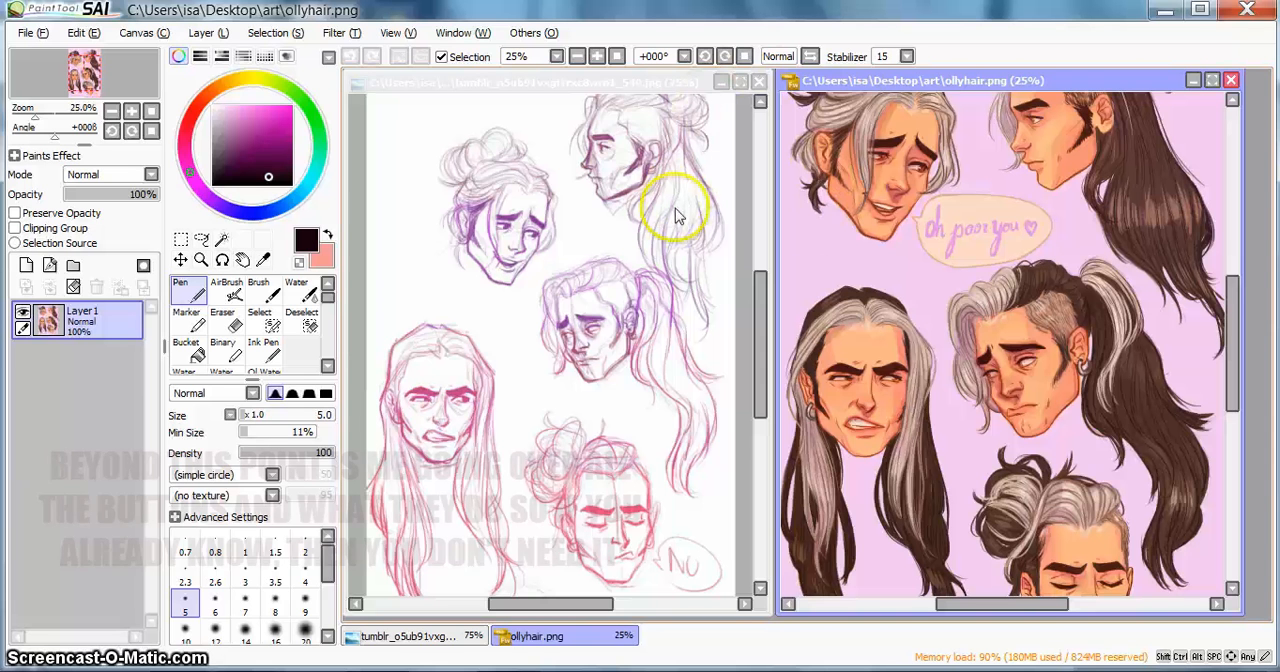
Step: Make the sketch the active document and choose an orange hue with black as the foreground colour on the colour wheel
{"action": "left_click", "coordinate": [541, 86]}
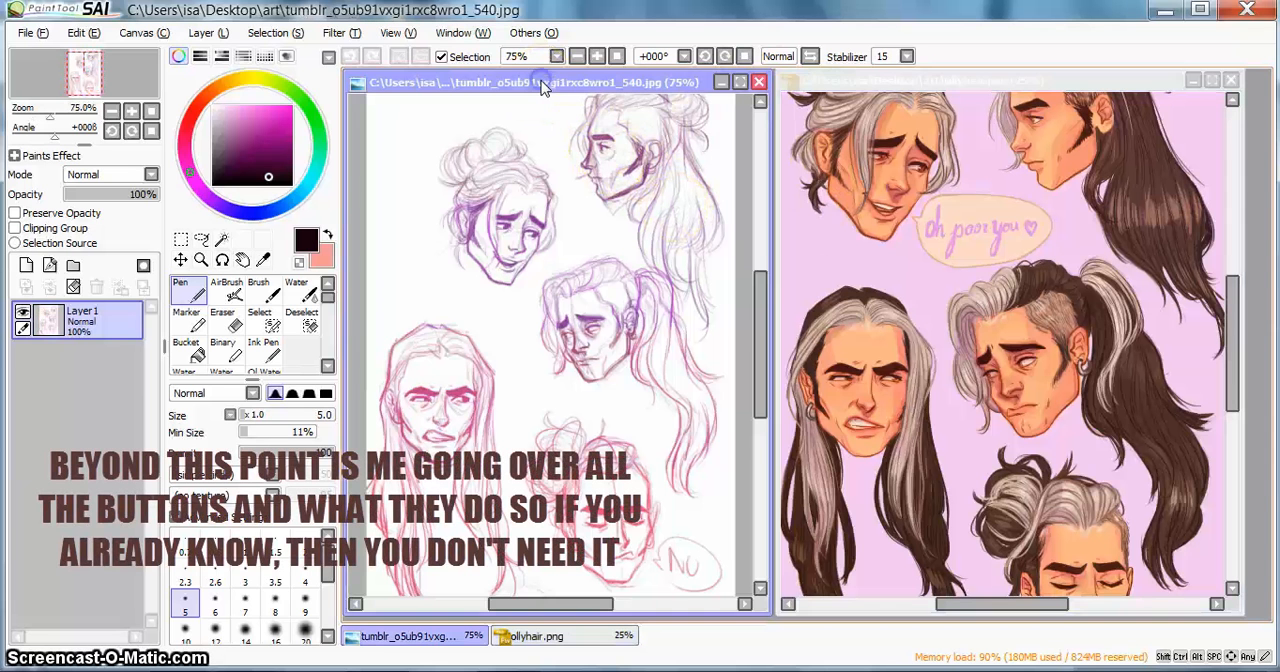
{"action": "left_click_drag", "start_coordinate": [759, 300], "coordinate": [762, 312]}
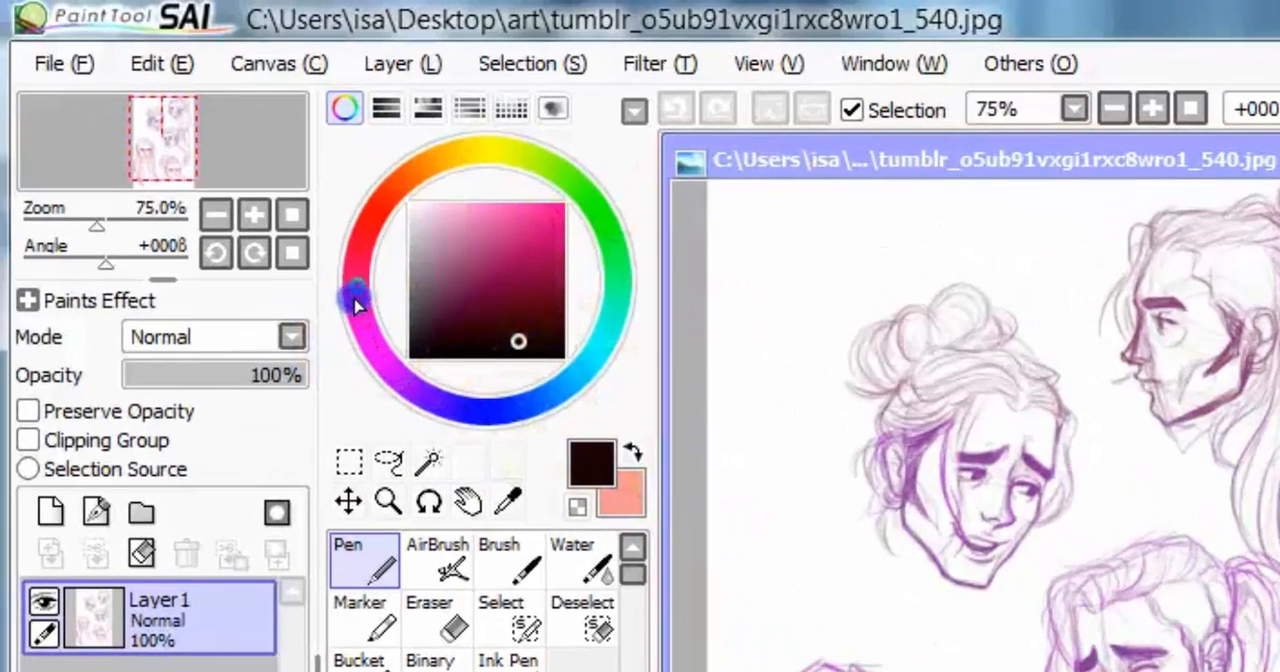
{"action": "mouse_move", "coordinate": [368, 222]}
{"action": "left_mouse_down"}
{"action": "mouse_move", "coordinate": [394, 184]}
{"action": "mouse_move", "coordinate": [480, 160]}
{"action": "mouse_move", "coordinate": [571, 223]}
{"action": "mouse_move", "coordinate": [582, 341]}
{"action": "mouse_move", "coordinate": [457, 412]}
{"action": "mouse_move", "coordinate": [344, 316]}
{"action": "mouse_move", "coordinate": [408, 184]}
{"action": "mouse_move", "coordinate": [588, 186]}
{"action": "mouse_move", "coordinate": [391, 500]}
{"action": "mouse_move", "coordinate": [314, 114]}
{"action": "mouse_move", "coordinate": [343, 120]}
{"action": "left_mouse_up"}
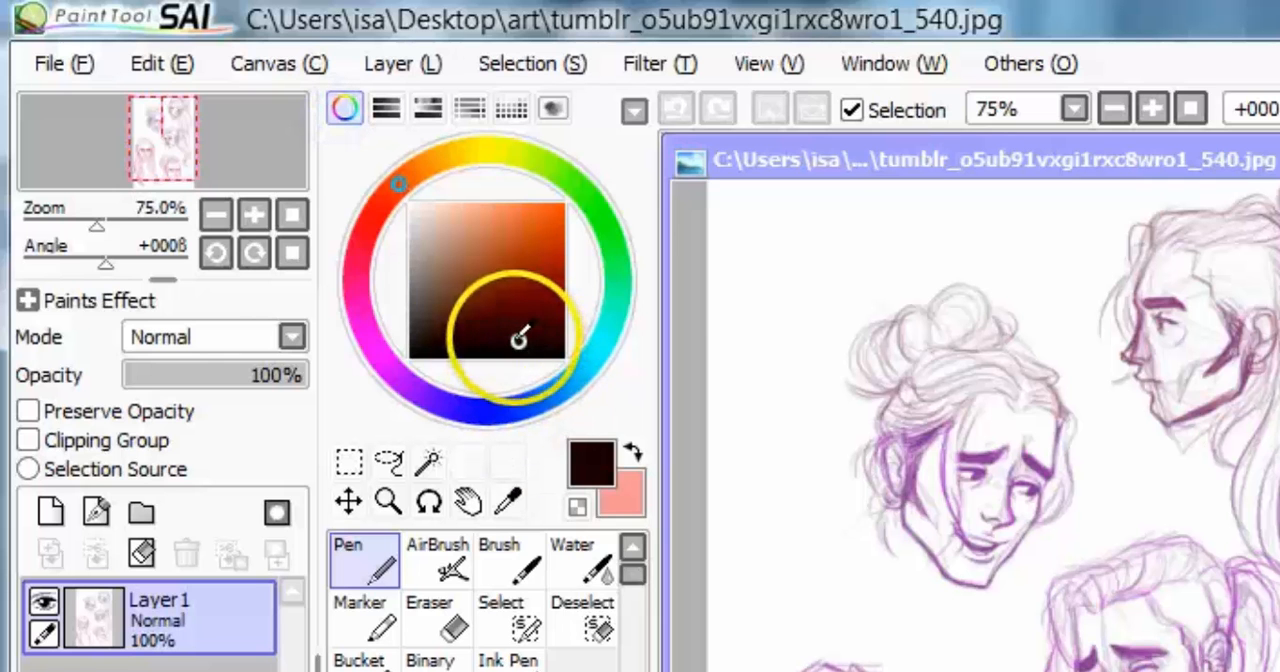
{"action": "mouse_move", "coordinate": [434, 271]}
{"action": "left_mouse_down"}
{"action": "mouse_move", "coordinate": [410, 204]}
{"action": "mouse_move", "coordinate": [566, 207]}
{"action": "mouse_move", "coordinate": [577, 380]}
{"action": "left_mouse_up"}
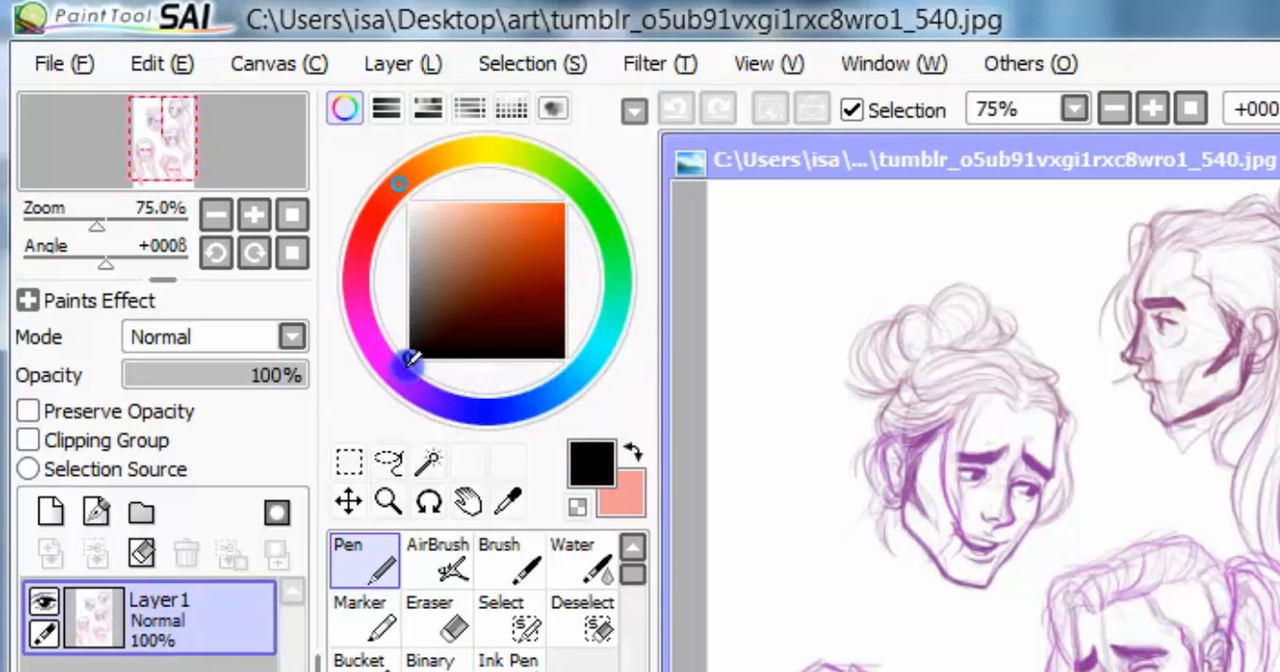
Step: Try dark shades along the saturation/value square and shift the colour wheel's hue to magenta-pink
{"action": "mouse_move", "coordinate": [411, 344]}
{"action": "left_mouse_down"}
{"action": "mouse_move", "coordinate": [401, 172]}
{"action": "mouse_move", "coordinate": [420, 349]}
{"action": "mouse_move", "coordinate": [429, 177]}
{"action": "mouse_move", "coordinate": [455, 400]}
{"action": "mouse_move", "coordinate": [323, 420]}
{"action": "left_mouse_up"}
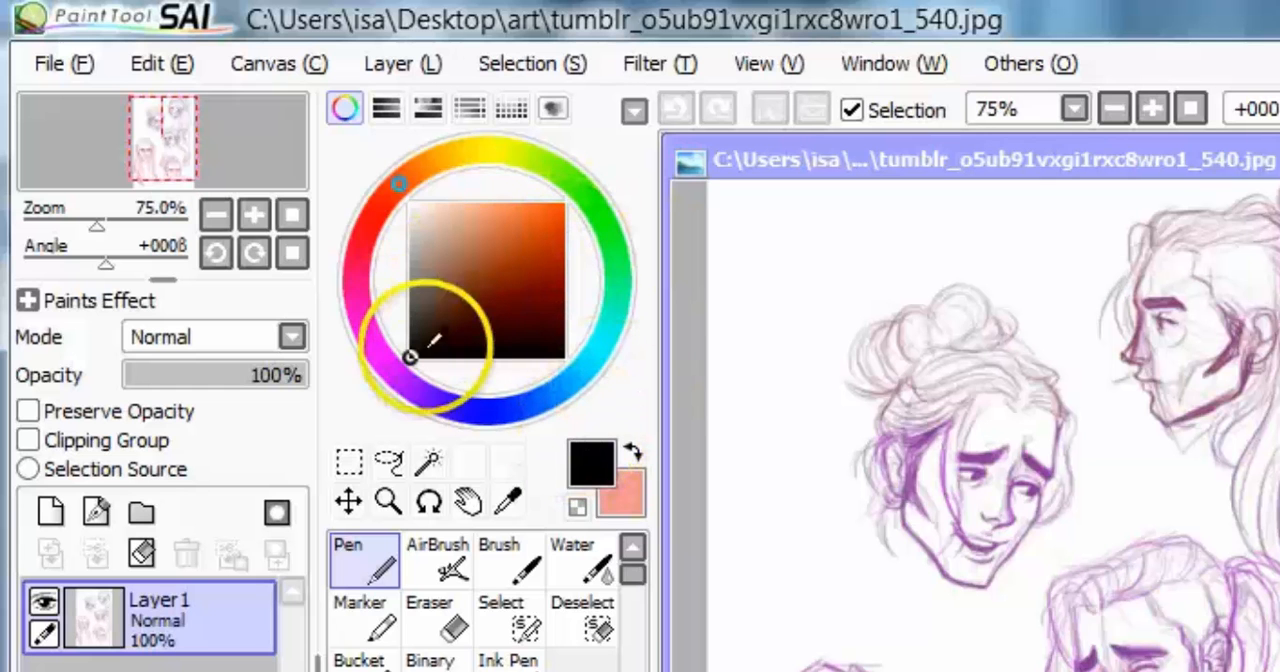
{"action": "mouse_move", "coordinate": [410, 357]}
{"action": "left_mouse_down"}
{"action": "mouse_move", "coordinate": [532, 208]}
{"action": "mouse_move", "coordinate": [463, 334]}
{"action": "mouse_move", "coordinate": [592, 245]}
{"action": "mouse_move", "coordinate": [567, 362]}
{"action": "left_mouse_up"}
{"action": "mouse_move", "coordinate": [428, 346]}
{"action": "left_mouse_down"}
{"action": "mouse_move", "coordinate": [480, 331]}
{"action": "mouse_move", "coordinate": [537, 384]}
{"action": "mouse_move", "coordinate": [477, 438]}
{"action": "left_mouse_up"}
{"action": "mouse_move", "coordinate": [403, 186]}
{"action": "left_mouse_down"}
{"action": "mouse_move", "coordinate": [437, 163]}
{"action": "mouse_move", "coordinate": [477, 177]}
{"action": "mouse_move", "coordinate": [509, 154]}
{"action": "mouse_move", "coordinate": [600, 272]}
{"action": "mouse_move", "coordinate": [563, 377]}
{"action": "mouse_move", "coordinate": [423, 415]}
{"action": "mouse_move", "coordinate": [351, 277]}
{"action": "mouse_move", "coordinate": [498, 458]}
{"action": "mouse_move", "coordinate": [617, 402]}
{"action": "mouse_move", "coordinate": [543, 163]}
{"action": "mouse_move", "coordinate": [397, 157]}
{"action": "mouse_move", "coordinate": [343, 220]}
{"action": "mouse_move", "coordinate": [332, 336]}
{"action": "mouse_move", "coordinate": [337, 243]}
{"action": "mouse_move", "coordinate": [437, 166]}
{"action": "mouse_move", "coordinate": [400, 193]}
{"action": "mouse_move", "coordinate": [352, 315]}
{"action": "left_mouse_up"}
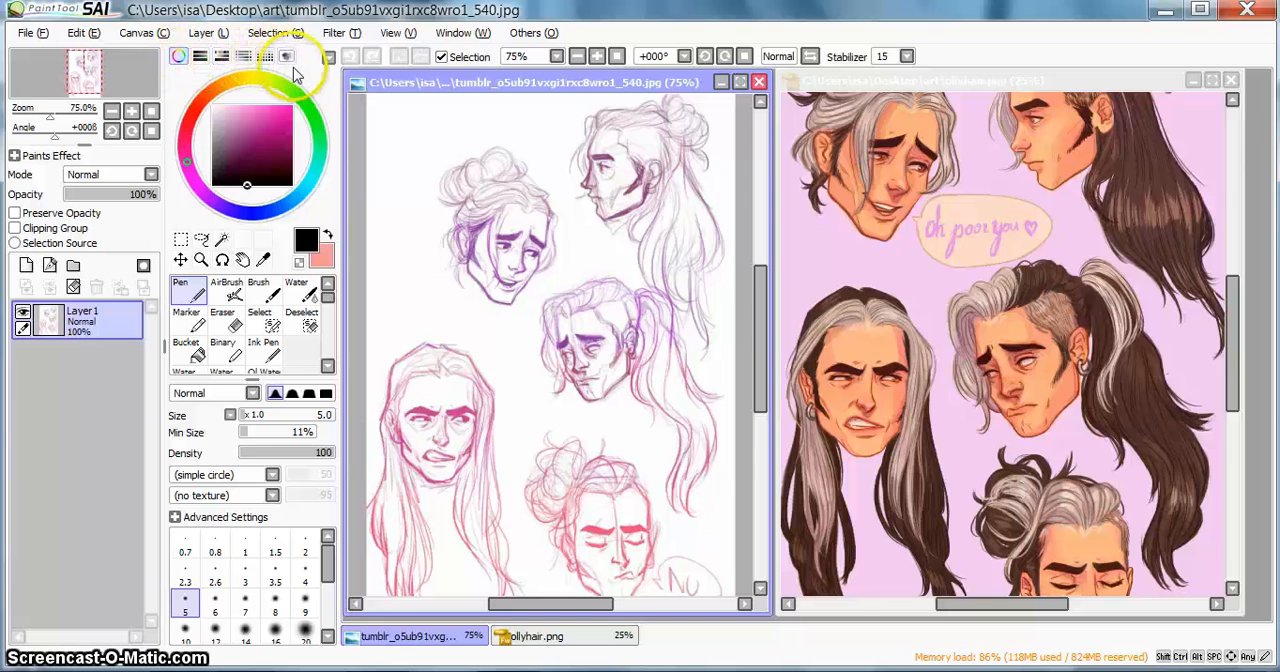
Step: Show the swatches, pick a light pink foreground colour, and store it in the empty swatch beside the olive green
{"action": "left_click", "coordinate": [265, 57]}
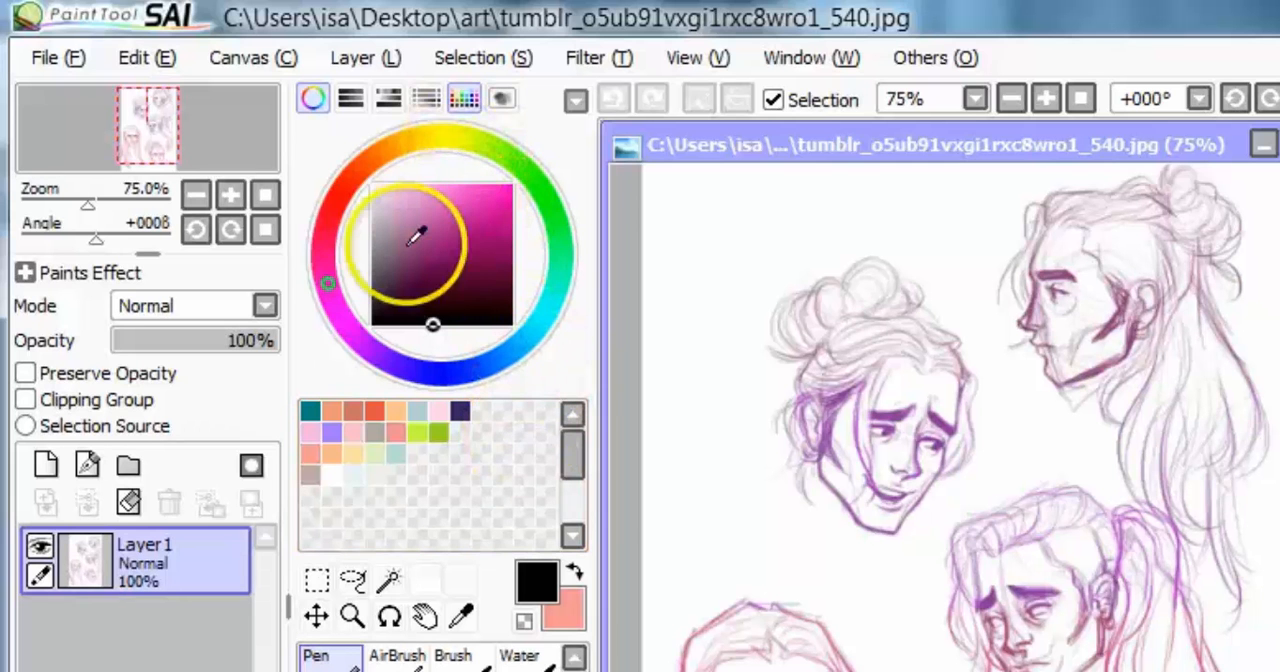
{"action": "left_click_drag", "start_coordinate": [328, 283], "coordinate": [327, 259]}
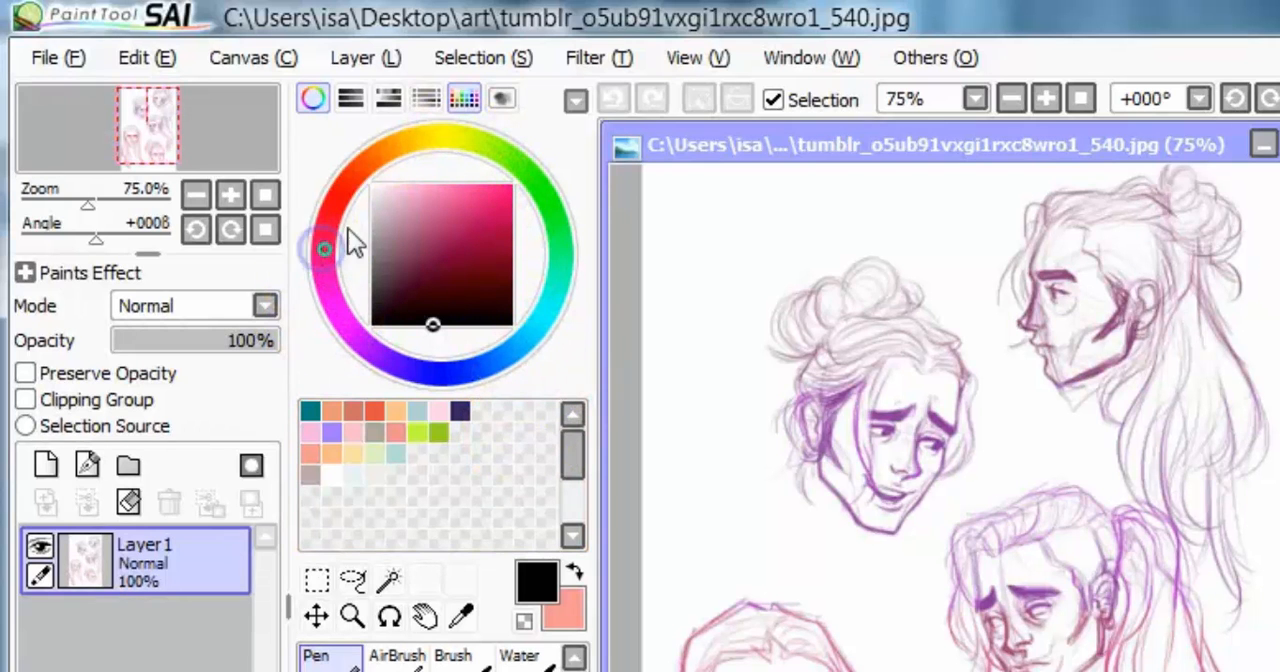
{"action": "left_click", "coordinate": [441, 189]}
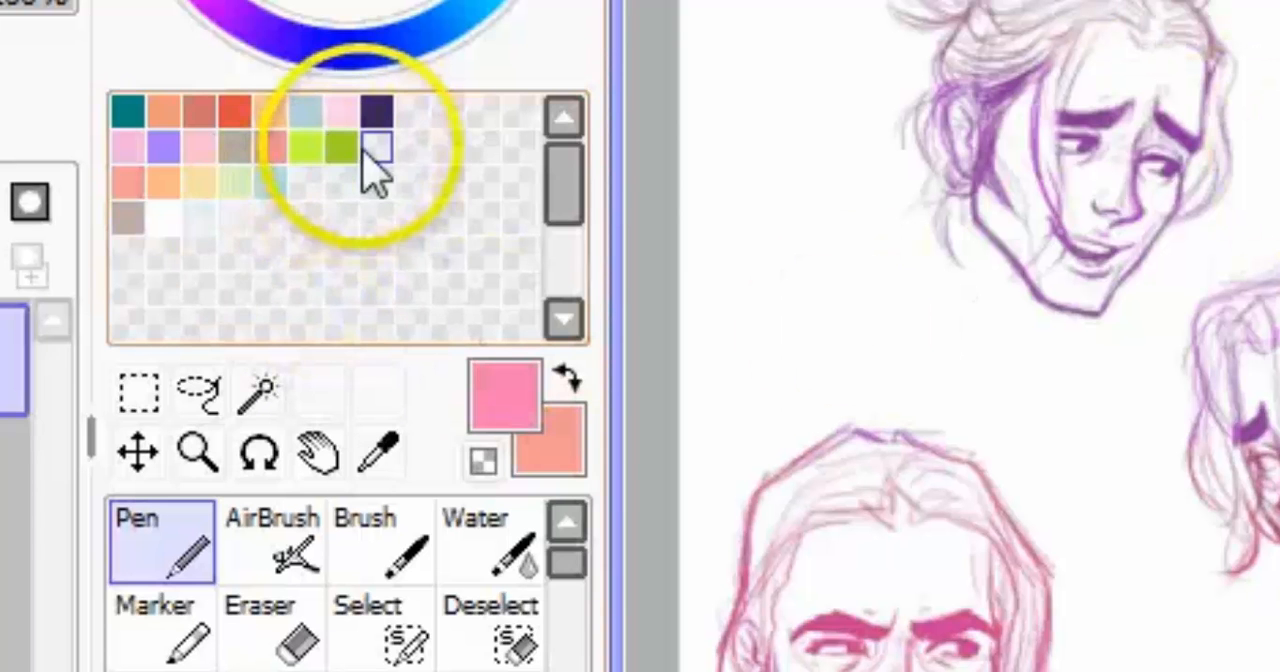
{"action": "right_click", "coordinate": [376, 150]}
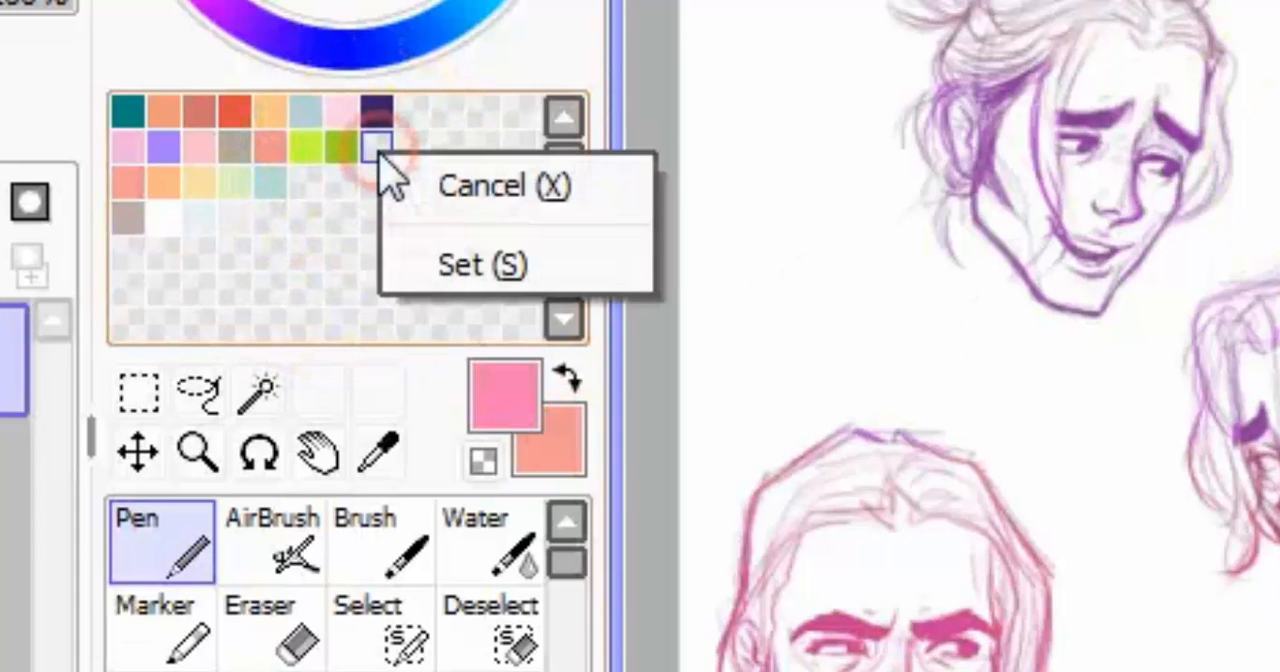
{"action": "left_click", "coordinate": [445, 262]}
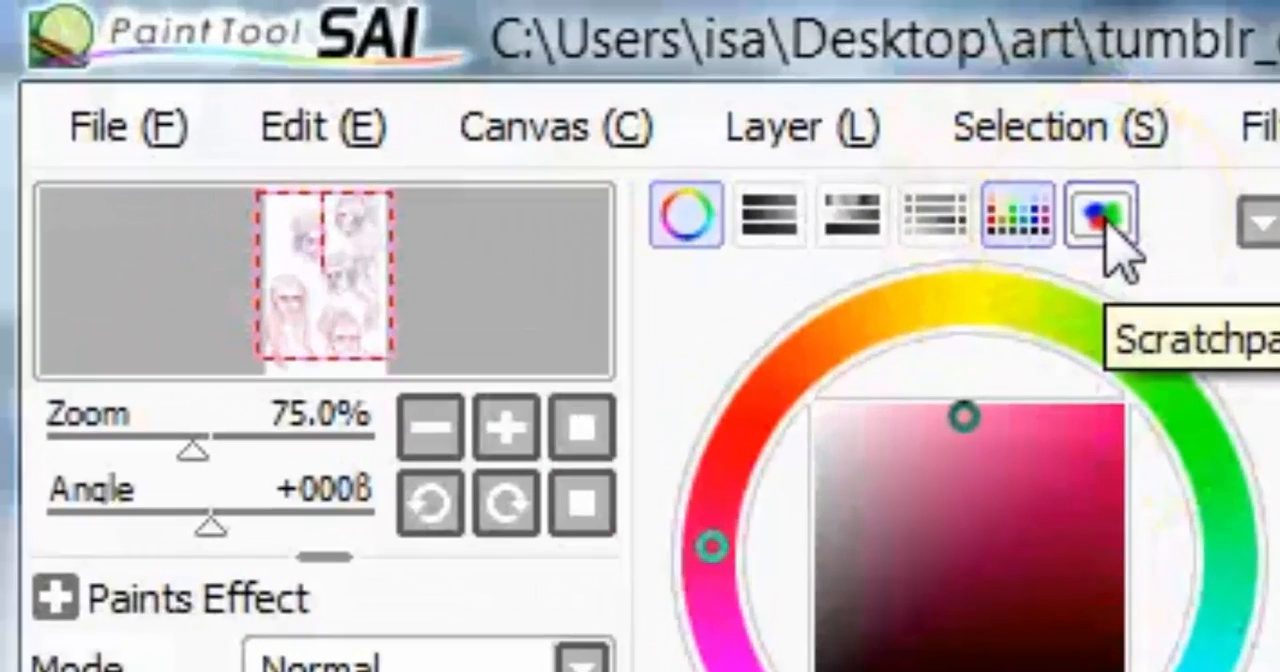
Step: Show the scratchpad and paint a lime-green blob with a teal-green blob beside it
{"action": "left_click", "coordinate": [1108, 220]}
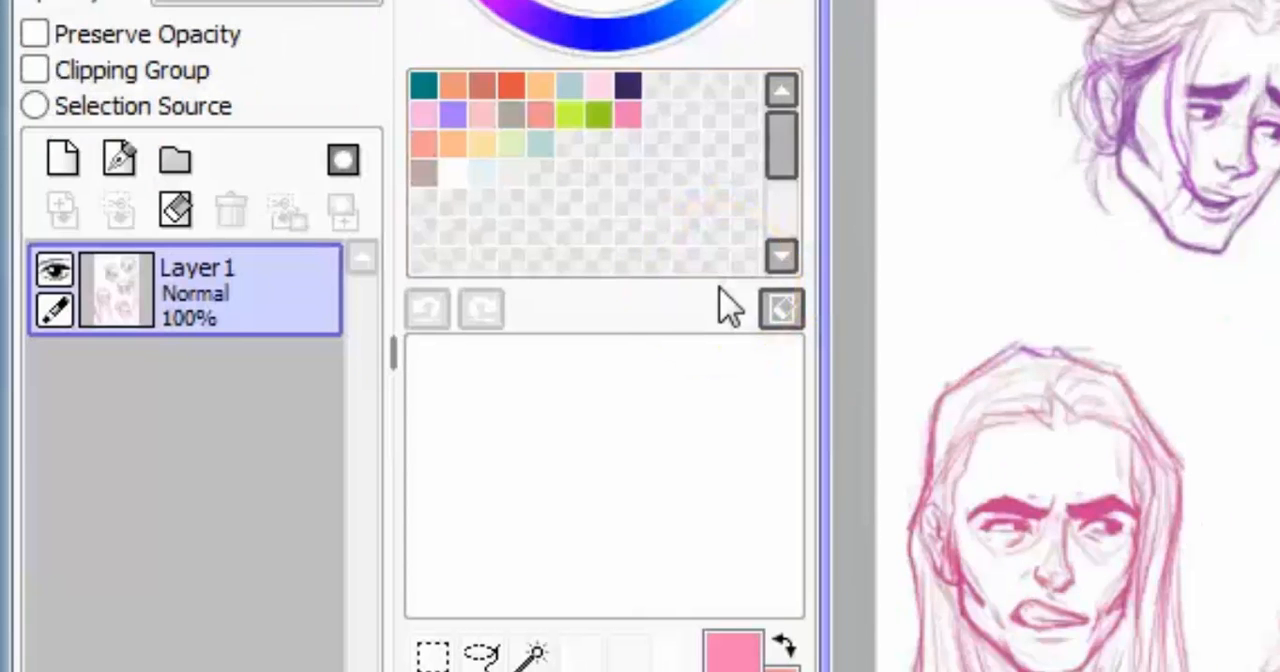
{"action": "left_click", "coordinate": [599, 110]}
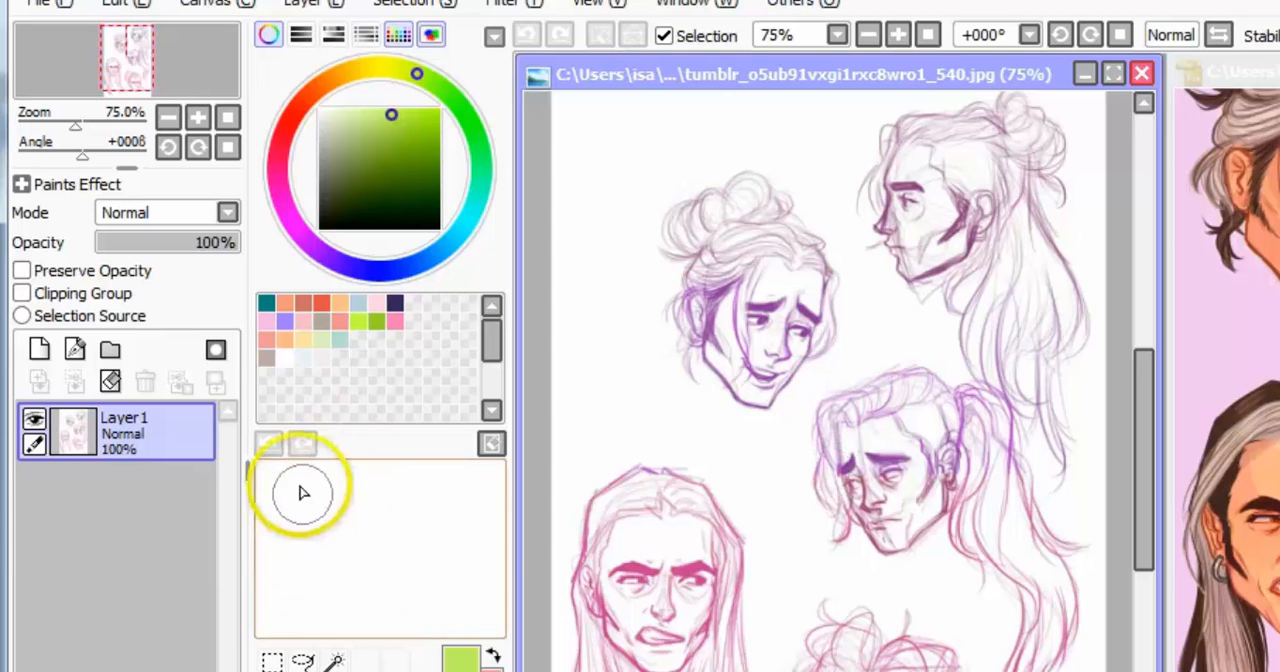
{"action": "left_click", "coordinate": [330, 541]}
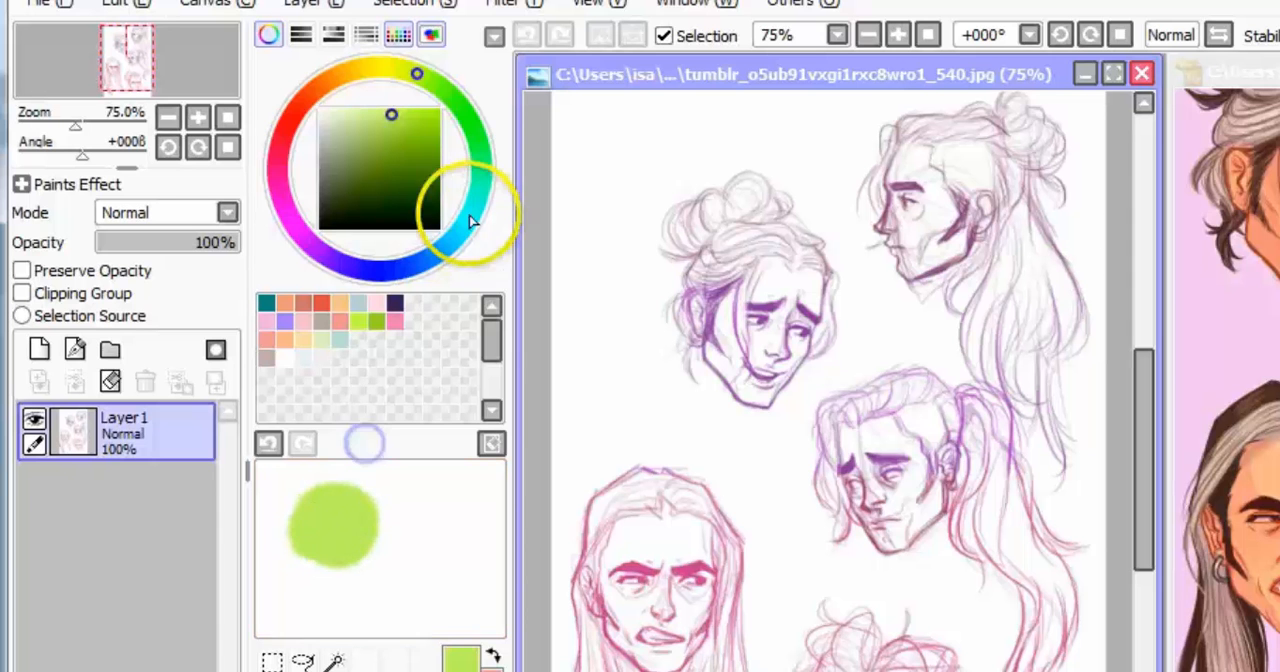
{"action": "left_click", "coordinate": [481, 165]}
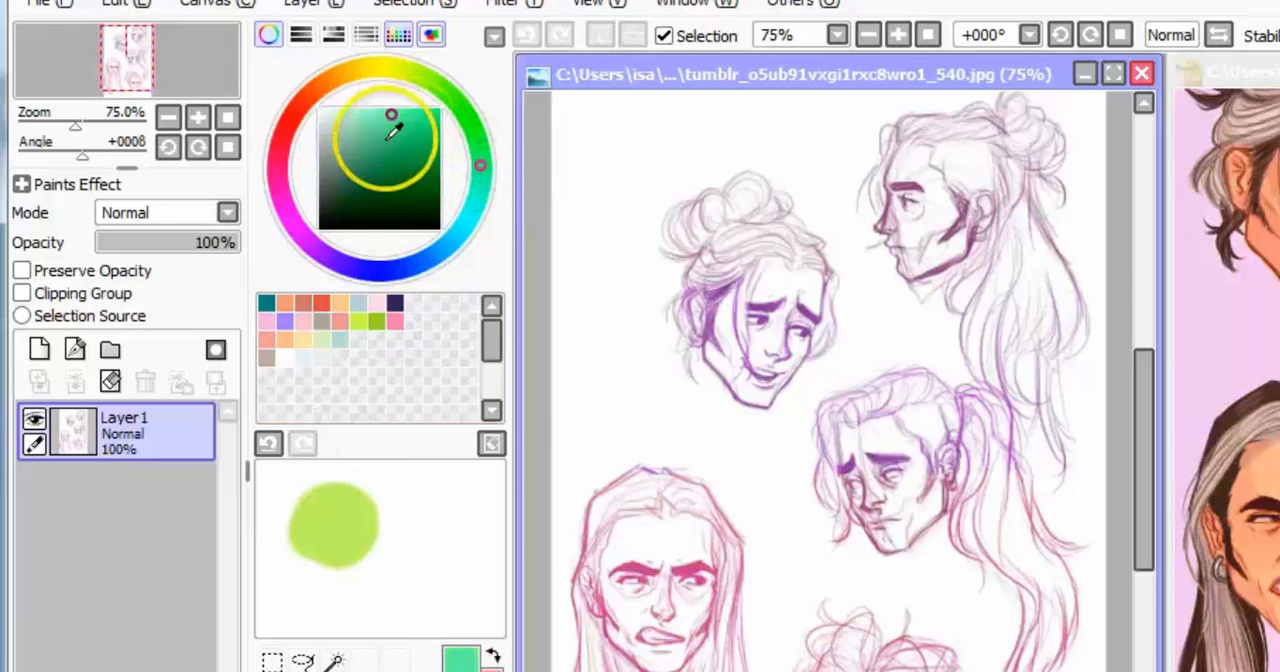
{"action": "left_click", "coordinate": [440, 543]}
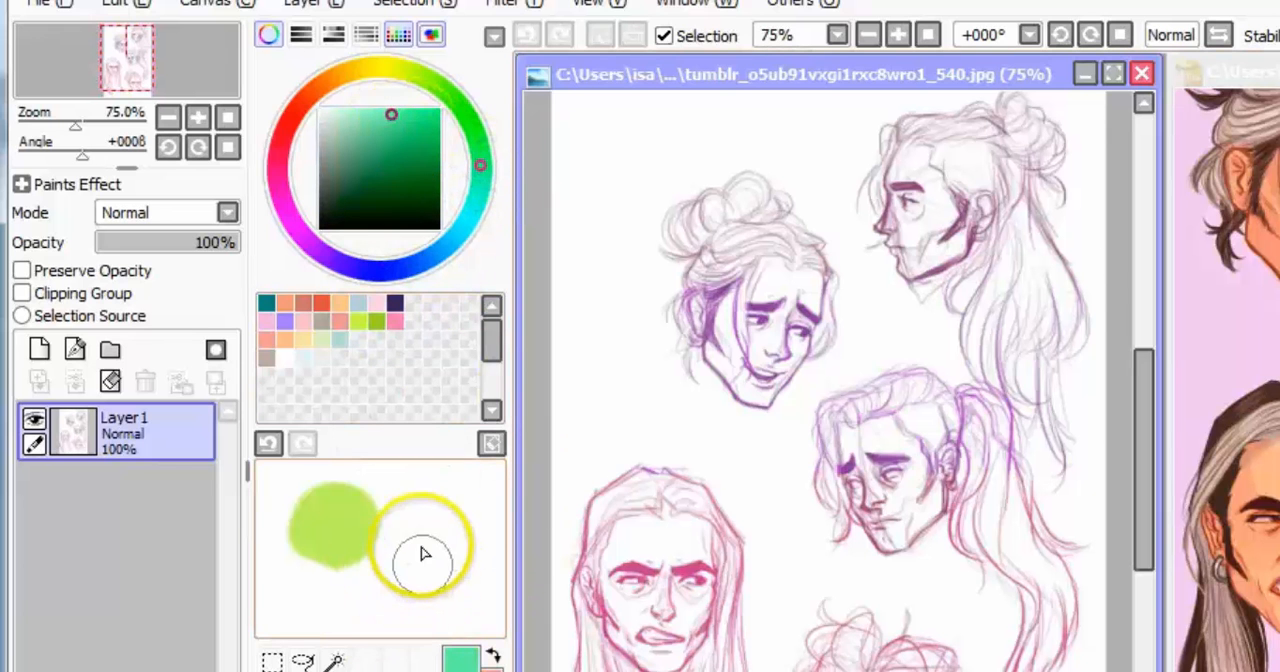
{"action": "left_click", "coordinate": [421, 497]}
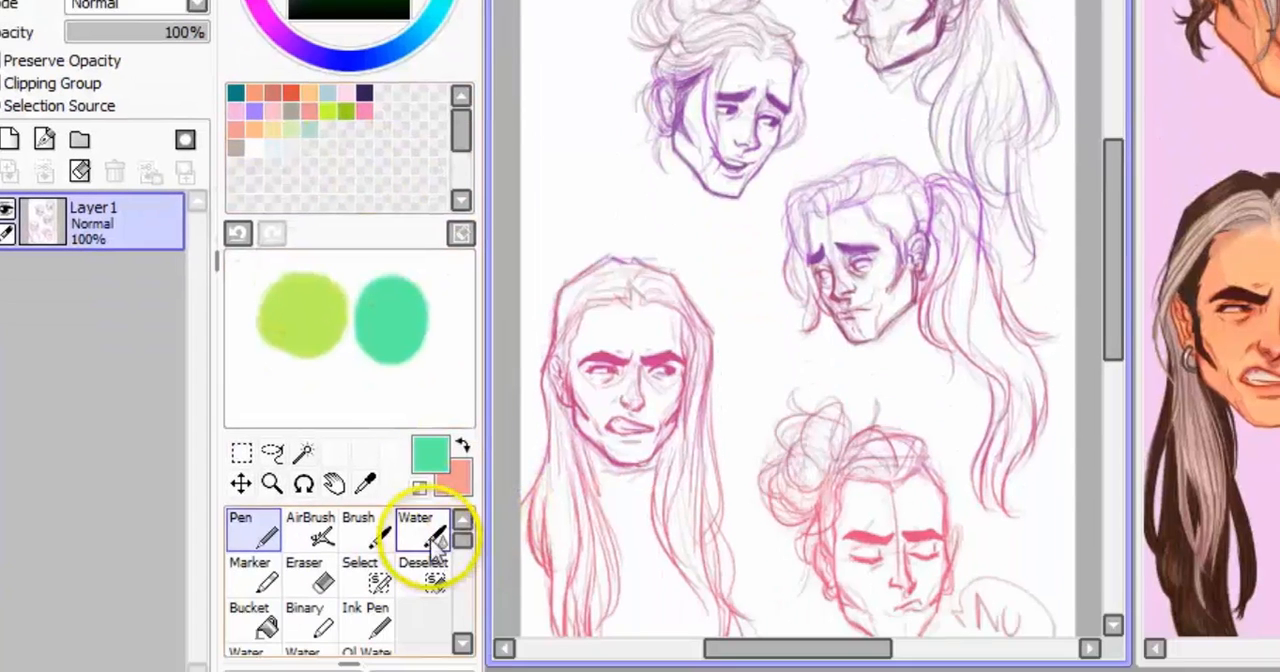
Step: Blend the two scratchpad blobs with the Water tool, and brush in a green from the swatches
{"action": "left_click", "coordinate": [452, 645]}
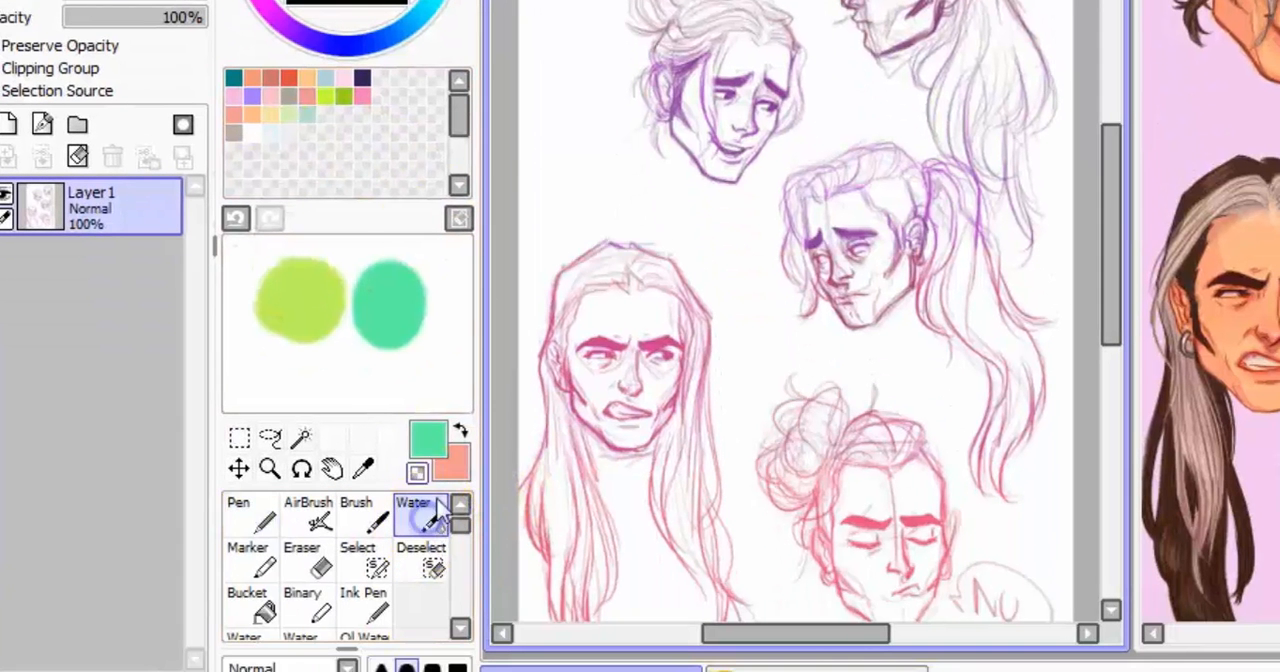
{"action": "left_click", "coordinate": [394, 439]}
{"action": "mouse_move", "coordinate": [375, 311]}
{"action": "left_mouse_down"}
{"action": "mouse_move", "coordinate": [323, 324]}
{"action": "mouse_move", "coordinate": [344, 310]}
{"action": "mouse_move", "coordinate": [356, 331]}
{"action": "mouse_move", "coordinate": [379, 323]}
{"action": "mouse_move", "coordinate": [313, 292]}
{"action": "mouse_move", "coordinate": [358, 305]}
{"action": "mouse_move", "coordinate": [314, 316]}
{"action": "mouse_move", "coordinate": [343, 347]}
{"action": "mouse_move", "coordinate": [327, 342]}
{"action": "mouse_move", "coordinate": [386, 286]}
{"action": "mouse_move", "coordinate": [339, 340]}
{"action": "mouse_move", "coordinate": [372, 340]}
{"action": "mouse_move", "coordinate": [283, 331]}
{"action": "mouse_move", "coordinate": [326, 337]}
{"action": "mouse_move", "coordinate": [296, 367]}
{"action": "left_mouse_up"}
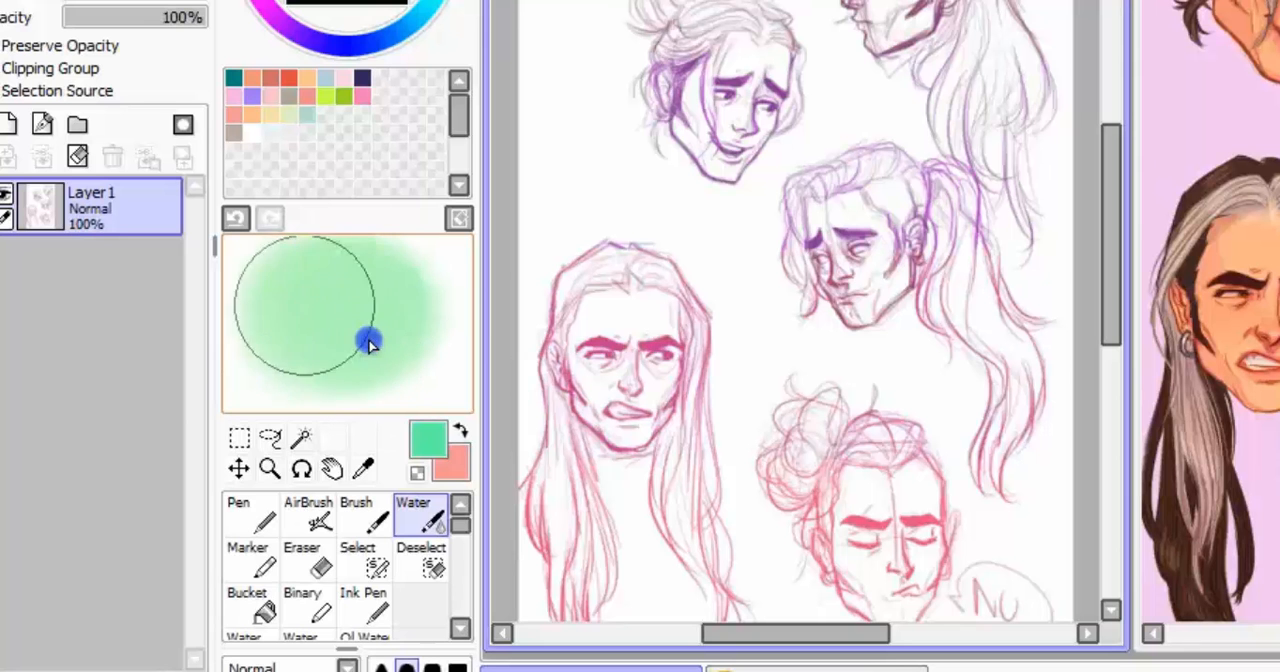
{"action": "mouse_move", "coordinate": [369, 333]}
{"action": "left_mouse_down"}
{"action": "mouse_move", "coordinate": [407, 322]}
{"action": "mouse_move", "coordinate": [291, 380]}
{"action": "mouse_move", "coordinate": [414, 290]}
{"action": "mouse_move", "coordinate": [420, 232]}
{"action": "left_mouse_up"}
{"action": "left_click", "coordinate": [326, 97]}
{"action": "mouse_move", "coordinate": [310, 285]}
{"action": "left_mouse_down"}
{"action": "mouse_move", "coordinate": [391, 358]}
{"action": "mouse_move", "coordinate": [400, 345]}
{"action": "left_mouse_up"}
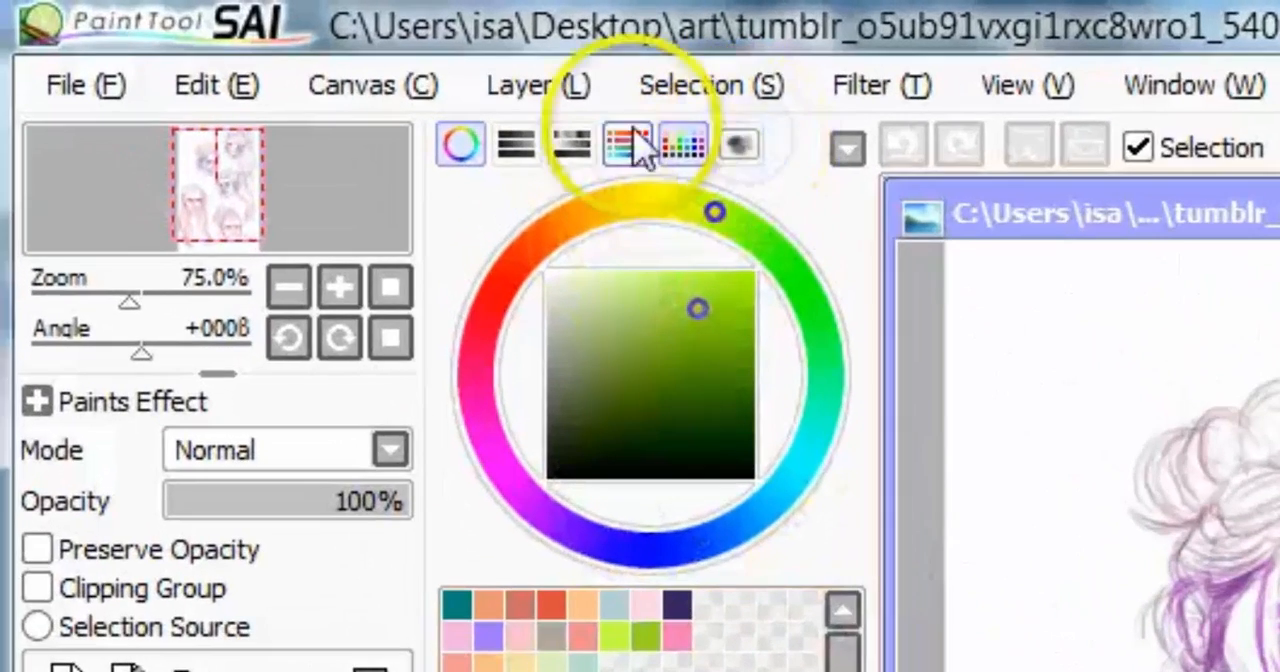
Step: Replace the swatches with the color mixer and pick a gray from its first gradient bar
{"action": "left_click", "coordinate": [683, 145]}
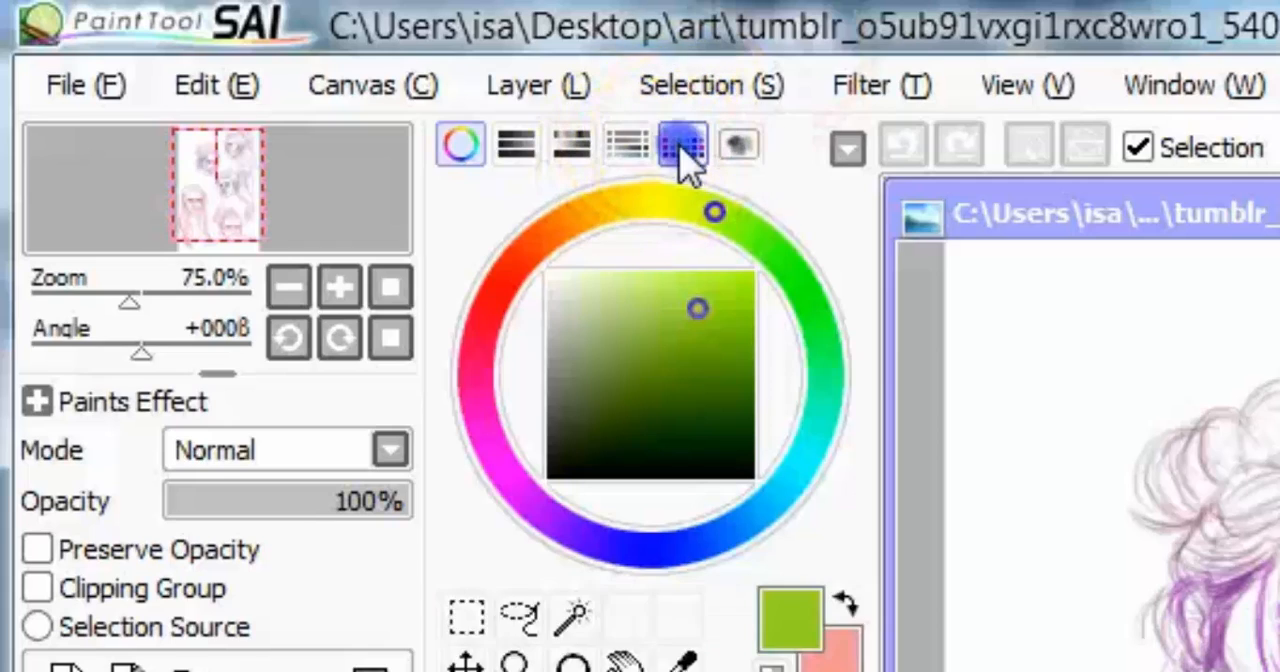
{"action": "left_click", "coordinate": [627, 145]}
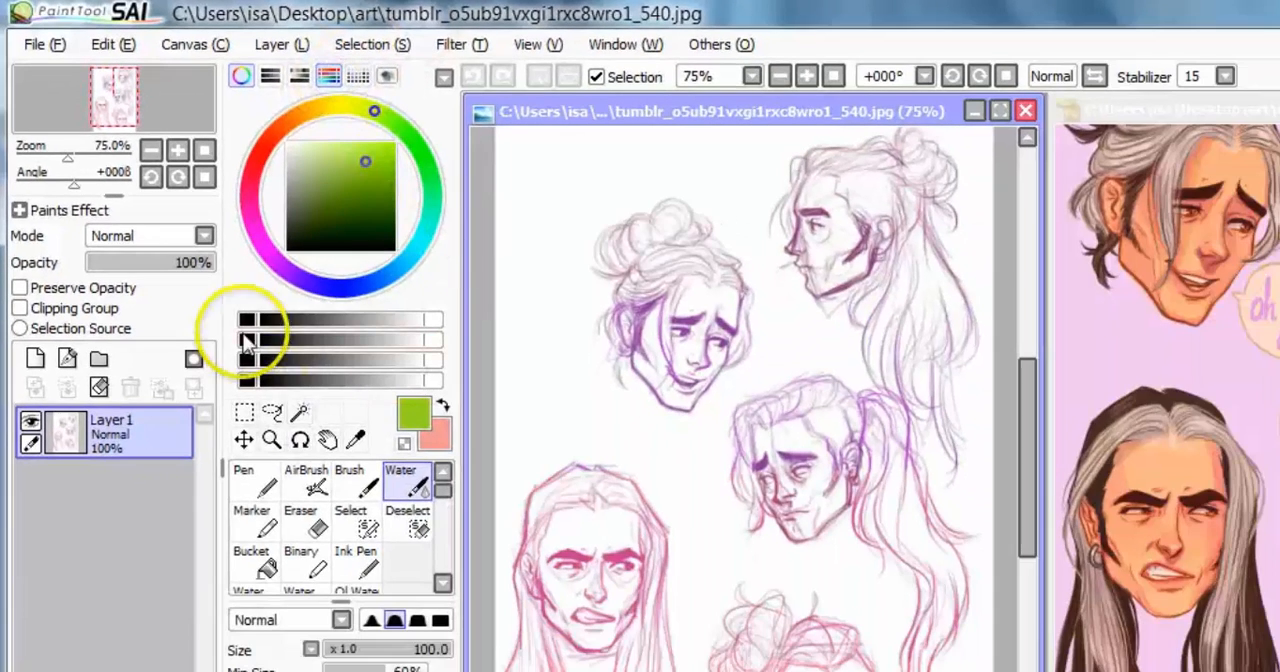
{"action": "mouse_move", "coordinate": [286, 315]}
{"action": "left_mouse_down"}
{"action": "mouse_move", "coordinate": [345, 314]}
{"action": "mouse_move", "coordinate": [250, 287]}
{"action": "left_mouse_up"}
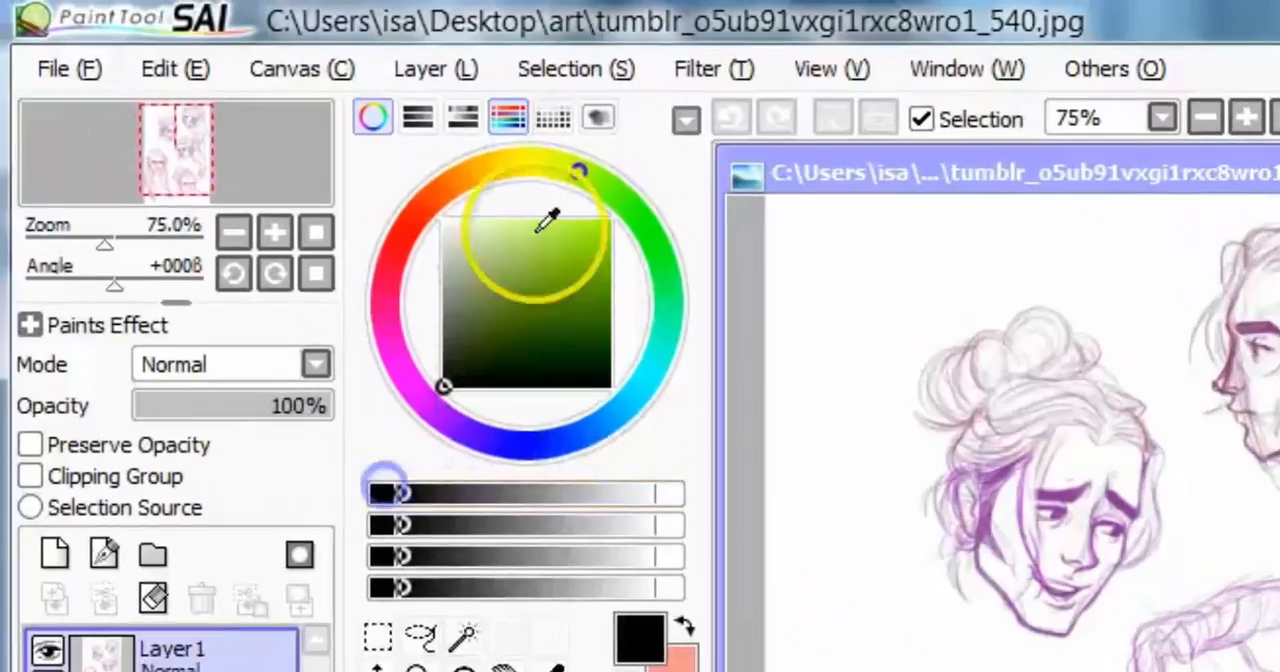
Step: Display the HSV sliders together with the color mixer, checking the available filters along the way
{"action": "left_click", "coordinate": [299, 75]}
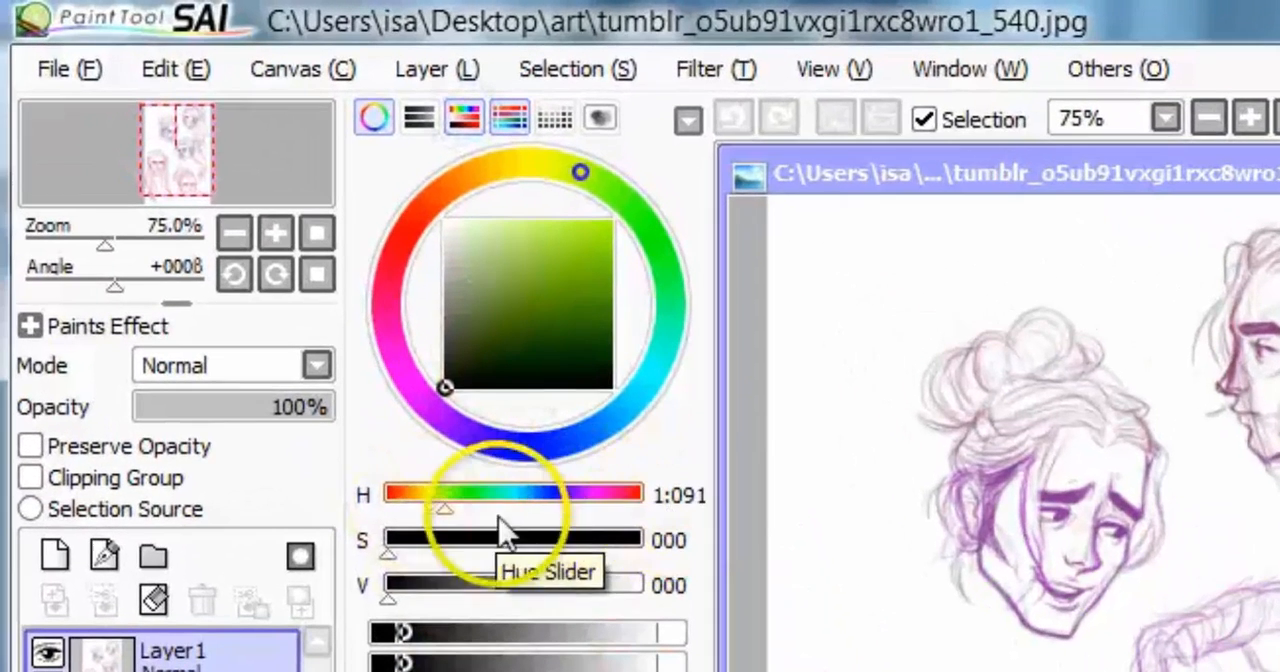
{"action": "left_click", "coordinate": [718, 66]}
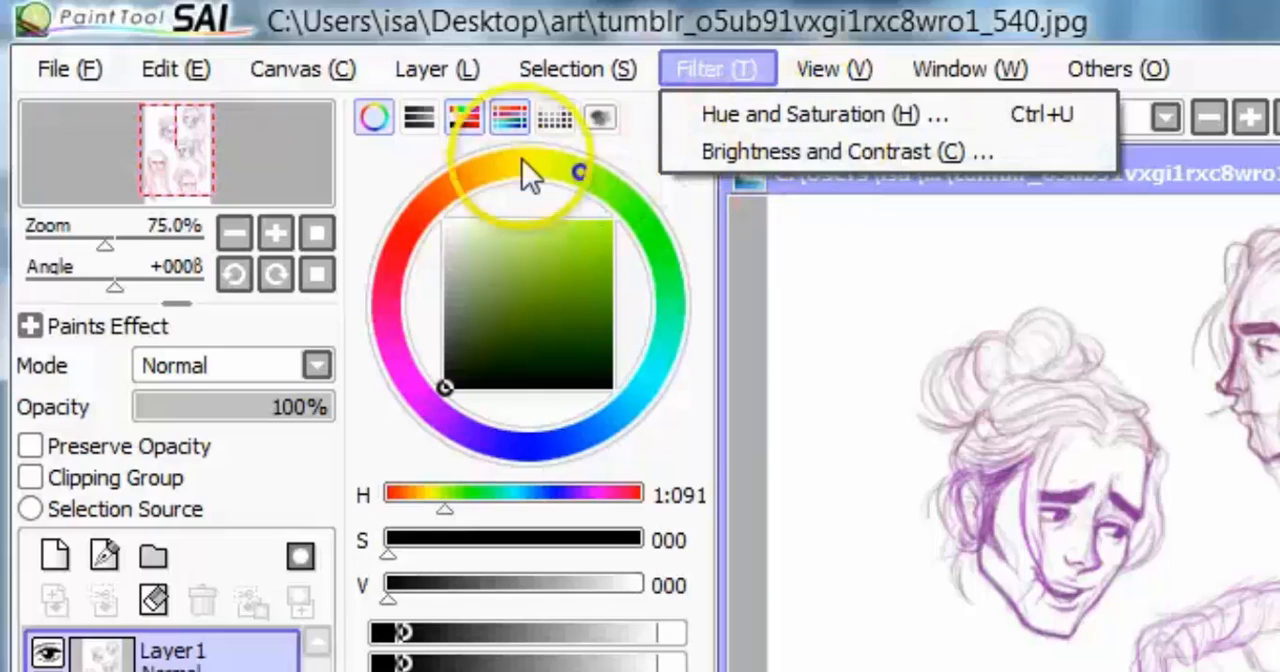
{"action": "left_click", "coordinate": [412, 141]}
{"action": "left_click", "coordinate": [468, 114]}
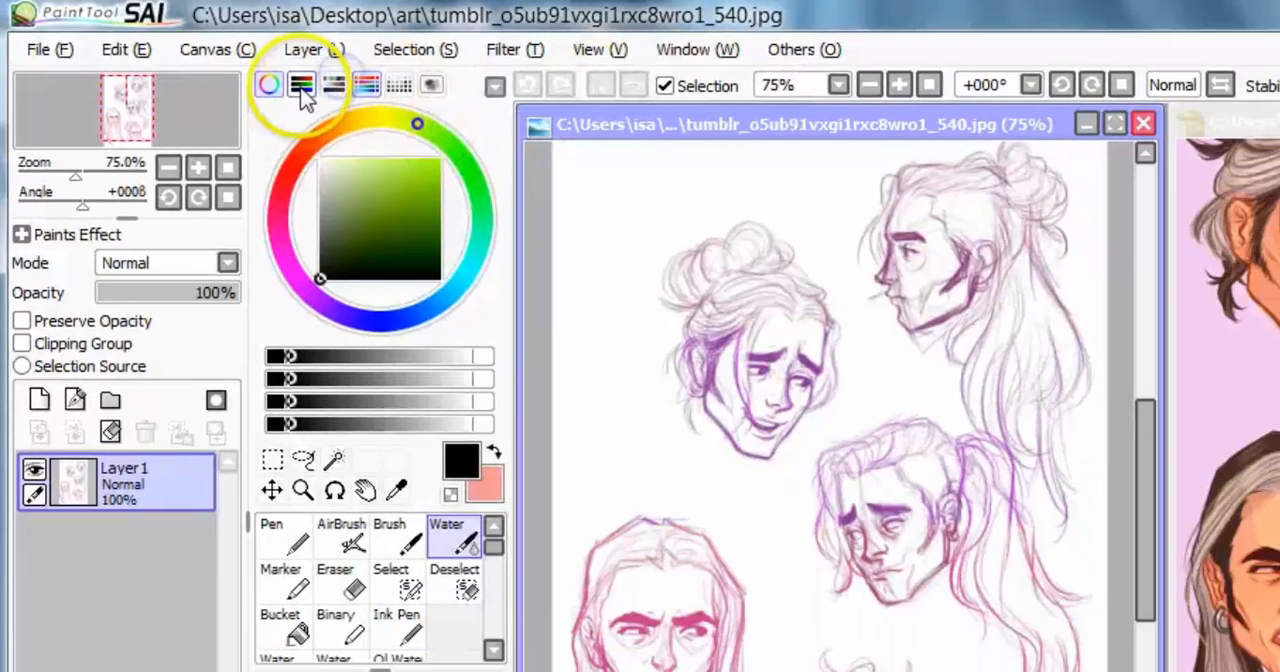
{"action": "left_click", "coordinate": [362, 85]}
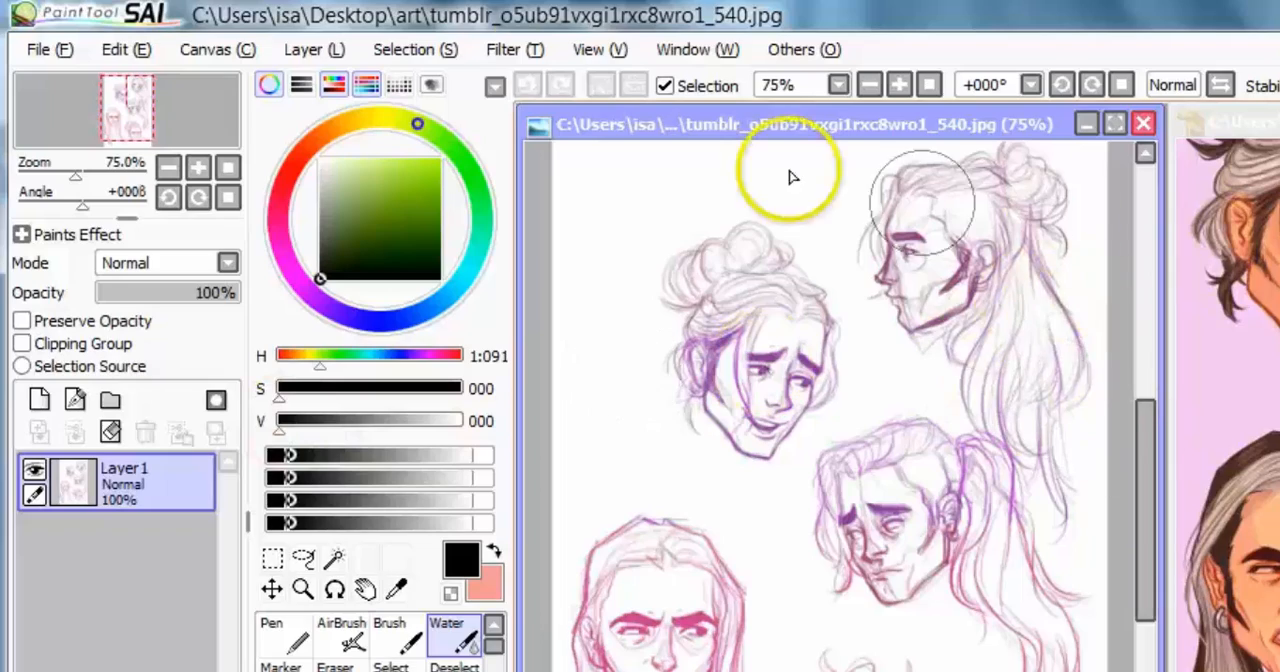
Step: View the Hue and Saturation filter's sliders for the sketch and cancel without applying changes
{"action": "left_click", "coordinate": [510, 49]}
{"action": "left_click", "coordinate": [598, 71]}
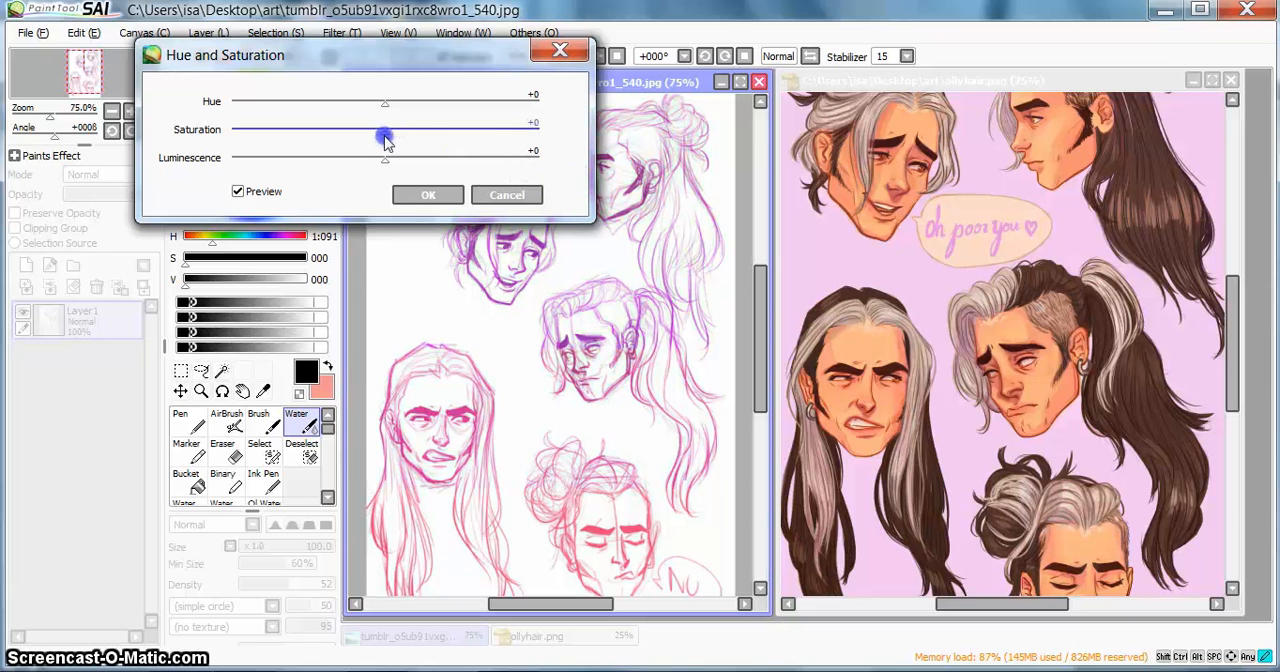
{"action": "left_click", "coordinate": [522, 194]}
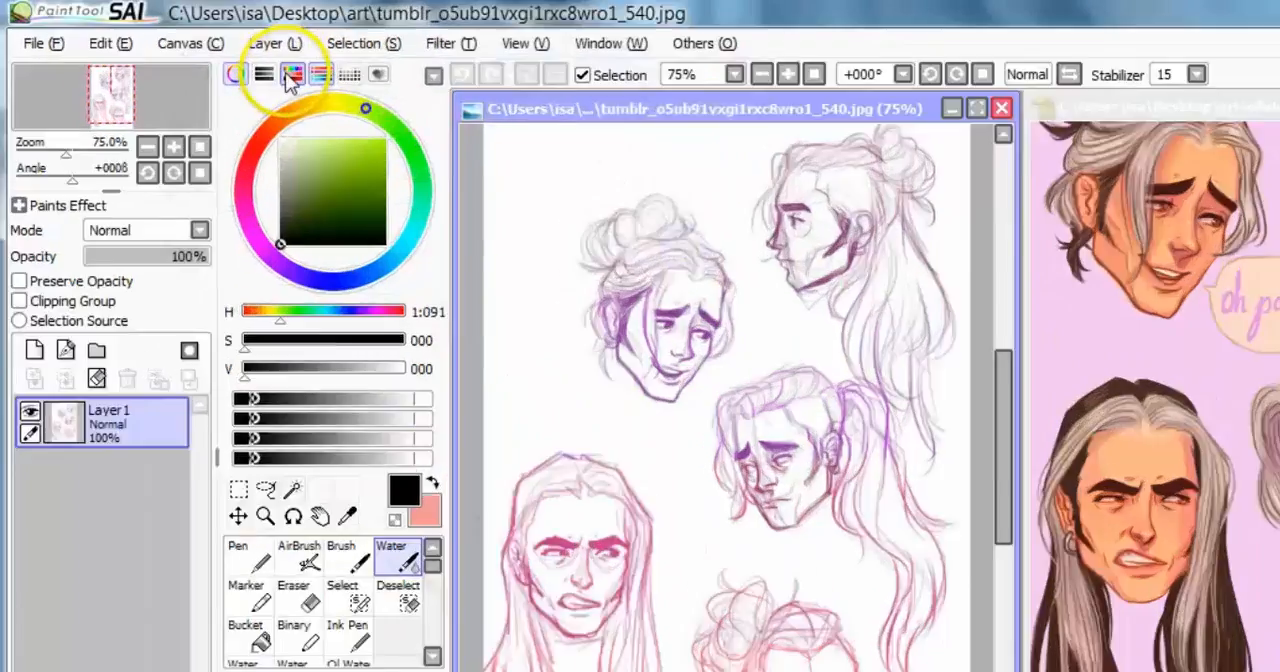
Step: Swap the HSV sliders for the RGB sliders and shift the hue to orange
{"action": "left_click", "coordinate": [291, 75]}
{"action": "left_click", "coordinate": [264, 75]}
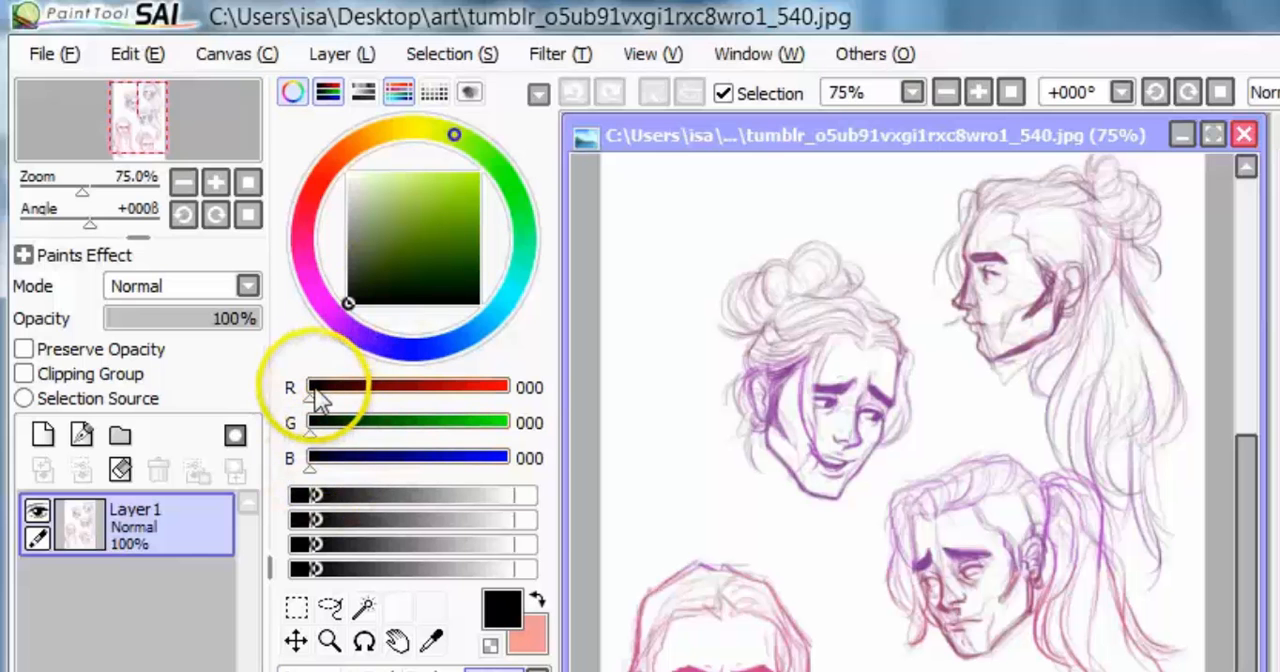
{"action": "mouse_move", "coordinate": [312, 389]}
{"action": "left_mouse_down"}
{"action": "mouse_move", "coordinate": [458, 390]}
{"action": "mouse_move", "coordinate": [300, 382]}
{"action": "left_mouse_up"}
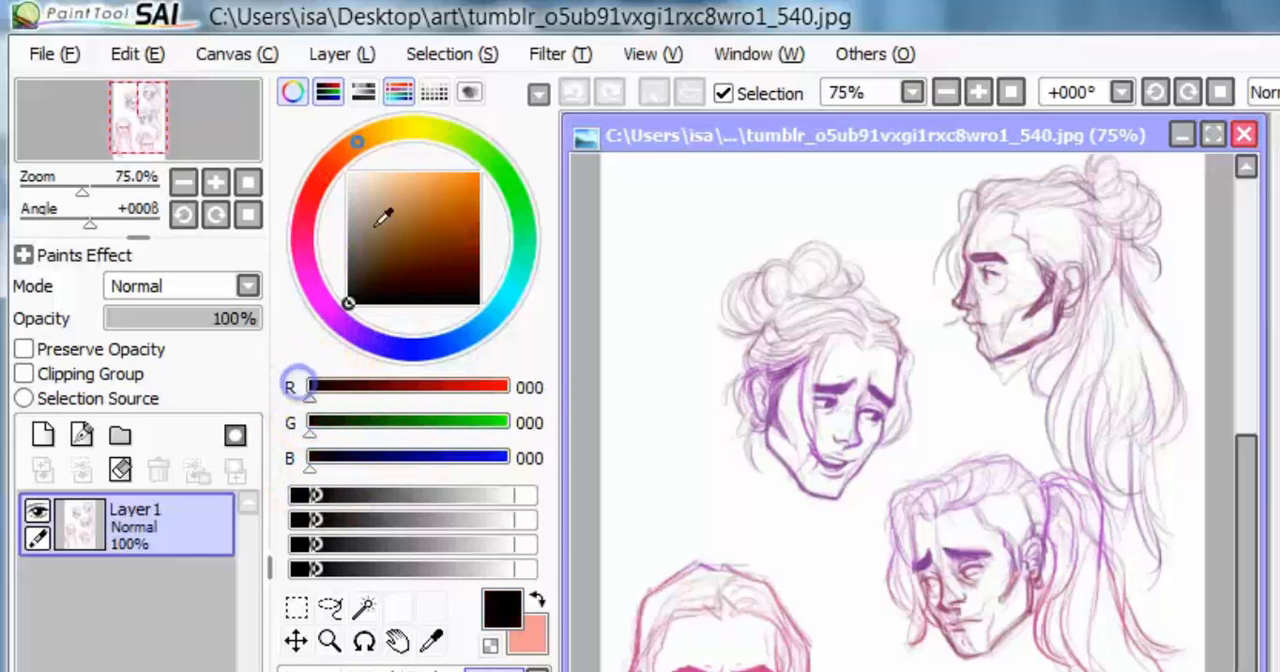
Step: Toggle the colour wheel off and on, and hide the RGB sliders and the color mixer
{"action": "left_click", "coordinate": [294, 93]}
{"action": "left_click", "coordinate": [294, 93]}
{"action": "left_click", "coordinate": [328, 92]}
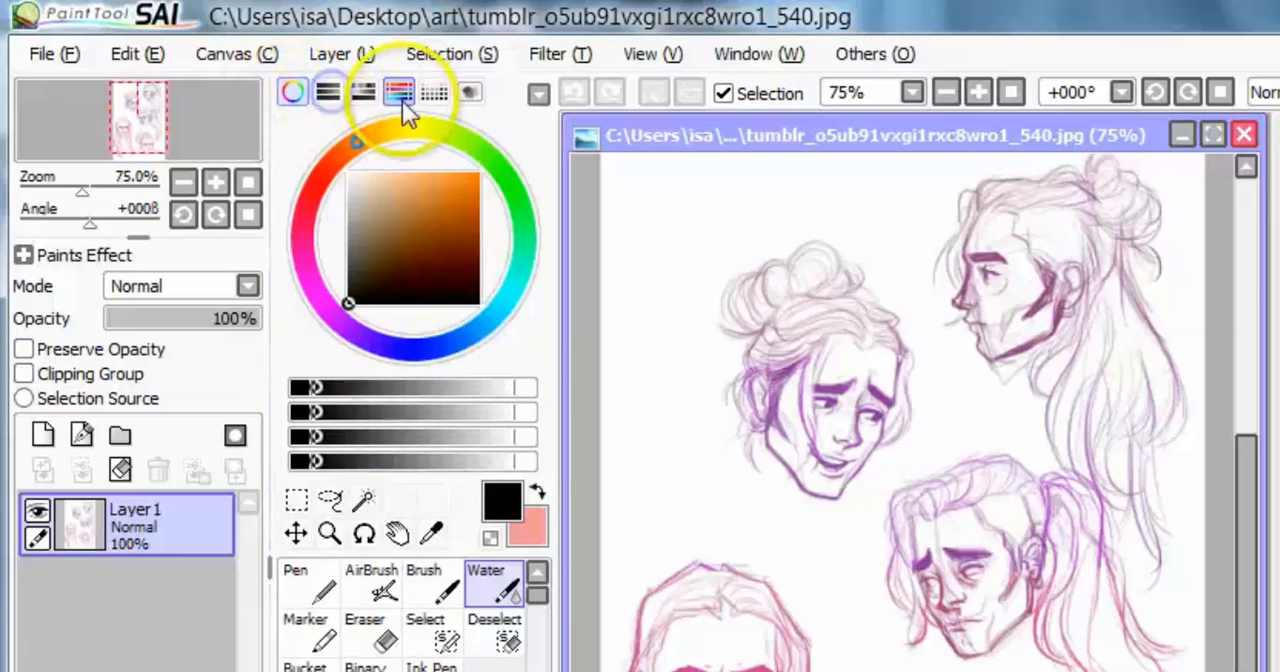
{"action": "left_click", "coordinate": [400, 95]}
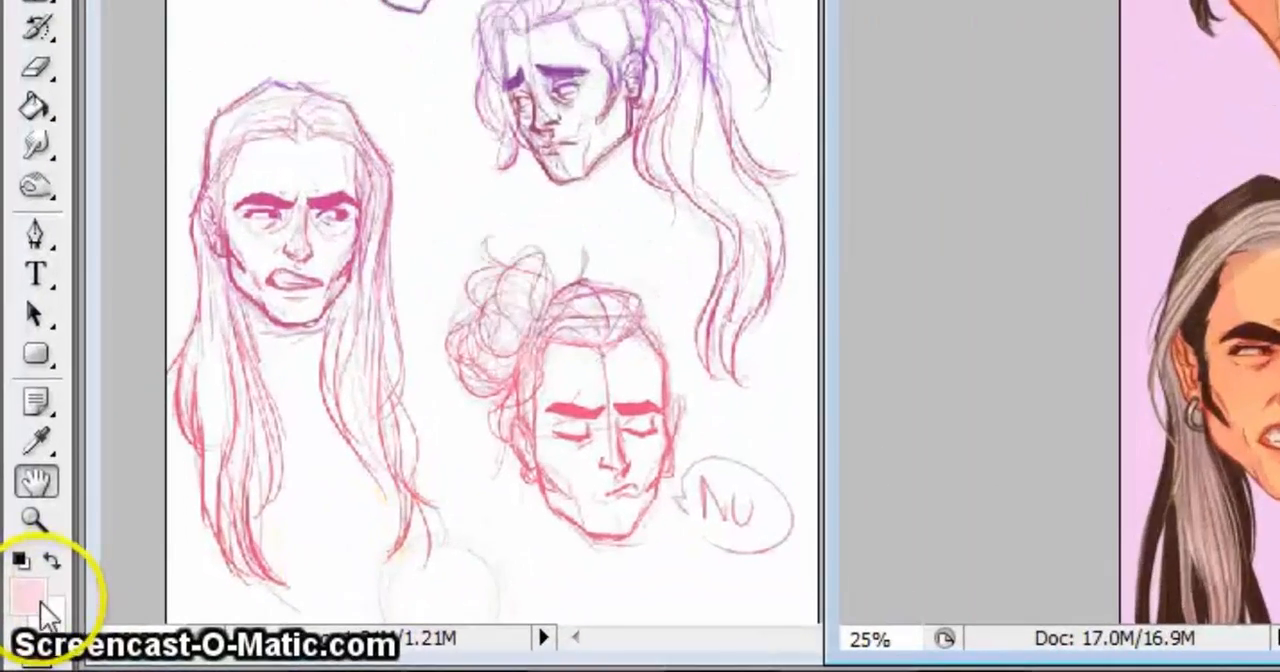
Step: Open the foreground color picker, try shades in its color field and set the foreground color to black (000000)
{"action": "left_click", "coordinate": [28, 600]}
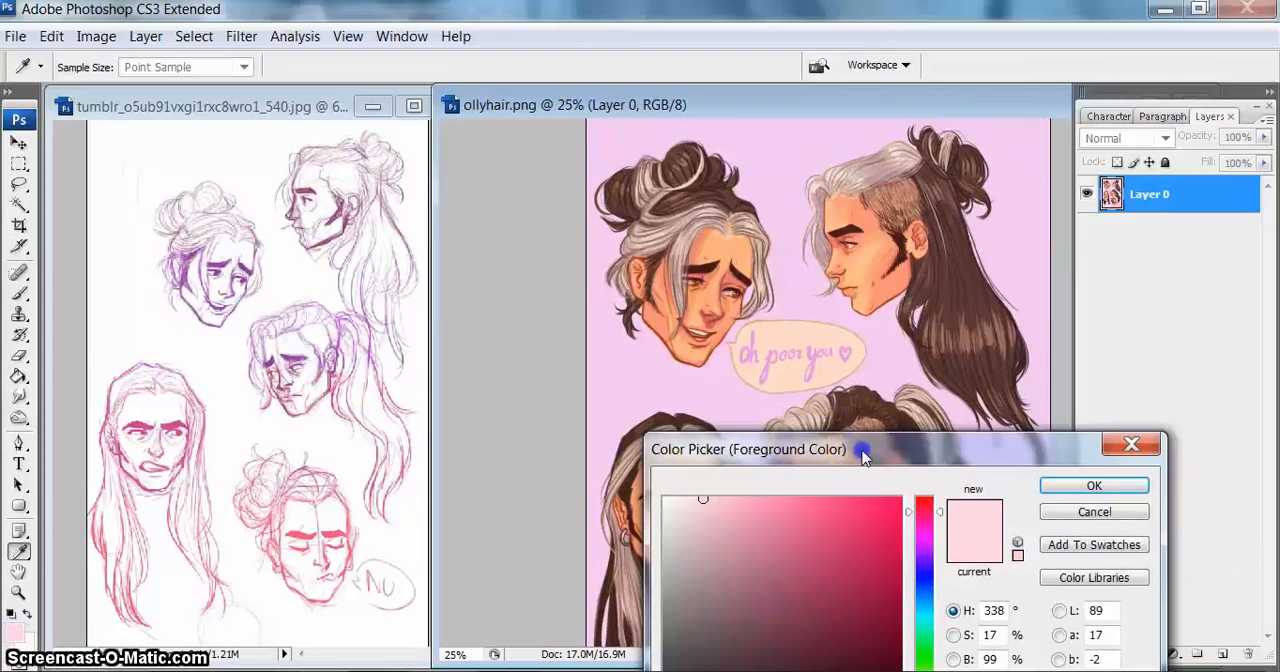
{"action": "left_click_drag", "start_coordinate": [862, 445], "coordinate": [786, 95]}
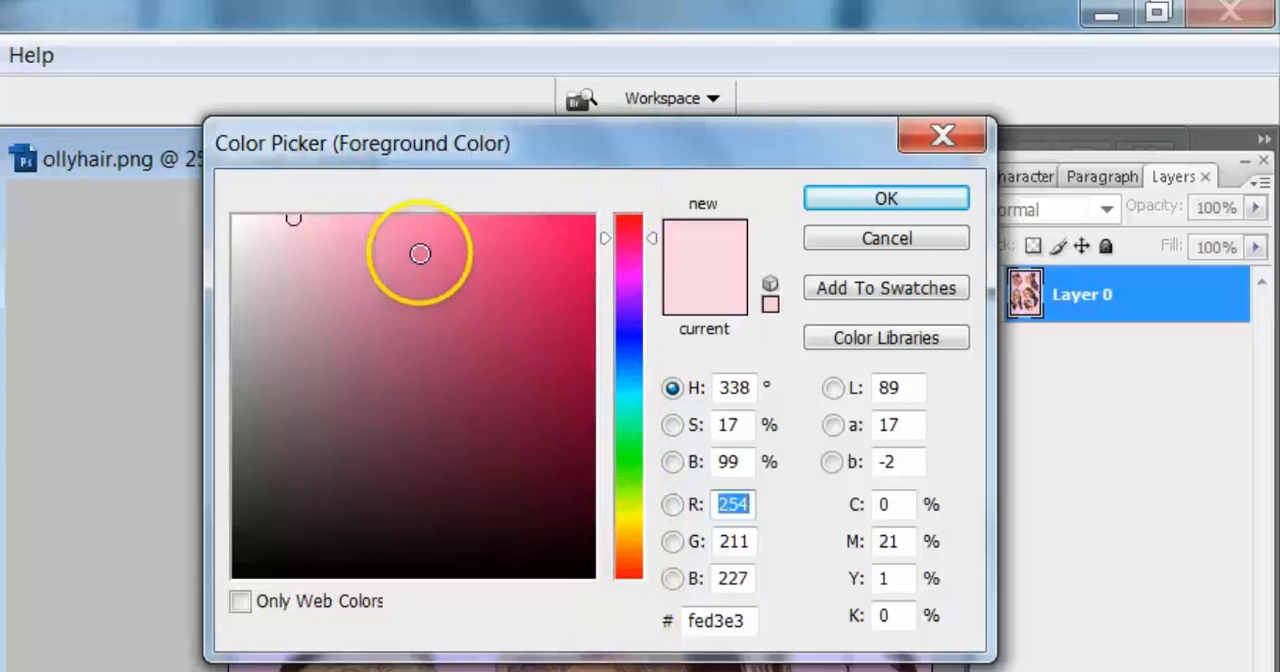
{"action": "left_click_drag", "start_coordinate": [457, 245], "coordinate": [425, 250]}
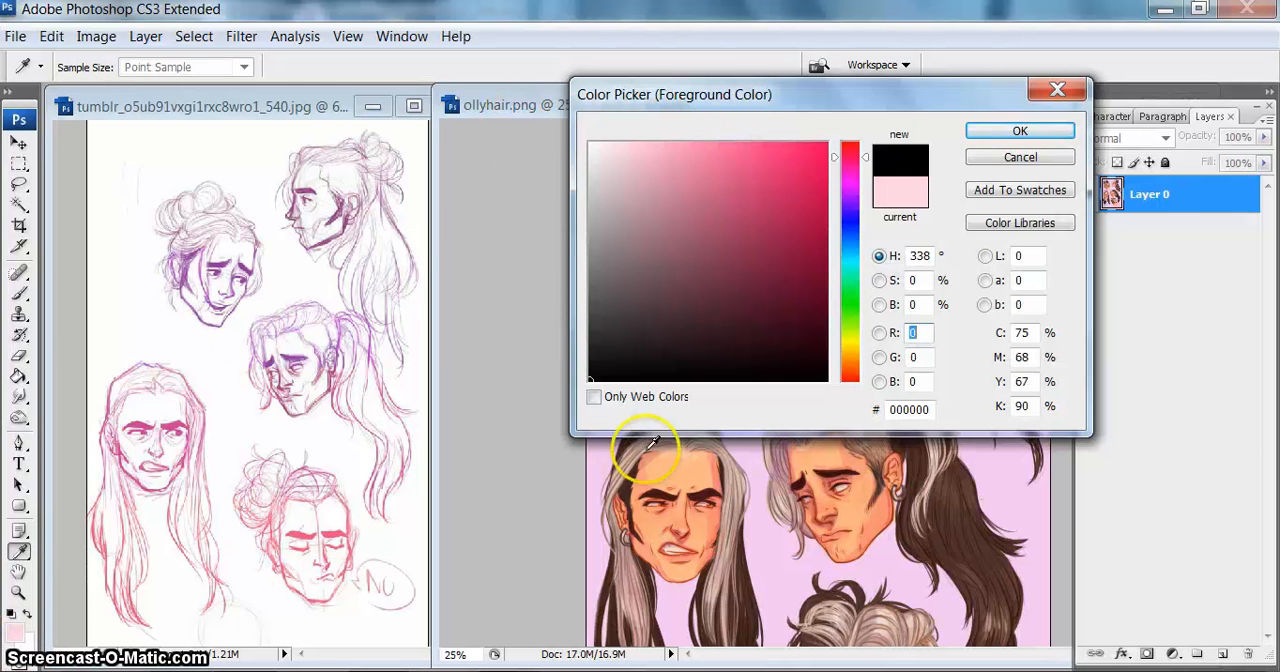
{"action": "left_click", "coordinate": [1018, 132]}
{"action": "key", "text": "space"}
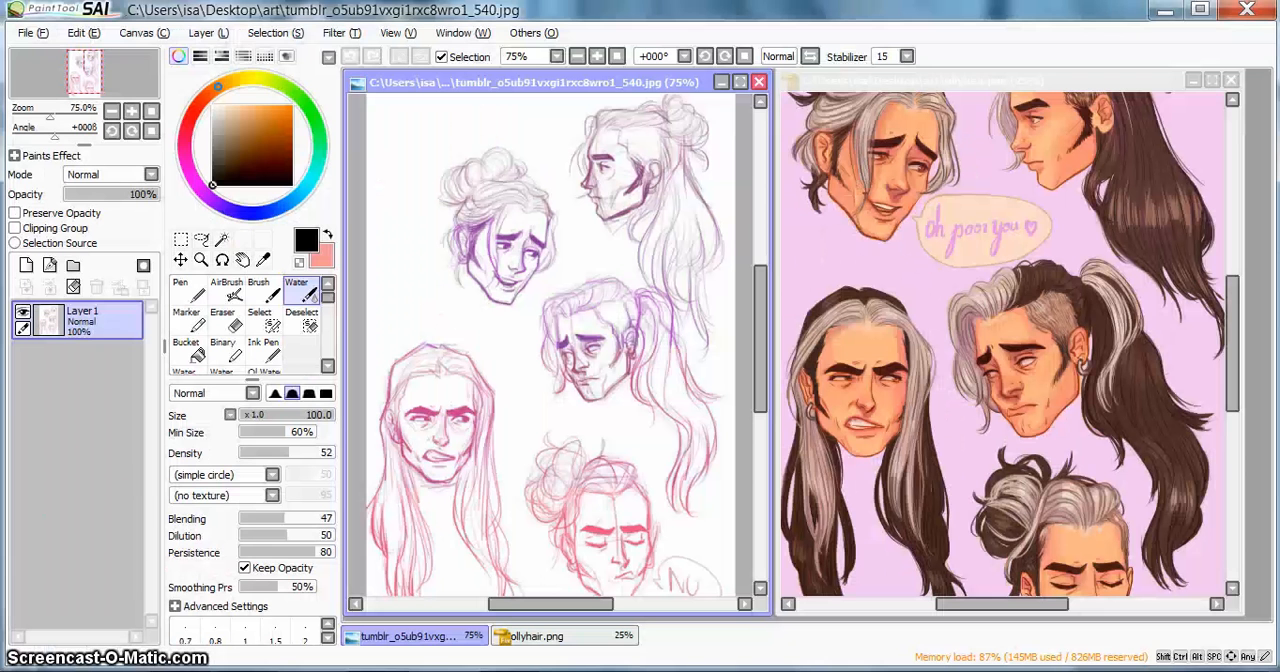
Step: Switch to PaintTool SAI and place its window so that Photoshop remains visible beside it
{"action": "left_click", "coordinate": [222, 213]}
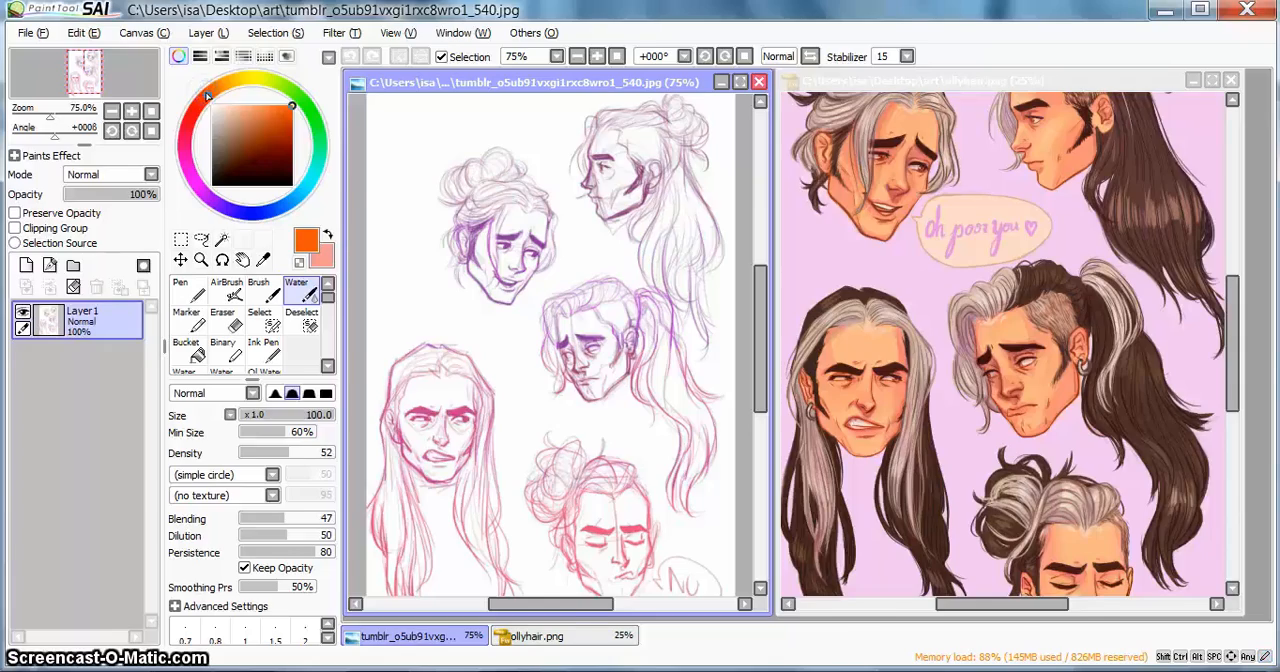
{"action": "left_click_drag", "start_coordinate": [587, 22], "coordinate": [995, 30]}
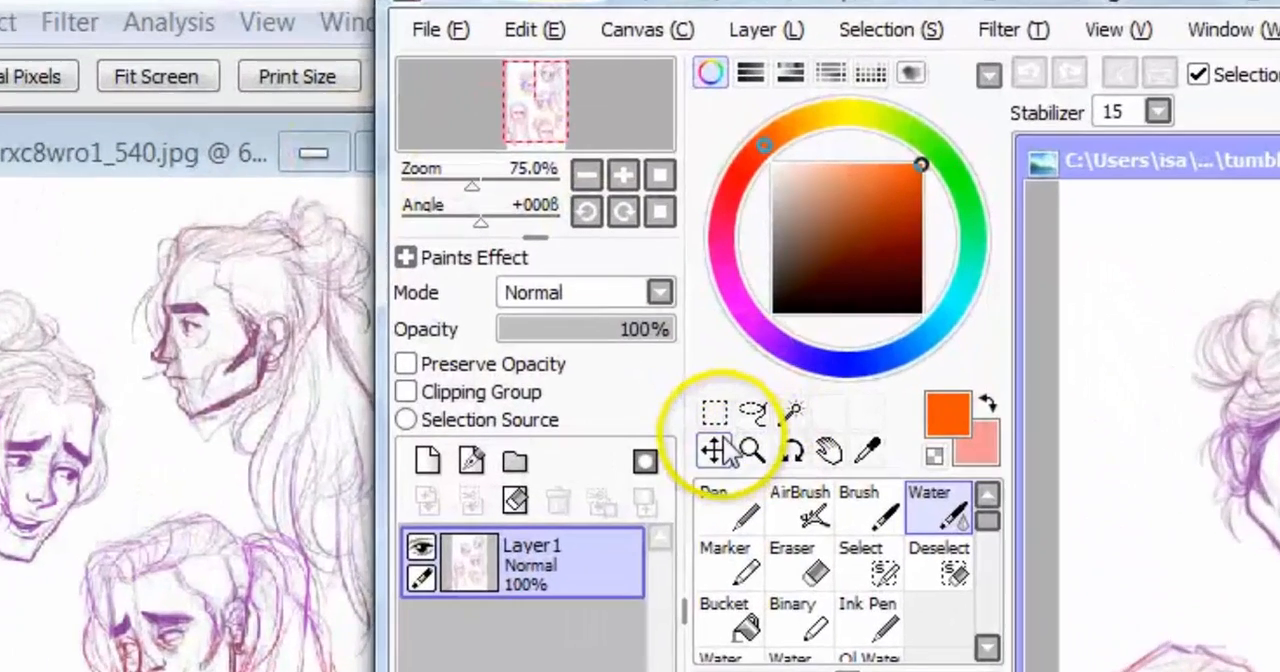
Step: Select the sketch's upper-left head with a rectangular selection, move it slightly and undo the move
{"action": "left_click", "coordinate": [715, 413]}
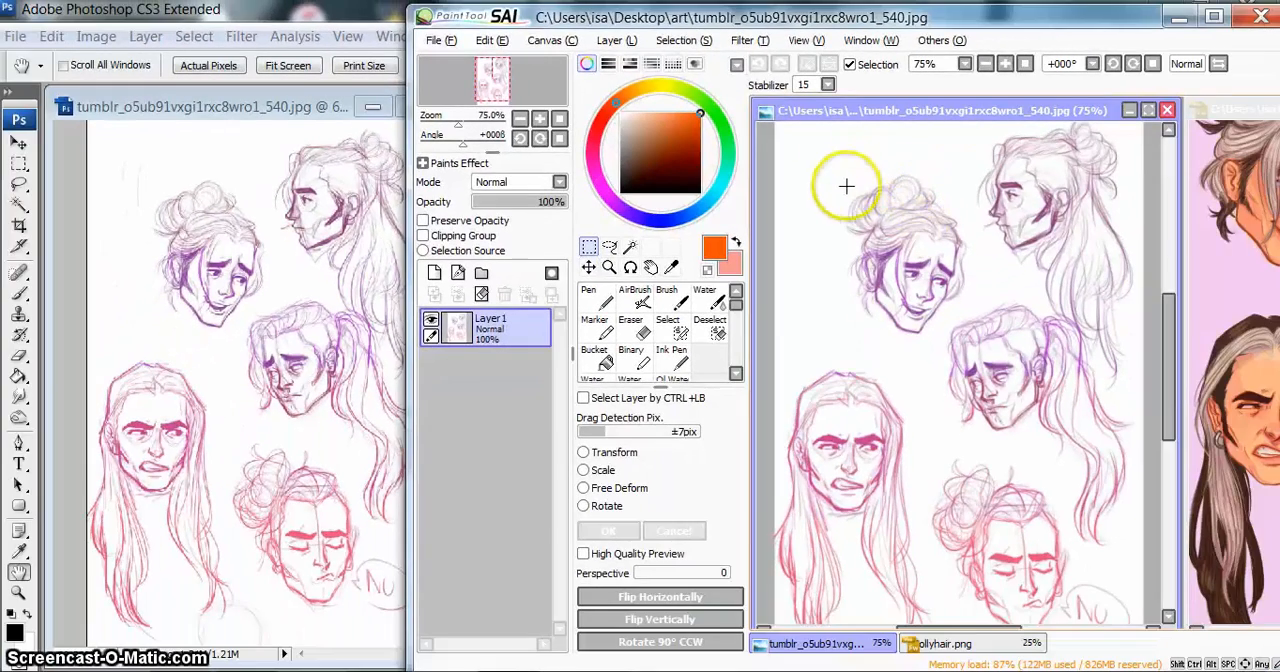
{"action": "left_click_drag", "start_coordinate": [977, 348], "coordinate": [1003, 347]}
{"action": "left_click", "coordinate": [681, 330]}
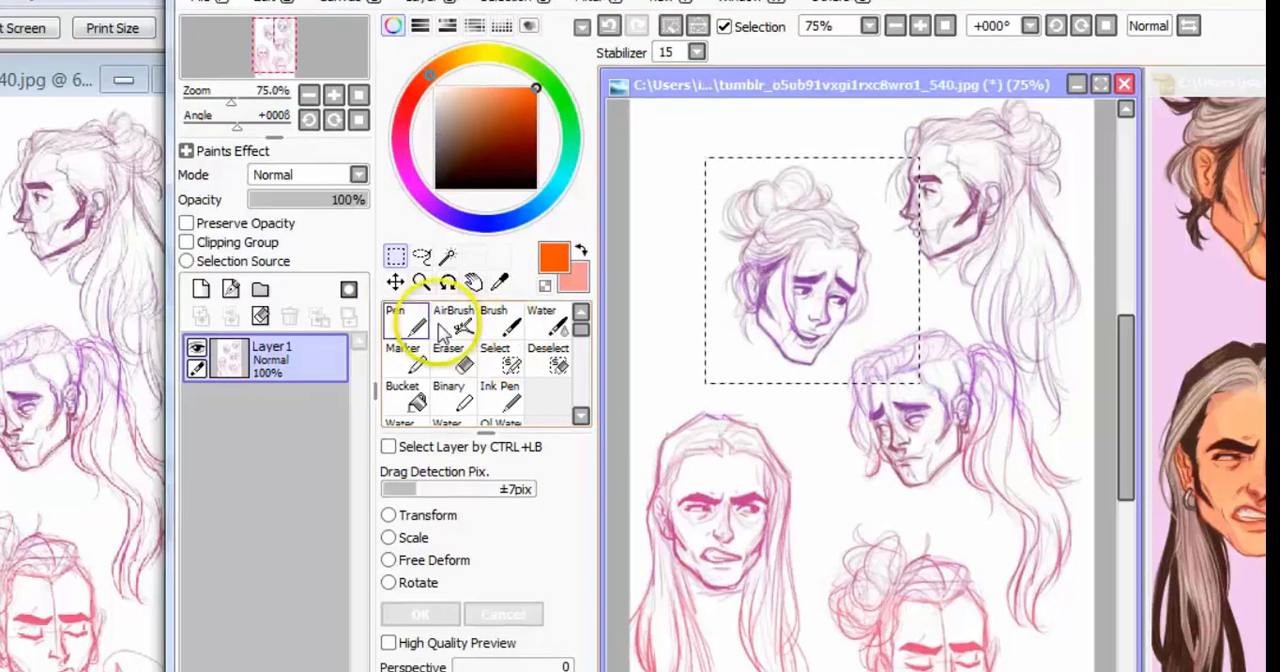
{"action": "left_click", "coordinate": [395, 281]}
{"action": "mouse_move", "coordinate": [820, 312]}
{"action": "left_mouse_down"}
{"action": "mouse_move", "coordinate": [777, 277]}
{"action": "mouse_move", "coordinate": [777, 434]}
{"action": "mouse_move", "coordinate": [850, 335]}
{"action": "mouse_move", "coordinate": [840, 322]}
{"action": "left_mouse_up"}
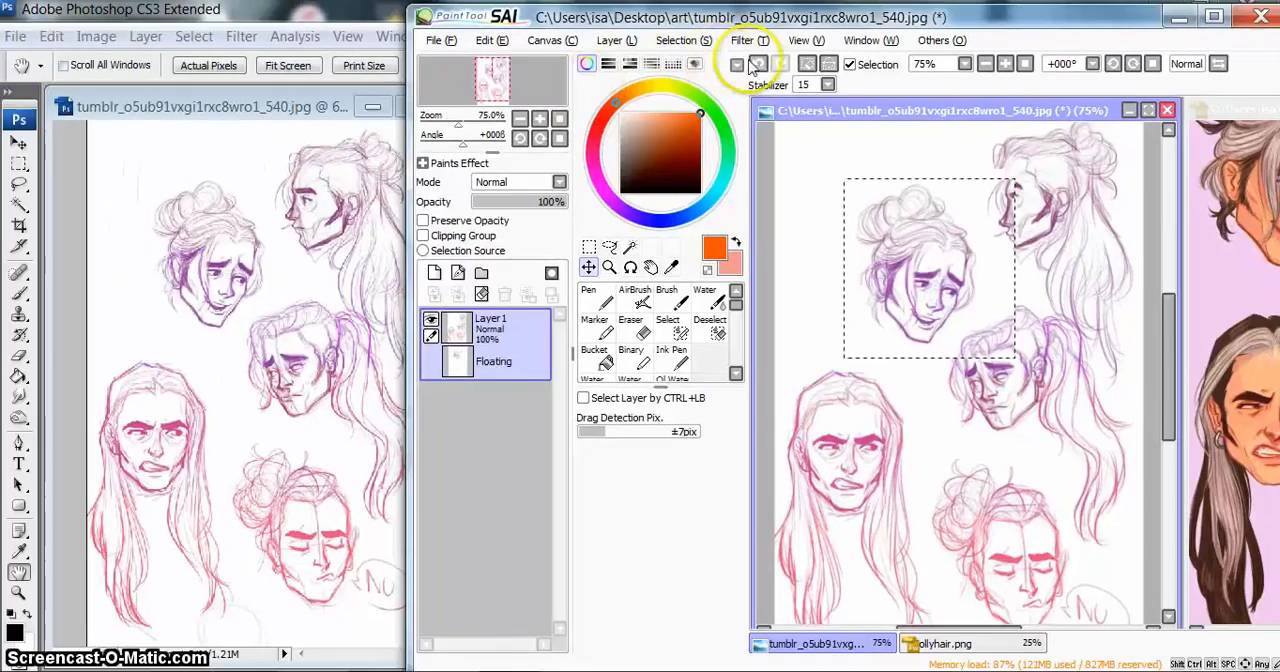
{"action": "left_click", "coordinate": [698, 49]}
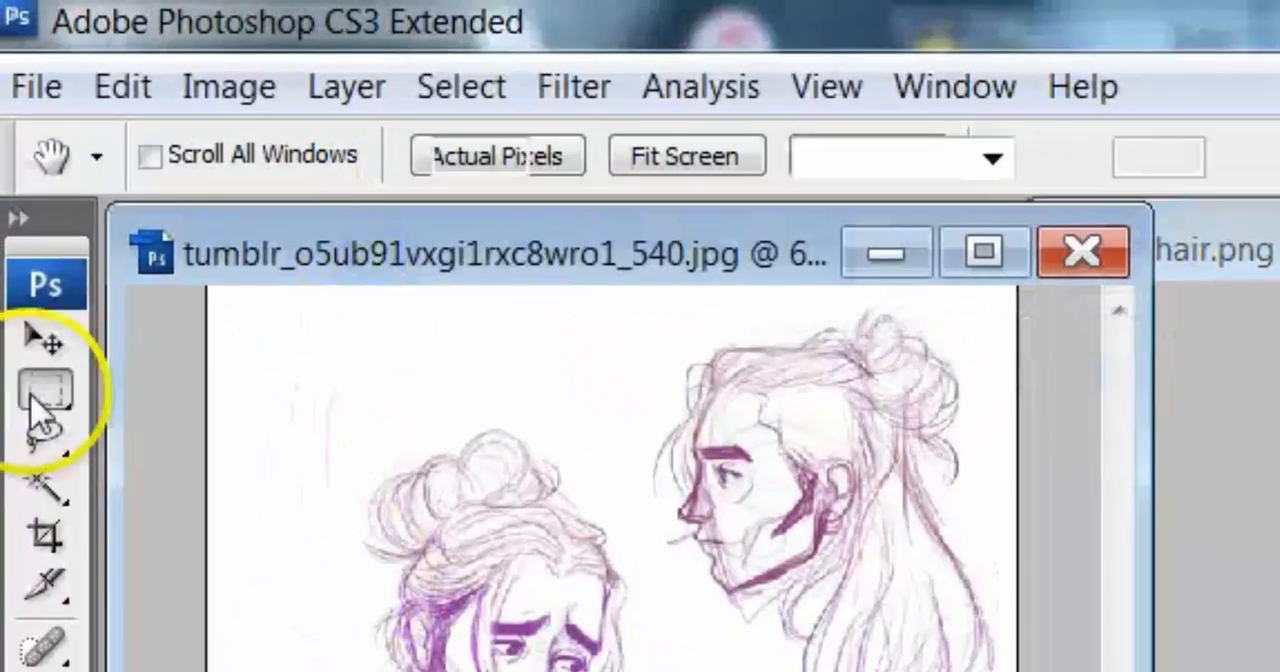
Step: Switch to Photoshop, try moving the upper-left head with a rectangular marquee, undo the move and deselect
{"action": "left_click", "coordinate": [32, 398]}
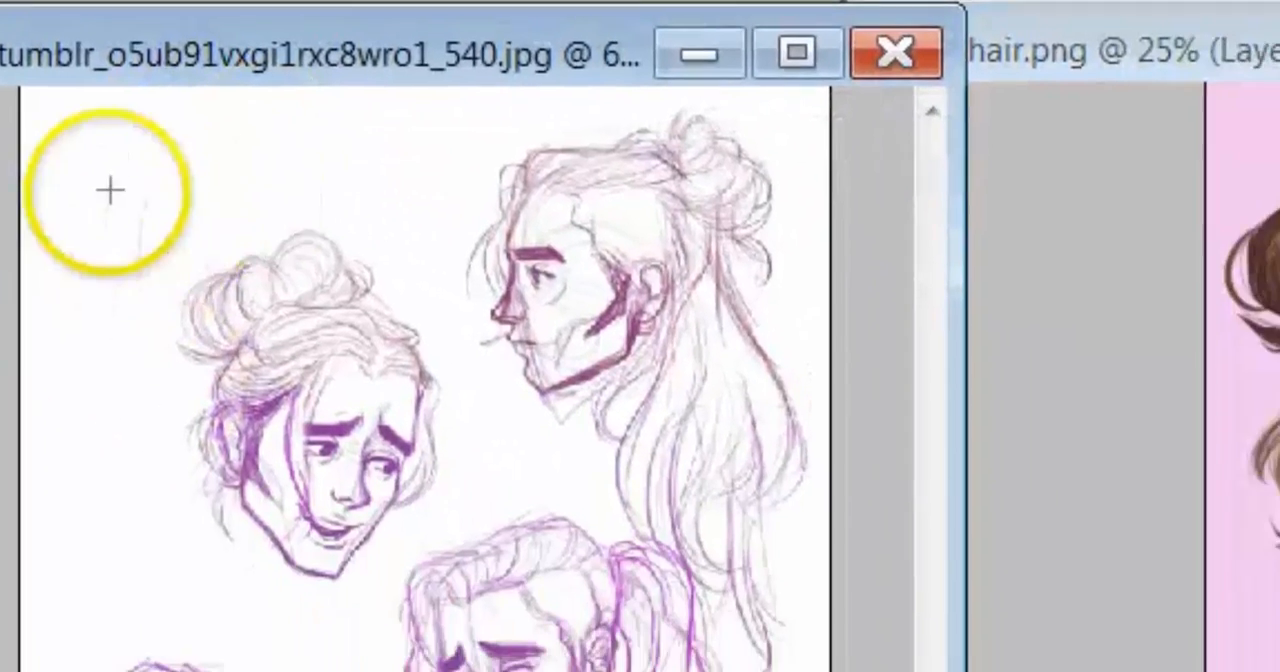
{"action": "left_click_drag", "start_coordinate": [100, 167], "coordinate": [465, 580]}
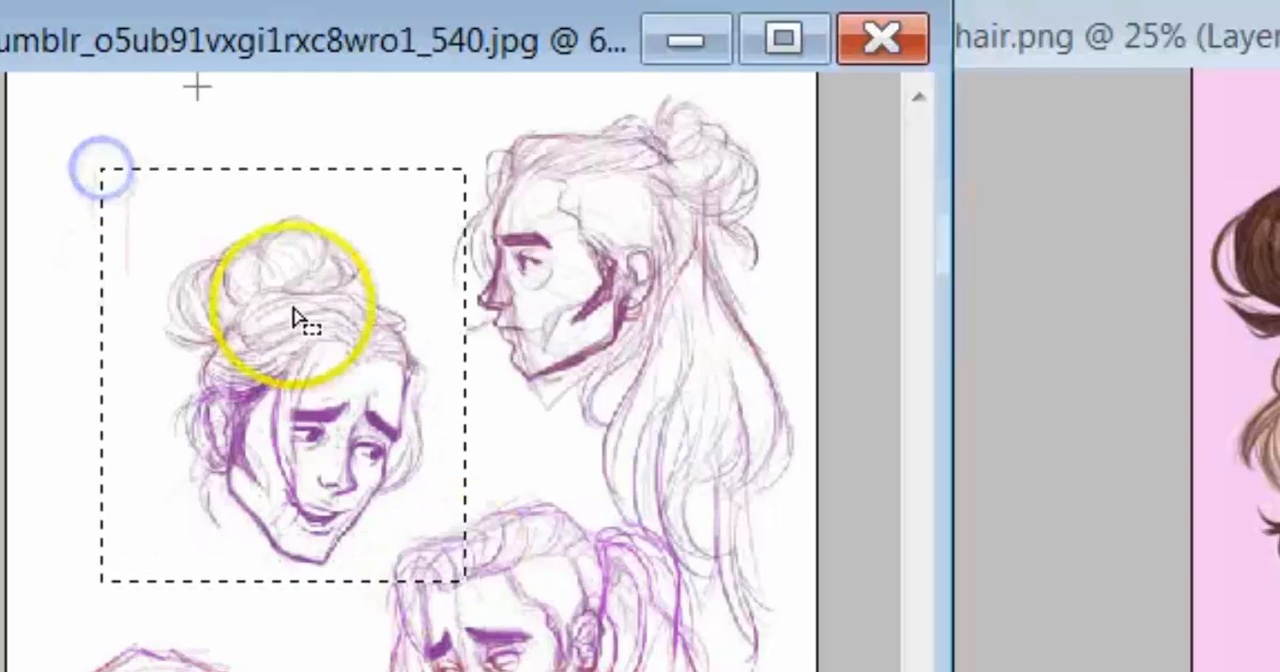
{"action": "key", "text": "v"}
{"action": "left_click_drag", "start_coordinate": [190, 340], "coordinate": [206, 411]}
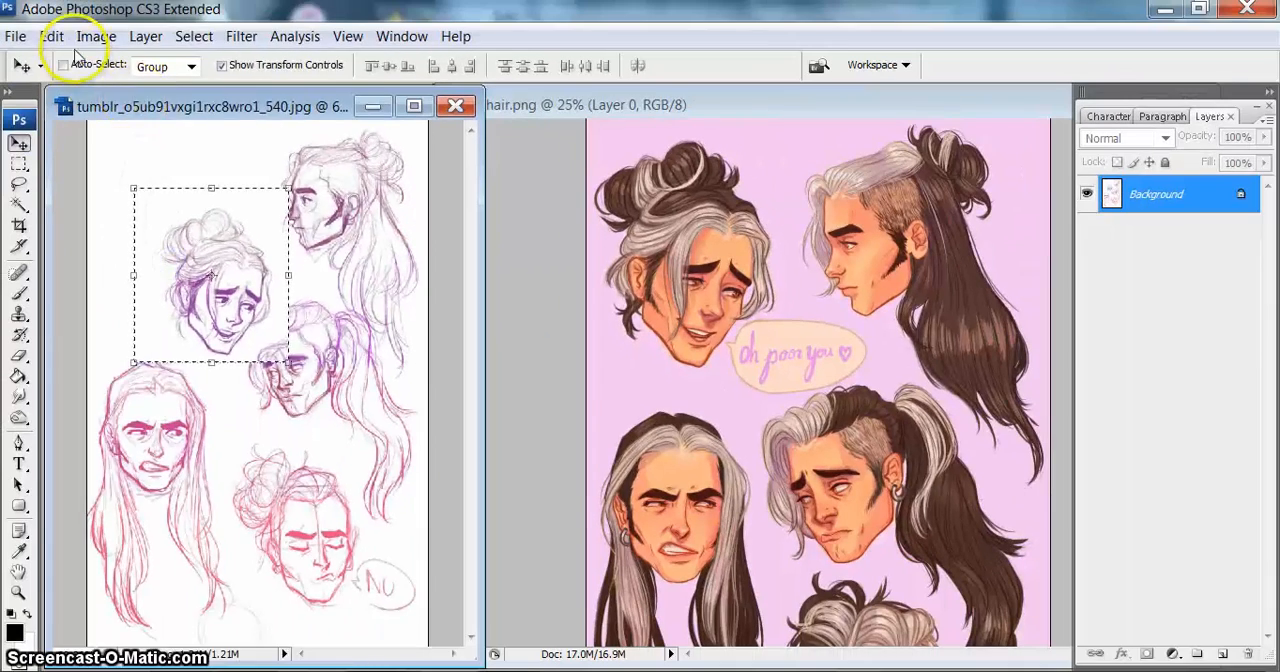
{"action": "left_click", "coordinate": [51, 36]}
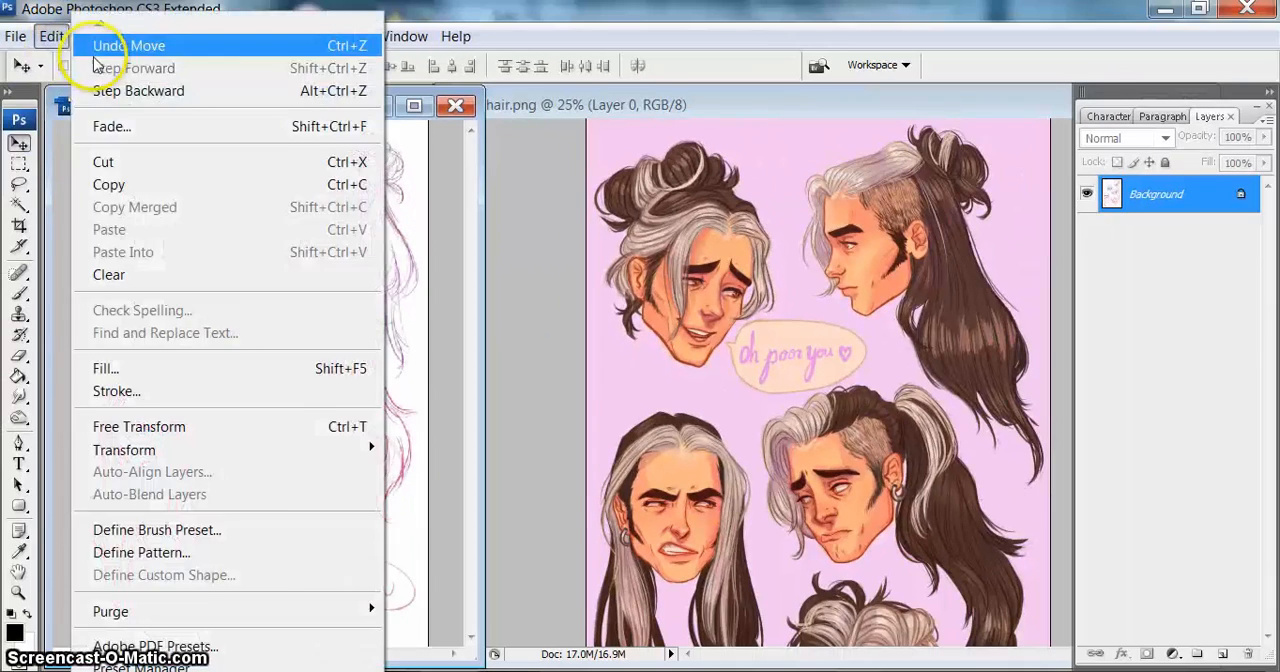
{"action": "left_click", "coordinate": [100, 44]}
{"action": "left_click", "coordinate": [194, 36]}
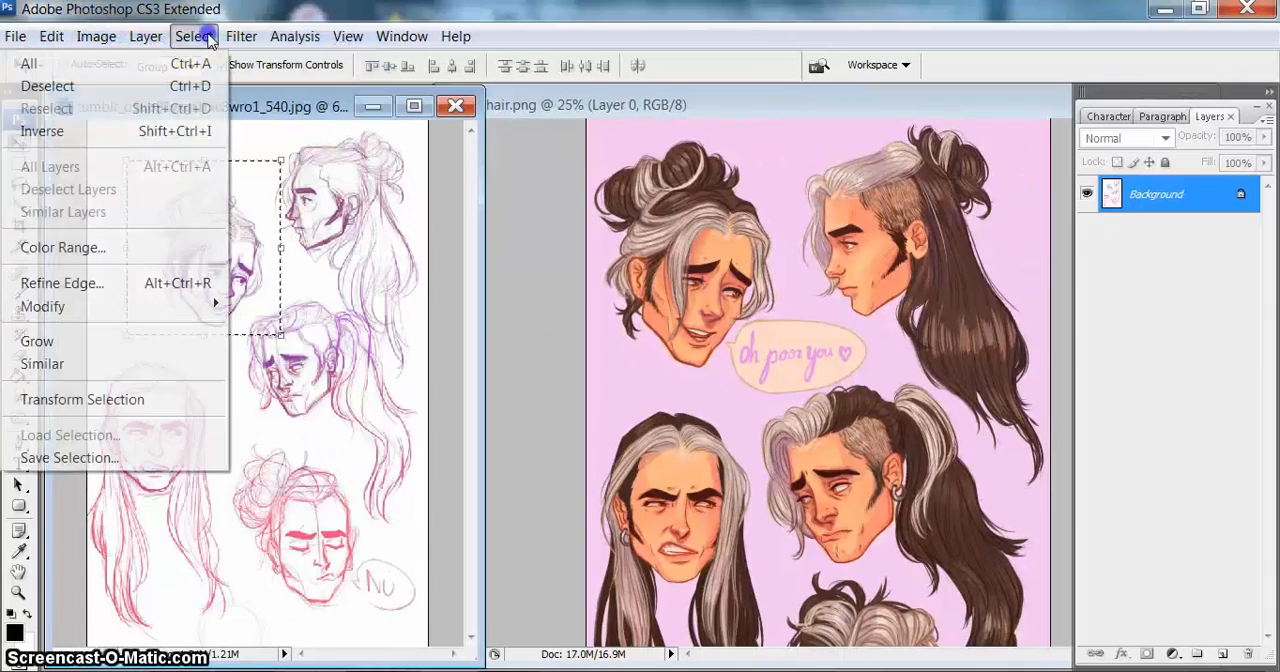
{"action": "left_click", "coordinate": [171, 86]}
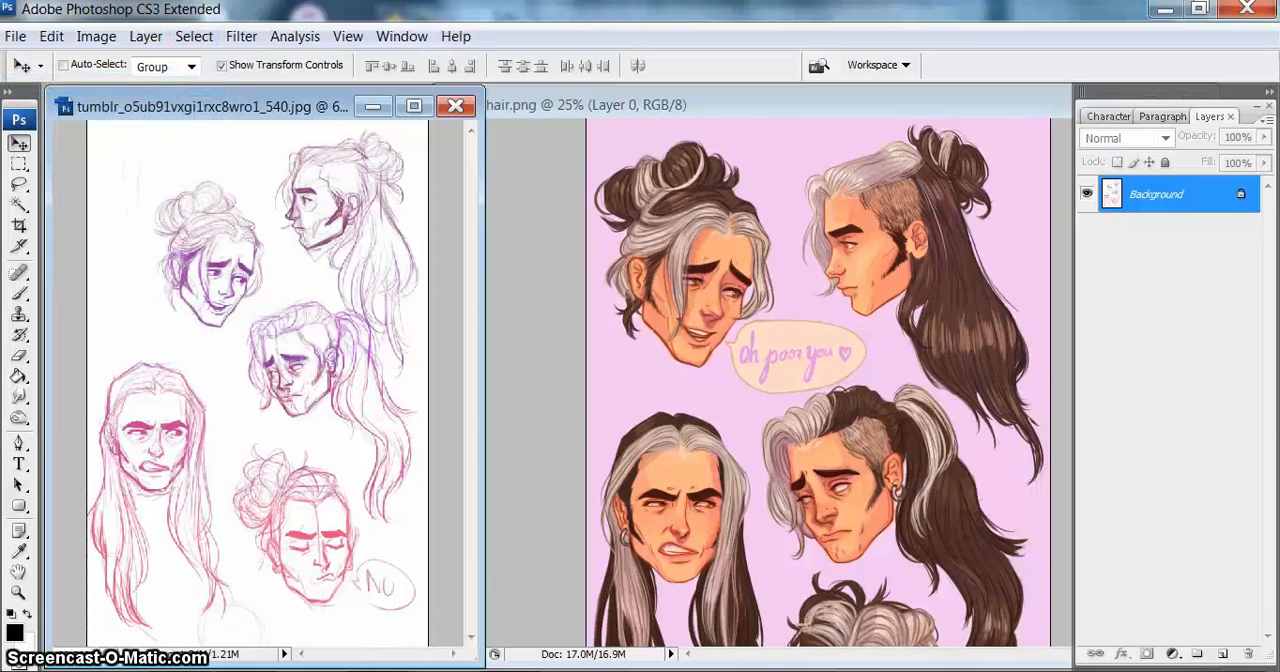
Step: Switch back to PaintTool SAI, clear the rectangular selection and choose the Lasso tool
{"action": "key", "text": "alt+Tab"}
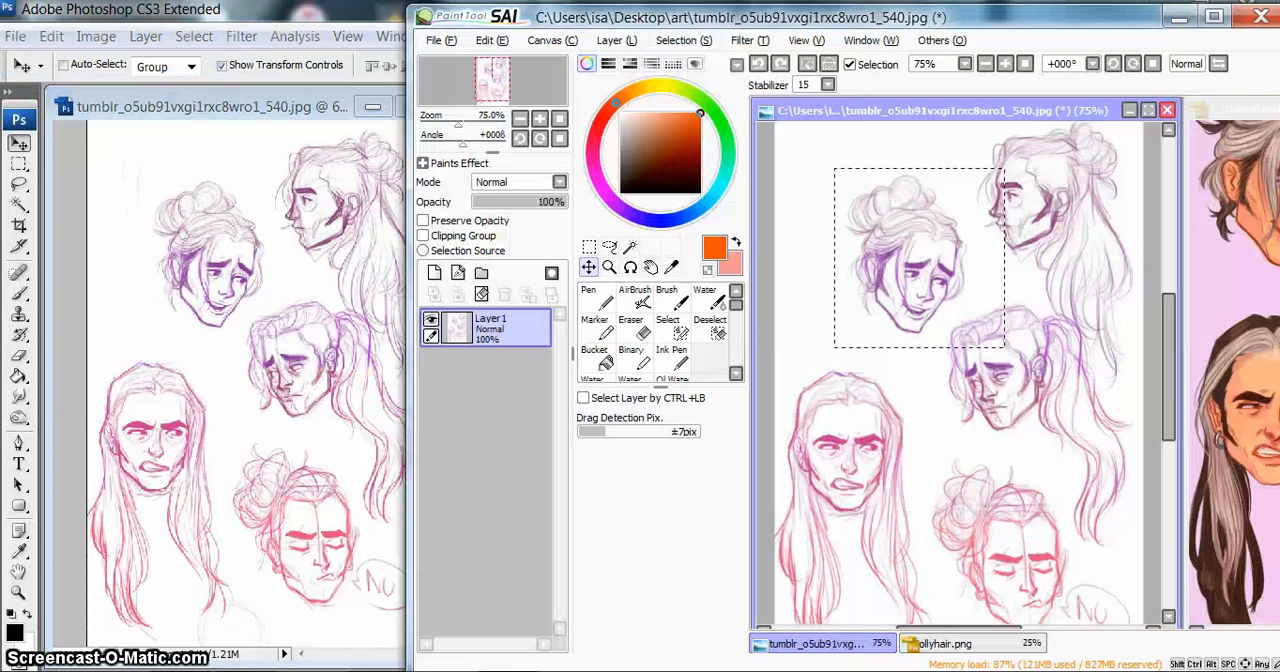
{"action": "left_click", "coordinate": [684, 40]}
{"action": "left_click", "coordinate": [688, 41]}
{"action": "left_click", "coordinate": [612, 247]}
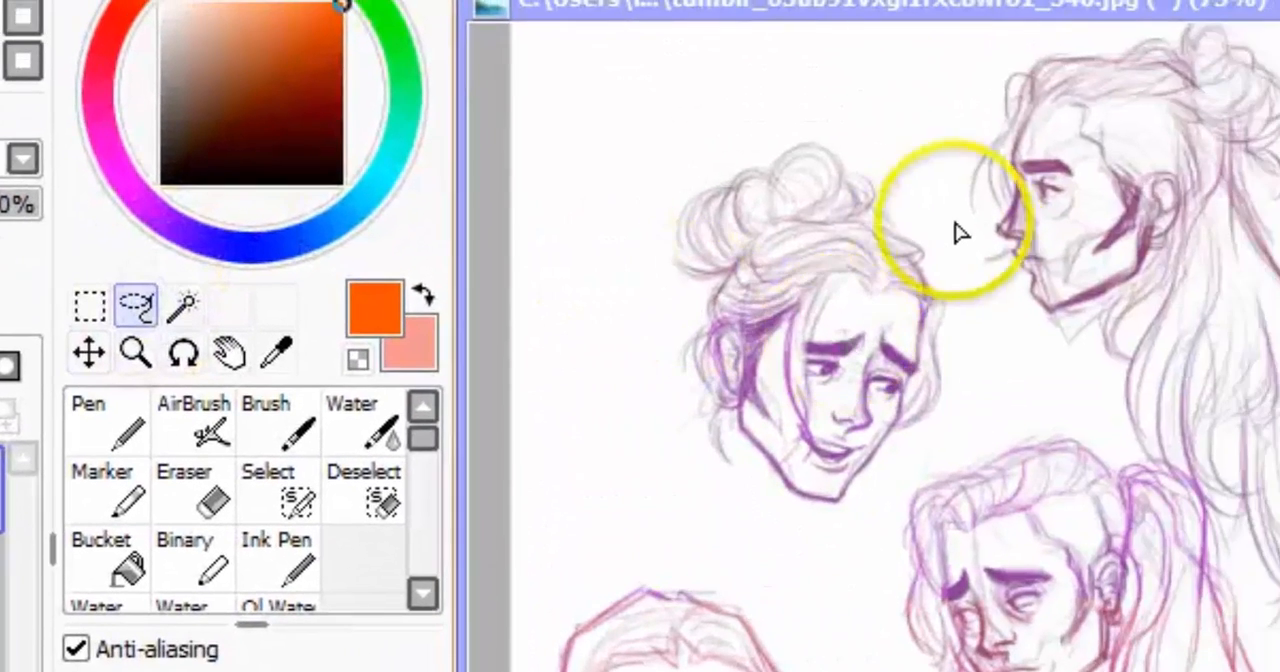
{"action": "left_click_drag", "start_coordinate": [887, 196], "coordinate": [905, 222]}
{"action": "mouse_move", "coordinate": [953, 262]}
{"action": "left_mouse_down"}
{"action": "mouse_move", "coordinate": [975, 304]}
{"action": "mouse_move", "coordinate": [969, 399]}
{"action": "mouse_move", "coordinate": [963, 422]}
{"action": "mouse_move", "coordinate": [901, 478]}
{"action": "left_mouse_up"}
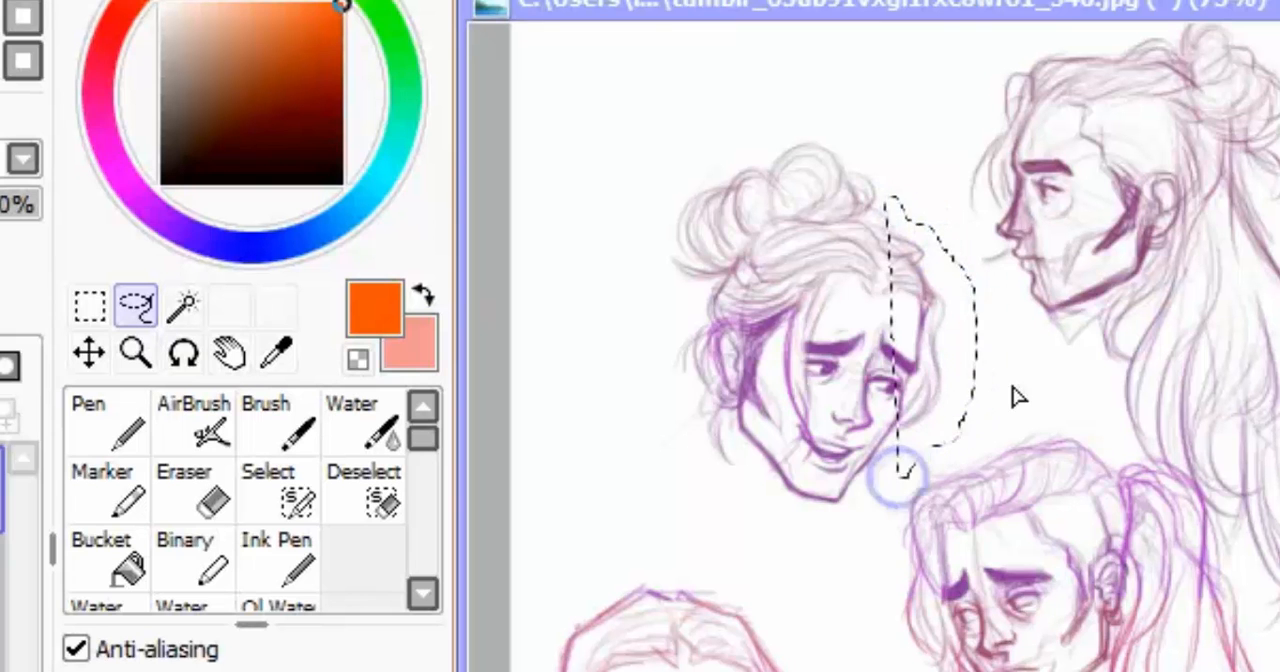
{"action": "left_click", "coordinate": [2, 2]}
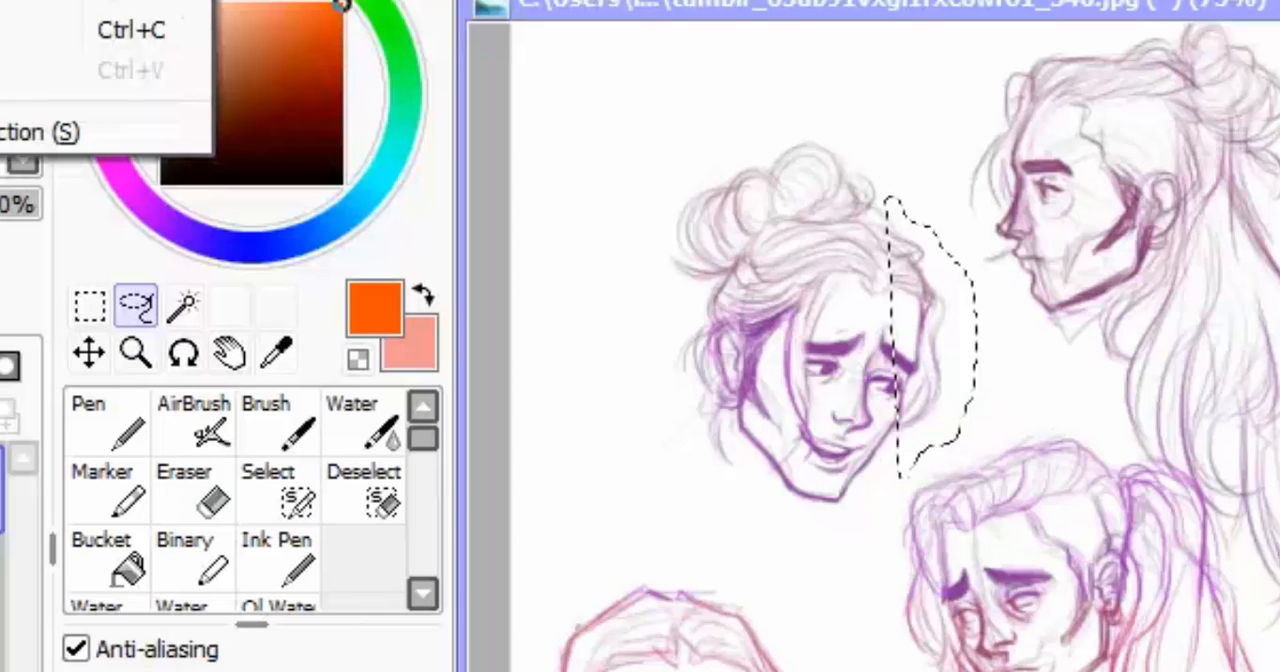
{"action": "left_click", "coordinate": [4, 30]}
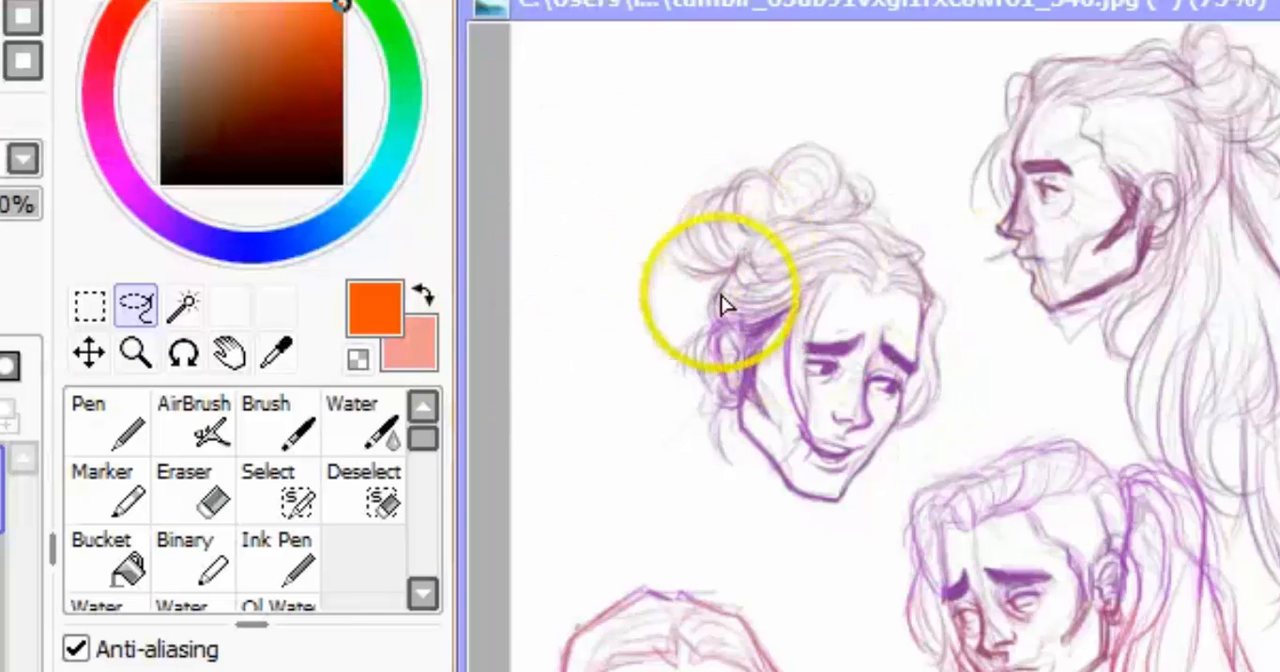
Step: Outline the whole upper-left head with a lasso selection, move it slightly to the left and deselect it
{"action": "mouse_move", "coordinate": [706, 293]}
{"action": "left_mouse_down"}
{"action": "mouse_move", "coordinate": [672, 279]}
{"action": "mouse_move", "coordinate": [655, 240]}
{"action": "mouse_move", "coordinate": [675, 247]}
{"action": "mouse_move", "coordinate": [667, 206]}
{"action": "mouse_move", "coordinate": [684, 182]}
{"action": "mouse_move", "coordinate": [766, 154]}
{"action": "mouse_move", "coordinate": [784, 131]}
{"action": "mouse_move", "coordinate": [865, 150]}
{"action": "left_mouse_up"}
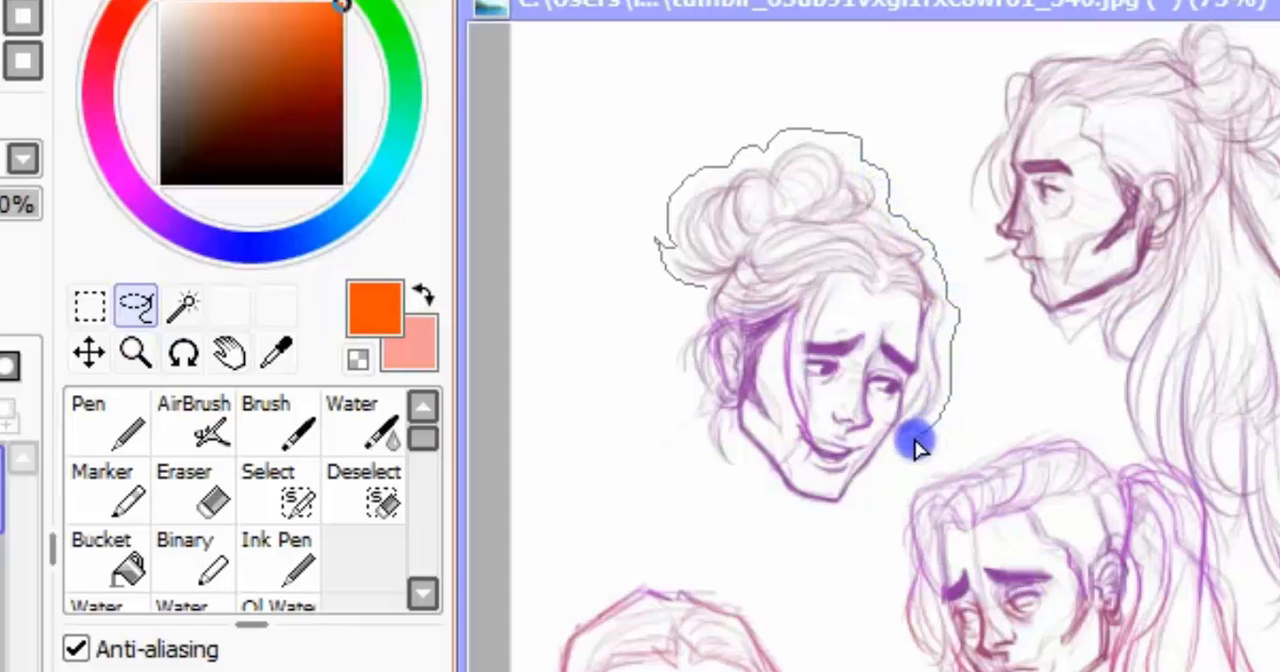
{"action": "left_click_drag", "start_coordinate": [918, 449], "coordinate": [812, 527]}
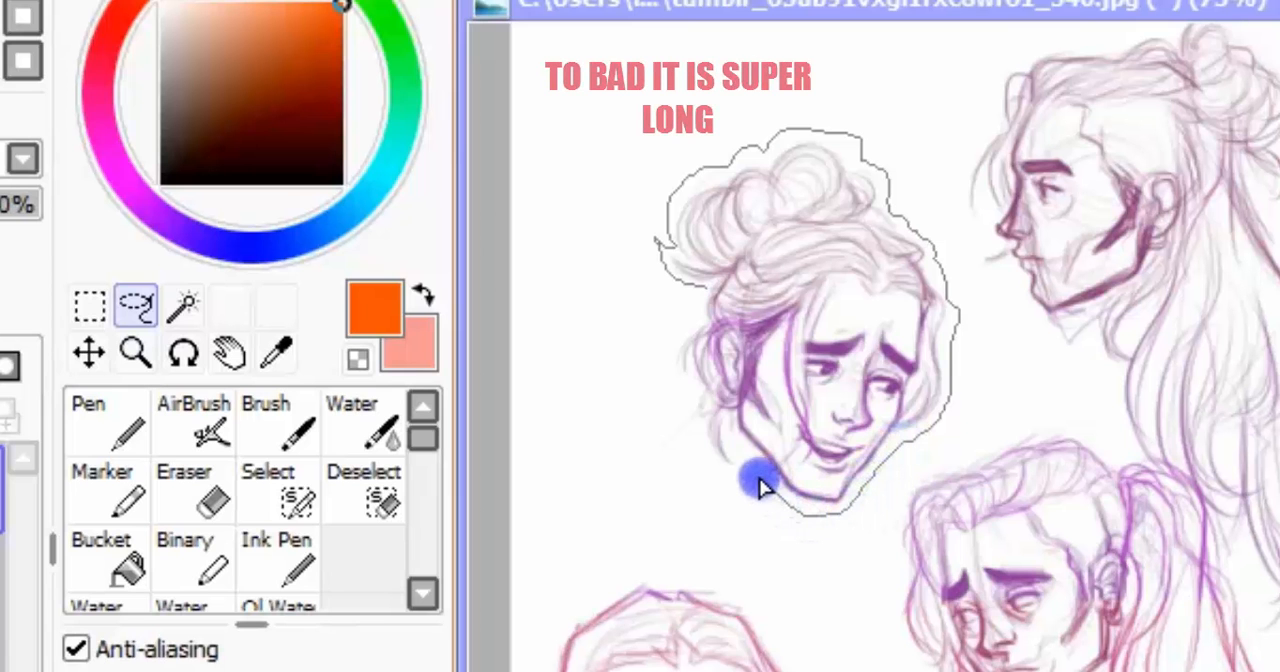
{"action": "left_click_drag", "start_coordinate": [748, 497], "coordinate": [700, 428]}
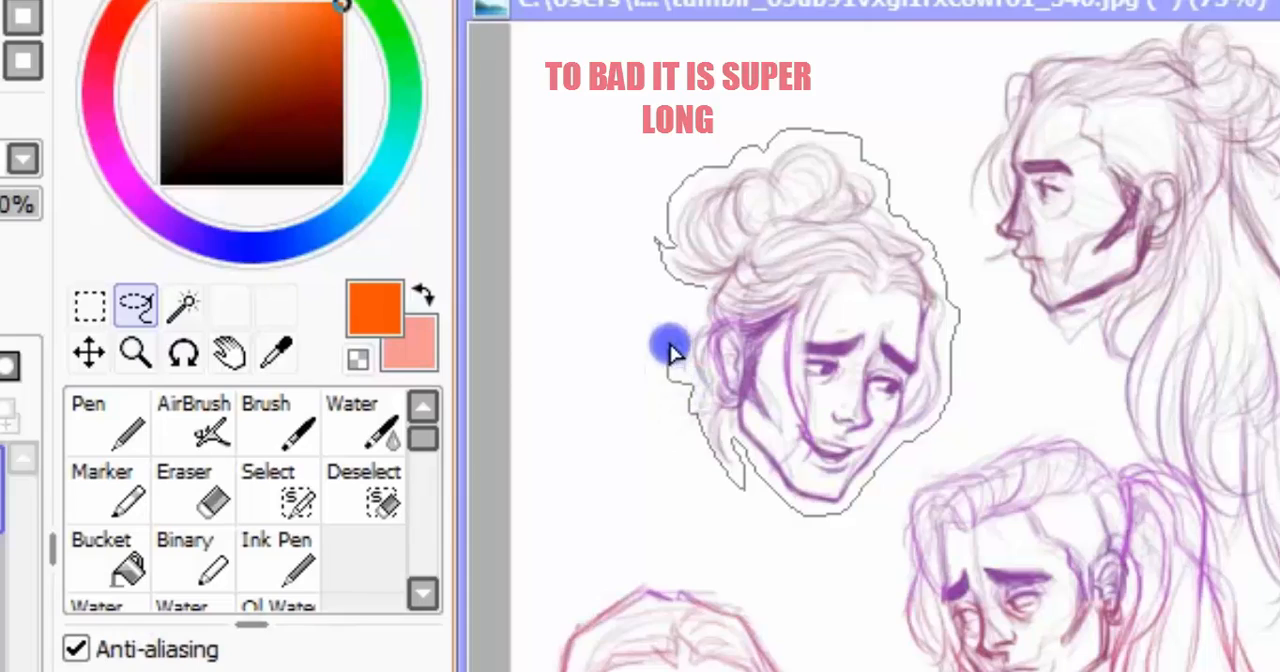
{"action": "left_click_drag", "start_coordinate": [672, 352], "coordinate": [700, 283]}
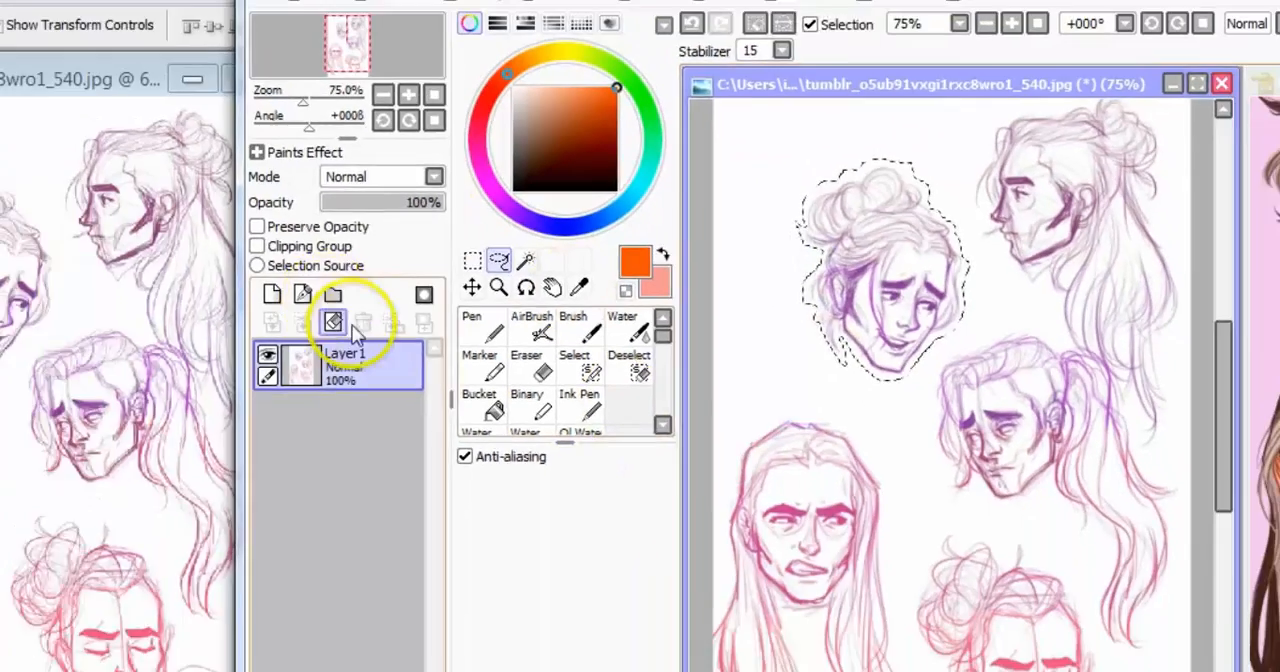
{"action": "left_click", "coordinate": [473, 289]}
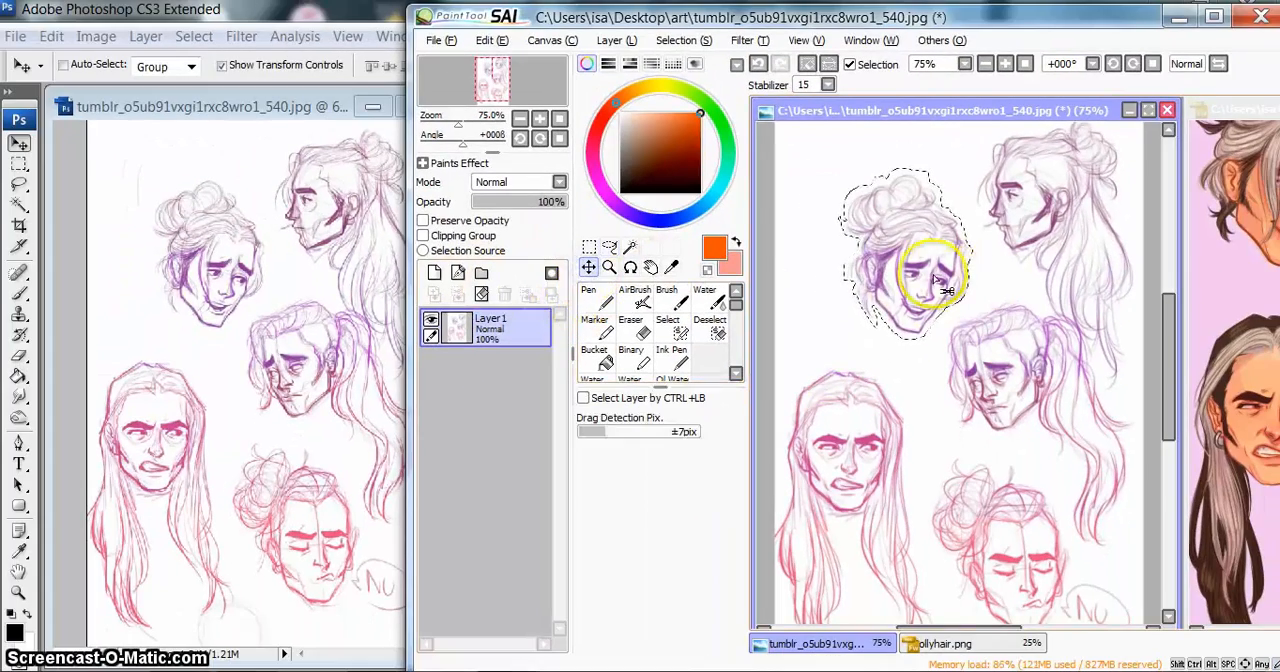
{"action": "mouse_move", "coordinate": [946, 290]}
{"action": "left_mouse_down"}
{"action": "mouse_move", "coordinate": [1001, 234]}
{"action": "mouse_move", "coordinate": [986, 477]}
{"action": "mouse_move", "coordinate": [951, 296]}
{"action": "mouse_move", "coordinate": [957, 305]}
{"action": "mouse_move", "coordinate": [899, 297]}
{"action": "left_mouse_up"}
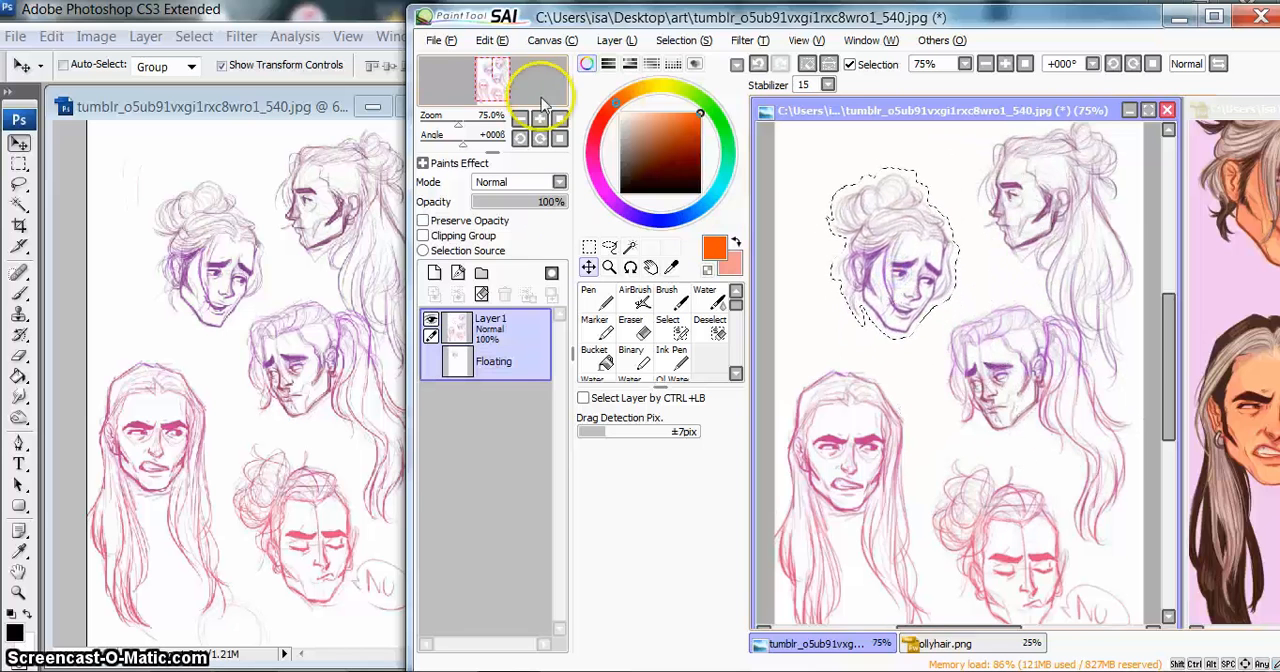
{"action": "left_click", "coordinate": [683, 40]}
{"action": "left_click", "coordinate": [700, 58]}
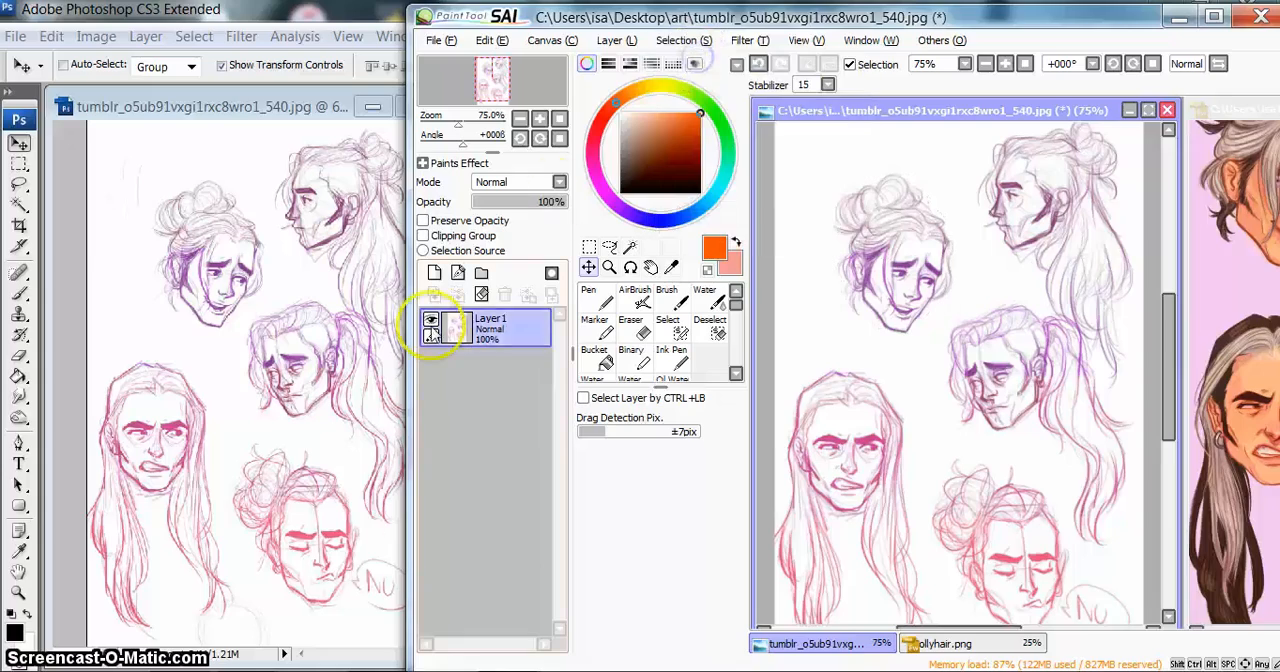
Step: Switch to Photoshop and outline the sketch's upper-left head with the standard Lasso Tool
{"action": "left_click", "coordinate": [222, 110]}
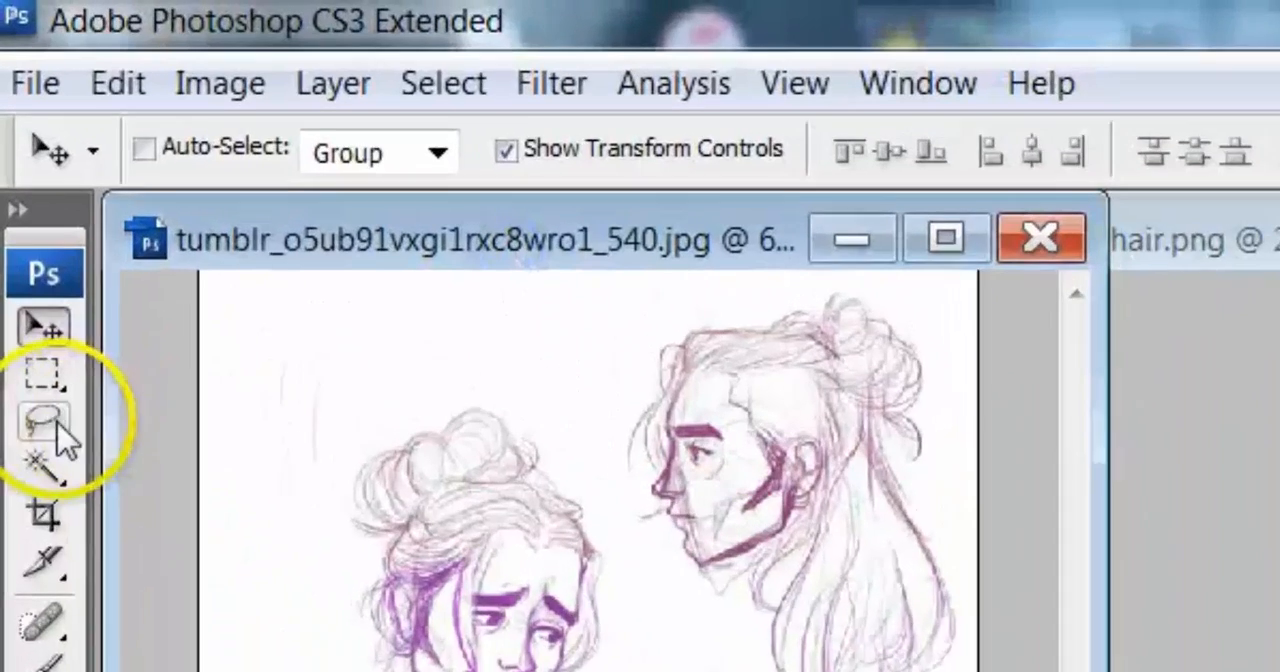
{"action": "left_click", "coordinate": [20, 184]}
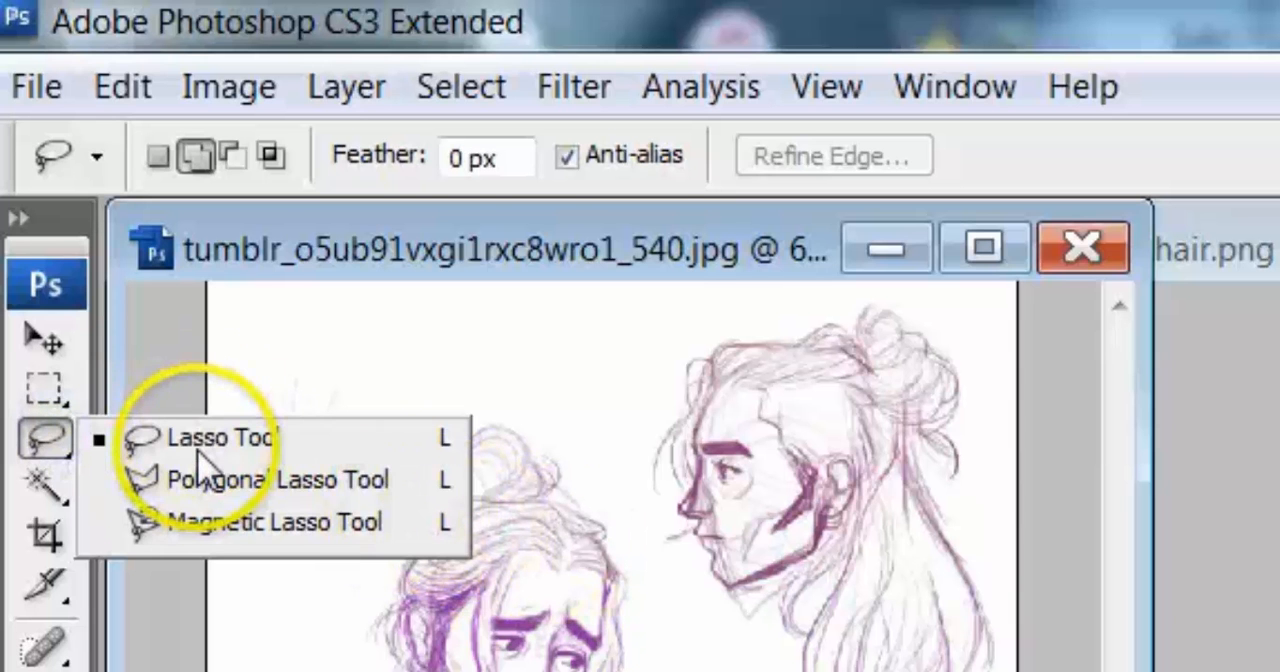
{"action": "left_click", "coordinate": [130, 434]}
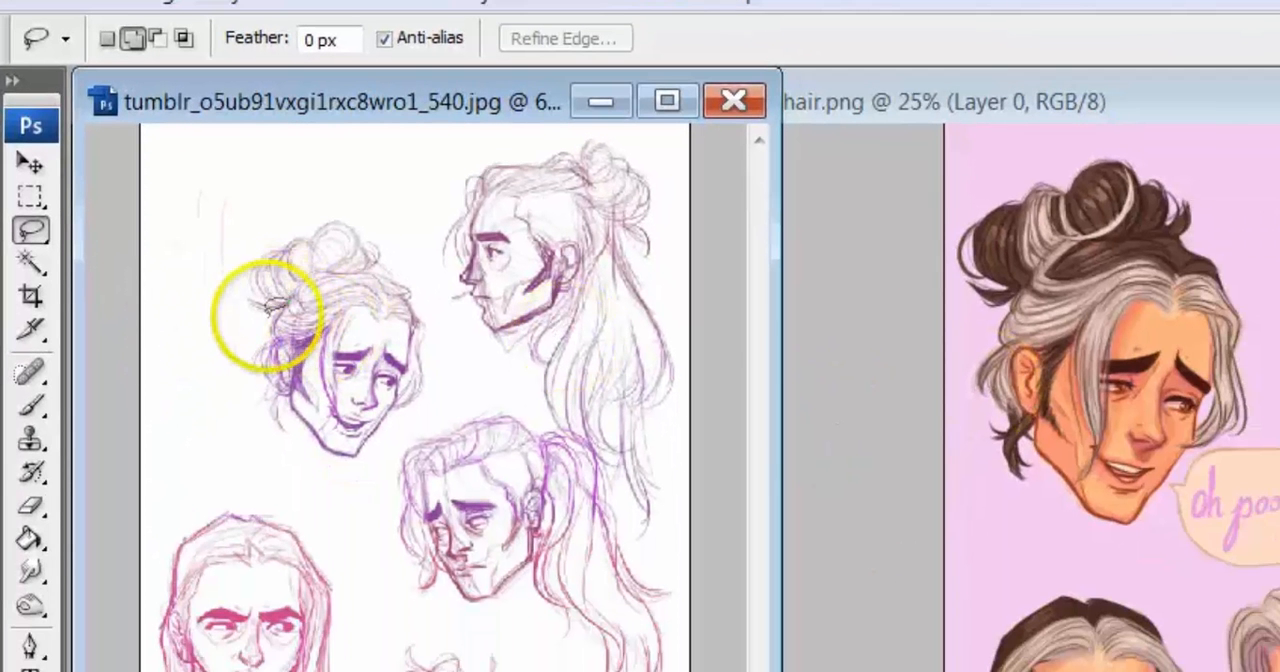
{"action": "left_click_drag", "start_coordinate": [328, 437], "coordinate": [327, 437]}
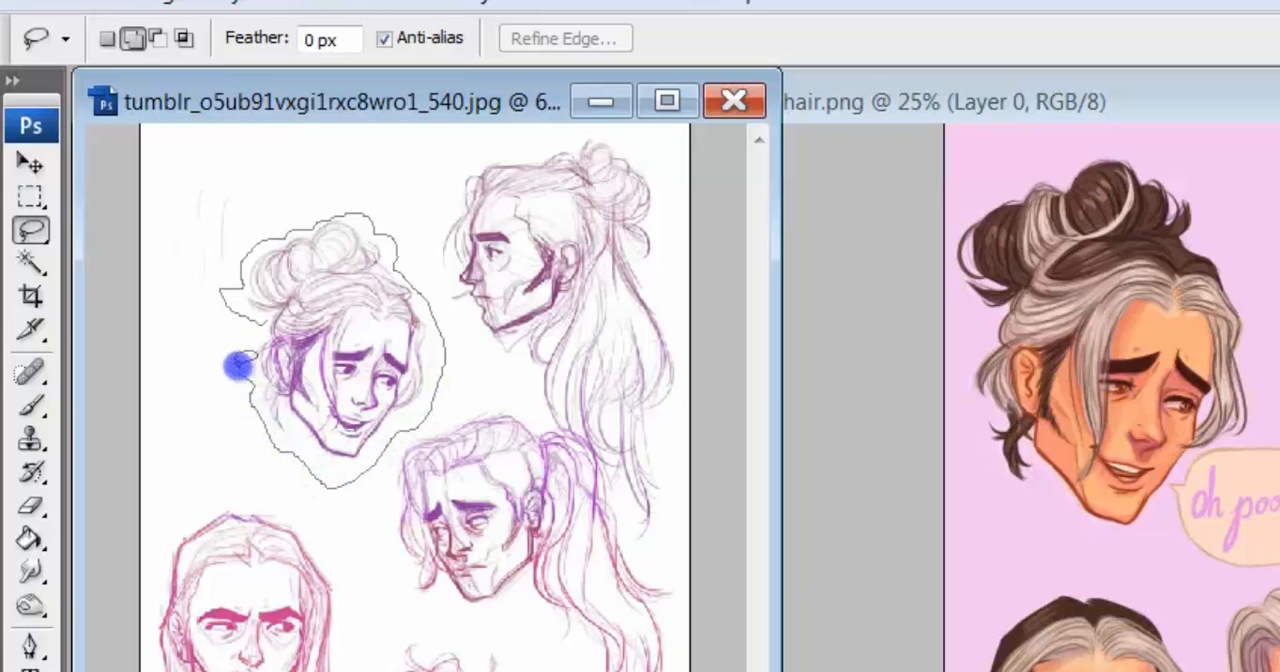
{"action": "left_click_drag", "start_coordinate": [258, 325], "coordinate": [245, 308]}
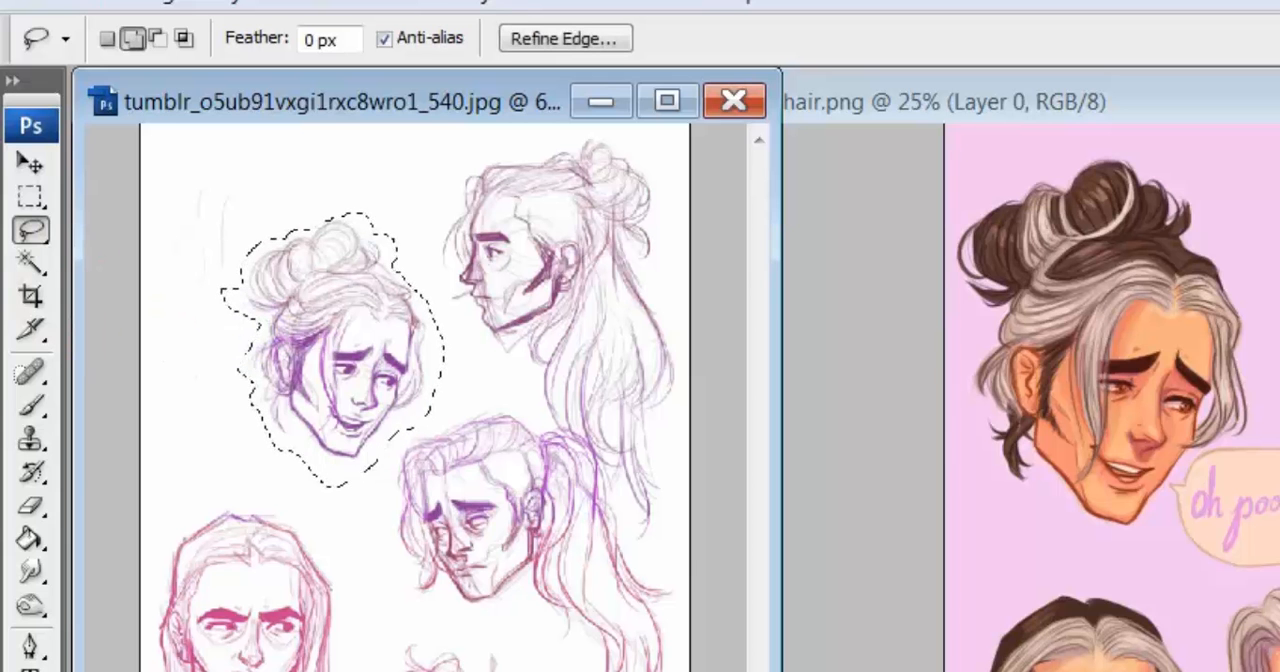
Step: Try to move the lassoed head slightly upward and cancel the transform
{"action": "left_click", "coordinate": [30, 163]}
{"action": "left_click", "coordinate": [352, 360]}
{"action": "key", "text": "ctrl+t"}
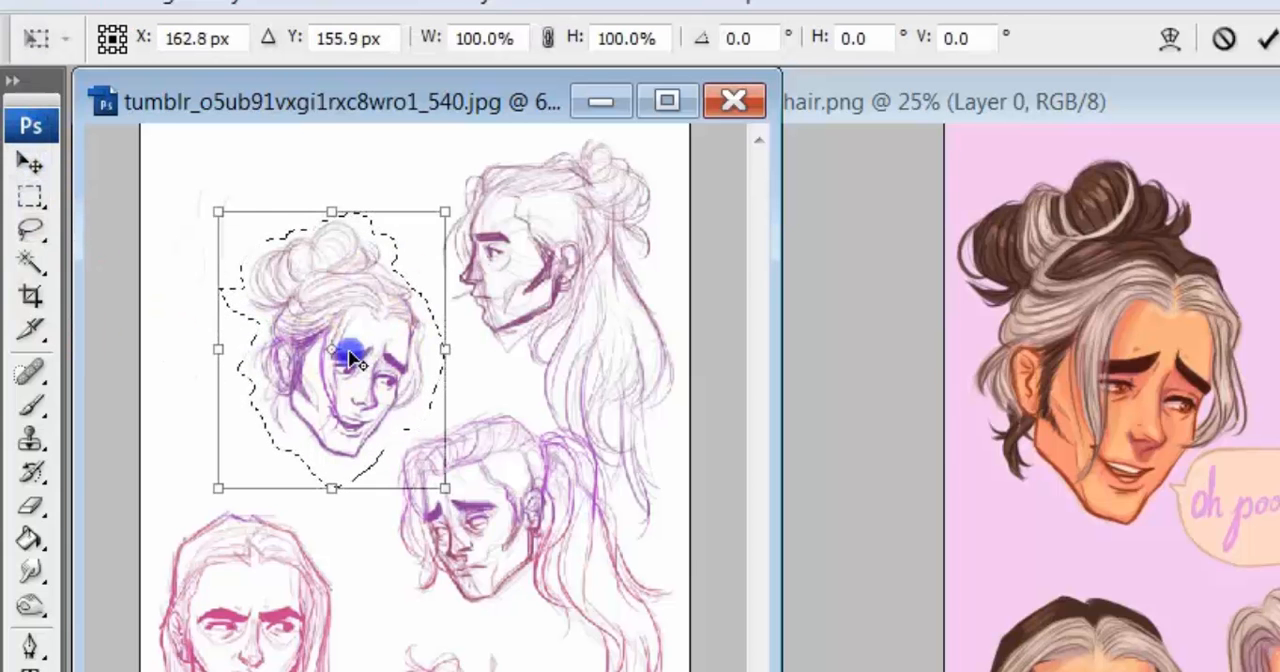
{"action": "mouse_move", "coordinate": [352, 360]}
{"action": "left_mouse_down"}
{"action": "mouse_move", "coordinate": [300, 177]}
{"action": "mouse_move", "coordinate": [285, 290]}
{"action": "mouse_move", "coordinate": [371, 274]}
{"action": "mouse_move", "coordinate": [309, 343]}
{"action": "mouse_move", "coordinate": [360, 326]}
{"action": "mouse_move", "coordinate": [325, 333]}
{"action": "mouse_move", "coordinate": [347, 328]}
{"action": "left_mouse_up"}
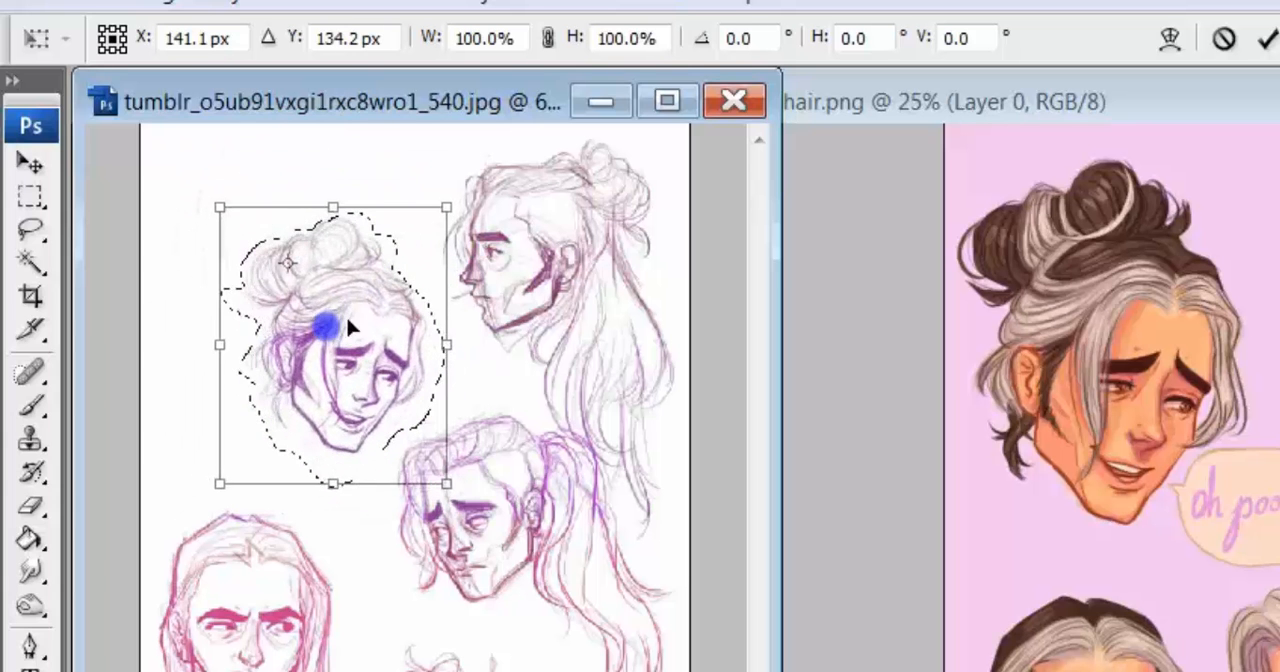
{"action": "left_click", "coordinate": [1226, 38]}
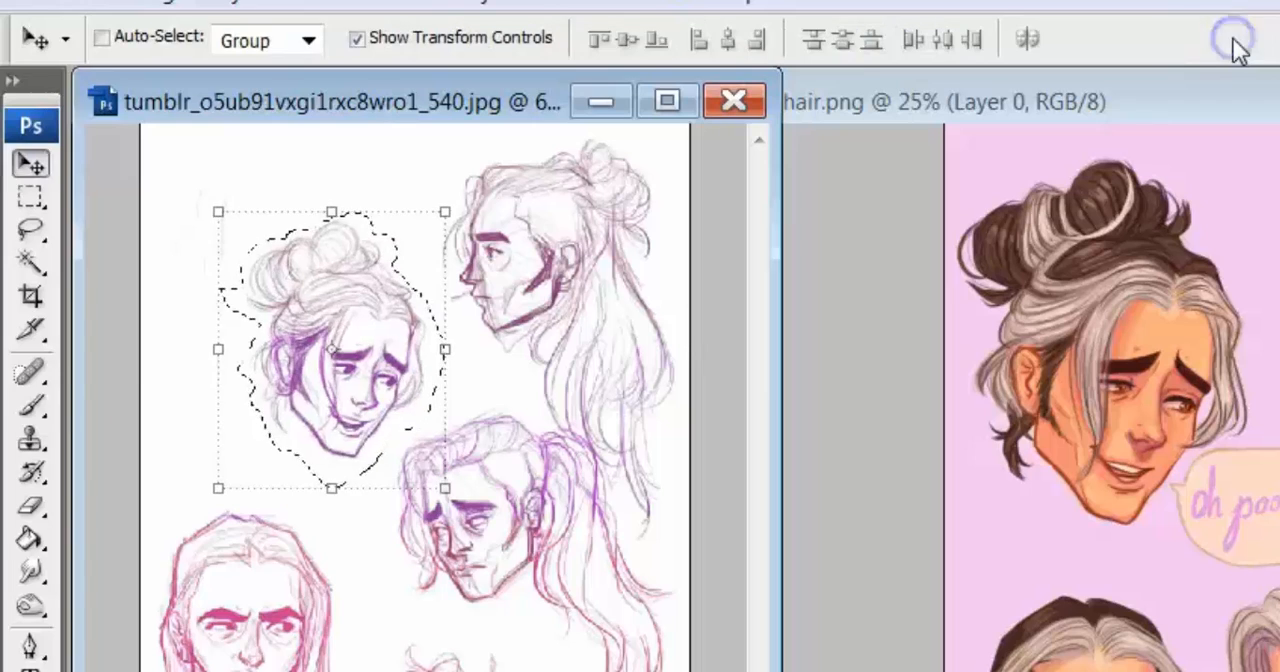
Step: Clear the lasso selection around the upper-left head and switch to PaintTool SAI
{"action": "left_click", "coordinate": [333, 12]}
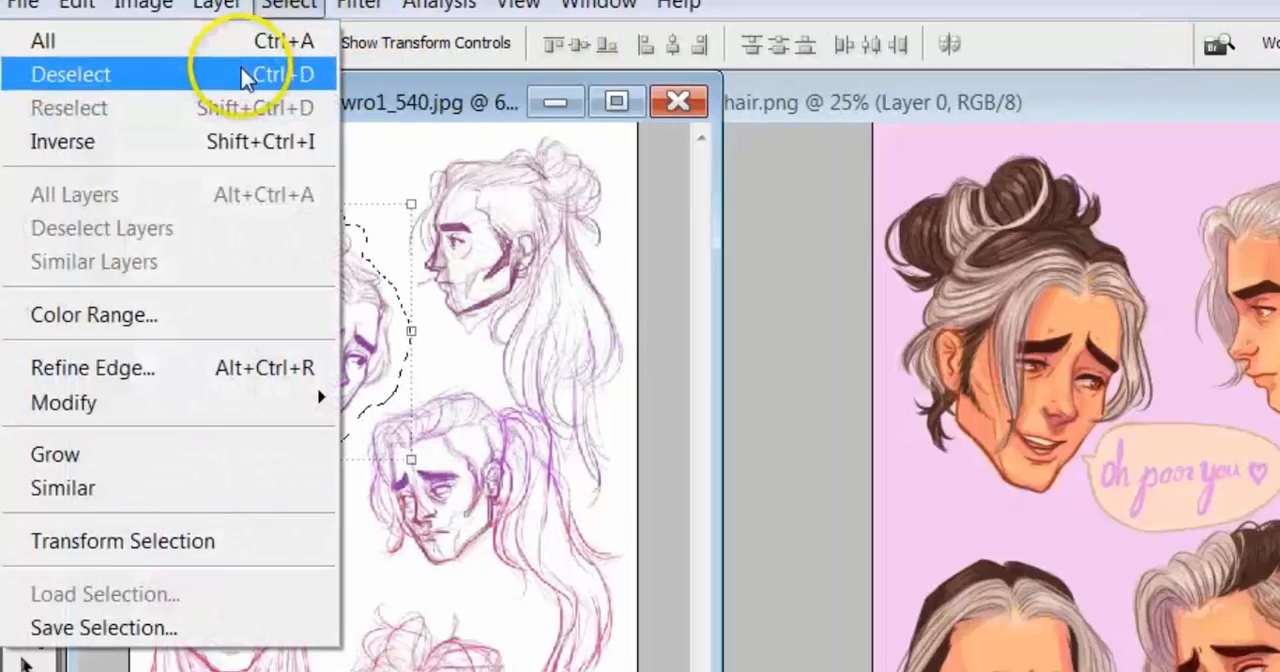
{"action": "left_click", "coordinate": [250, 71]}
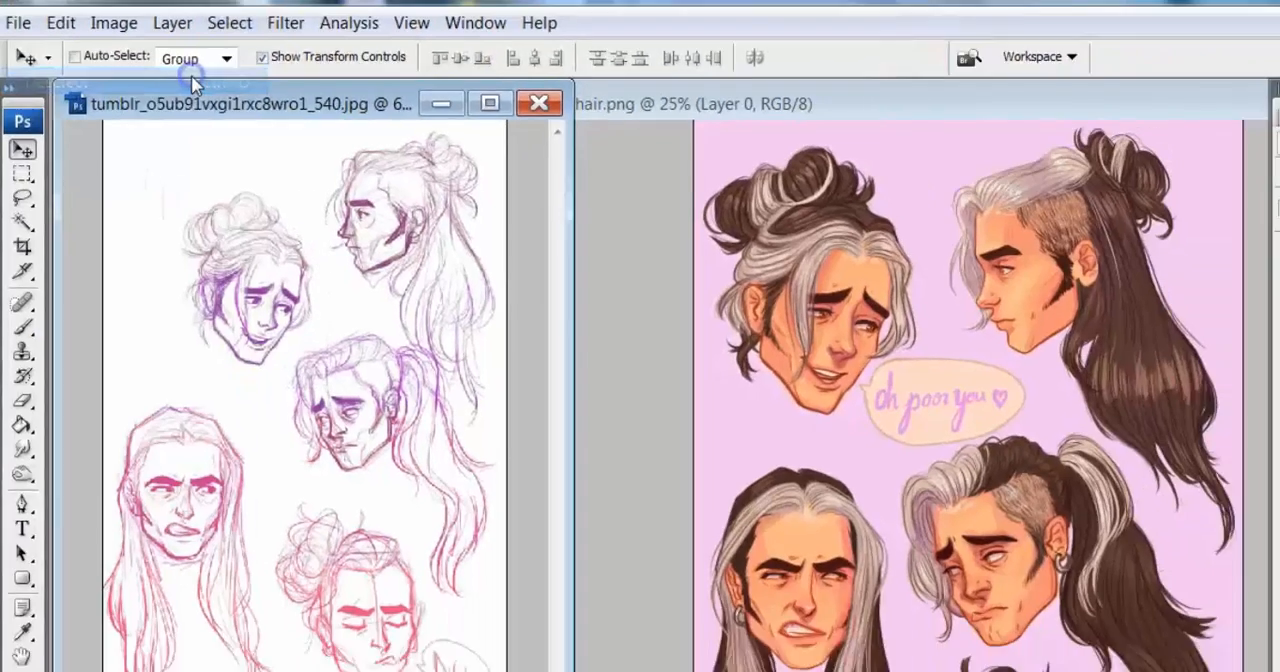
{"action": "left_click", "coordinate": [235, 567]}
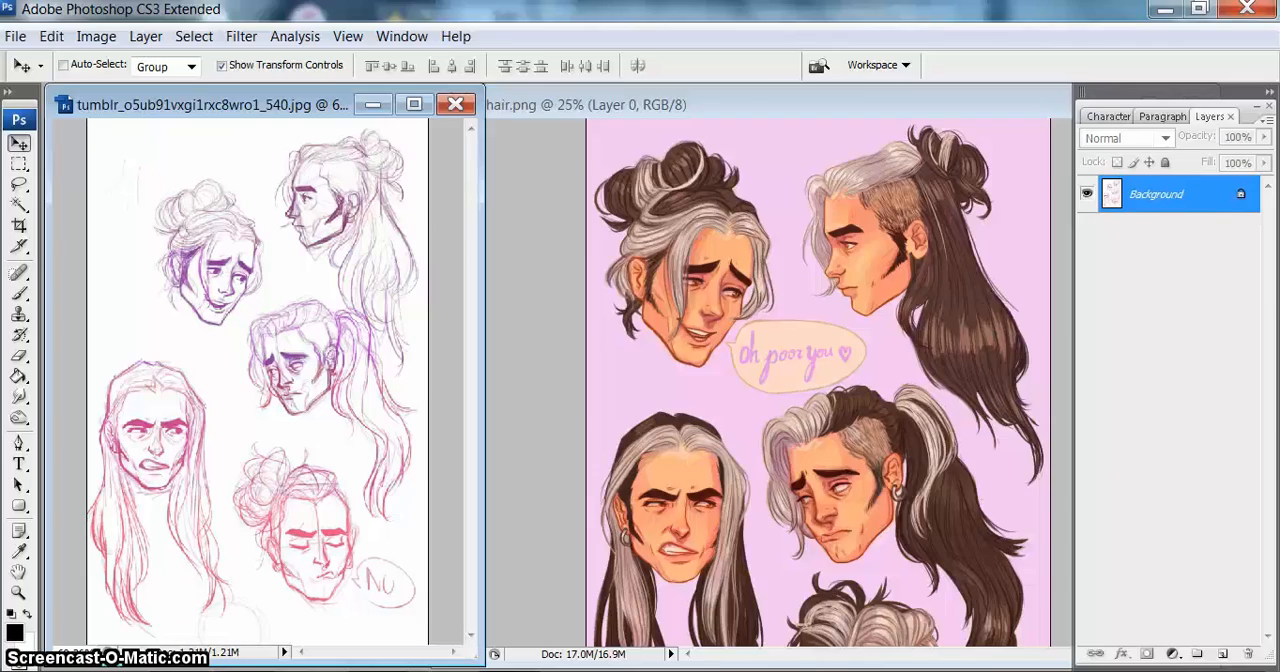
{"action": "key", "text": "alt+Tab"}
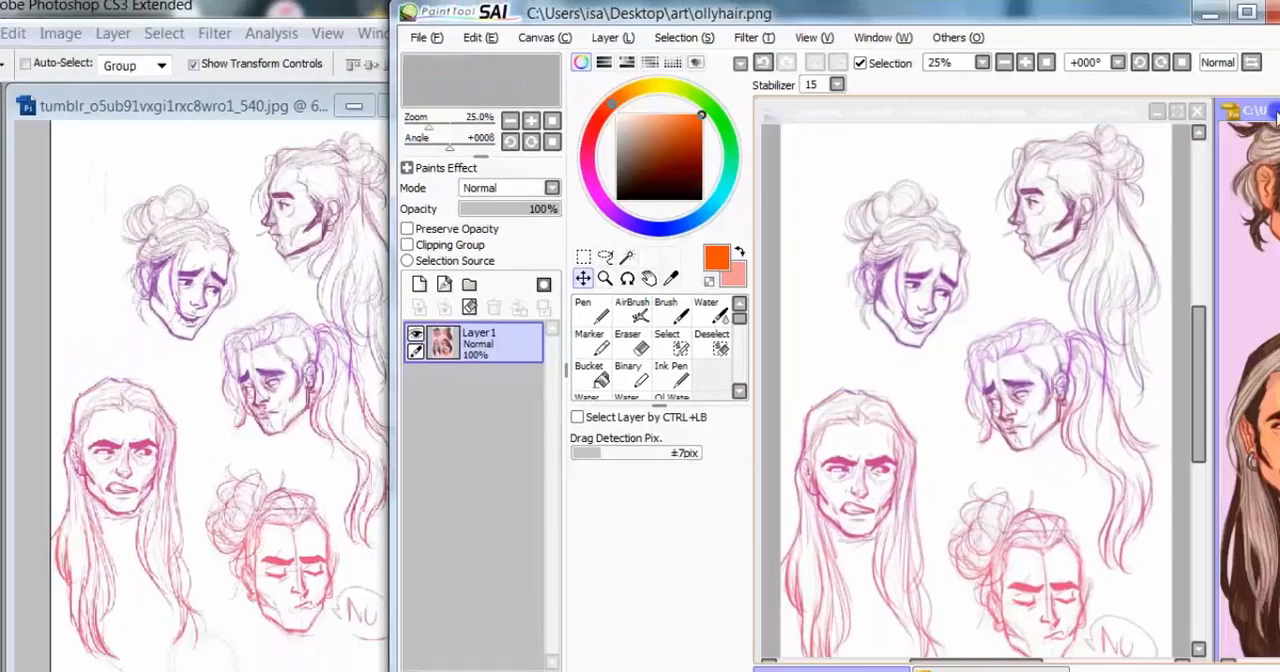
Step: Bring up ollyhair.png and select the pink background around the heads with the Magic Wand
{"action": "left_click_drag", "start_coordinate": [1242, 107], "coordinate": [813, 106]}
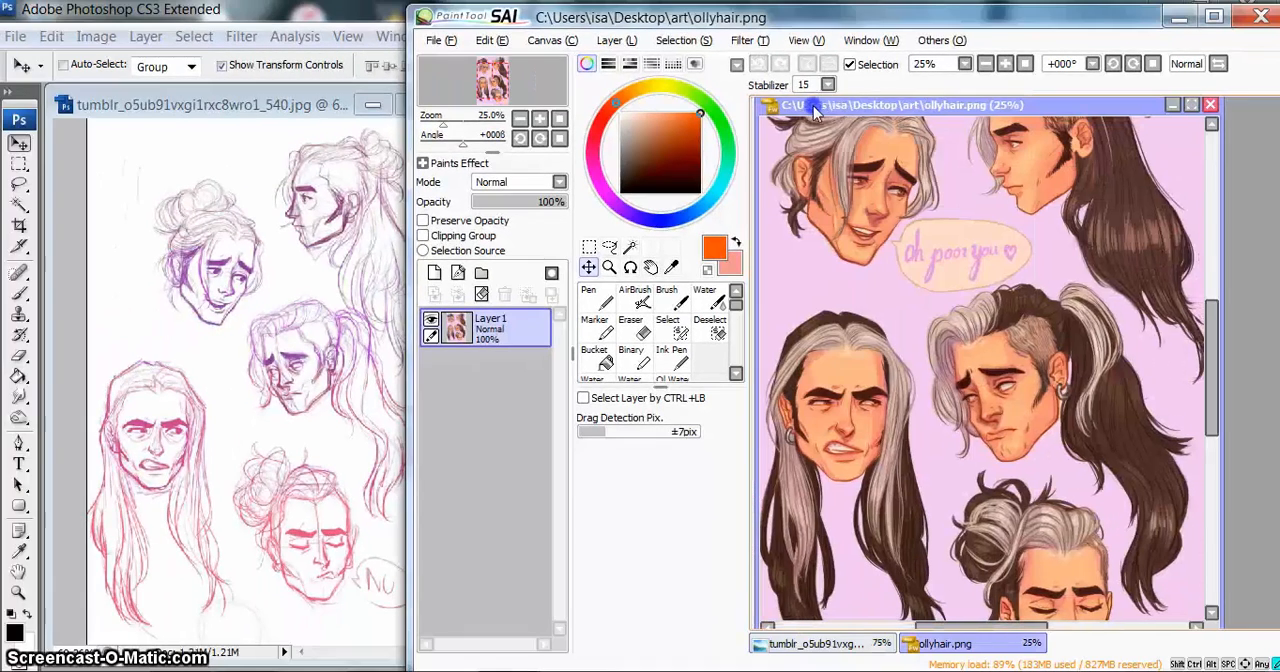
{"action": "left_click", "coordinate": [631, 247]}
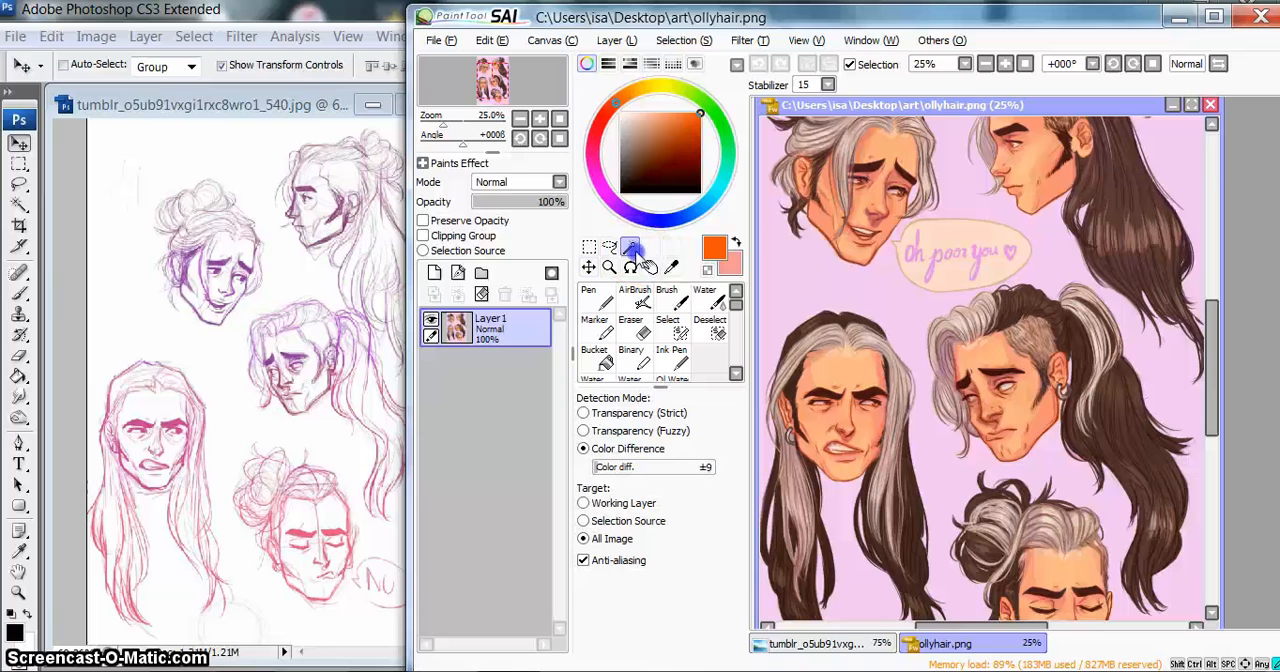
{"action": "left_click", "coordinate": [806, 274]}
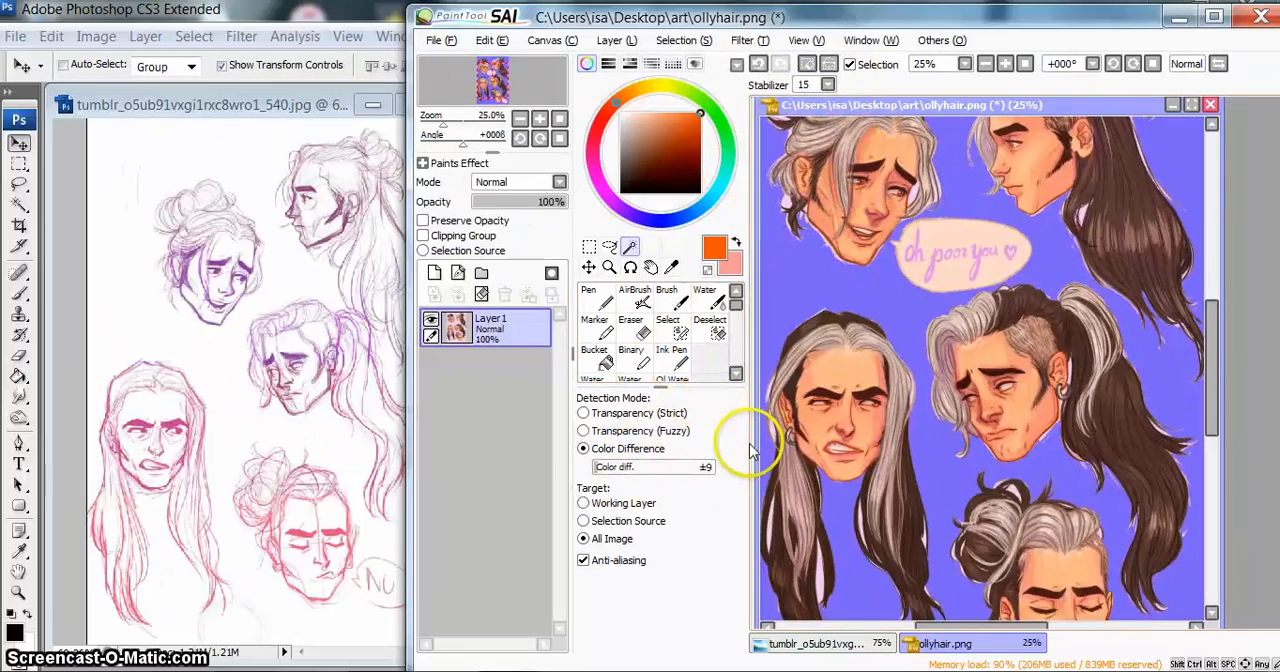
Step: Set the Magic Wand's color difference to ±85, clear the old selection and reselect the pink background
{"action": "mouse_move", "coordinate": [1212, 344]}
{"action": "left_mouse_down"}
{"action": "mouse_move", "coordinate": [1220, 290]}
{"action": "mouse_move", "coordinate": [1224, 325]}
{"action": "left_mouse_up"}
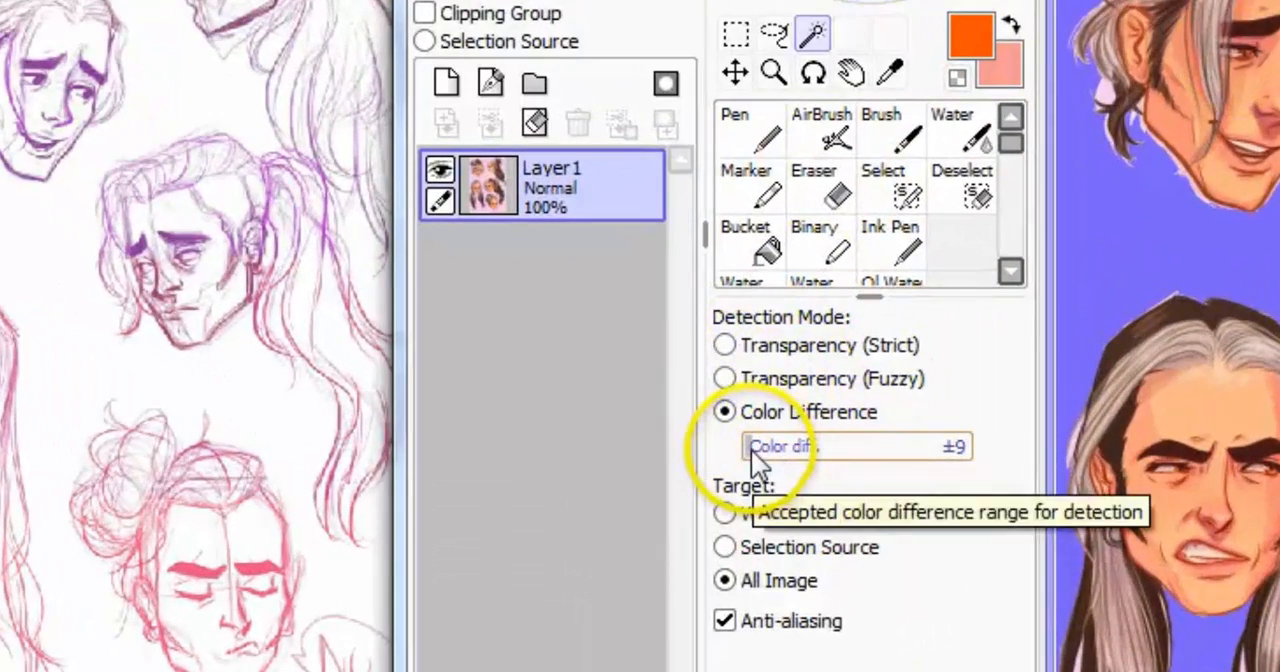
{"action": "left_click_drag", "start_coordinate": [751, 449], "coordinate": [826, 450]}
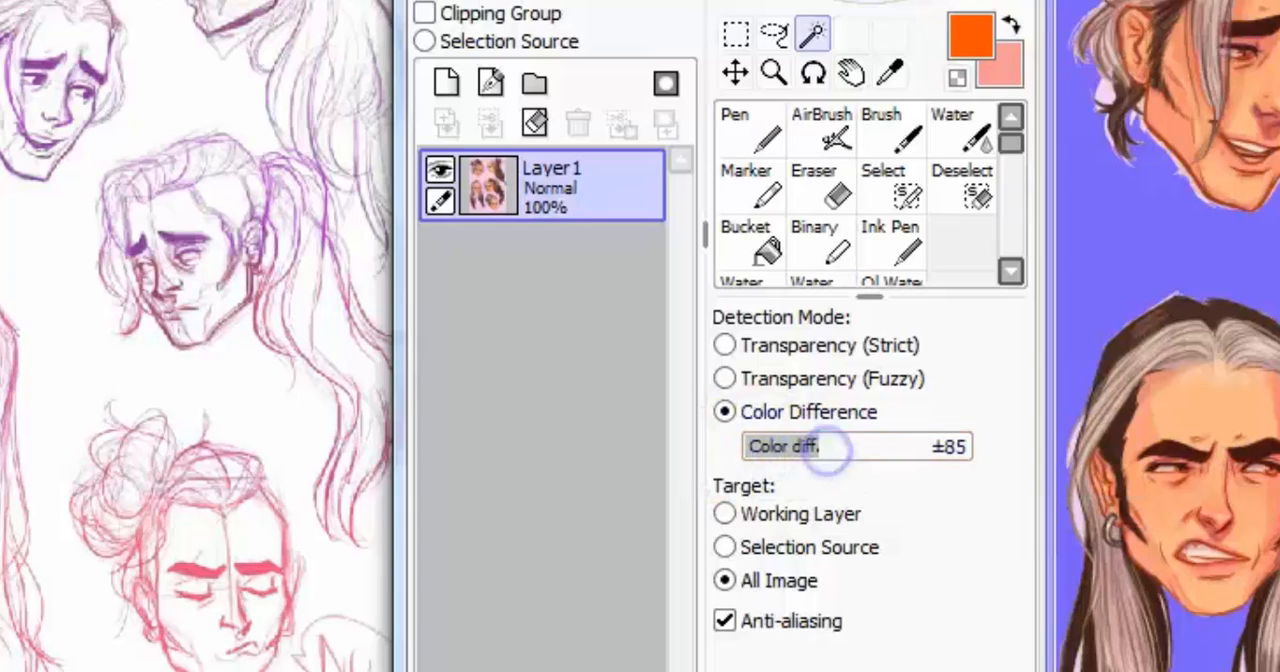
{"action": "left_click", "coordinate": [690, 27]}
{"action": "left_click", "coordinate": [700, 47]}
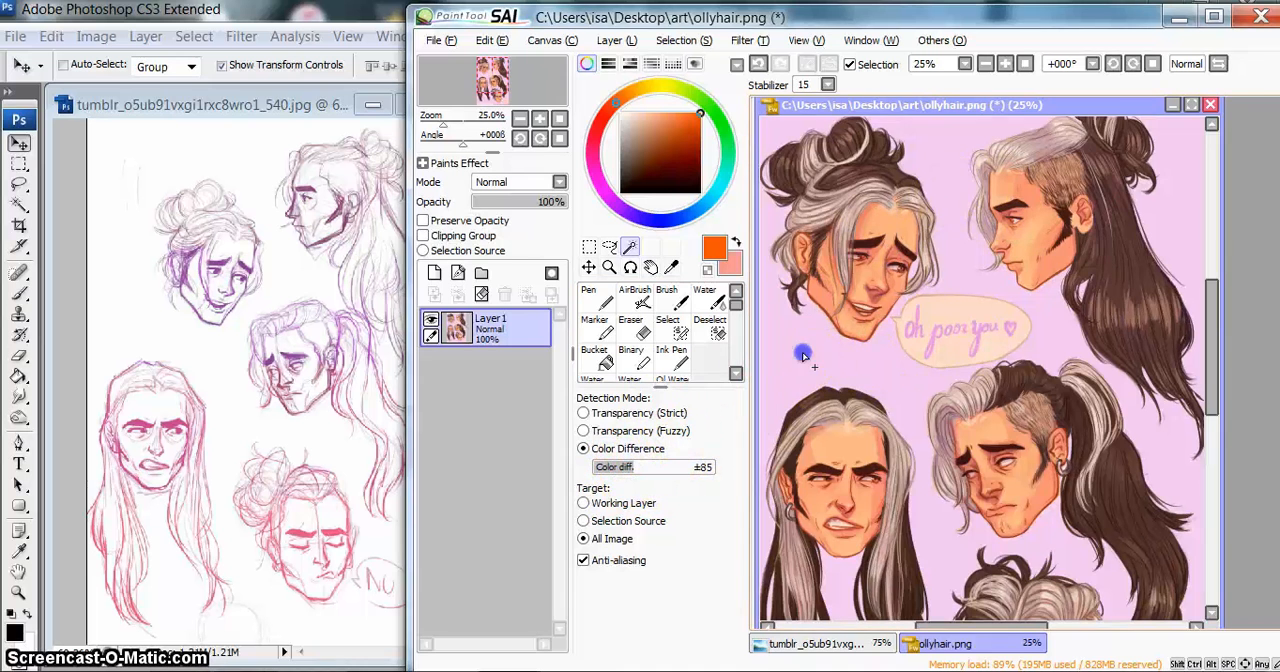
{"action": "left_click", "coordinate": [803, 355]}
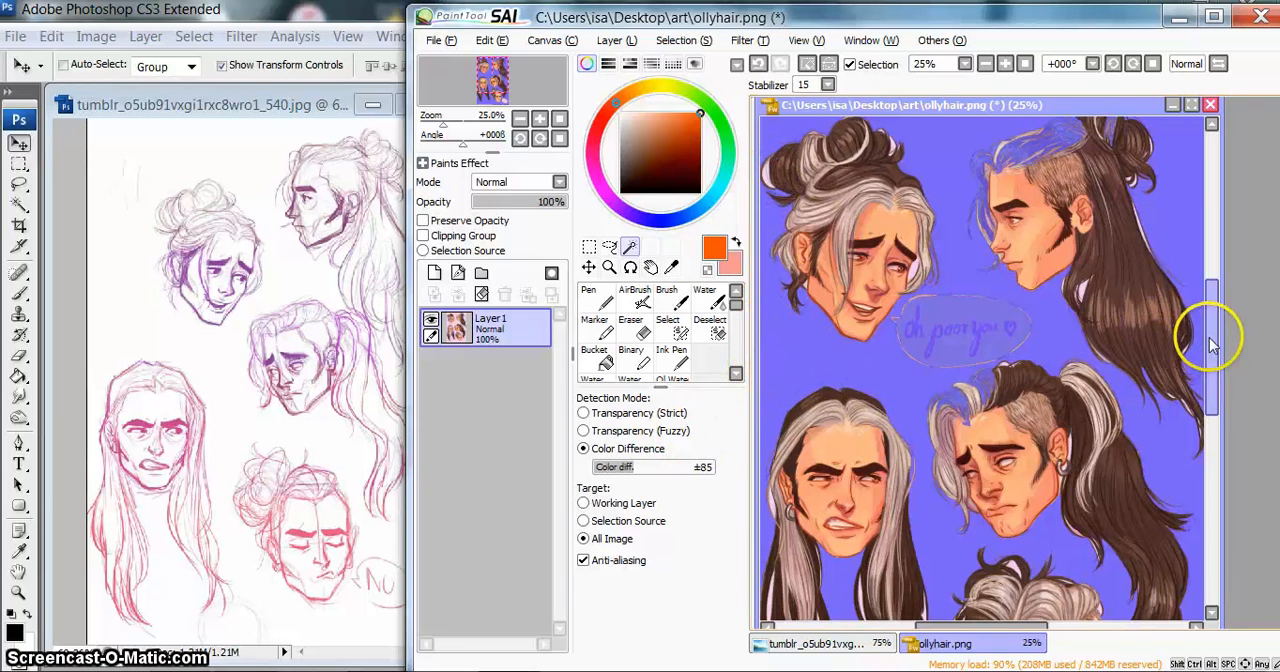
Step: Brush the upper-right head's grey hair out of the selection with the Deselect tool and clear the remaining selection
{"action": "left_click_drag", "start_coordinate": [1210, 345], "coordinate": [1221, 320]}
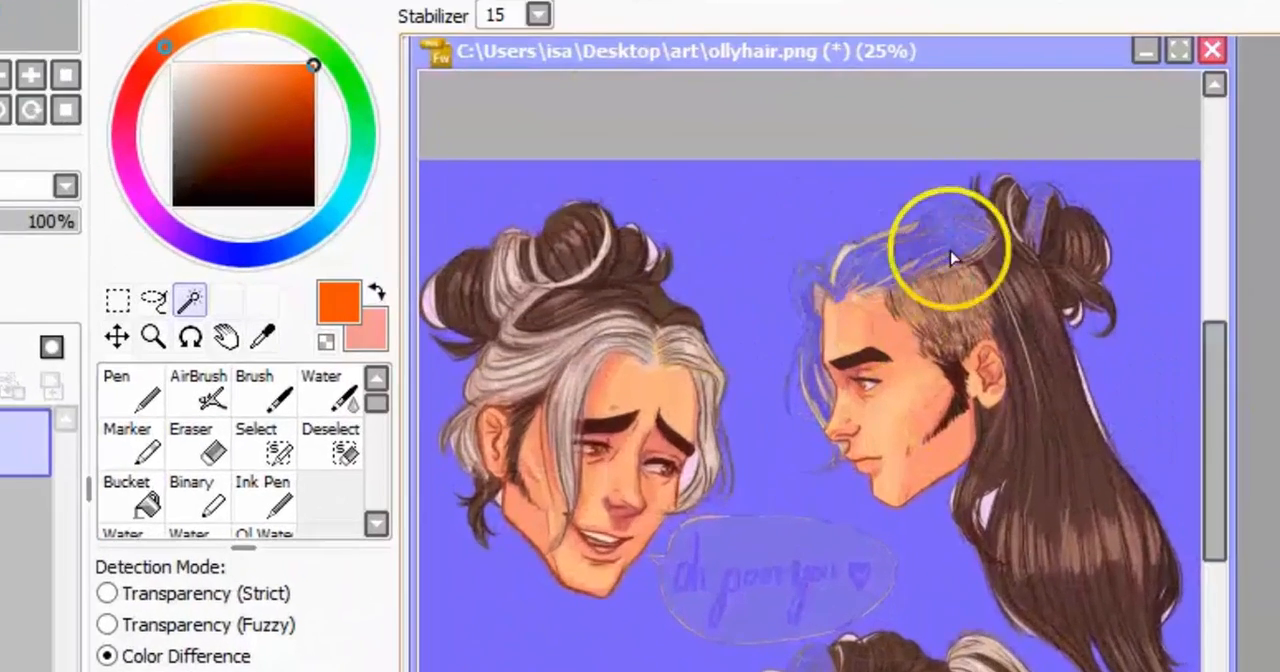
{"action": "left_click", "coordinate": [347, 450]}
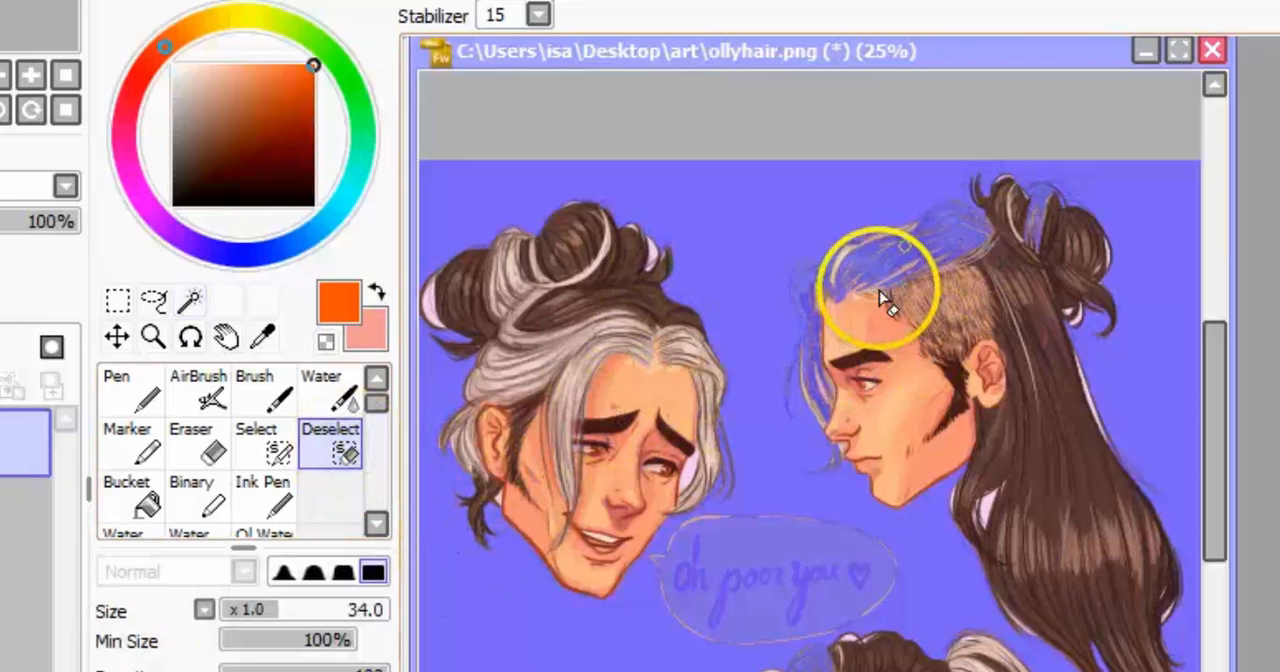
{"action": "left_click_drag", "start_coordinate": [881, 297], "coordinate": [857, 294]}
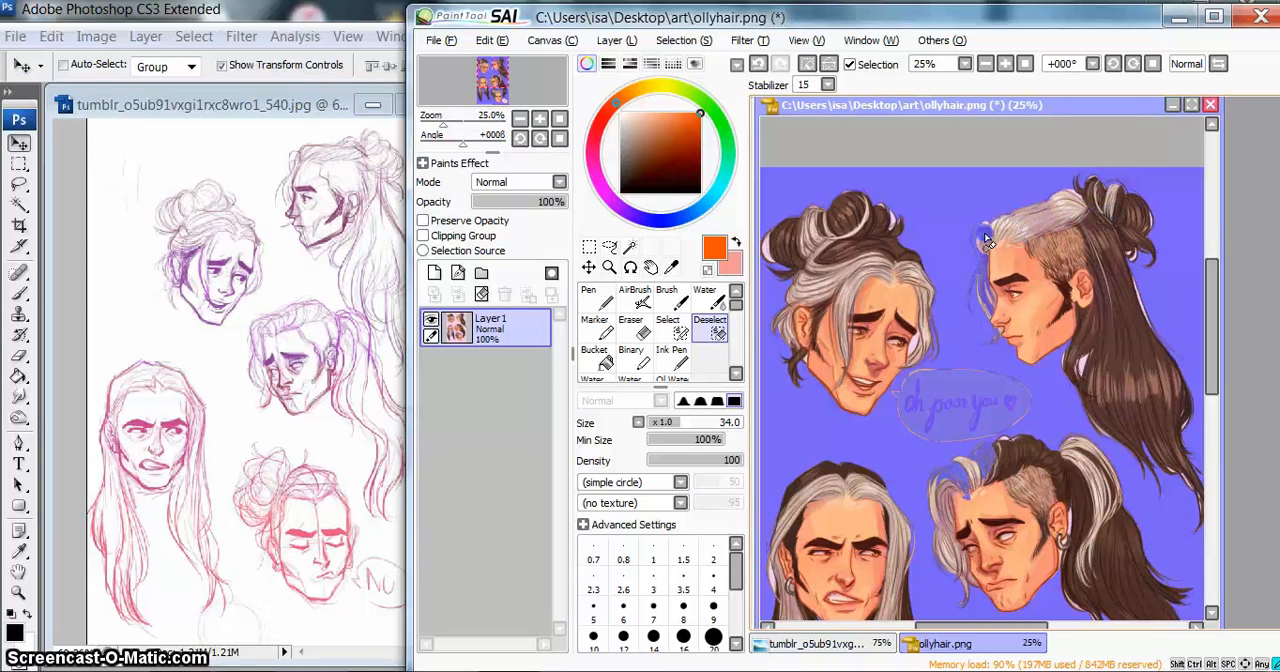
{"action": "left_click", "coordinate": [682, 40]}
{"action": "left_click", "coordinate": [680, 61]}
Step: Switch to Photoshop, select the pink background of ollyhair.png with the Magic Wand and highlight its Tolerance value
{"action": "left_click", "coordinate": [291, 52]}
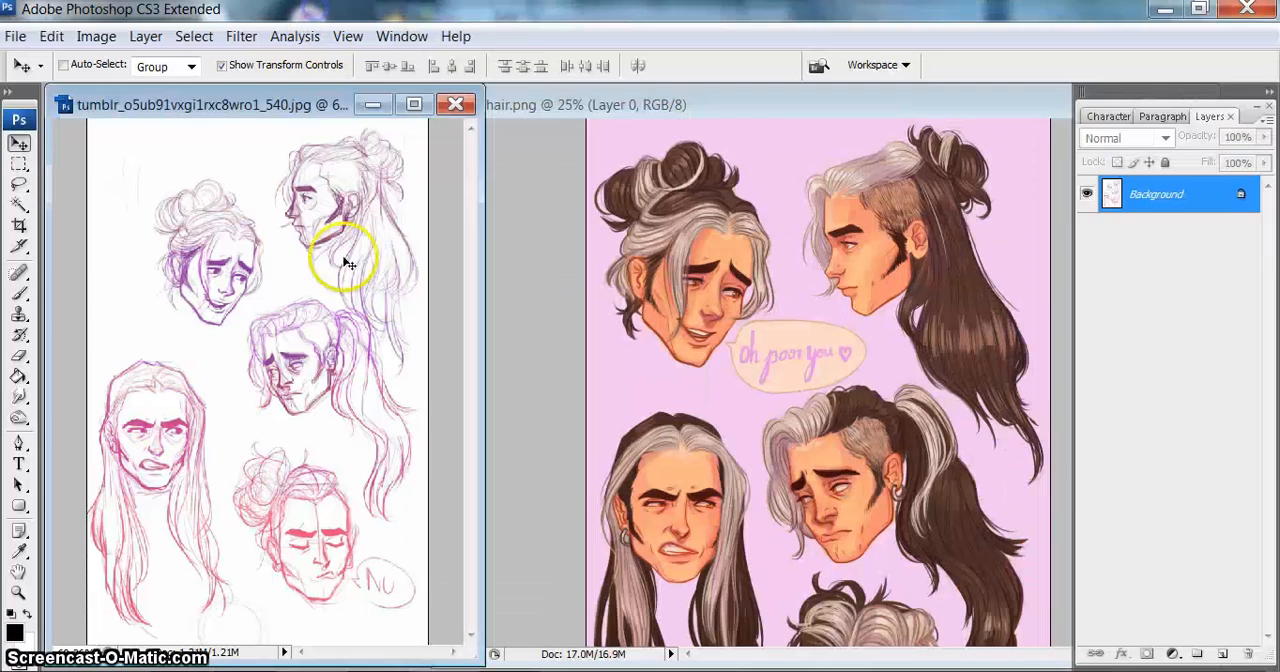
{"action": "left_click", "coordinate": [22, 205]}
{"action": "left_click", "coordinate": [760, 157]}
{"action": "left_click", "coordinate": [766, 157]}
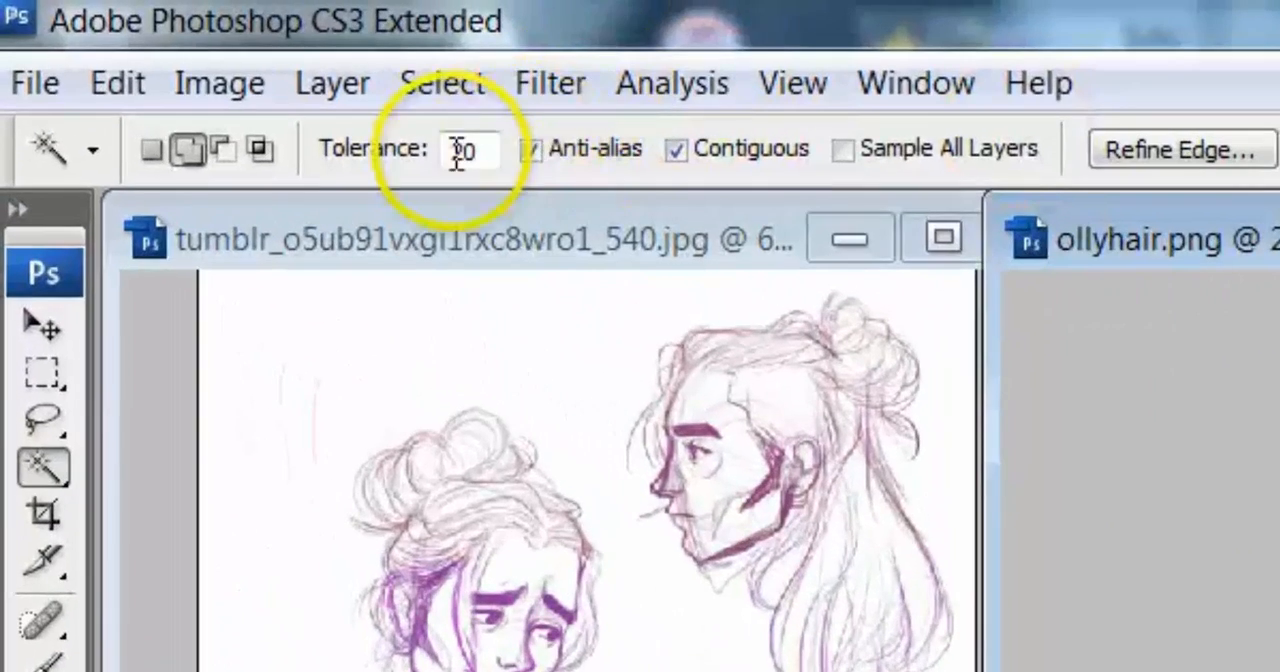
{"action": "left_click", "coordinate": [332, 106]}
{"action": "left_click_drag", "start_coordinate": [478, 155], "coordinate": [452, 152]}
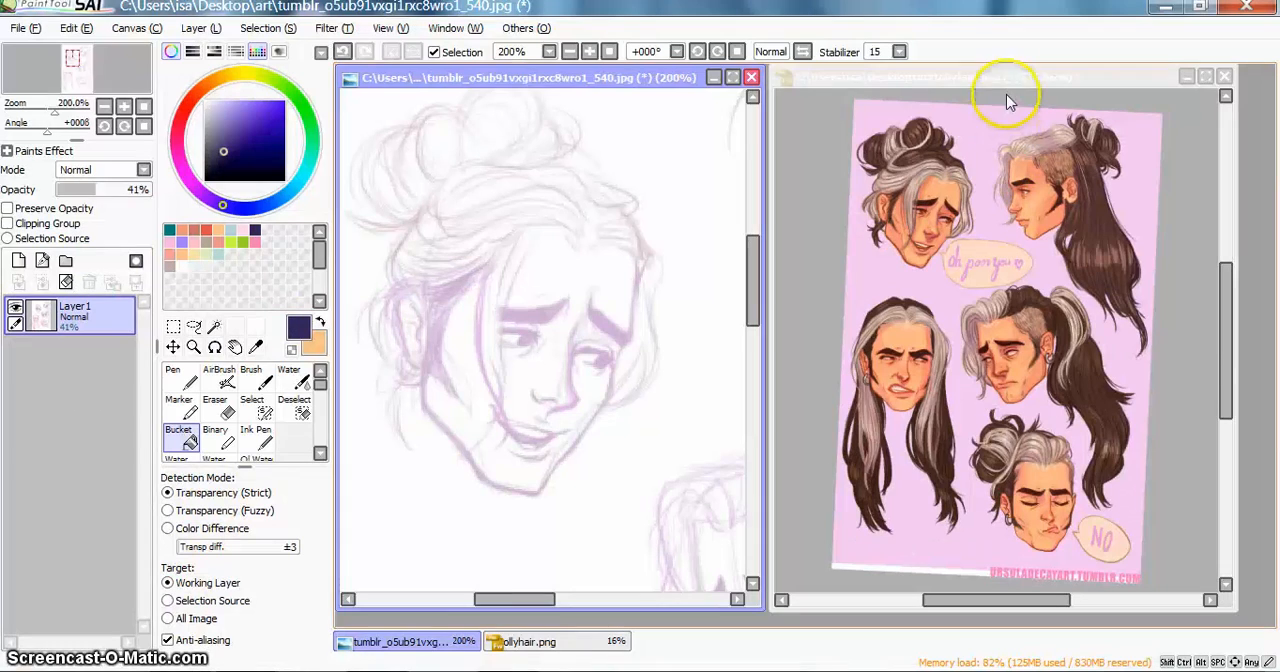
Step: In PaintTool SAI, activate ollyhair.png and apply the Magic Wand to its pink background
{"action": "left_click", "coordinate": [1001, 79]}
{"action": "left_click", "coordinate": [871, 198]}
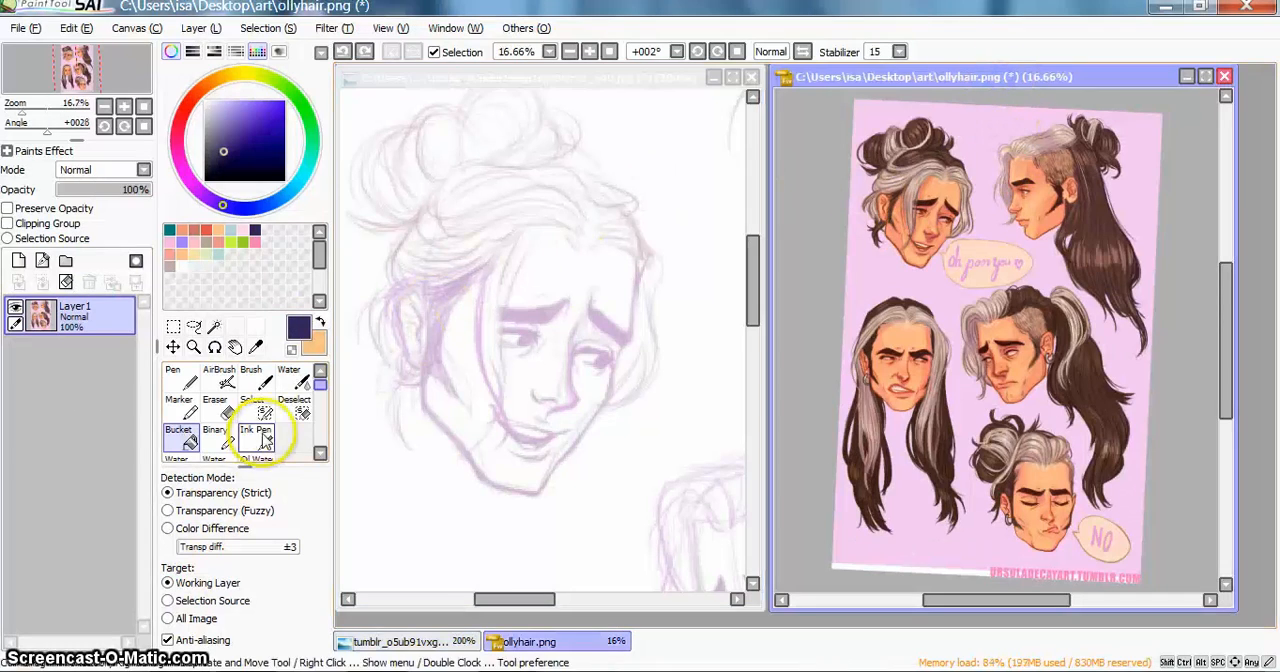
{"action": "left_click", "coordinate": [214, 328]}
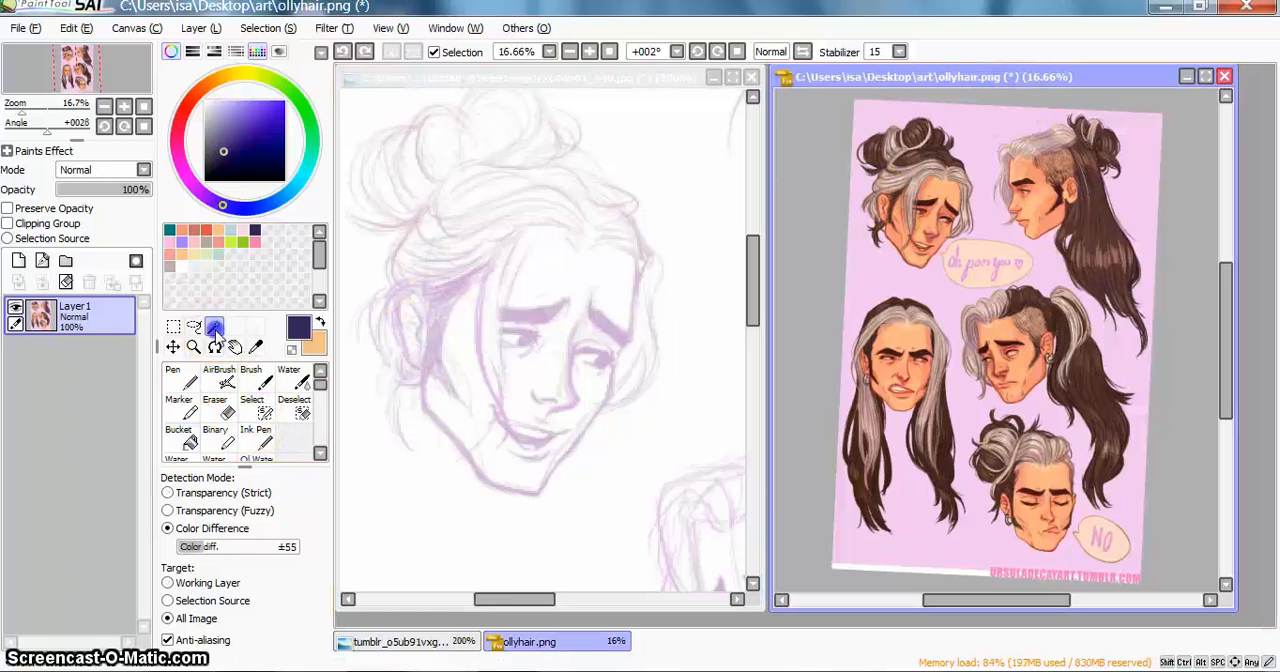
{"action": "left_click", "coordinate": [885, 278]}
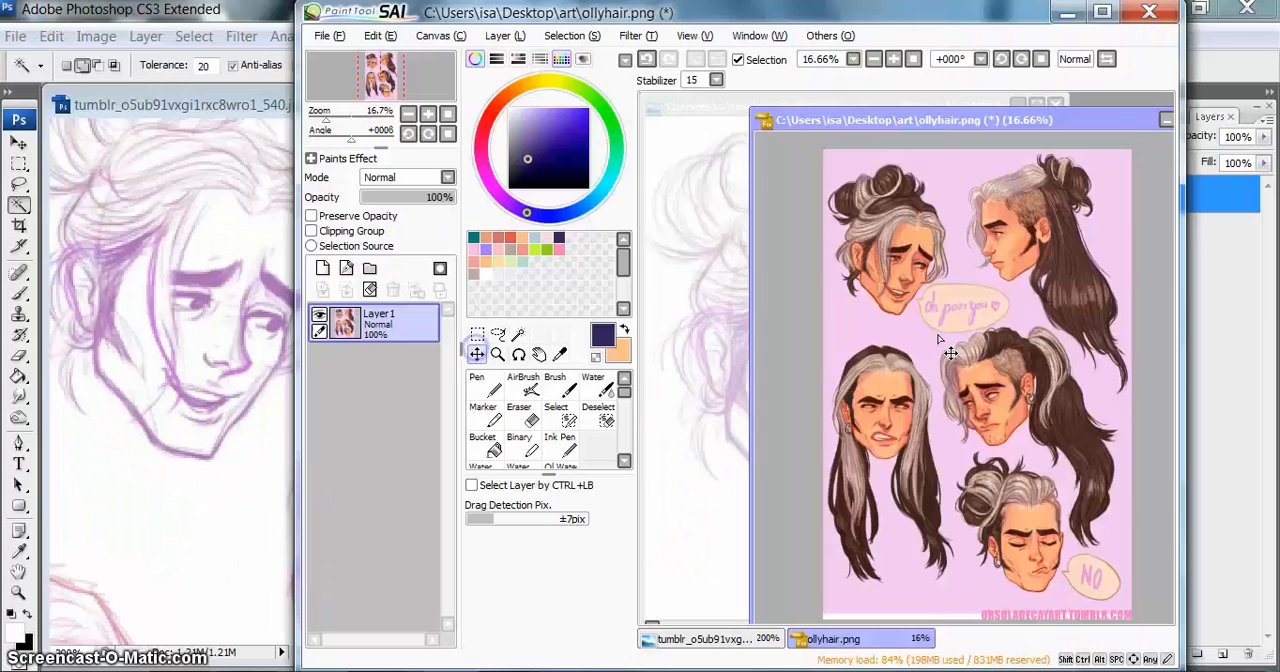
{"action": "left_click_drag", "start_coordinate": [950, 353], "coordinate": [1000, 340]}
Step: Switch to Photoshop, clear the background selection and move the ollyhair.png artwork slightly downward with the Move Tool
{"action": "left_click", "coordinate": [160, 125]}
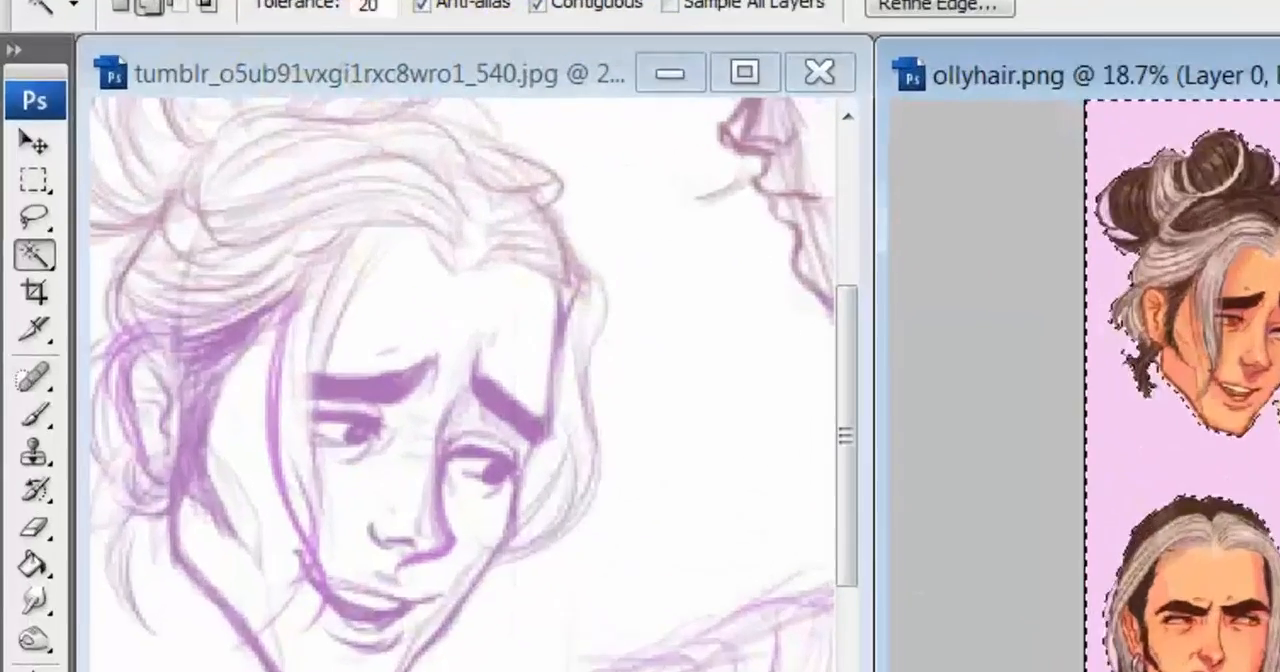
{"action": "left_click", "coordinate": [263, 2]}
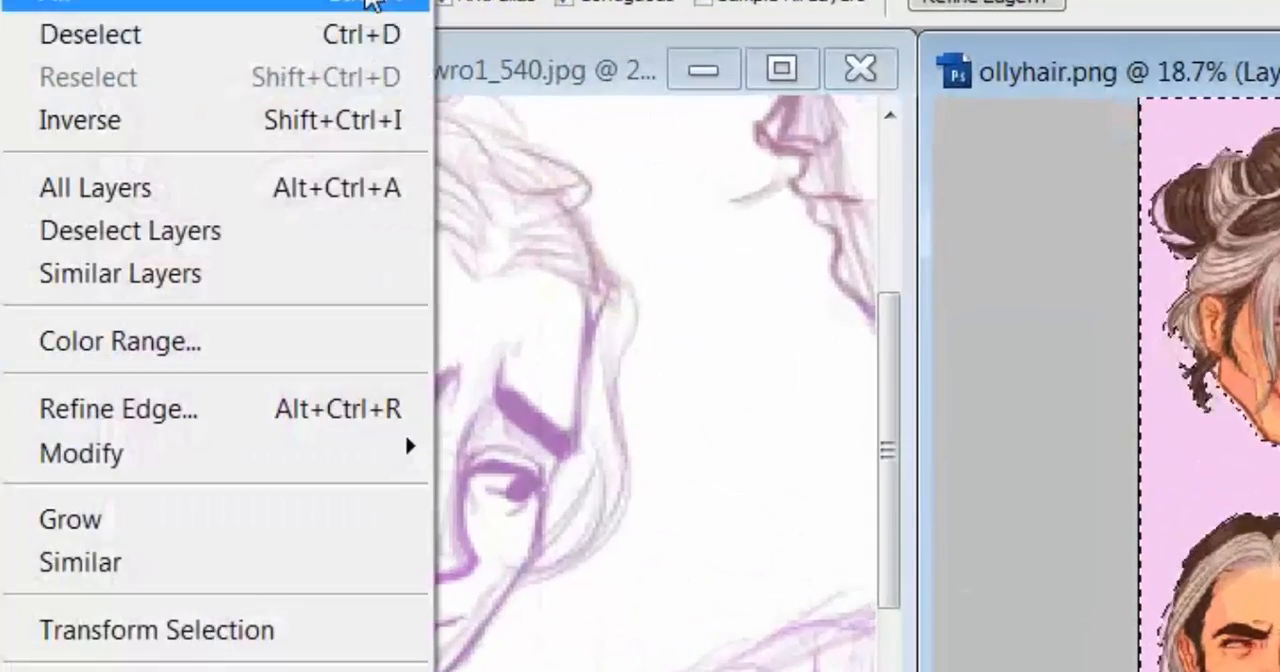
{"action": "left_click", "coordinate": [255, 67]}
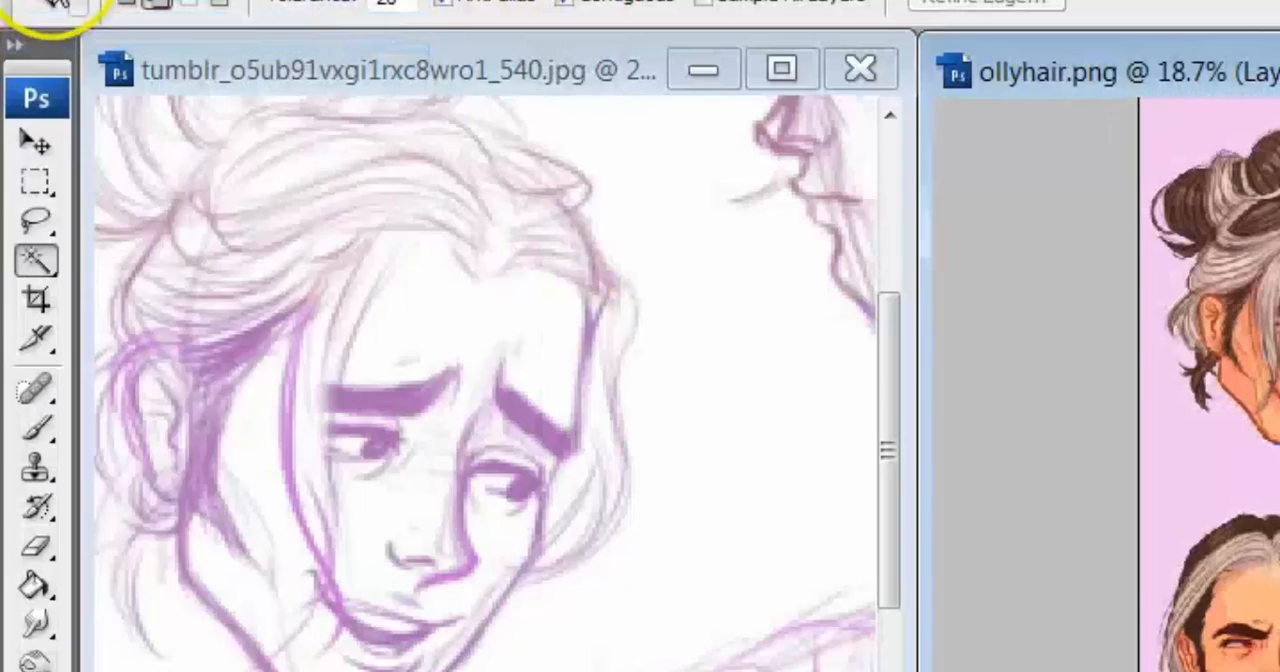
{"action": "left_click", "coordinate": [36, 142]}
{"action": "mouse_move", "coordinate": [815, 297]}
{"action": "left_mouse_down"}
{"action": "mouse_move", "coordinate": [823, 219]}
{"action": "mouse_move", "coordinate": [773, 272]}
{"action": "mouse_move", "coordinate": [853, 296]}
{"action": "mouse_move", "coordinate": [818, 320]}
{"action": "left_mouse_up"}
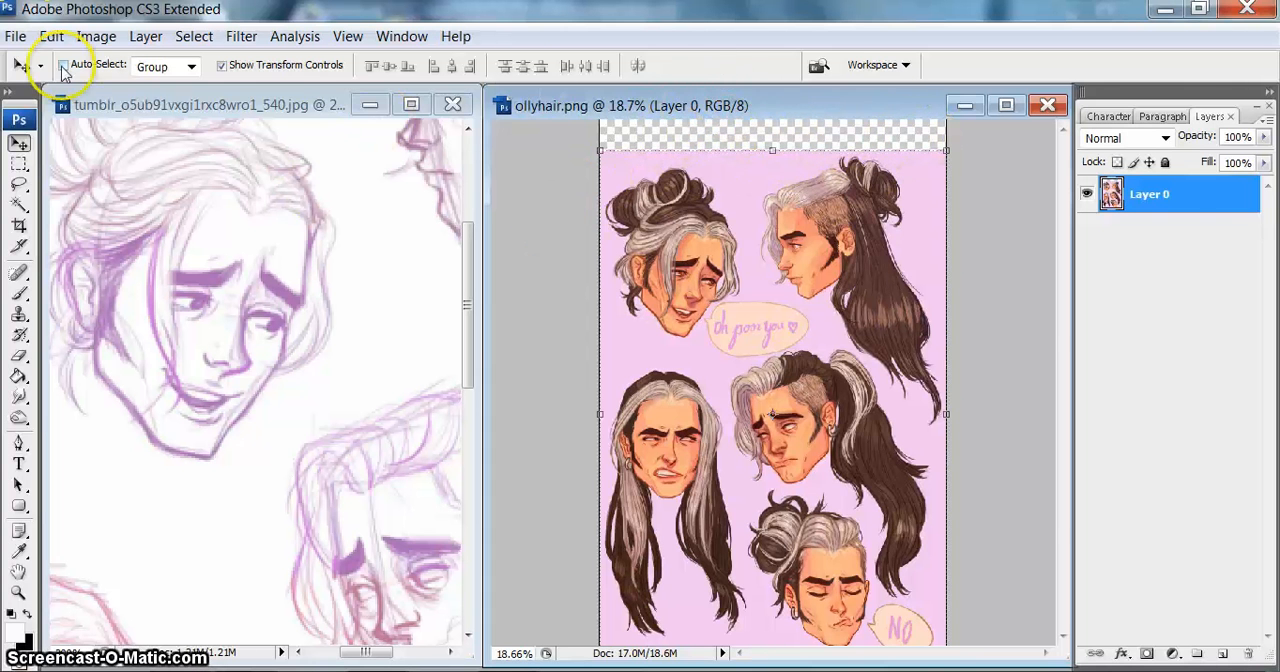
Step: Switch to a maximized PaintTool SAI and rotate the ollyhair.png view slightly and back with the Rotate tool
{"action": "key", "text": "alt+Tab"}
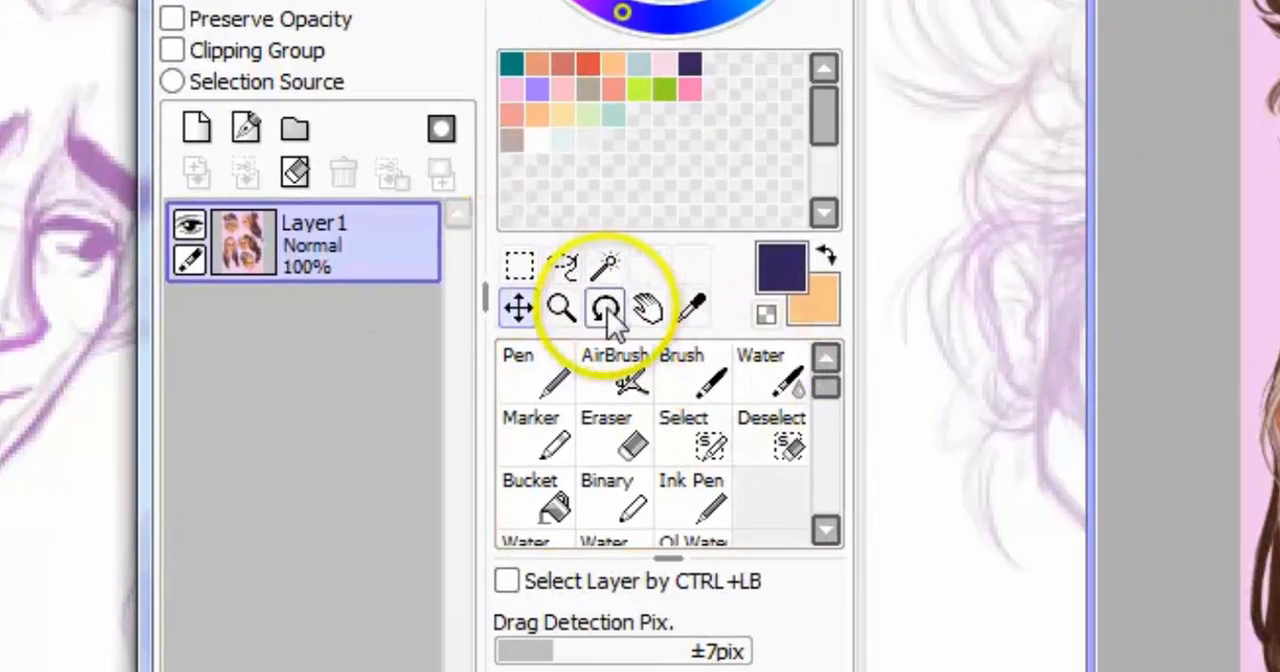
{"action": "left_click", "coordinate": [604, 309]}
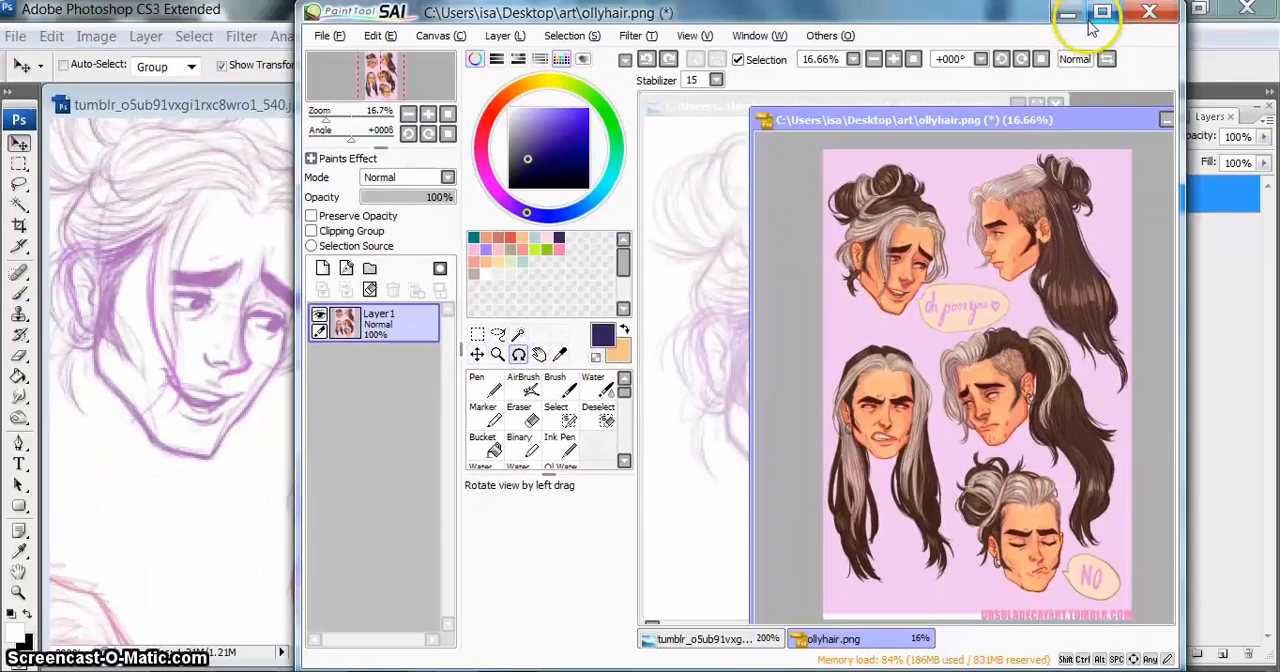
{"action": "left_click", "coordinate": [1101, 14]}
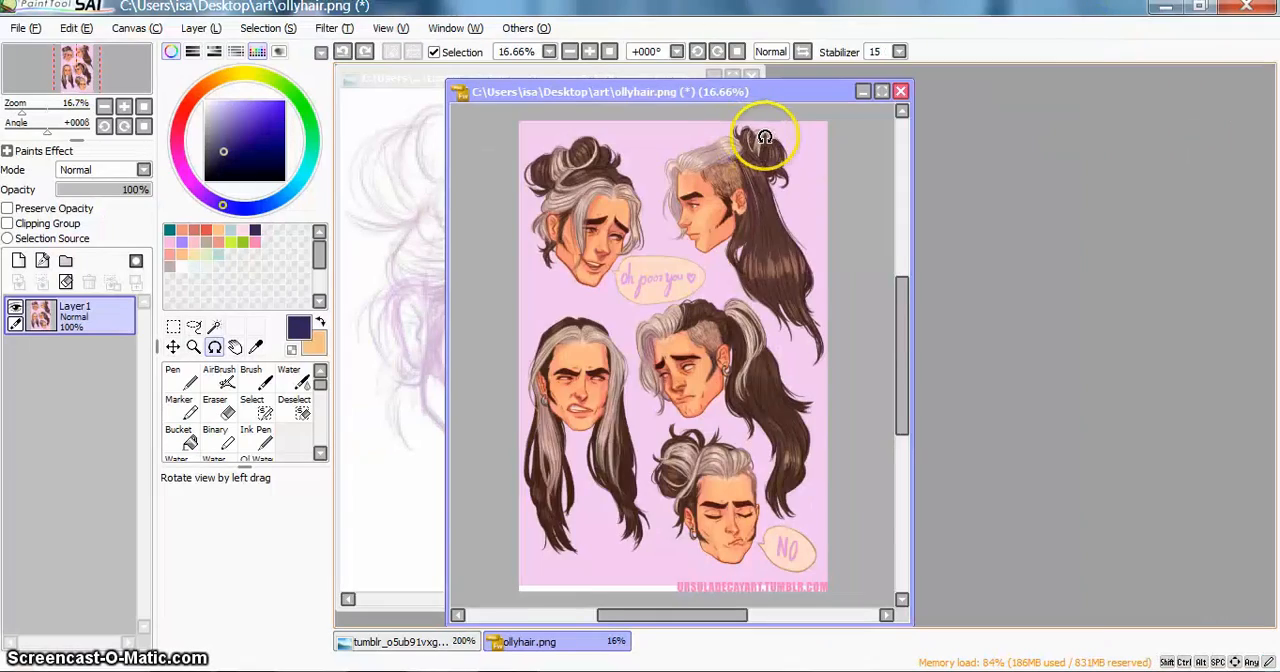
{"action": "left_click_drag", "start_coordinate": [771, 134], "coordinate": [714, 261]}
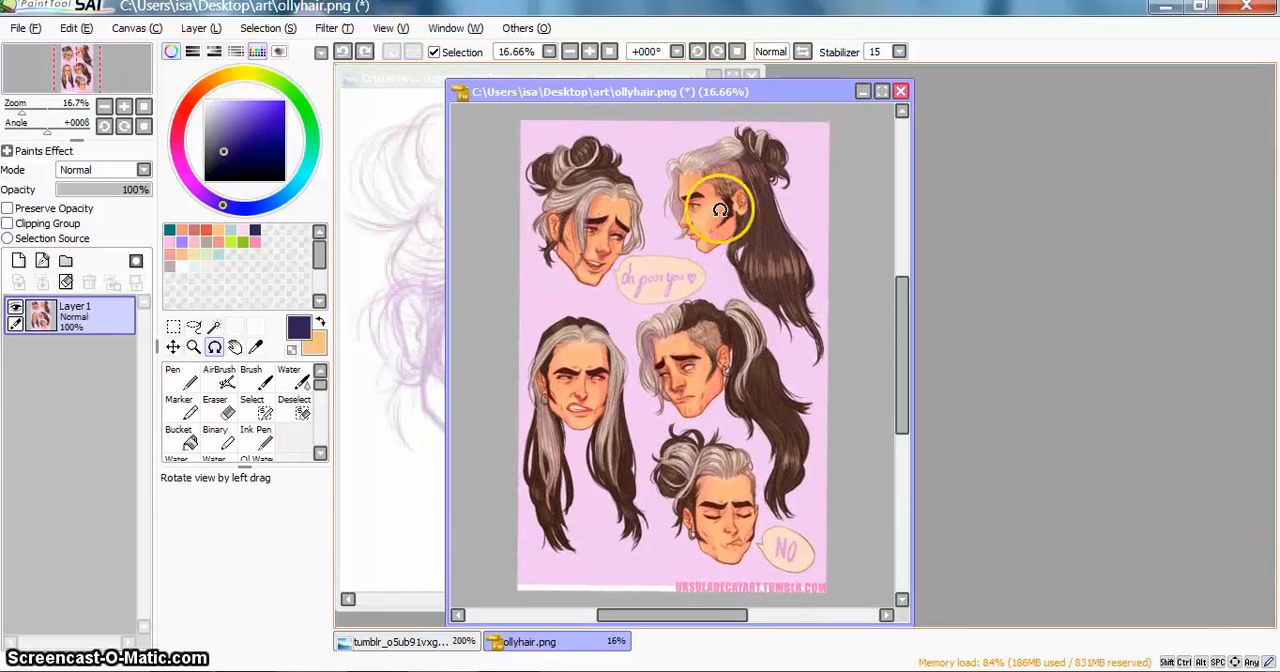
{"action": "left_click_drag", "start_coordinate": [720, 210], "coordinate": [709, 255]}
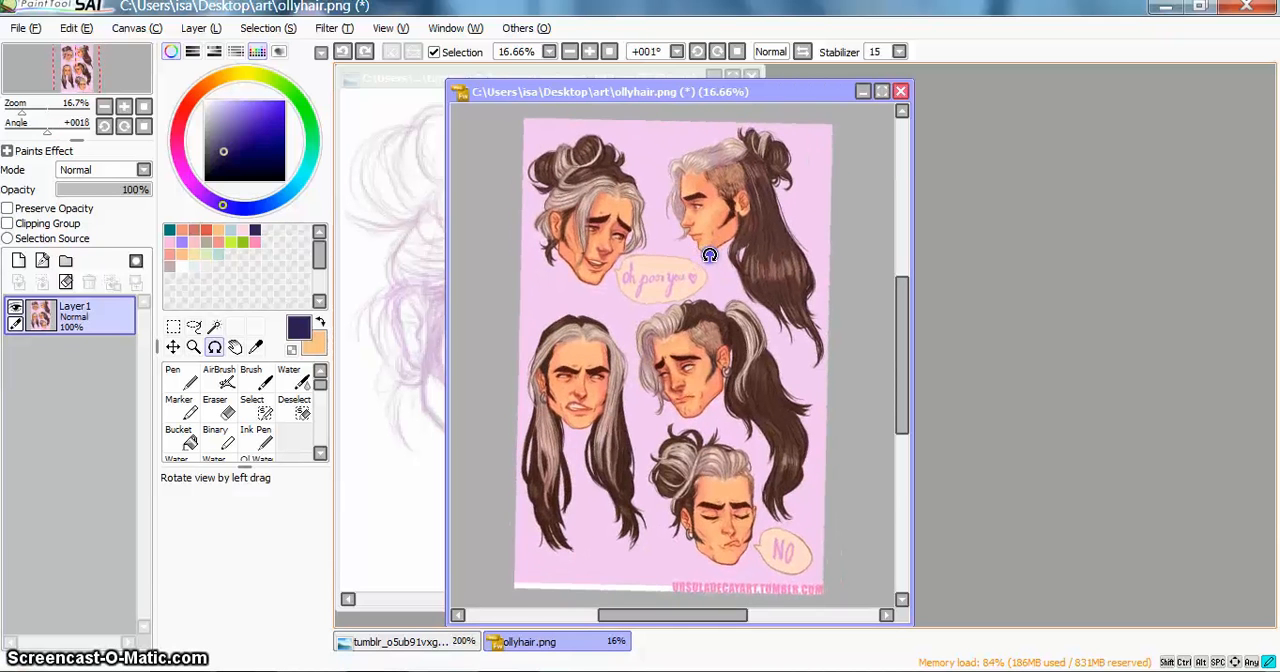
{"action": "left_click_drag", "start_coordinate": [676, 191], "coordinate": [672, 191]}
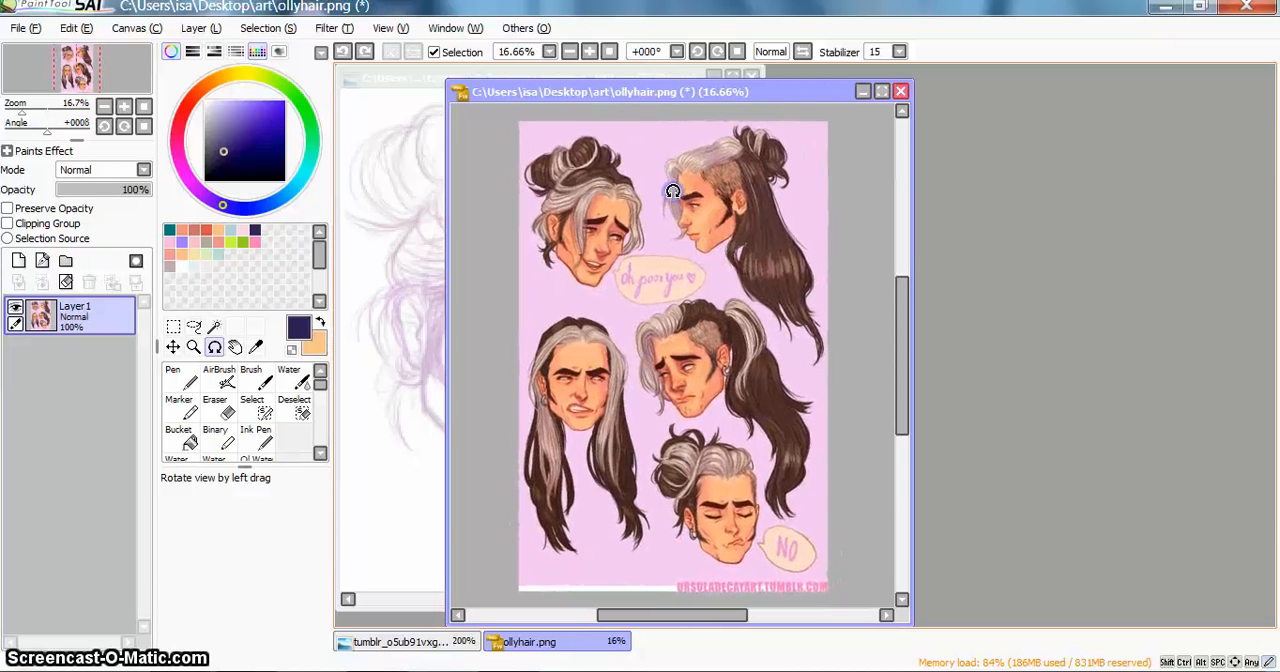
Step: Place the ollyhair.png window beside the sketch and add a new layer above the sketch layer
{"action": "left_click_drag", "start_coordinate": [655, 96], "coordinate": [980, 84]}
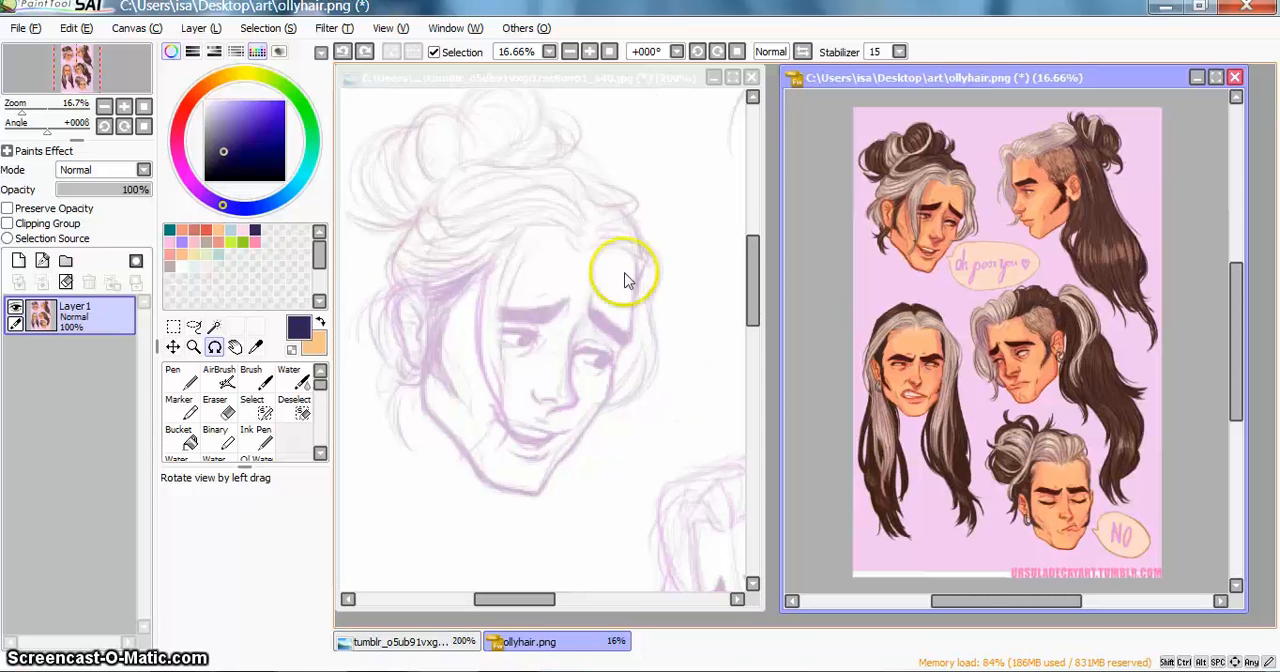
{"action": "left_click", "coordinate": [597, 79]}
{"action": "left_click", "coordinate": [18, 261]}
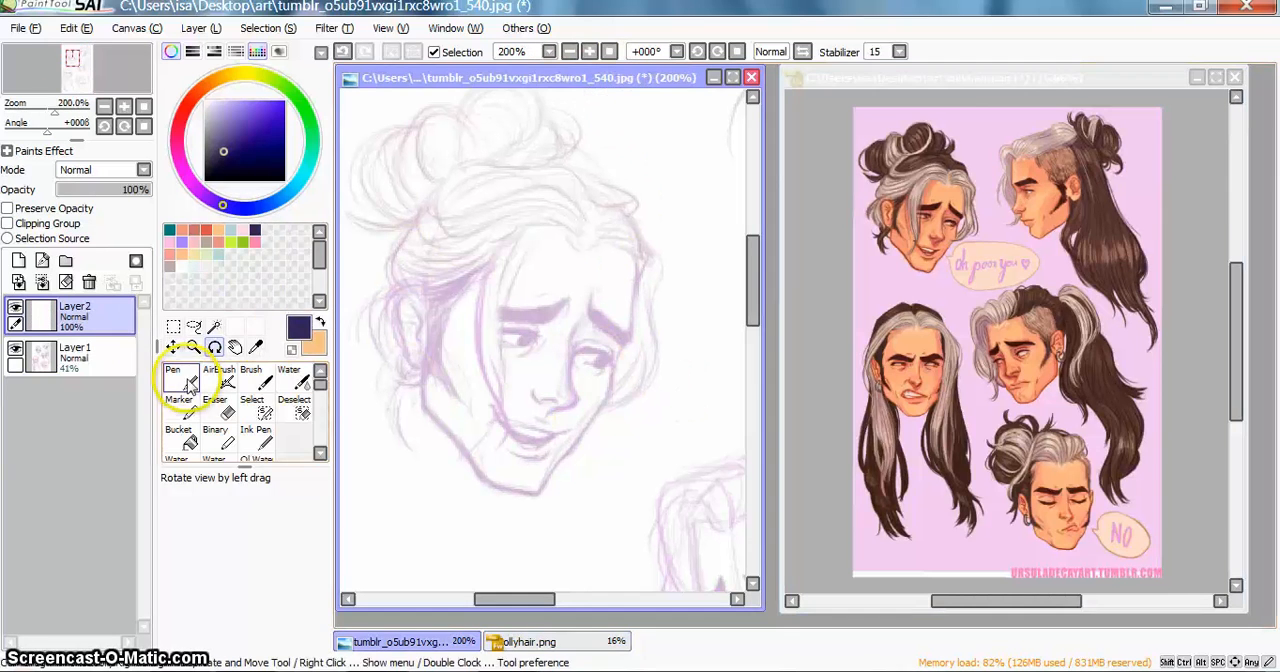
Step: Choose a slightly darker navy for the Pen and ink the slanted inner edge of the first face's left eyebrow on Layer2
{"action": "left_click", "coordinate": [188, 387]}
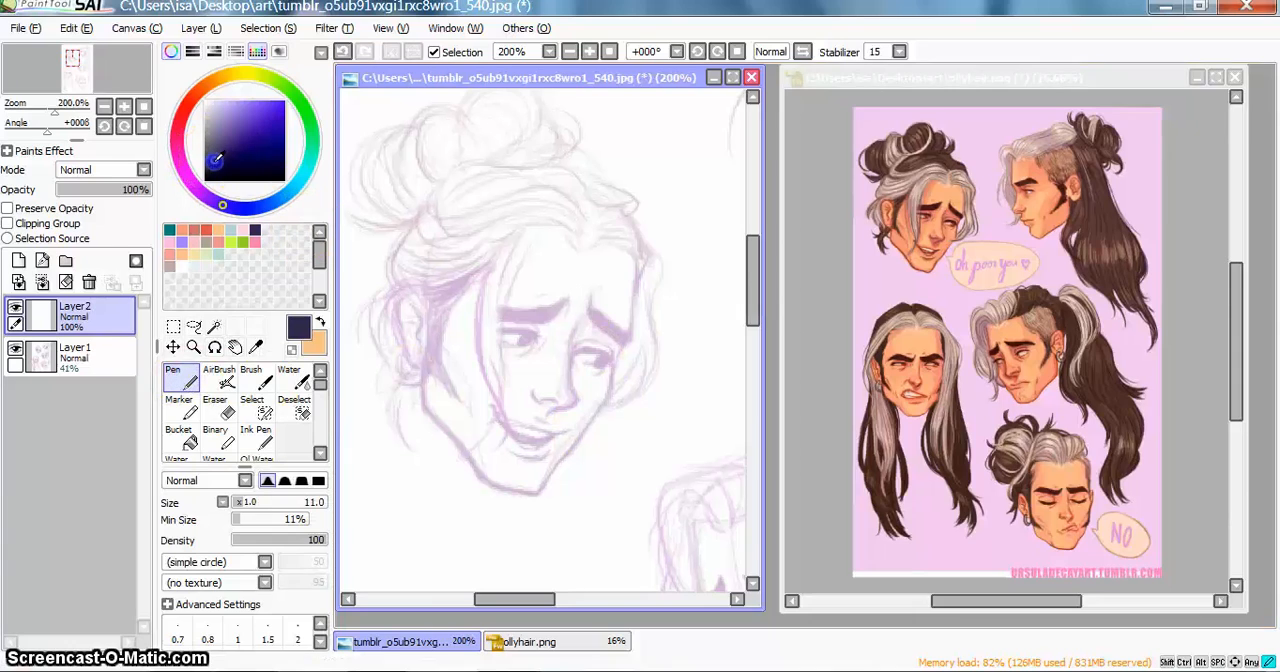
{"action": "left_click", "coordinate": [215, 161]}
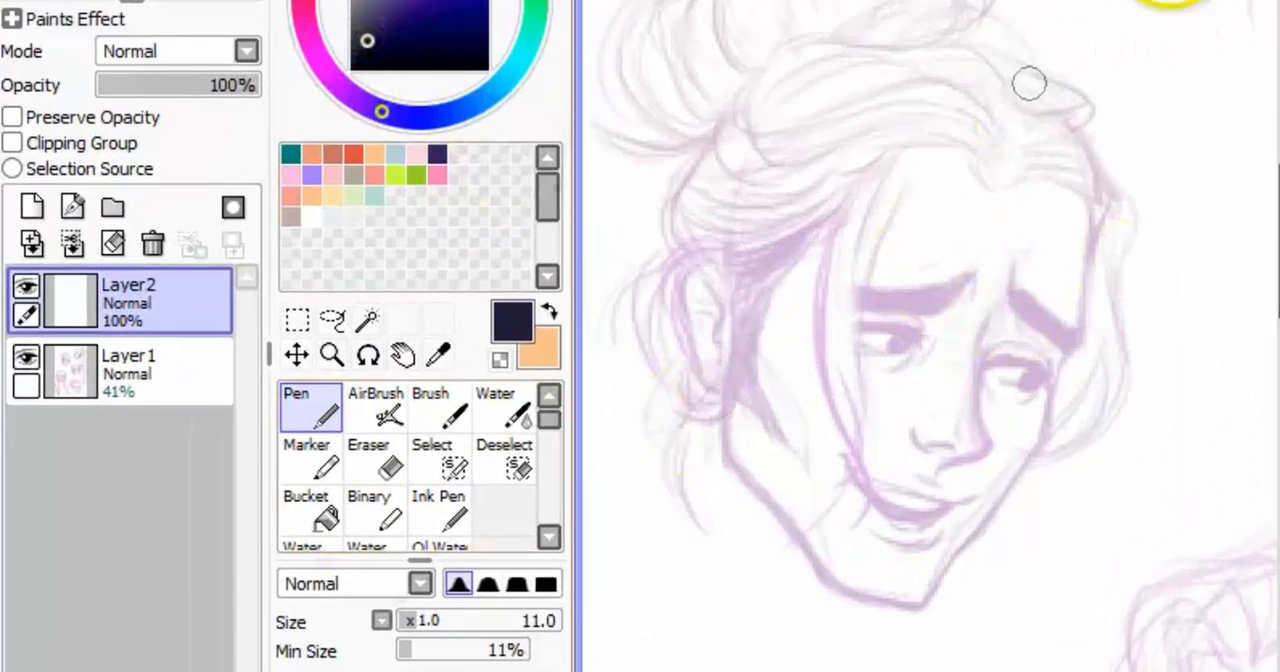
{"action": "scroll", "coordinate": [932, 340], "scroll_direction": "up", "scroll_amount": 1}
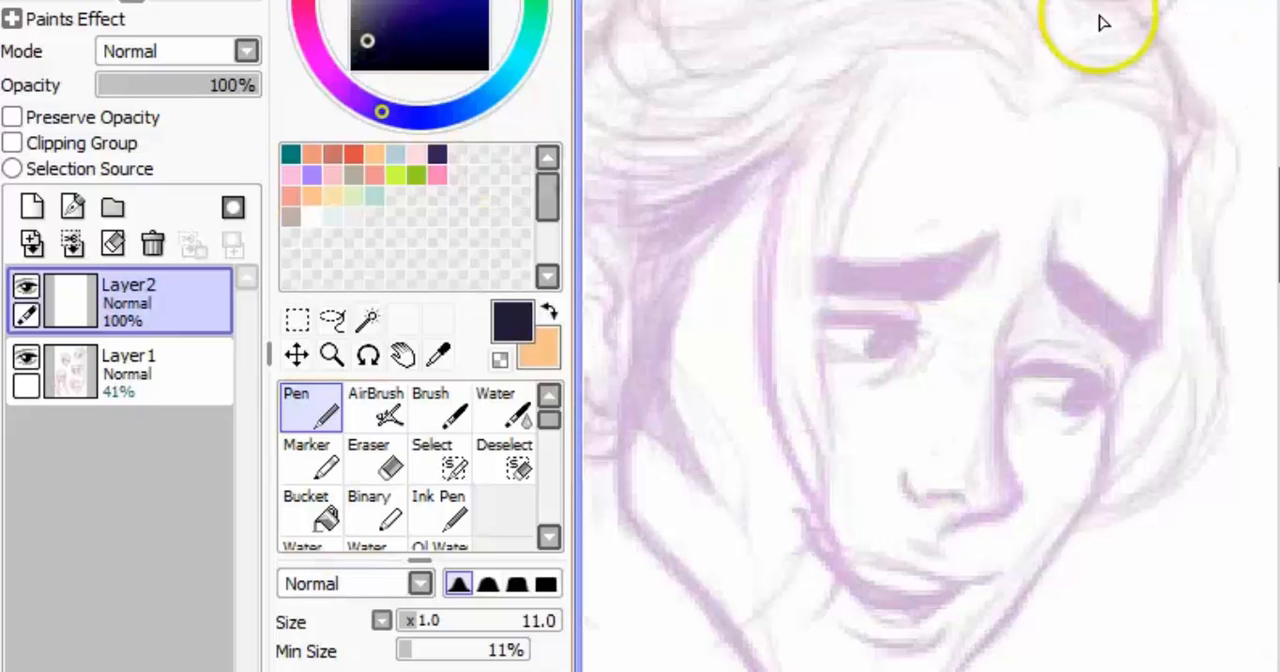
{"action": "left_click_drag", "start_coordinate": [988, 239], "coordinate": [989, 237]}
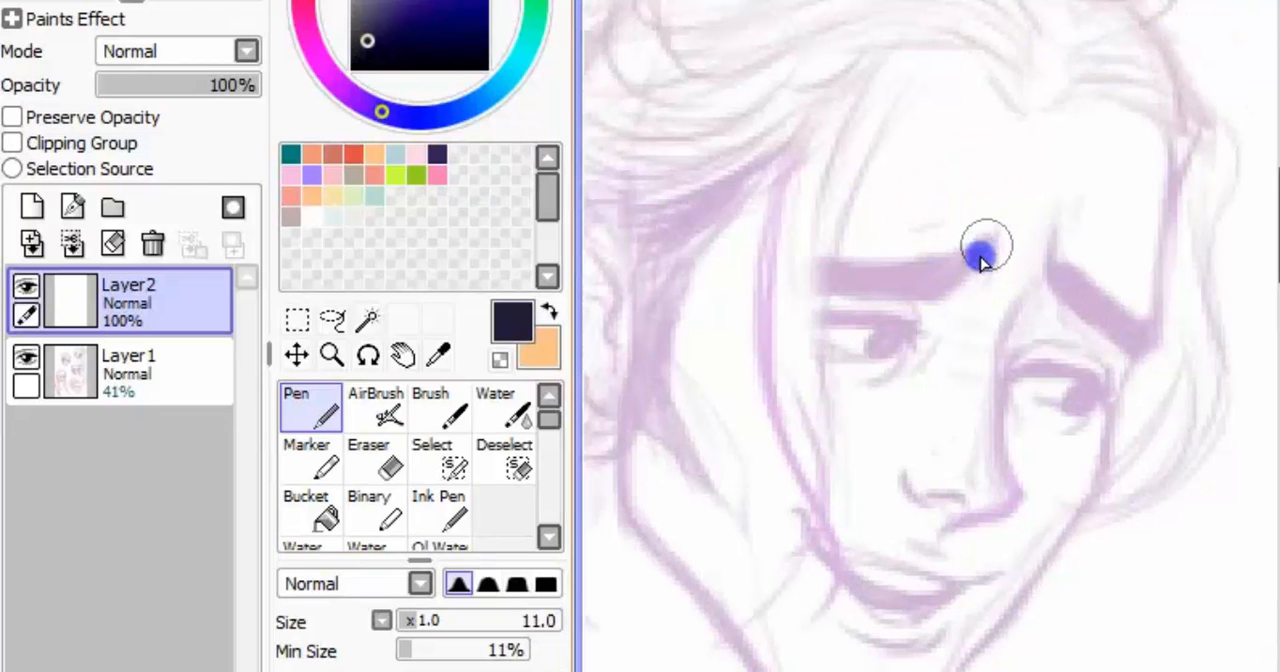
{"action": "mouse_move", "coordinate": [967, 279]}
{"action": "left_mouse_down"}
{"action": "mouse_move", "coordinate": [981, 245]}
{"action": "mouse_move", "coordinate": [943, 305]}
{"action": "left_mouse_up"}
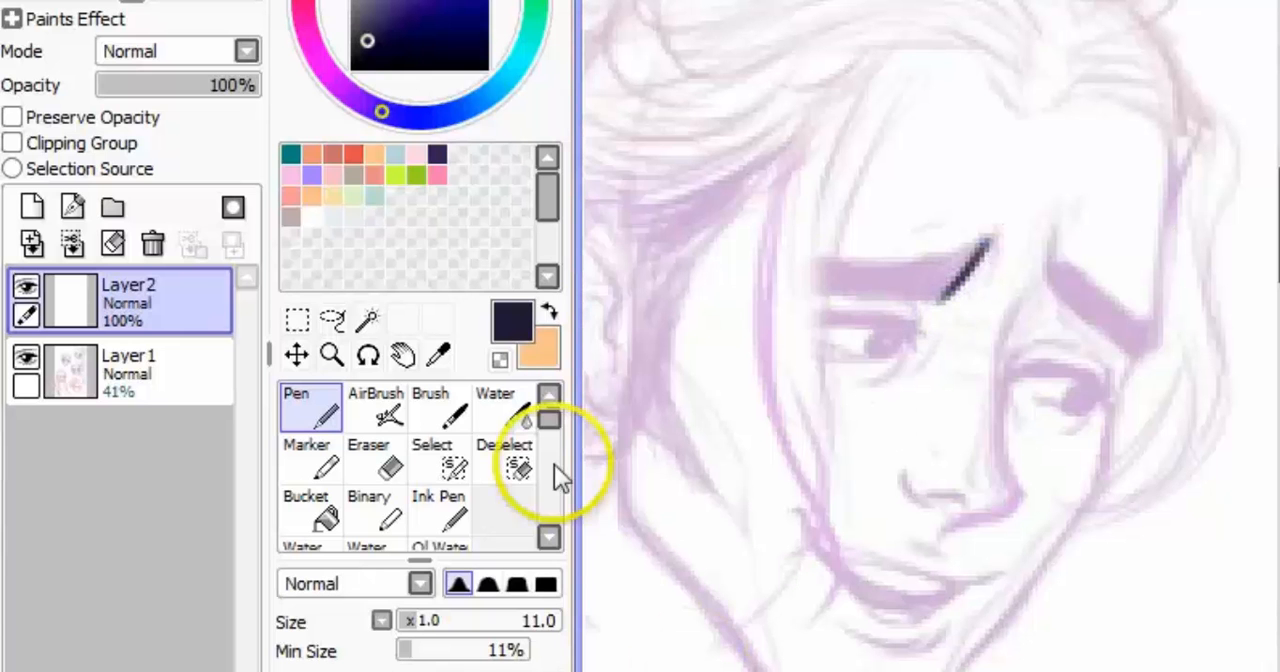
Step: Rotate the view to 90°, ink both long edges of the same eyebrow with the Pen, and reset the rotation
{"action": "key", "text": "End"}
{"action": "key", "text": "End"}
{"action": "key", "text": "End"}
{"action": "key", "text": "End"}
{"action": "key", "text": "End"}
{"action": "key", "text": "End"}
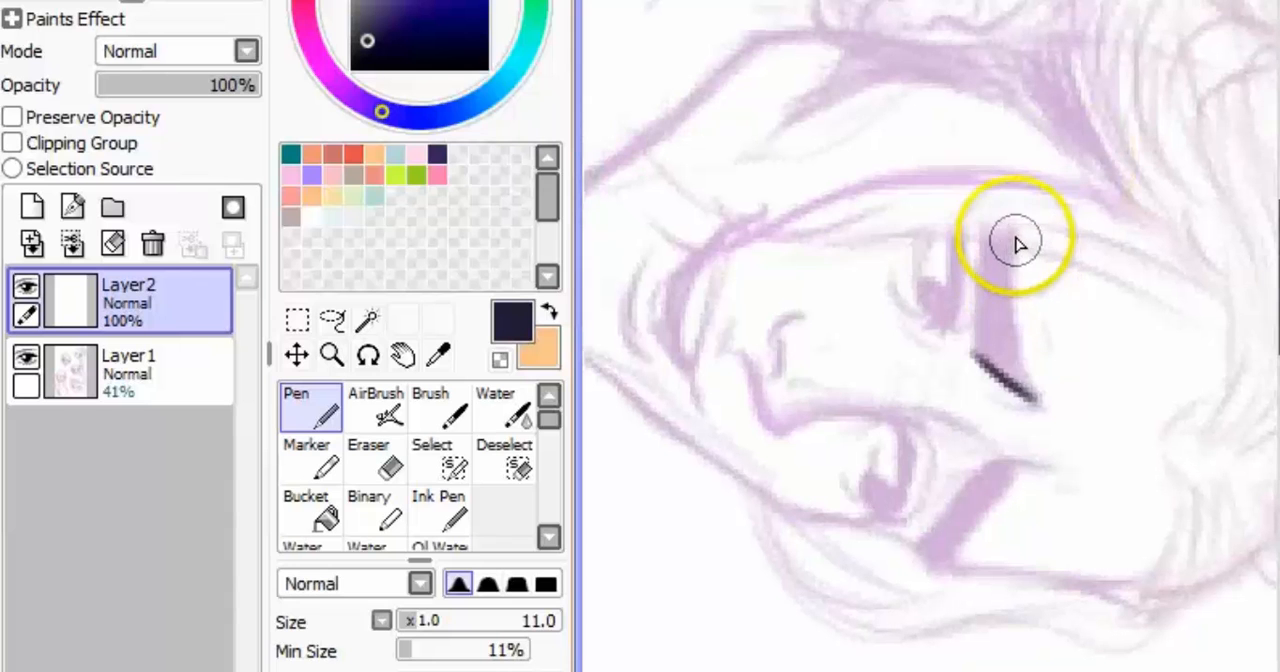
{"action": "left_click_drag", "start_coordinate": [1018, 236], "coordinate": [1024, 374]}
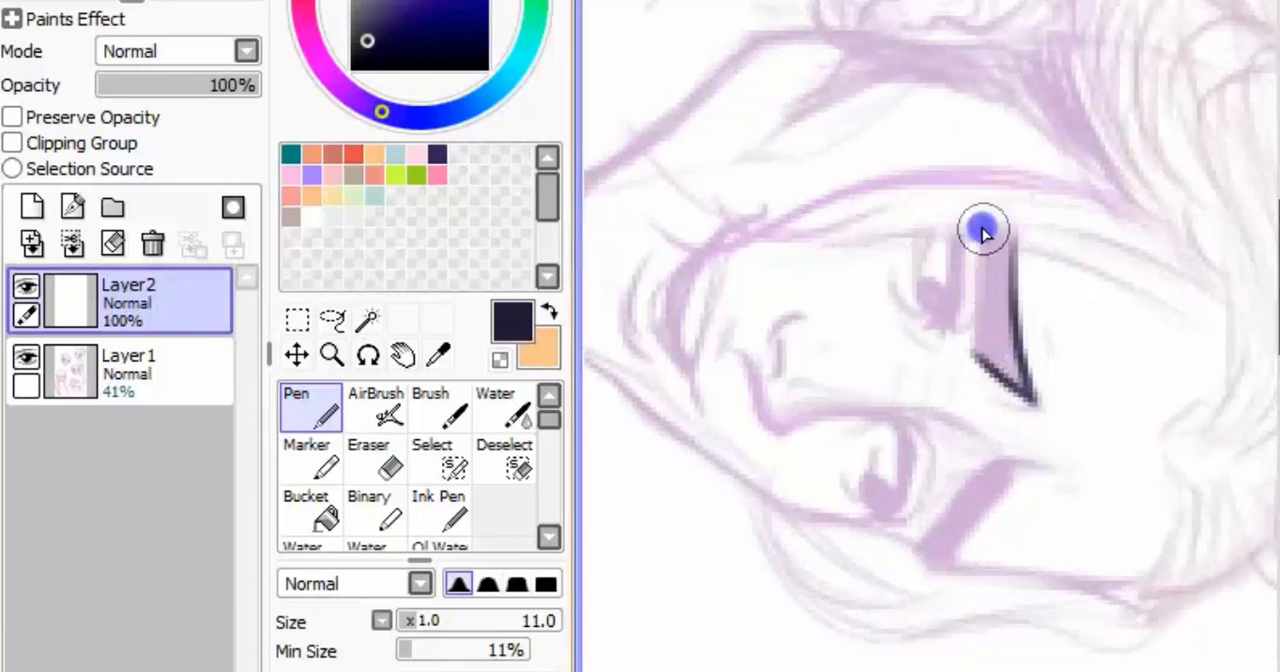
{"action": "mouse_move", "coordinate": [983, 232]}
{"action": "left_mouse_down"}
{"action": "mouse_move", "coordinate": [981, 317]}
{"action": "mouse_move", "coordinate": [984, 347]}
{"action": "left_mouse_up"}
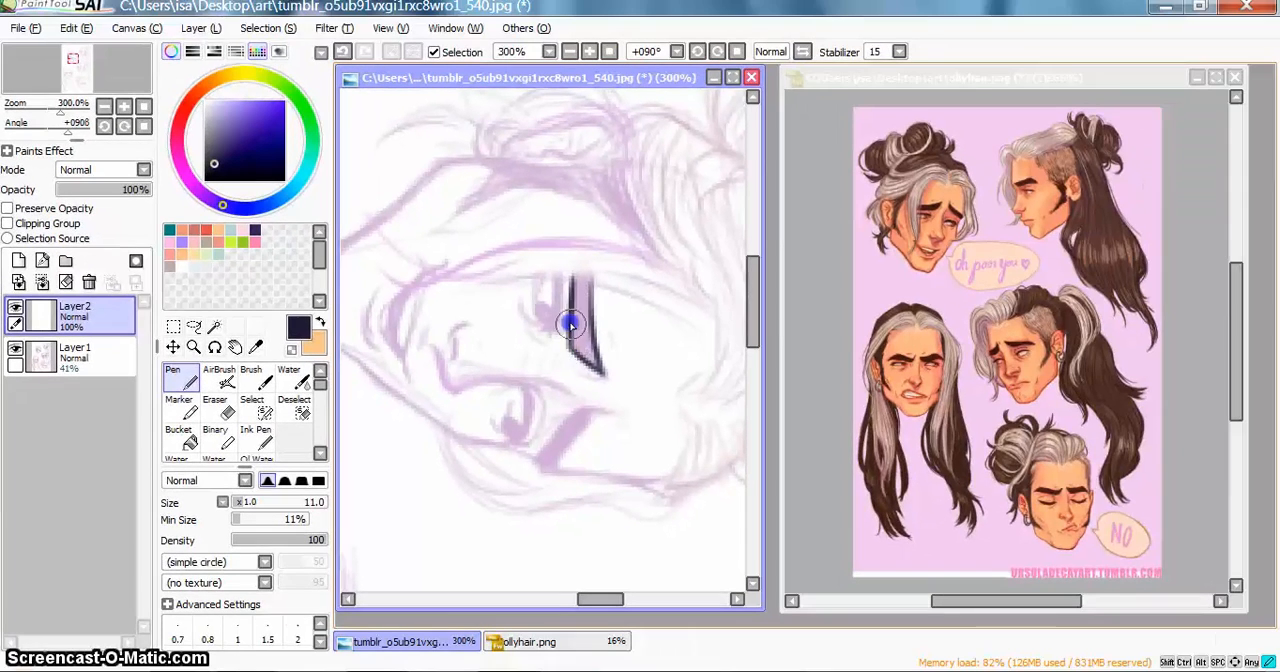
{"action": "left_click", "coordinate": [739, 52]}
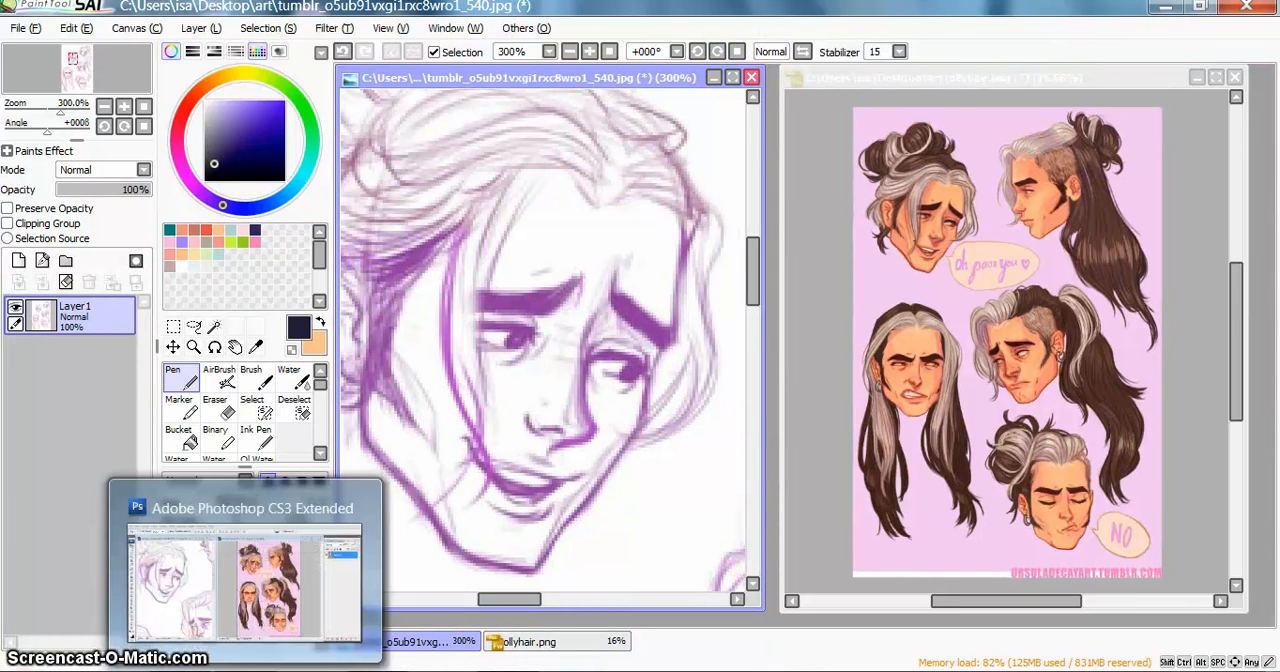
Step: Switch to Photoshop and outline the first face's left eyebrow in black with the 12 px Brush on a layer above the sketch
{"action": "left_click", "coordinate": [245, 671]}
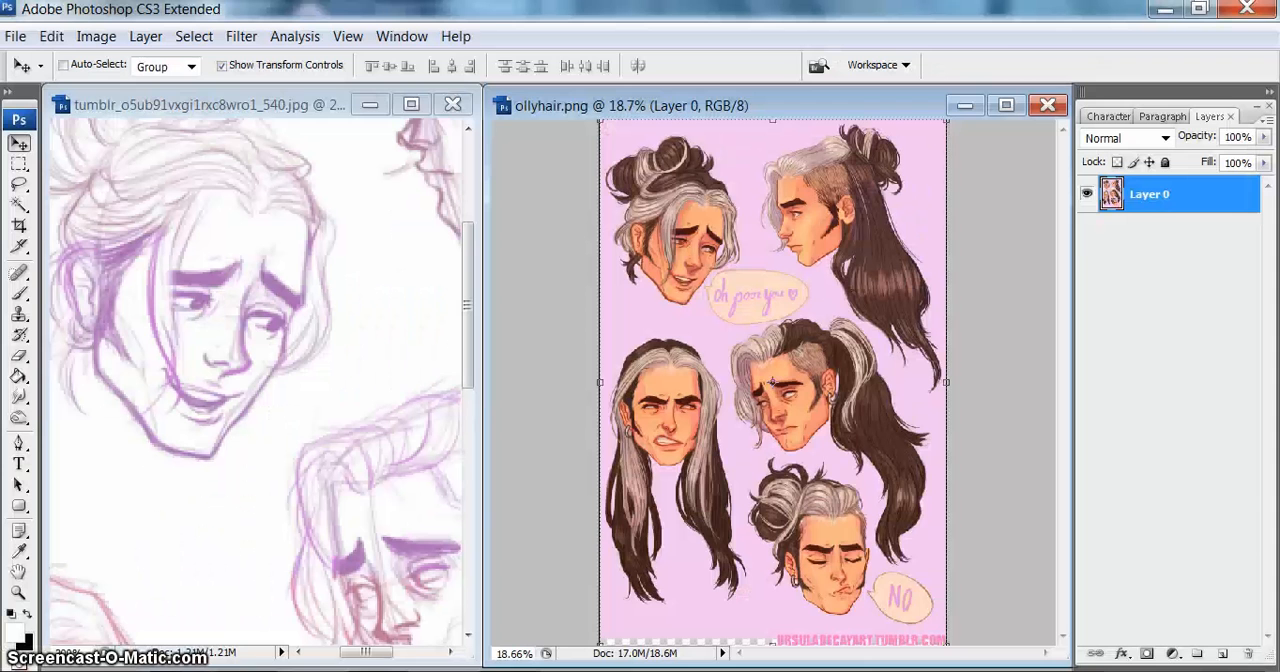
{"action": "left_click", "coordinate": [432, 358]}
{"action": "key", "text": "b"}
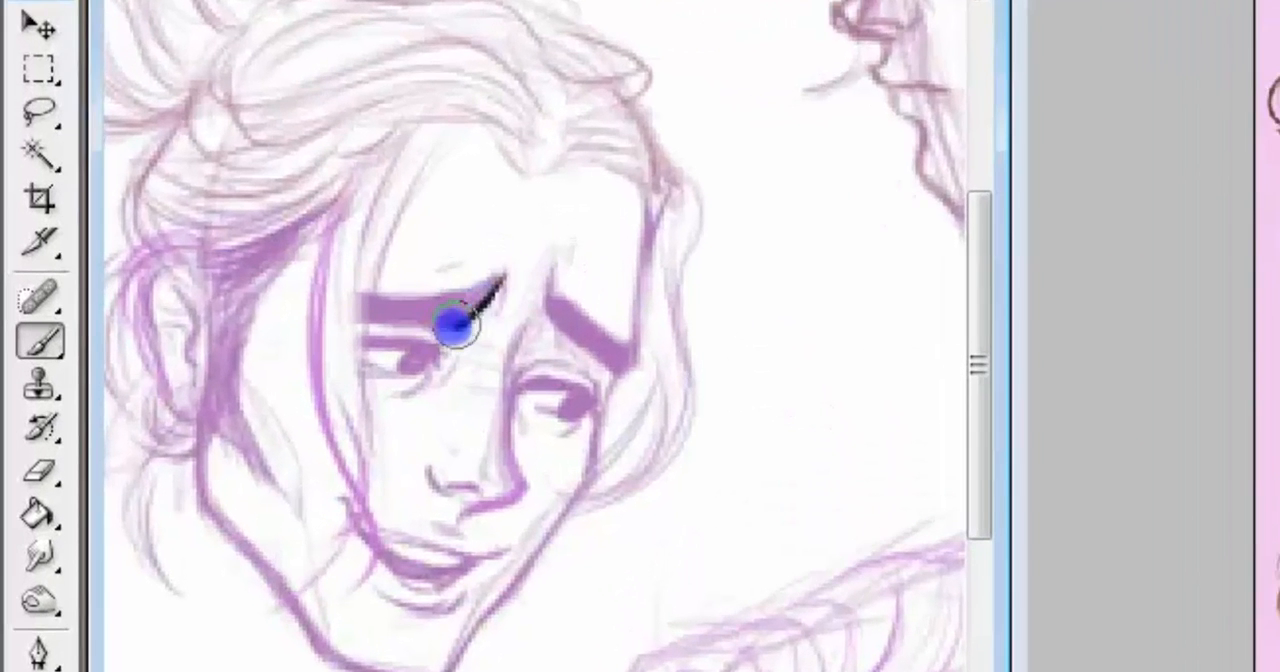
{"action": "left_click_drag", "start_coordinate": [216, 286], "coordinate": [238, 266]}
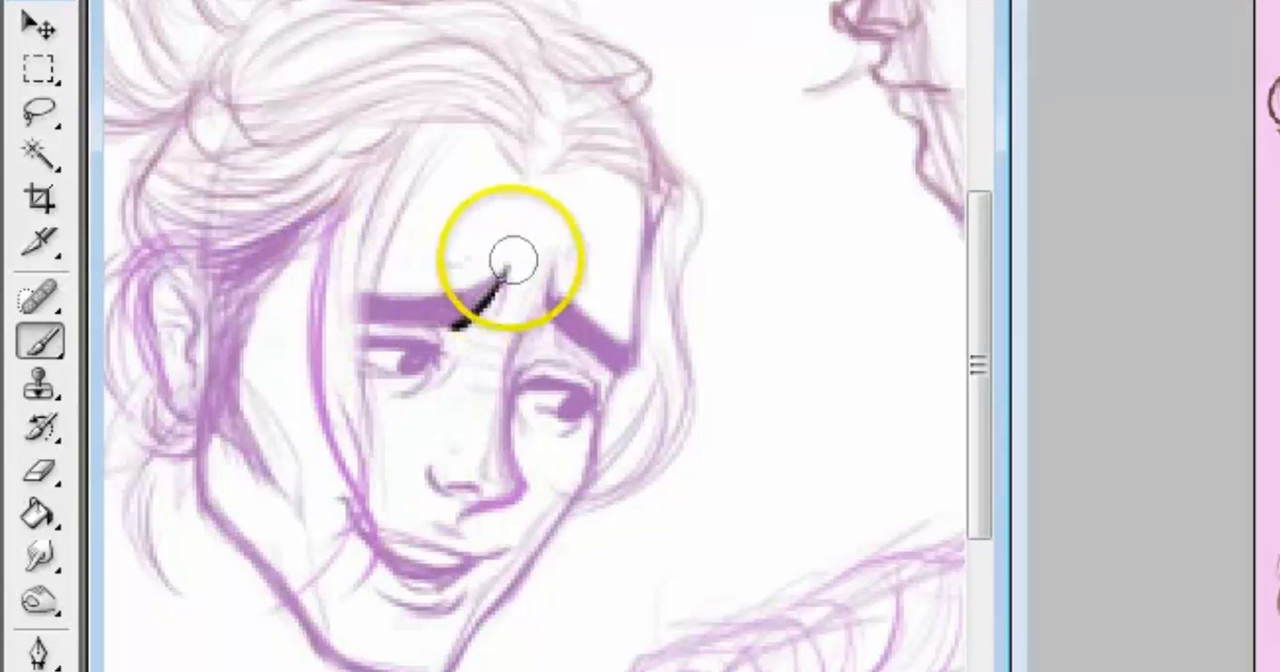
{"action": "right_click", "coordinate": [502, 266], "text": "alt"}
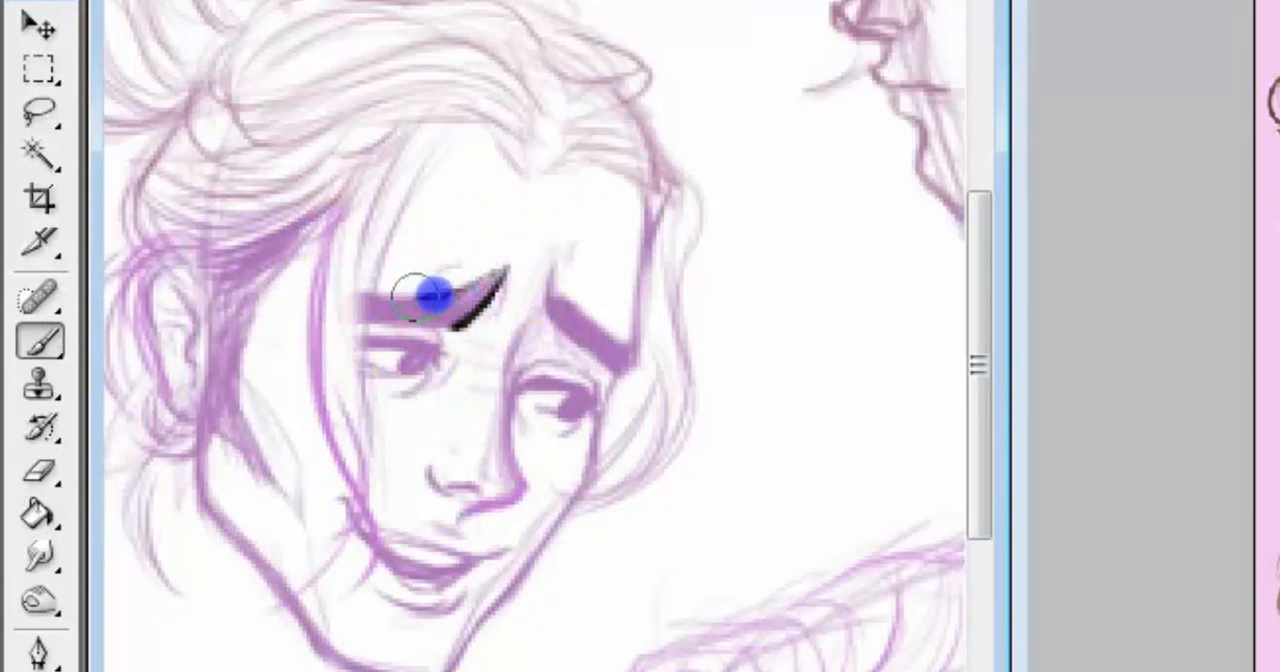
{"action": "mouse_move", "coordinate": [364, 295]}
{"action": "left_mouse_down"}
{"action": "mouse_move", "coordinate": [364, 321]}
{"action": "mouse_move", "coordinate": [414, 320]}
{"action": "left_mouse_up"}
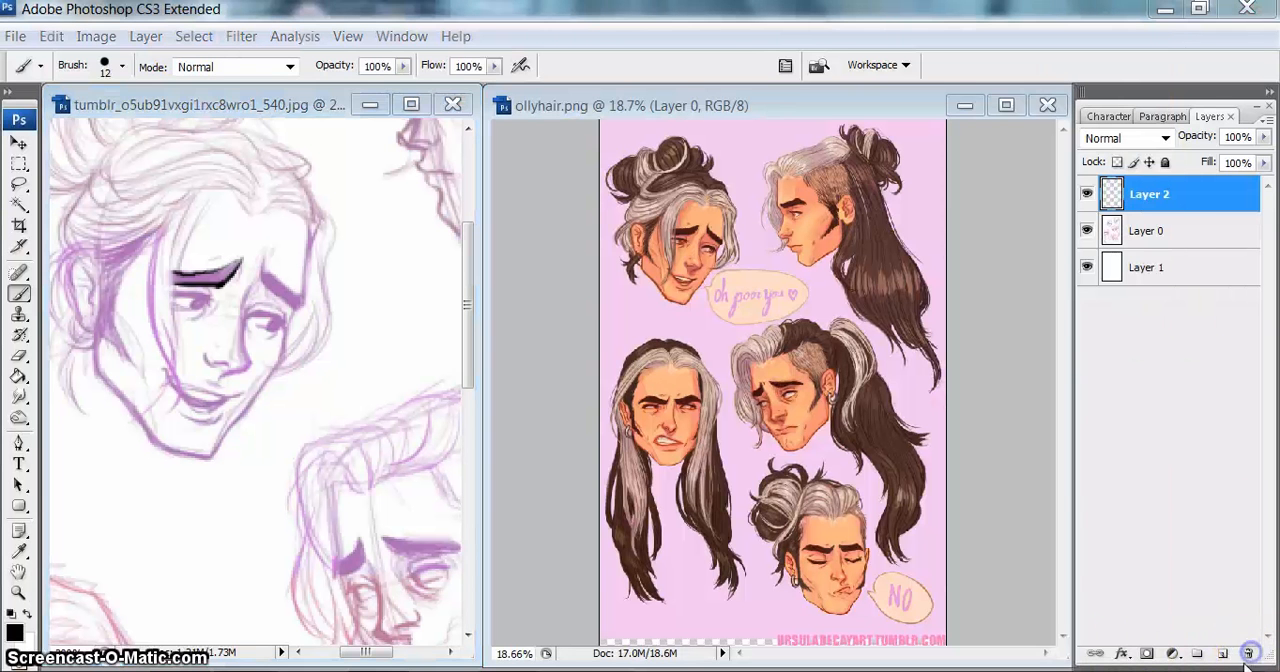
Step: Delete the layer holding the inked eyebrow and switch back to PaintTool SAI
{"action": "left_click", "coordinate": [1250, 657]}
{"action": "left_click", "coordinate": [620, 268]}
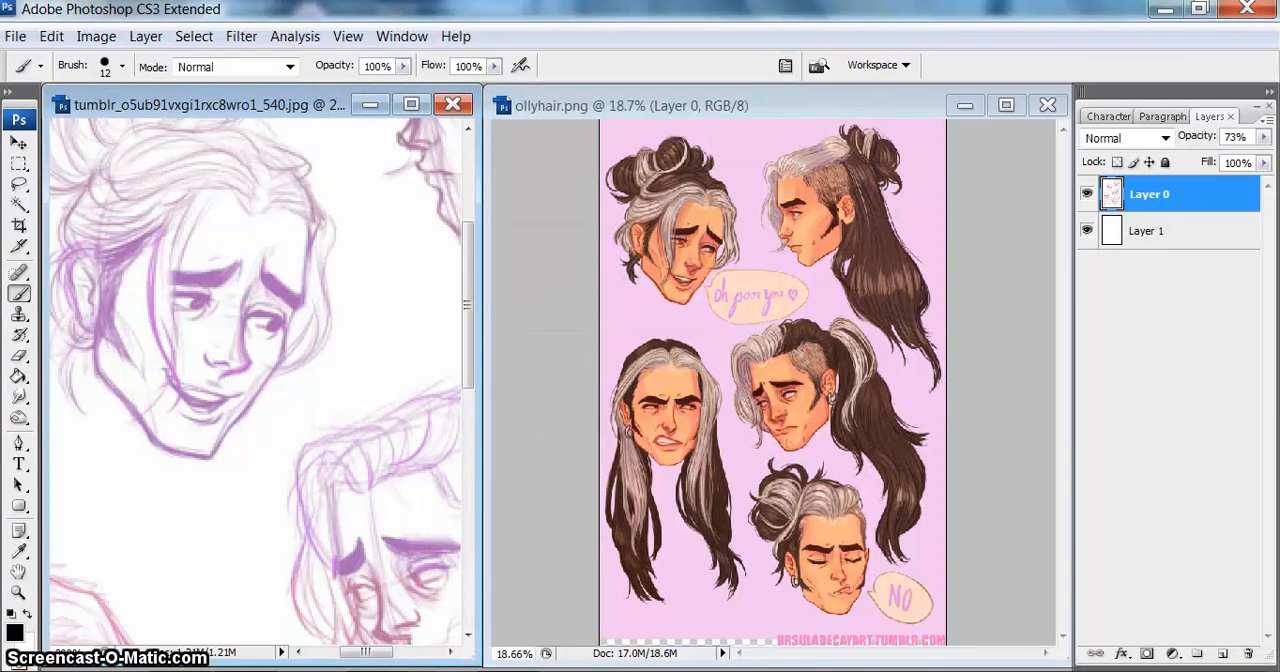
{"action": "key", "text": "alt+Tab"}
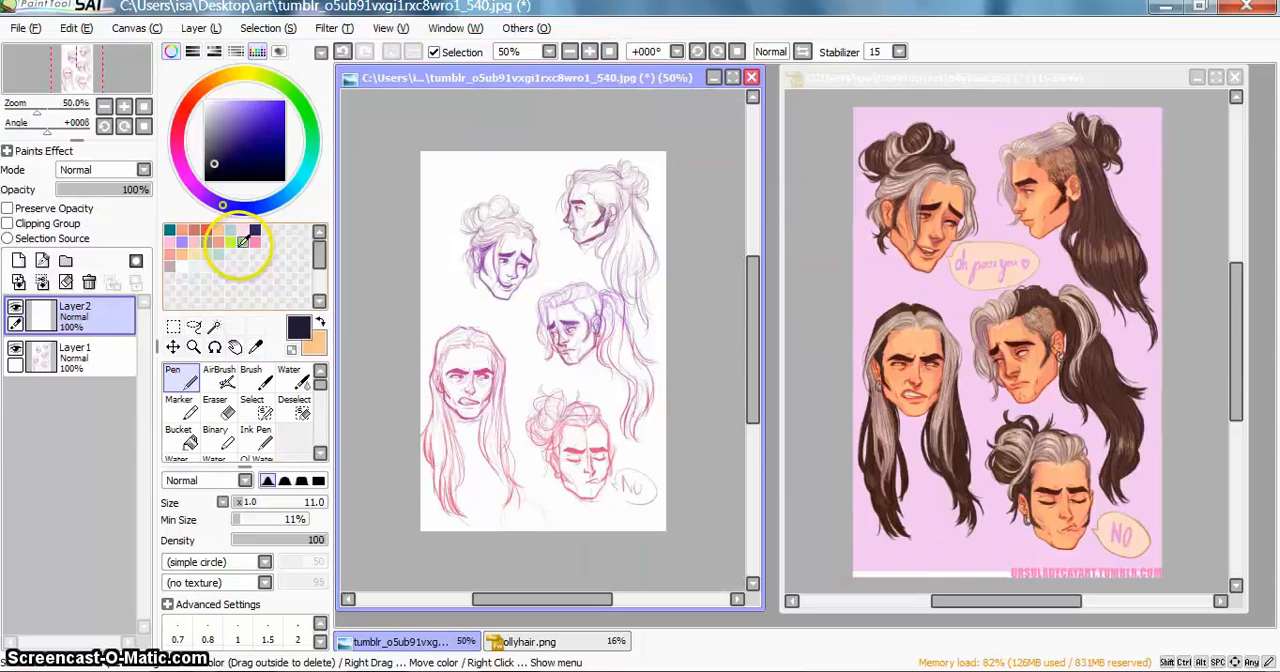
Step: Pick the green swatch, draw a long winding Pen line across the sketch on Layer2, and inspect the line enlarged
{"action": "left_click", "coordinate": [240, 244]}
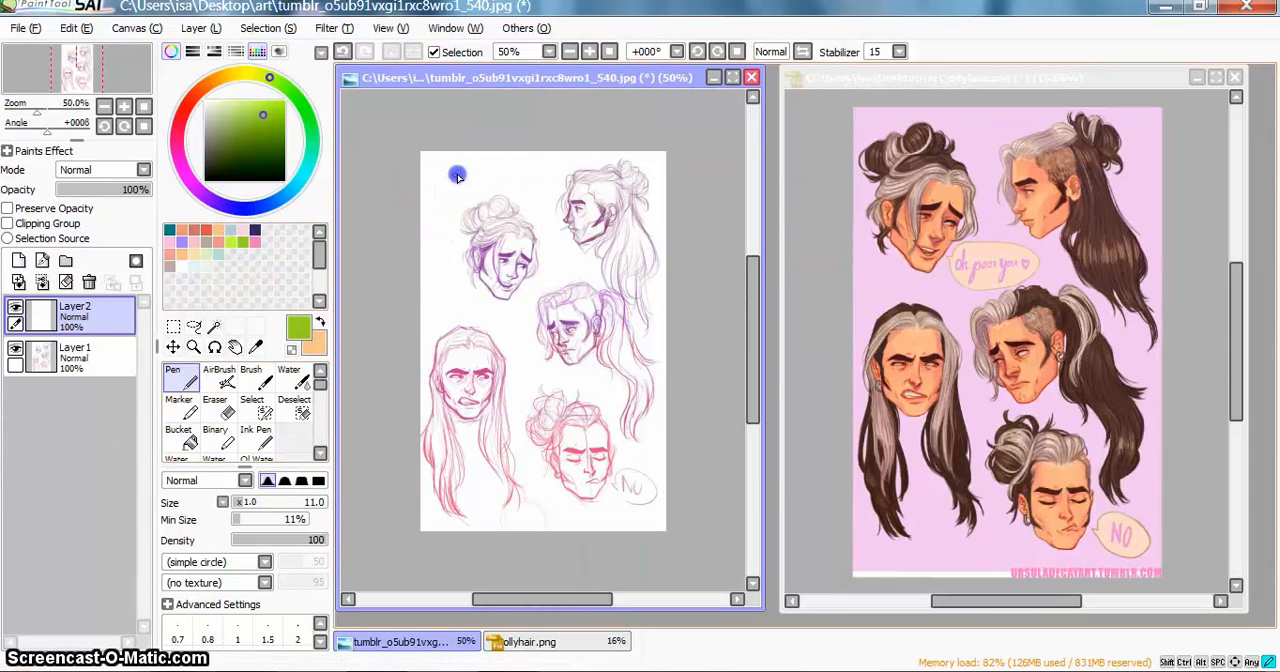
{"action": "mouse_move", "coordinate": [484, 177]}
{"action": "left_mouse_down"}
{"action": "mouse_move", "coordinate": [525, 183]}
{"action": "mouse_move", "coordinate": [547, 220]}
{"action": "mouse_move", "coordinate": [486, 228]}
{"action": "left_mouse_up"}
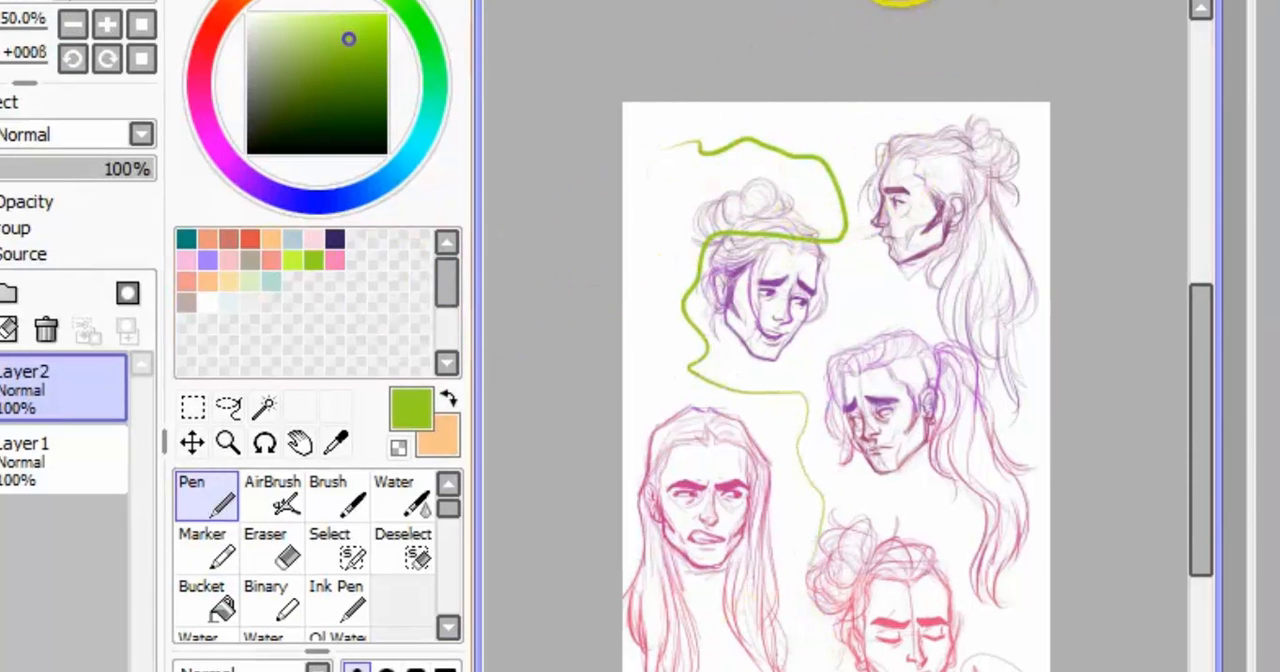
{"action": "key", "text": "Page_Up"}
{"action": "key", "text": "Page_Up"}
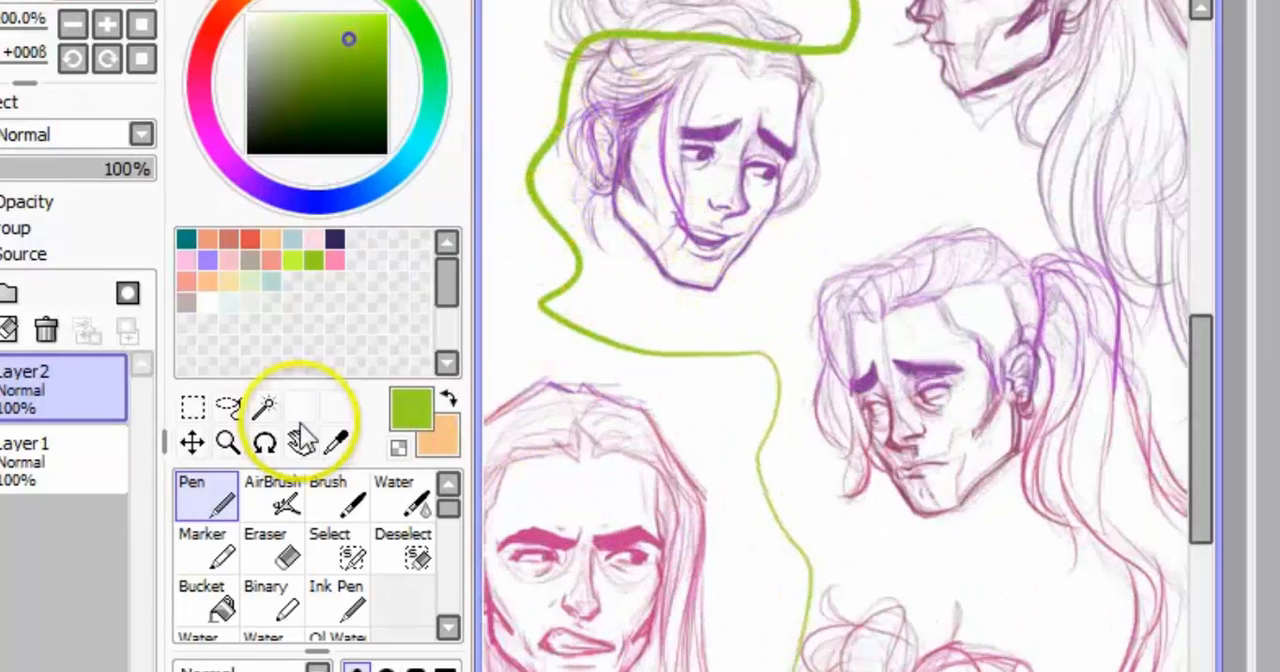
{"action": "left_click", "coordinate": [228, 443]}
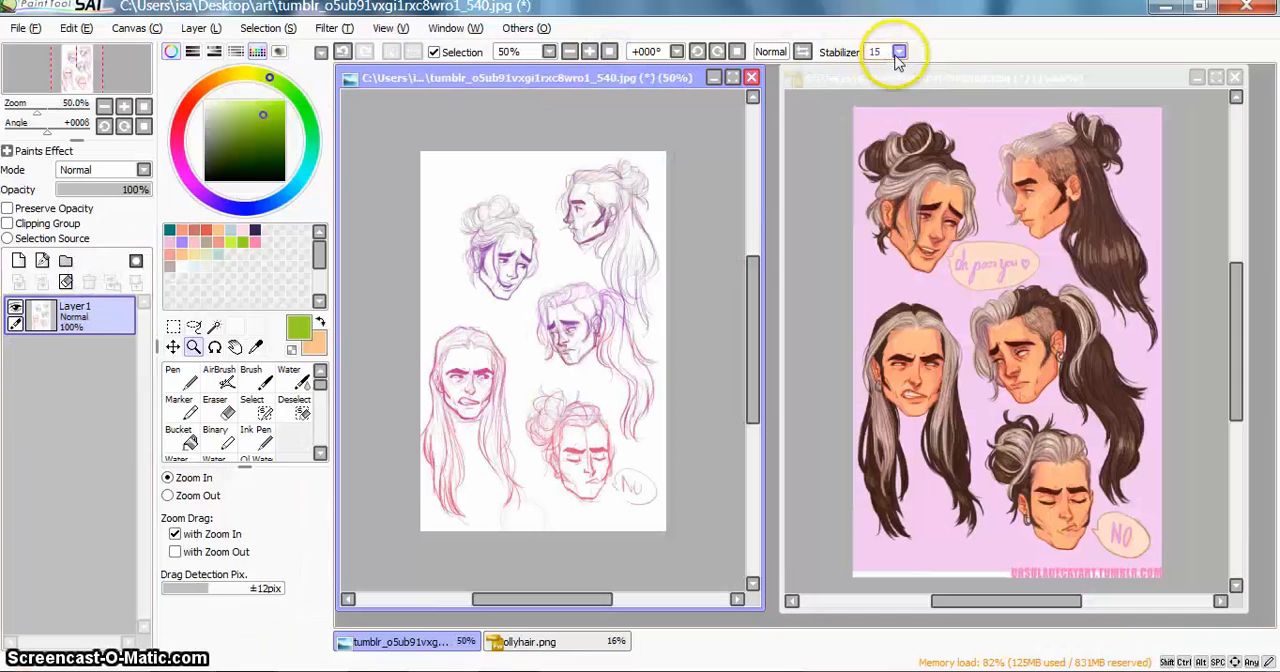
Step: Set the Stabilizer to 15 and paint five tapered vertical green Pen strokes side by side on the blank Layer2
{"action": "left_click", "coordinate": [899, 51]}
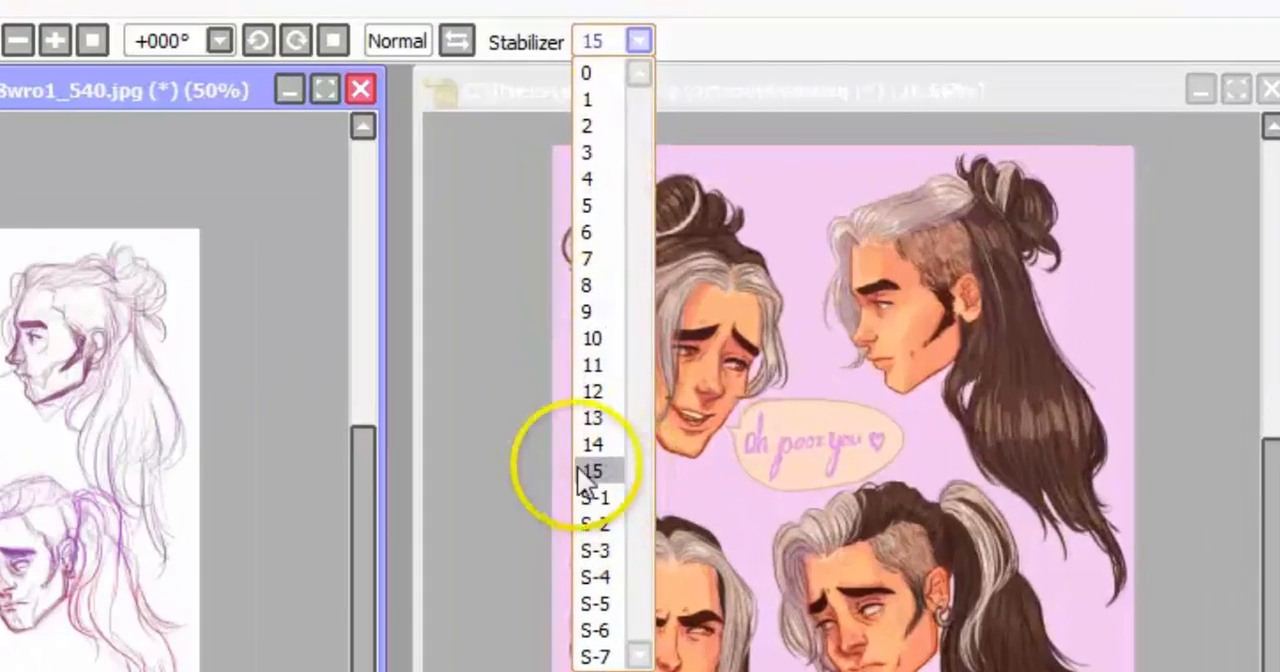
{"action": "left_click", "coordinate": [592, 471]}
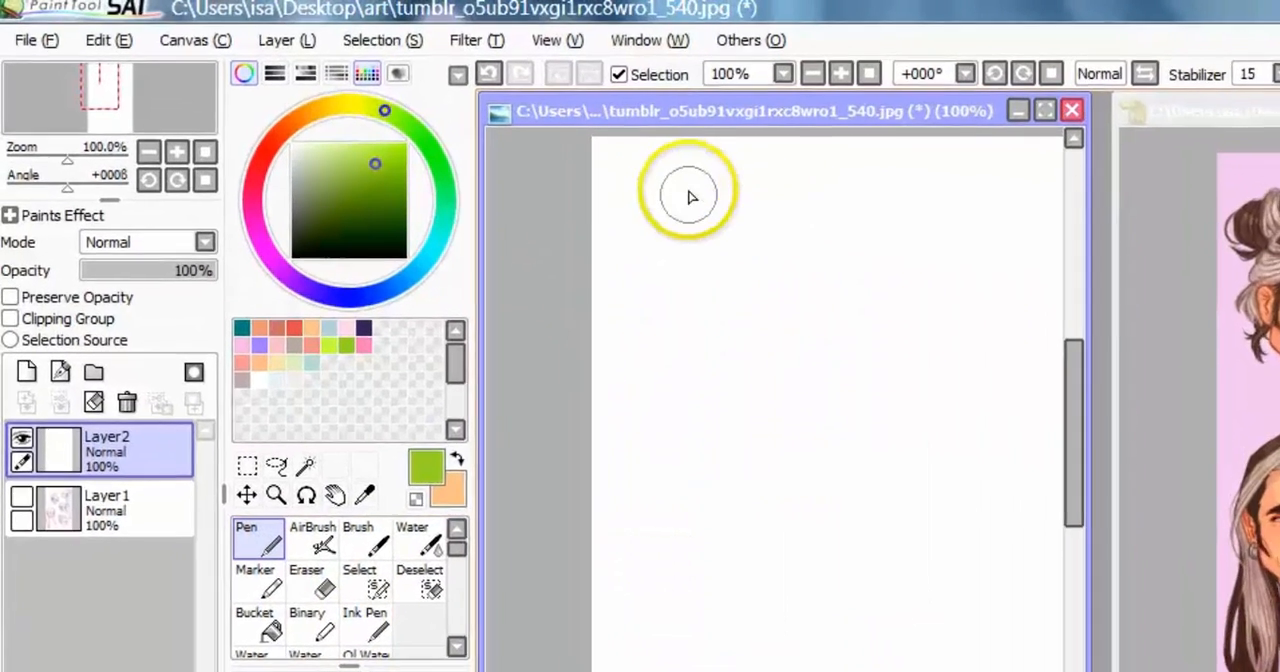
{"action": "left_click_drag", "start_coordinate": [481, 127], "coordinate": [486, 215]}
{"action": "left_click_drag", "start_coordinate": [701, 309], "coordinate": [713, 522]}
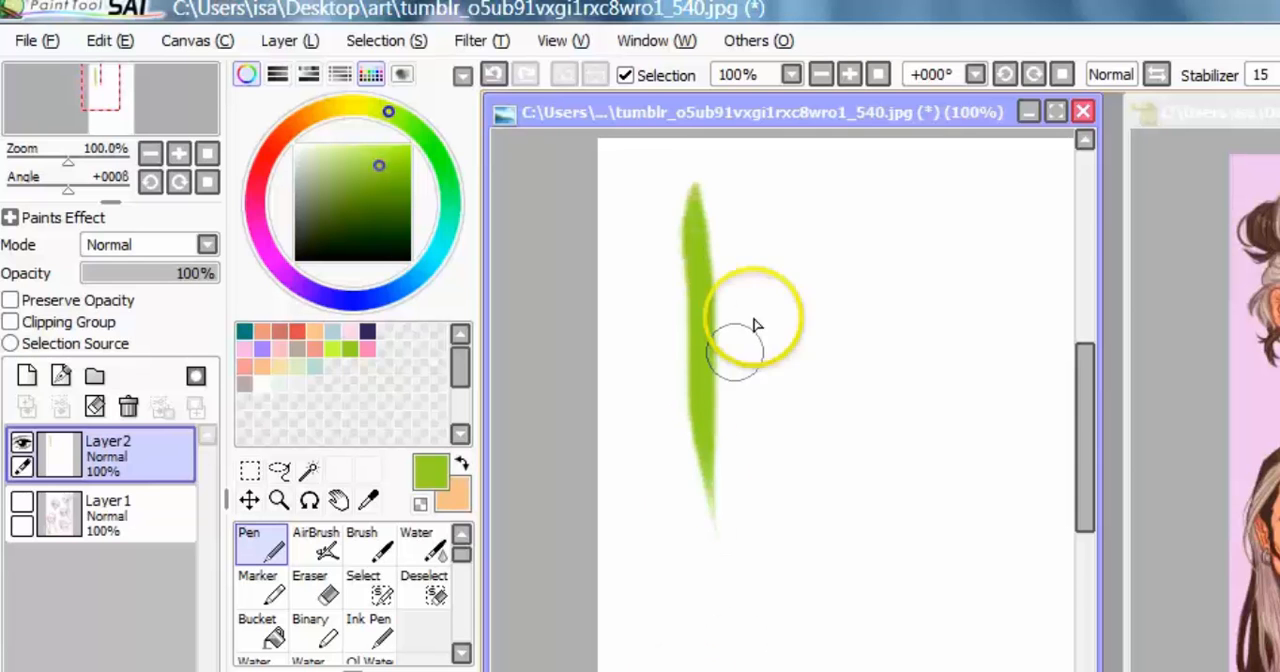
{"action": "left_click_drag", "start_coordinate": [748, 186], "coordinate": [752, 604]}
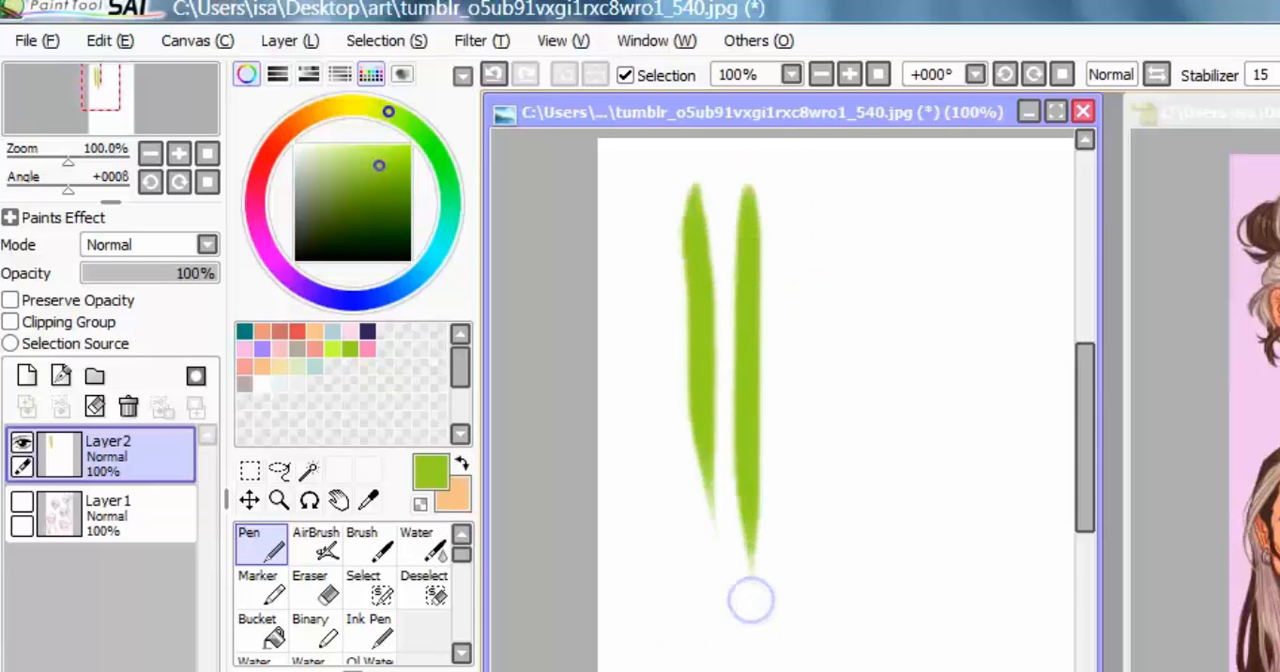
{"action": "left_click_drag", "start_coordinate": [790, 178], "coordinate": [788, 545]}
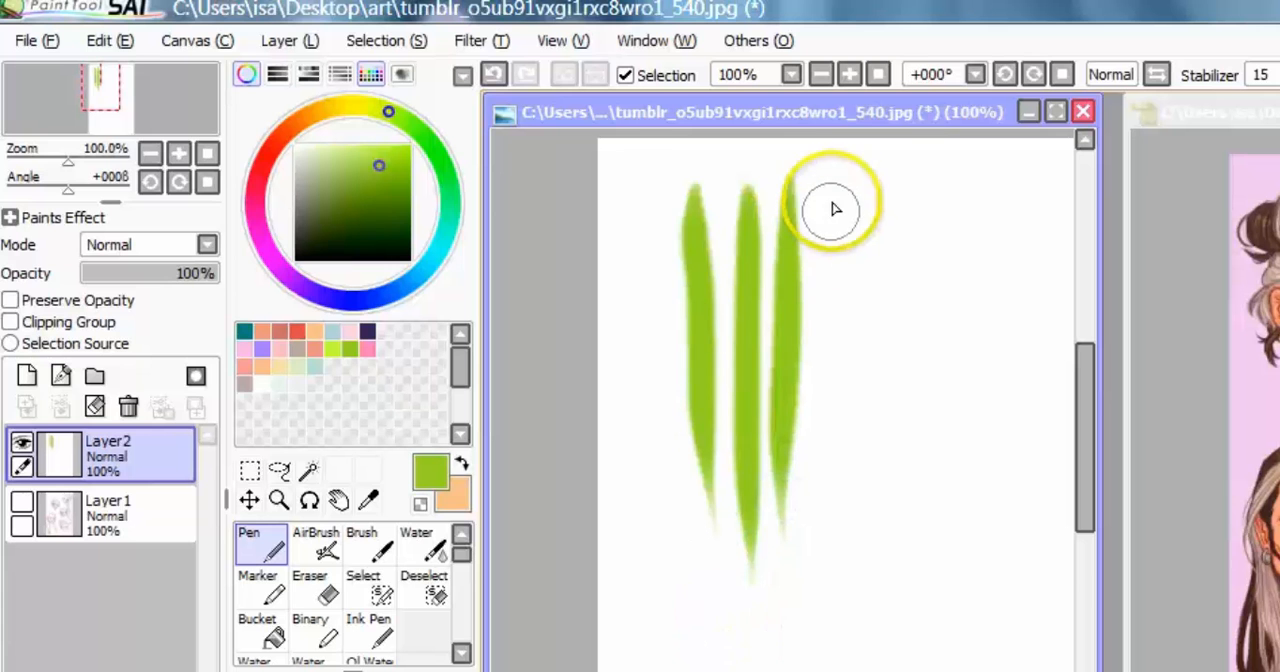
{"action": "left_click_drag", "start_coordinate": [833, 184], "coordinate": [831, 525]}
{"action": "left_click_drag", "start_coordinate": [870, 265], "coordinate": [849, 558]}
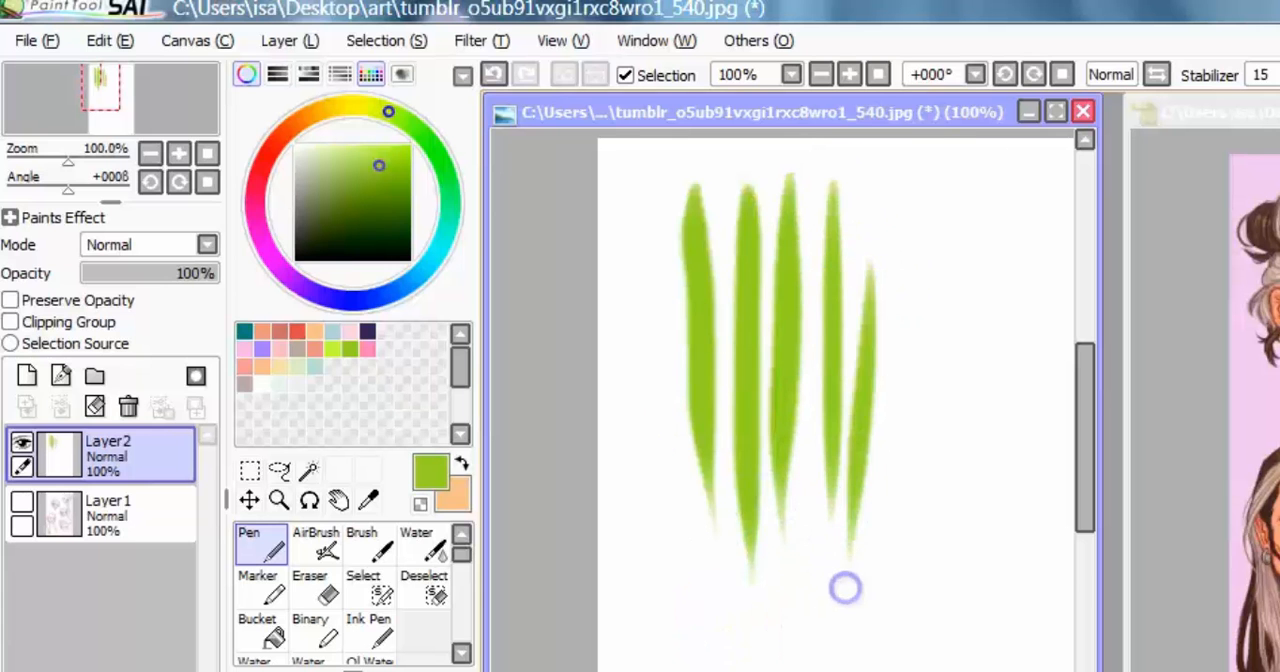
Step: Paint two tapered vertical green strokes with the AirBrush beside the Pen strokes
{"action": "left_click", "coordinate": [315, 540]}
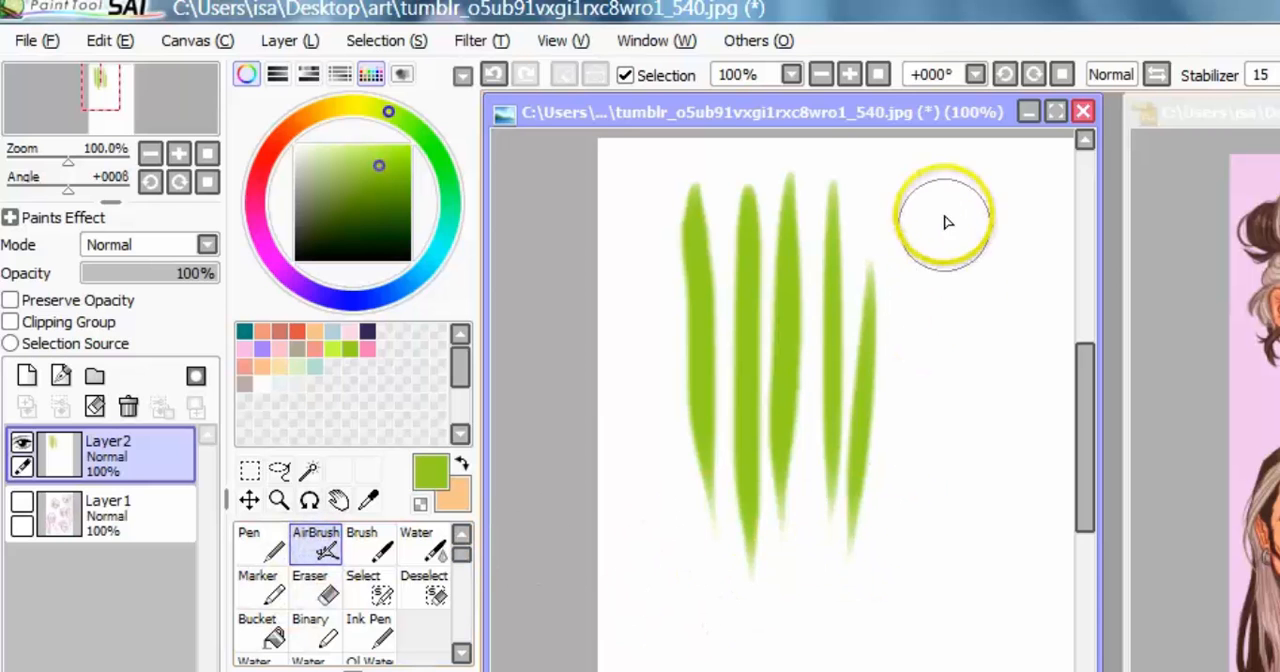
{"action": "left_click_drag", "start_coordinate": [948, 210], "coordinate": [950, 593]}
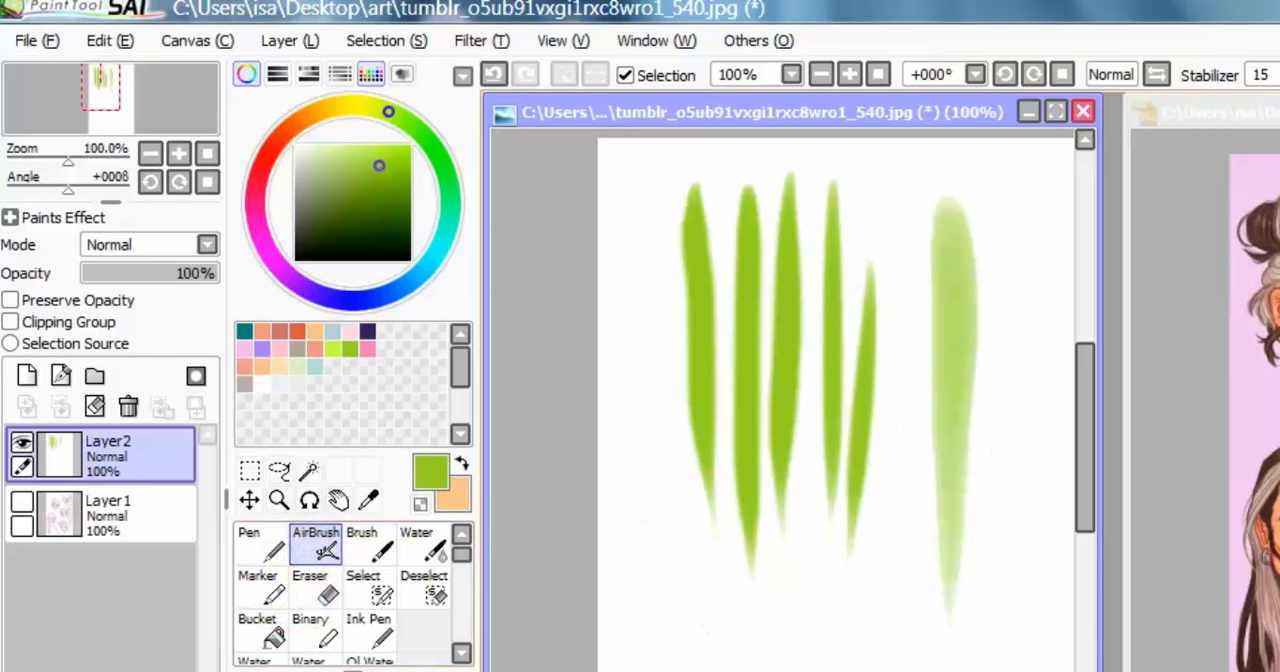
{"action": "scroll", "coordinate": [782, 400], "scroll_direction": "right", "scroll_amount": 3}
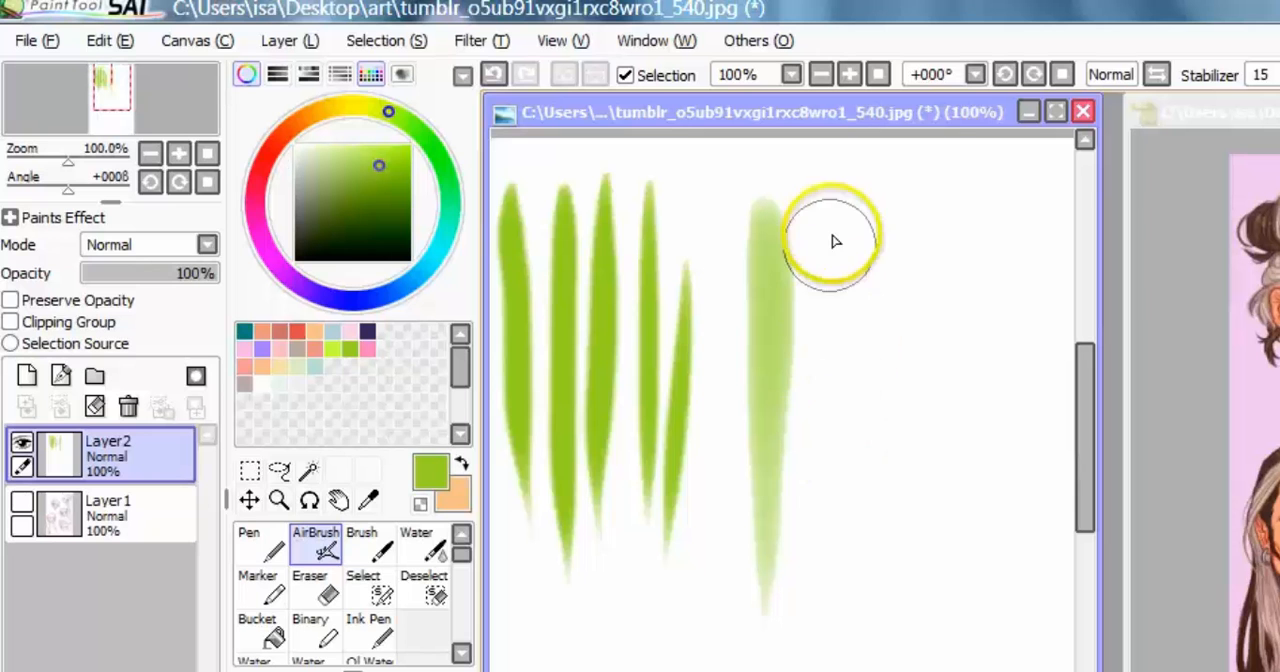
{"action": "mouse_move", "coordinate": [840, 195]}
{"action": "left_mouse_down"}
{"action": "mouse_move", "coordinate": [856, 357]}
{"action": "mouse_move", "coordinate": [850, 618]}
{"action": "left_mouse_up"}
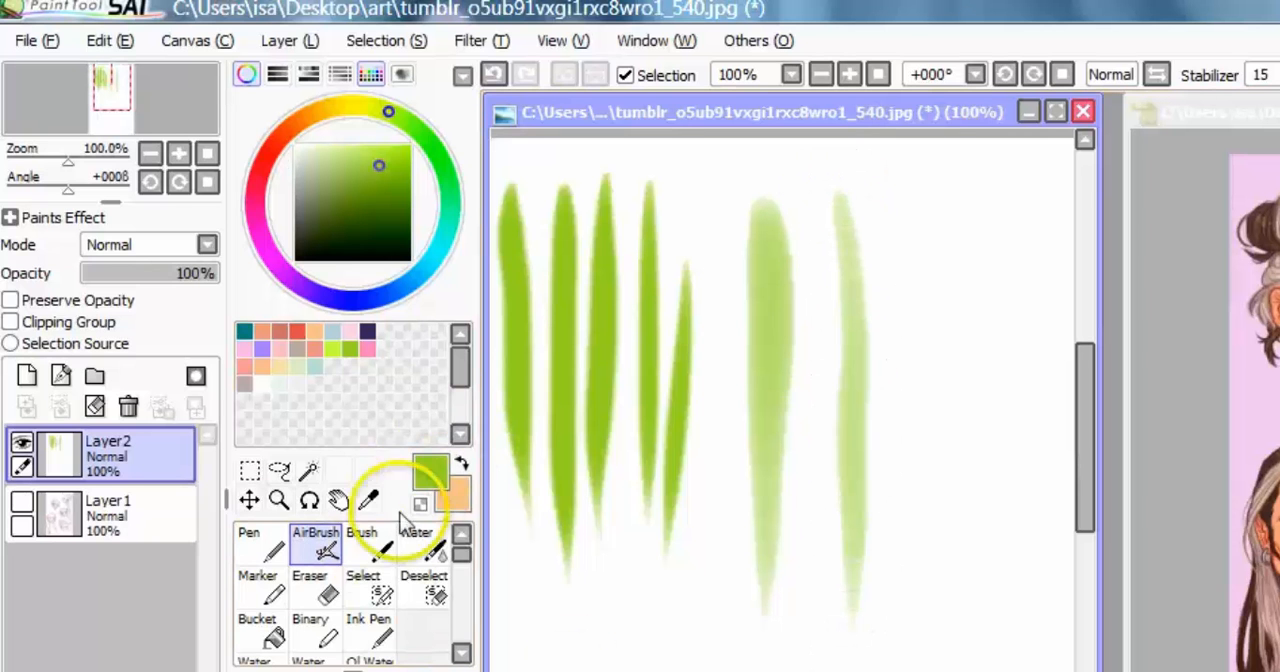
Step: Paint two long vertical green strokes with the Brush tool beside the AirBrush strokes
{"action": "left_click", "coordinate": [380, 558]}
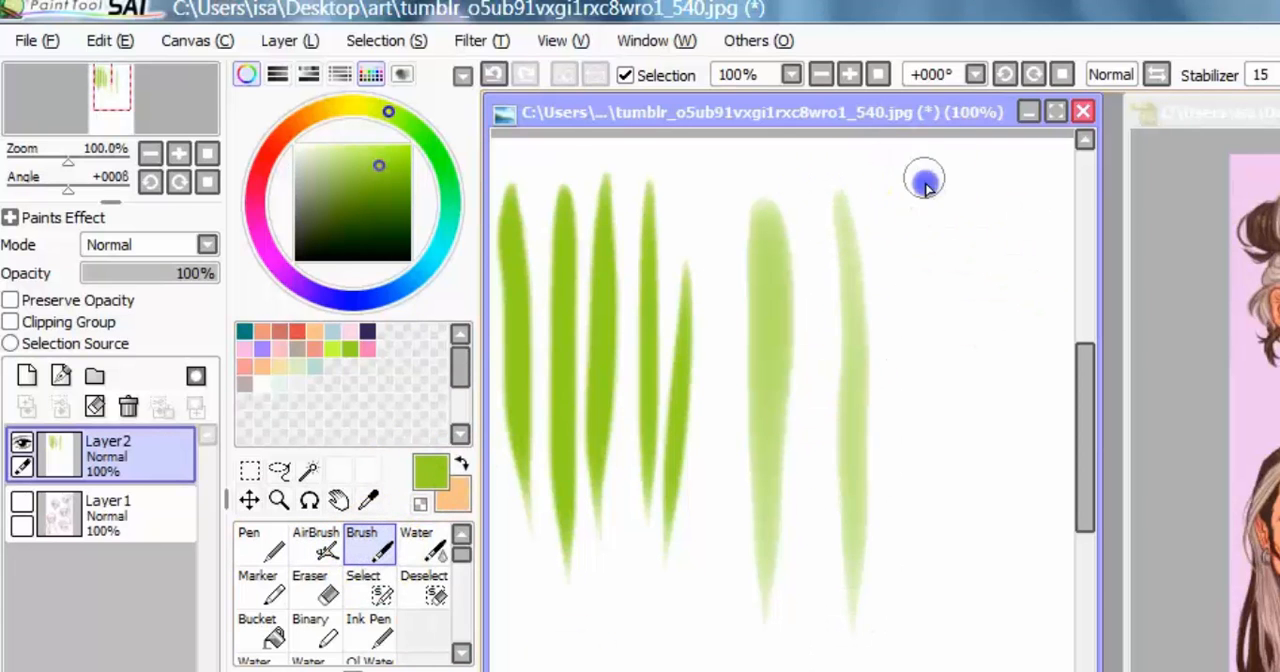
{"action": "left_click_drag", "start_coordinate": [923, 180], "coordinate": [940, 655]}
{"action": "left_click_drag", "start_coordinate": [980, 198], "coordinate": [985, 655]}
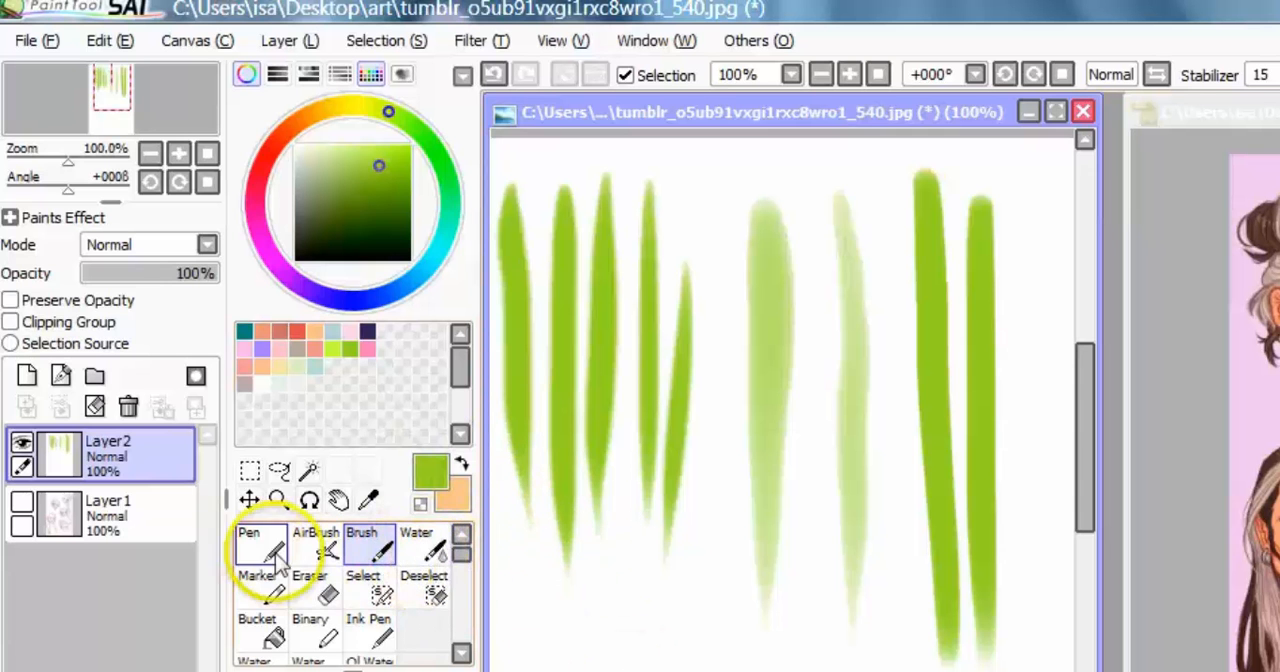
Step: Paint a thick diagonal pink stroke below the green ones and a purple Pen stroke of size 43 directly alongside it
{"action": "left_click", "coordinate": [422, 545]}
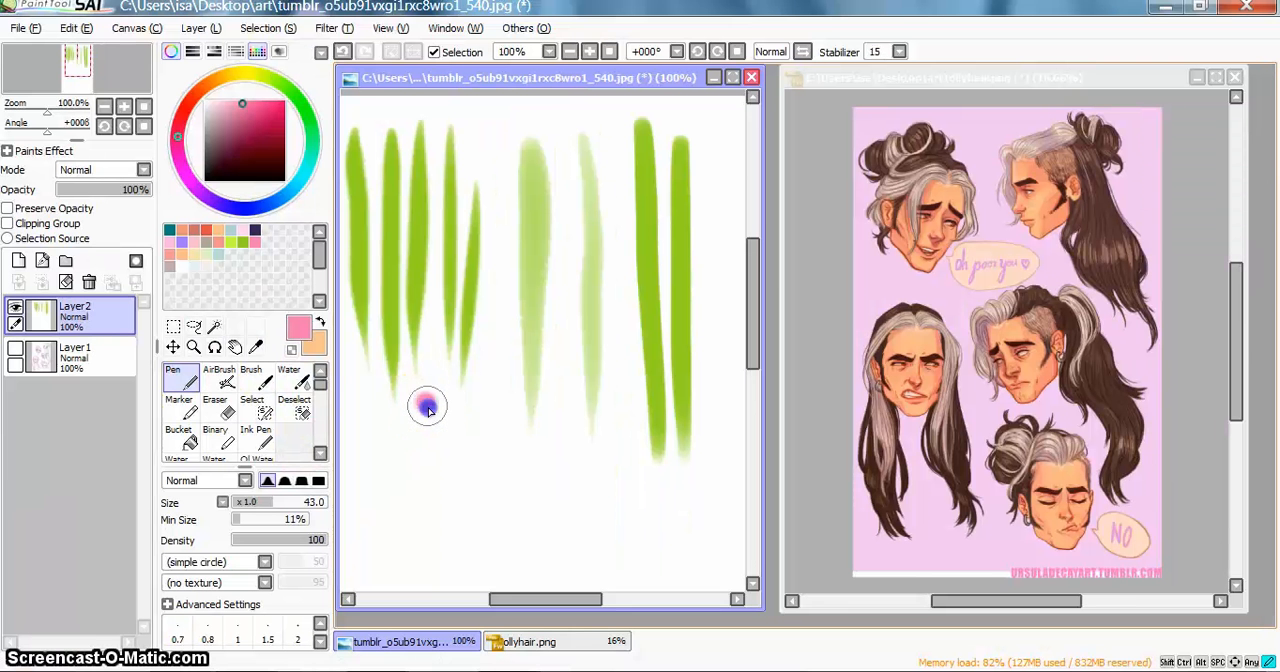
{"action": "left_click_drag", "start_coordinate": [427, 406], "coordinate": [503, 588]}
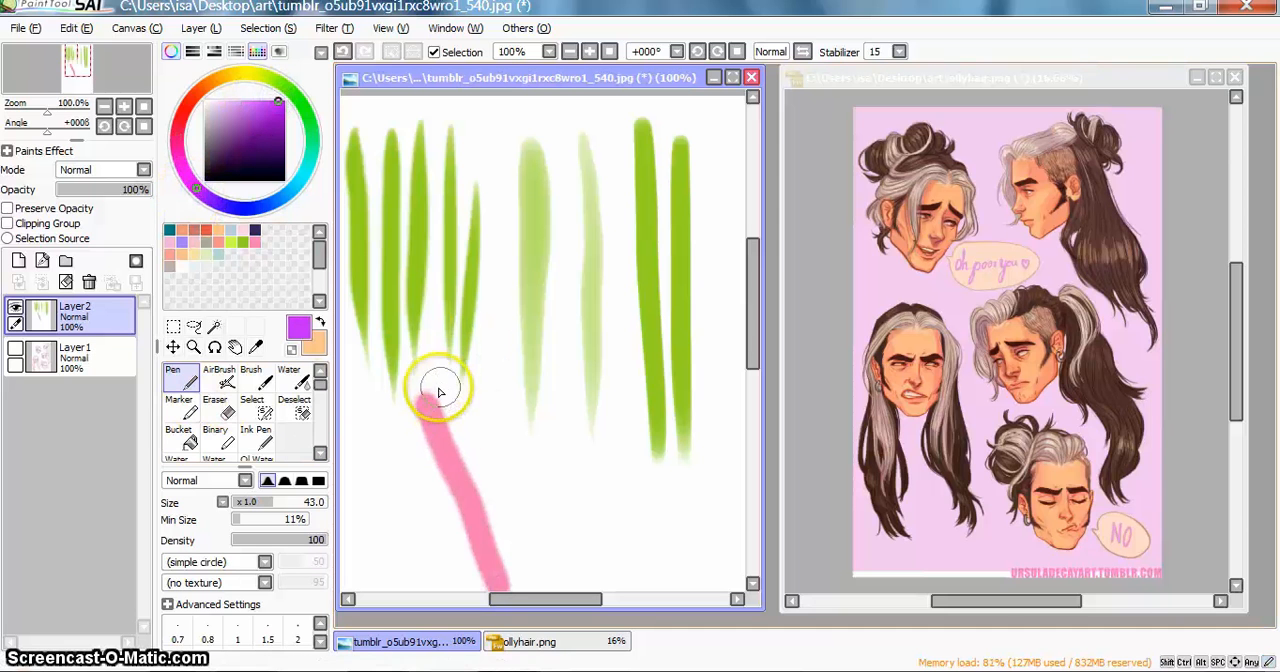
{"action": "left_click_drag", "start_coordinate": [446, 405], "coordinate": [535, 588]}
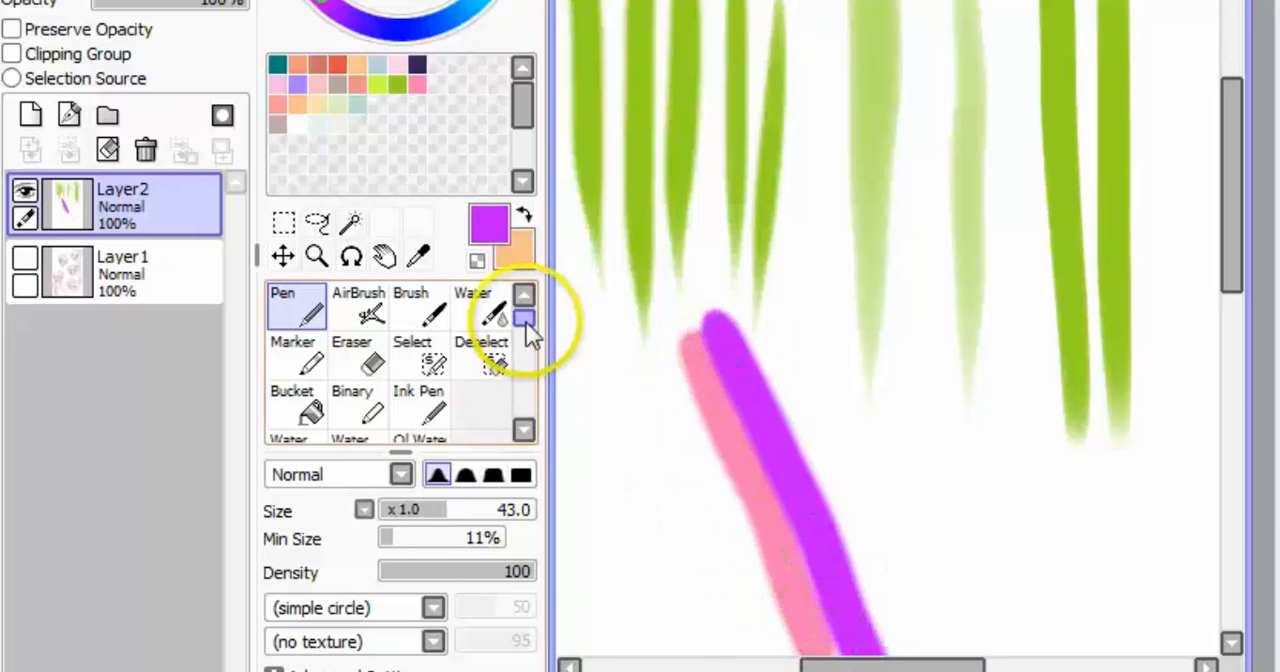
Step: Blend the pink and purple stroke, and paint darker purple Marker strokes of size 83 across the green strokes
{"action": "left_click", "coordinate": [487, 302]}
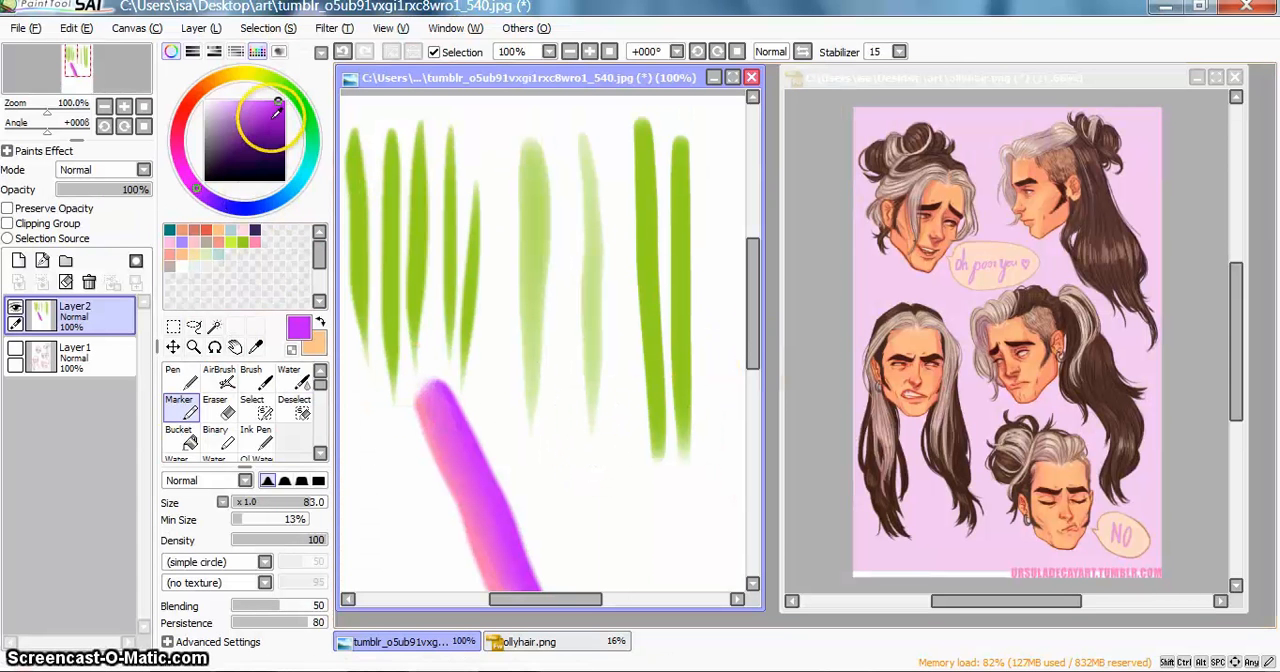
{"action": "mouse_move", "coordinate": [751, 309]}
{"action": "left_mouse_down"}
{"action": "mouse_move", "coordinate": [751, 337]}
{"action": "mouse_move", "coordinate": [757, 313]}
{"action": "left_mouse_up"}
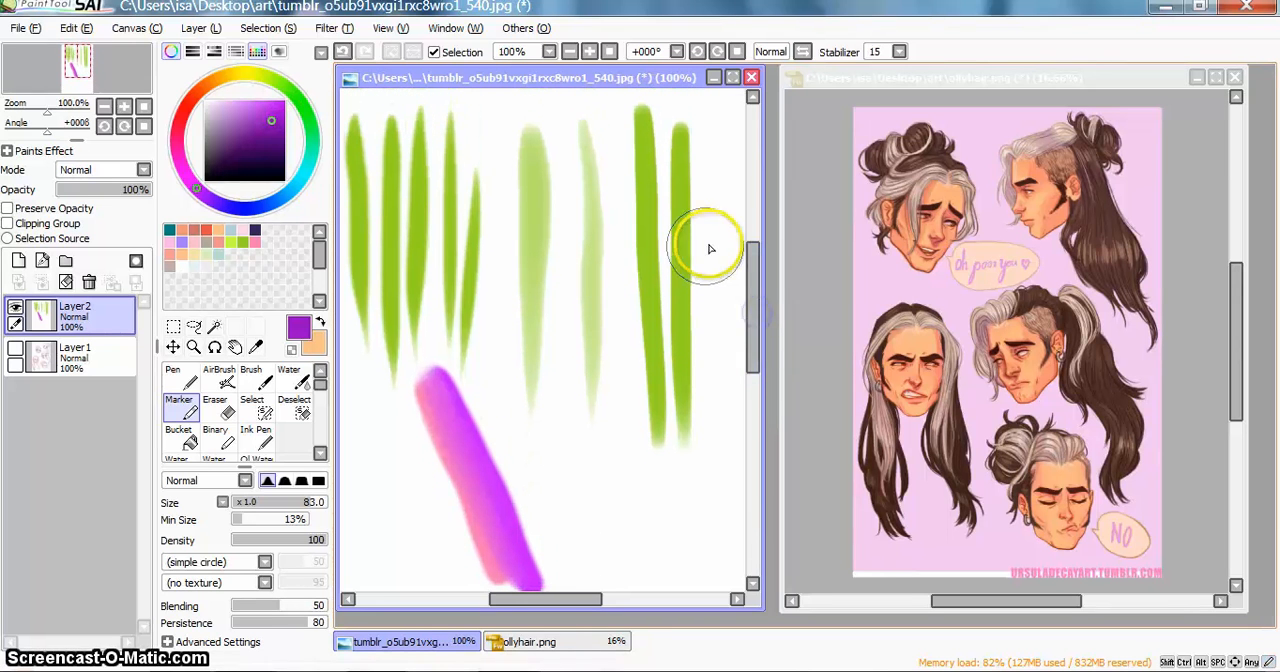
{"action": "mouse_move", "coordinate": [688, 231]}
{"action": "left_mouse_down"}
{"action": "mouse_move", "coordinate": [592, 281]}
{"action": "mouse_move", "coordinate": [544, 340]}
{"action": "left_mouse_up"}
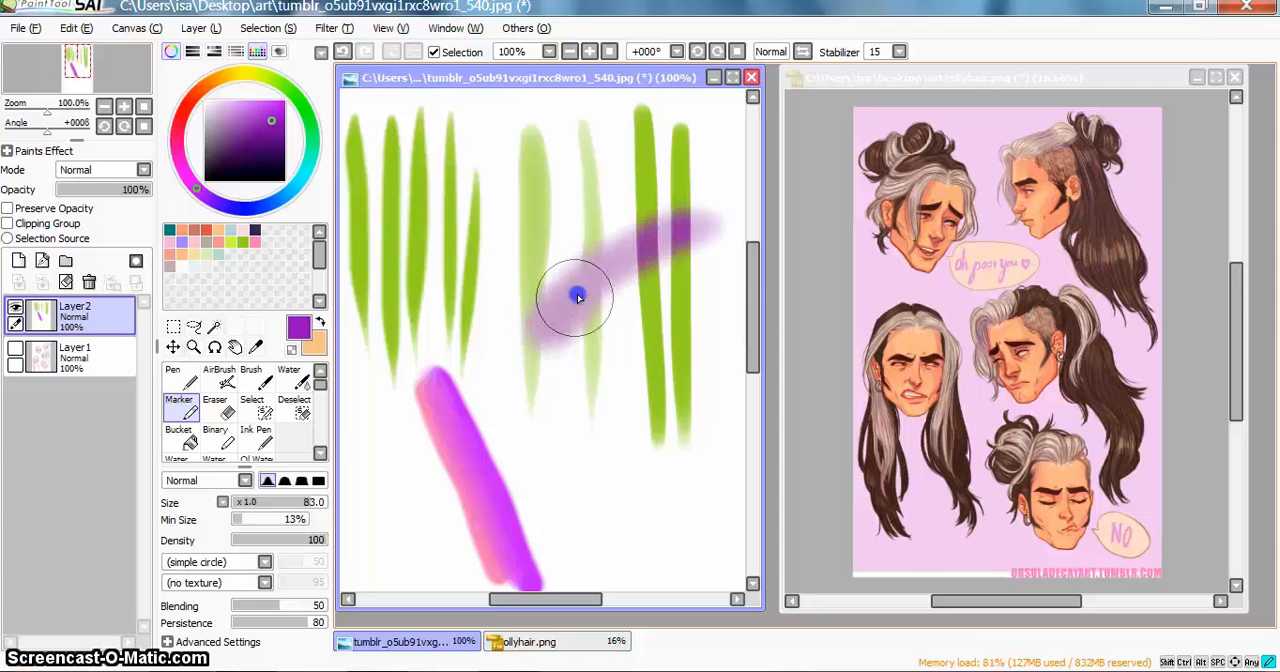
{"action": "mouse_move", "coordinate": [578, 297]}
{"action": "left_mouse_down"}
{"action": "mouse_move", "coordinate": [712, 218]}
{"action": "mouse_move", "coordinate": [672, 220]}
{"action": "mouse_move", "coordinate": [603, 257]}
{"action": "left_mouse_up"}
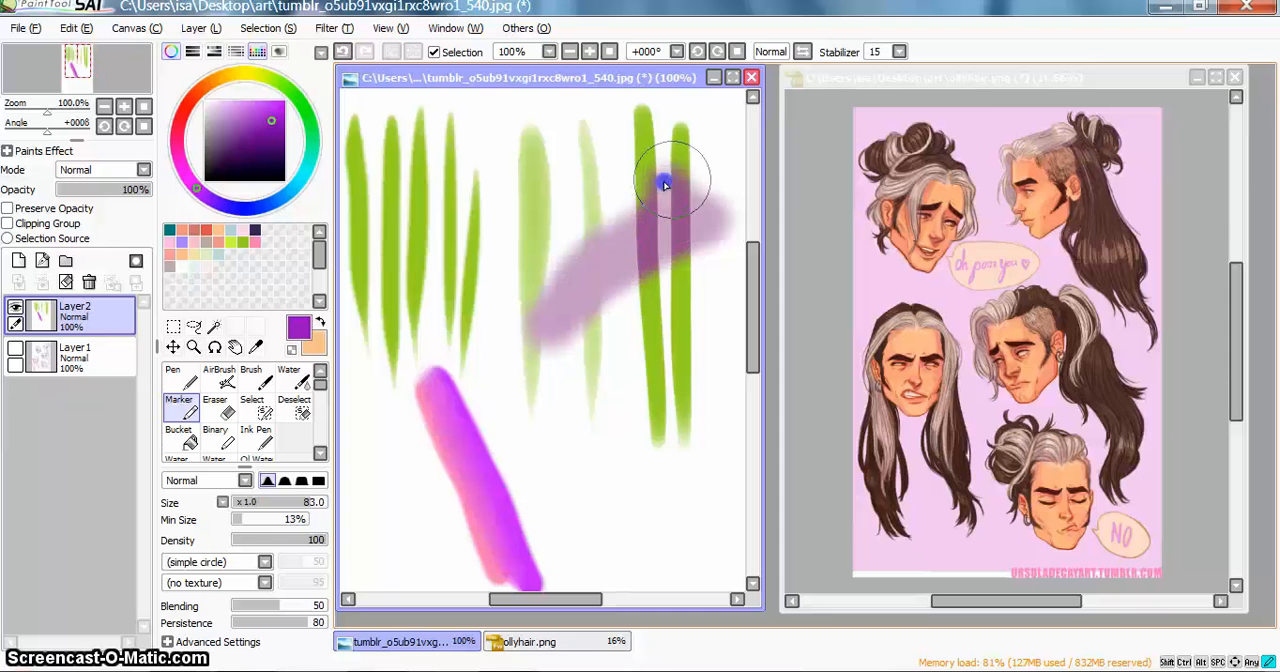
{"action": "mouse_move", "coordinate": [665, 185]}
{"action": "left_mouse_down"}
{"action": "mouse_move", "coordinate": [682, 154]}
{"action": "mouse_move", "coordinate": [682, 310]}
{"action": "left_mouse_up"}
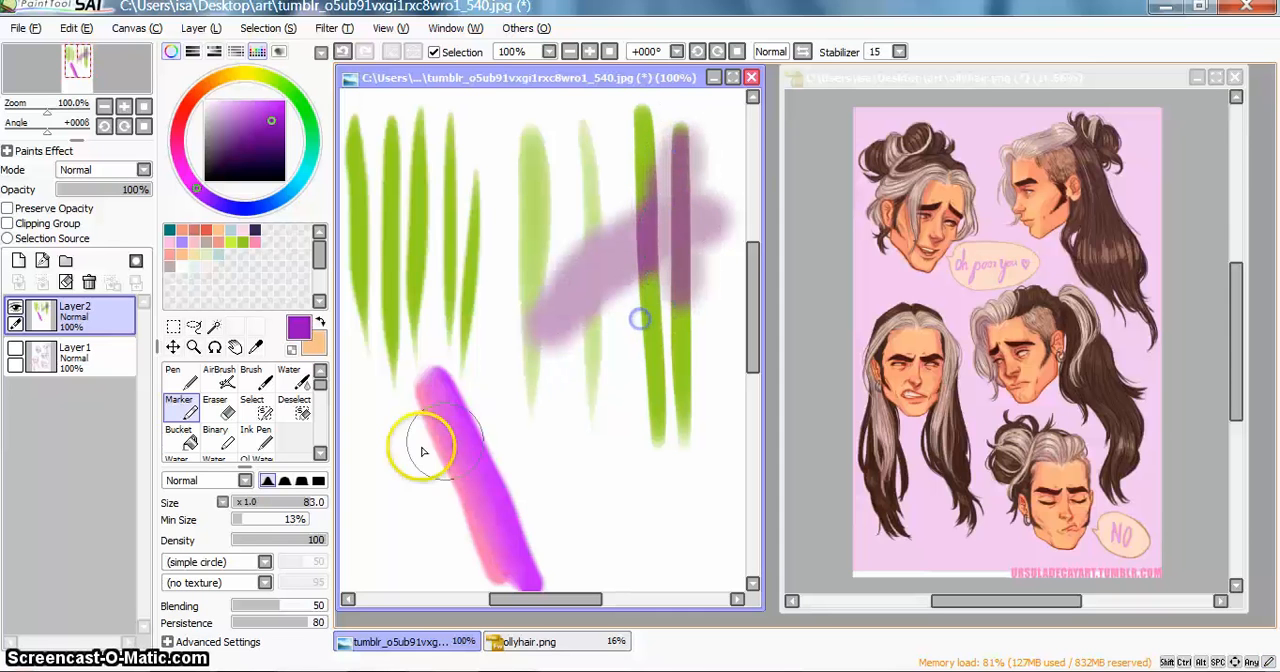
{"action": "mouse_move", "coordinate": [423, 451]}
{"action": "left_mouse_down"}
{"action": "mouse_move", "coordinate": [465, 413]}
{"action": "mouse_move", "coordinate": [435, 439]}
{"action": "mouse_move", "coordinate": [457, 413]}
{"action": "mouse_move", "coordinate": [454, 346]}
{"action": "mouse_move", "coordinate": [421, 277]}
{"action": "mouse_move", "coordinate": [444, 285]}
{"action": "mouse_move", "coordinate": [400, 299]}
{"action": "mouse_move", "coordinate": [409, 313]}
{"action": "mouse_move", "coordinate": [388, 284]}
{"action": "mouse_move", "coordinate": [391, 363]}
{"action": "left_mouse_up"}
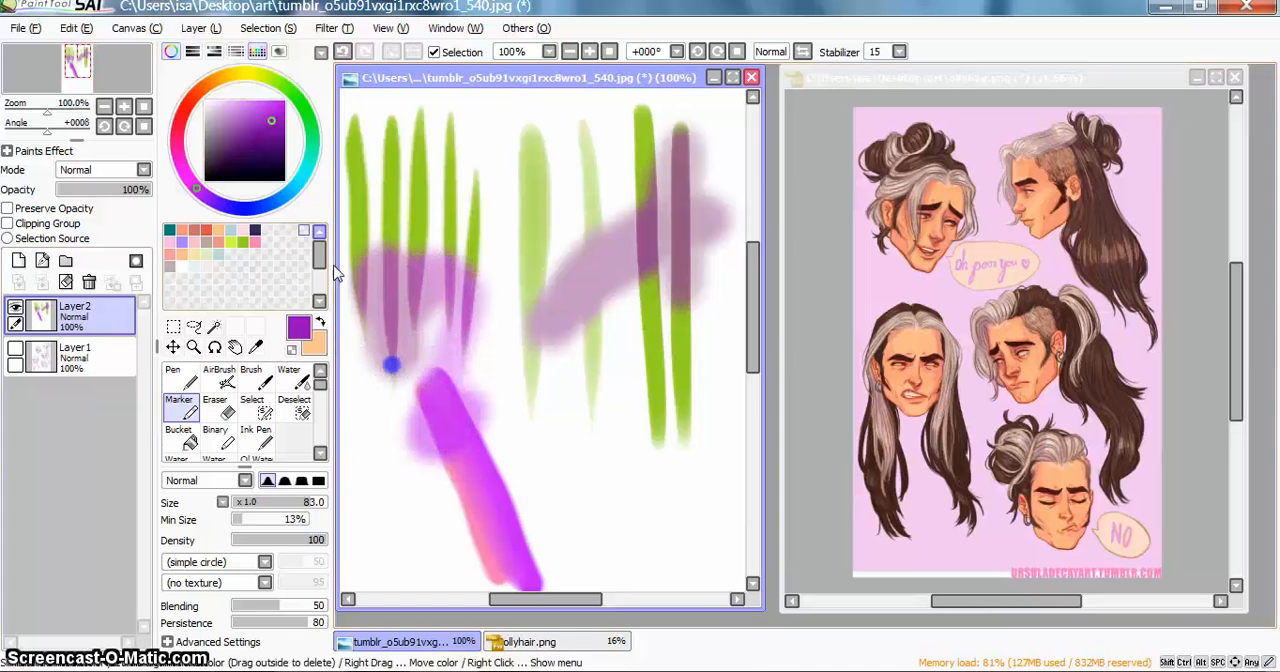
Step: Erase the middle area between the Pen and AirBrush strokes with the Eraser at size 92
{"action": "left_click", "coordinate": [215, 407]}
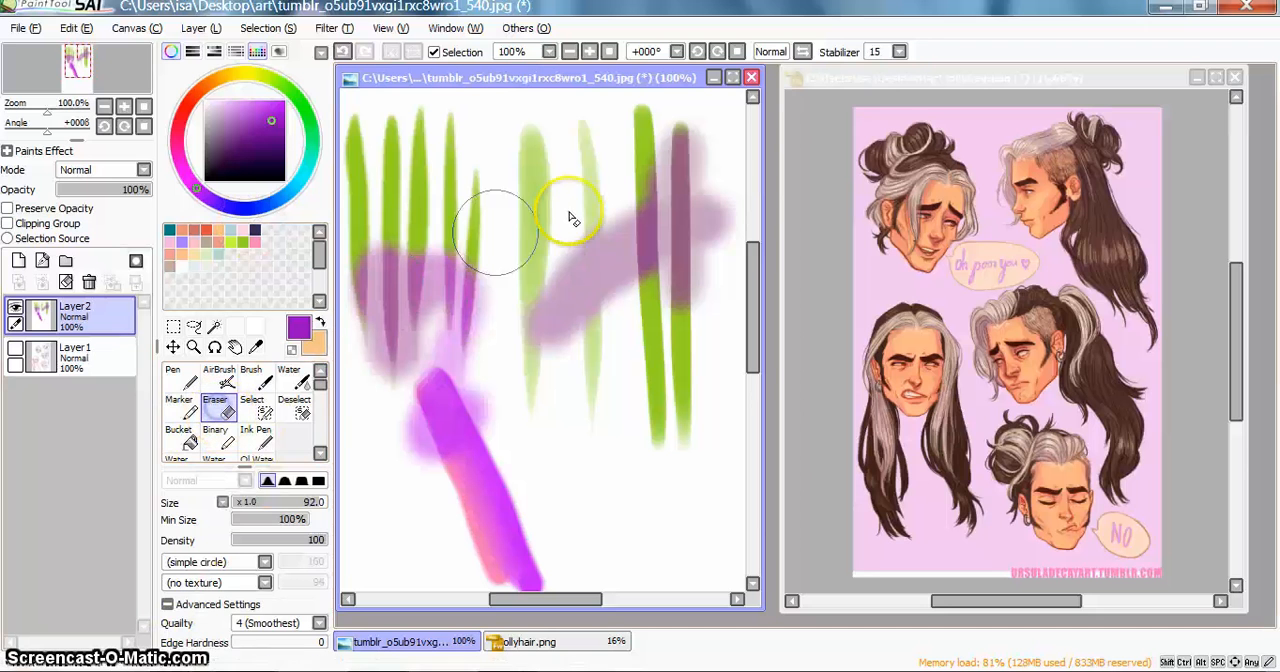
{"action": "mouse_move", "coordinate": [506, 249]}
{"action": "left_mouse_down"}
{"action": "mouse_move", "coordinate": [543, 257]}
{"action": "mouse_move", "coordinate": [535, 423]}
{"action": "mouse_move", "coordinate": [597, 492]}
{"action": "left_mouse_up"}
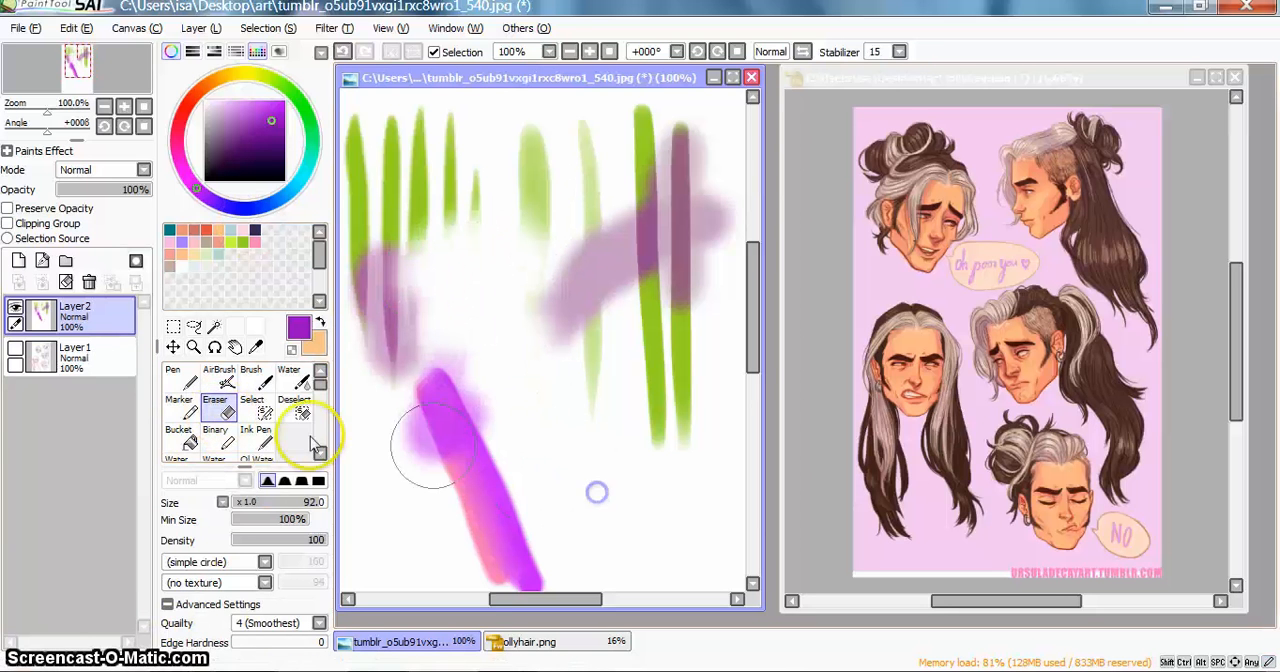
Step: Cover the whole "oh poor you" speech bubble in ollyhair.png with a selection painted by the Select brush at size 48
{"action": "left_click", "coordinate": [260, 415]}
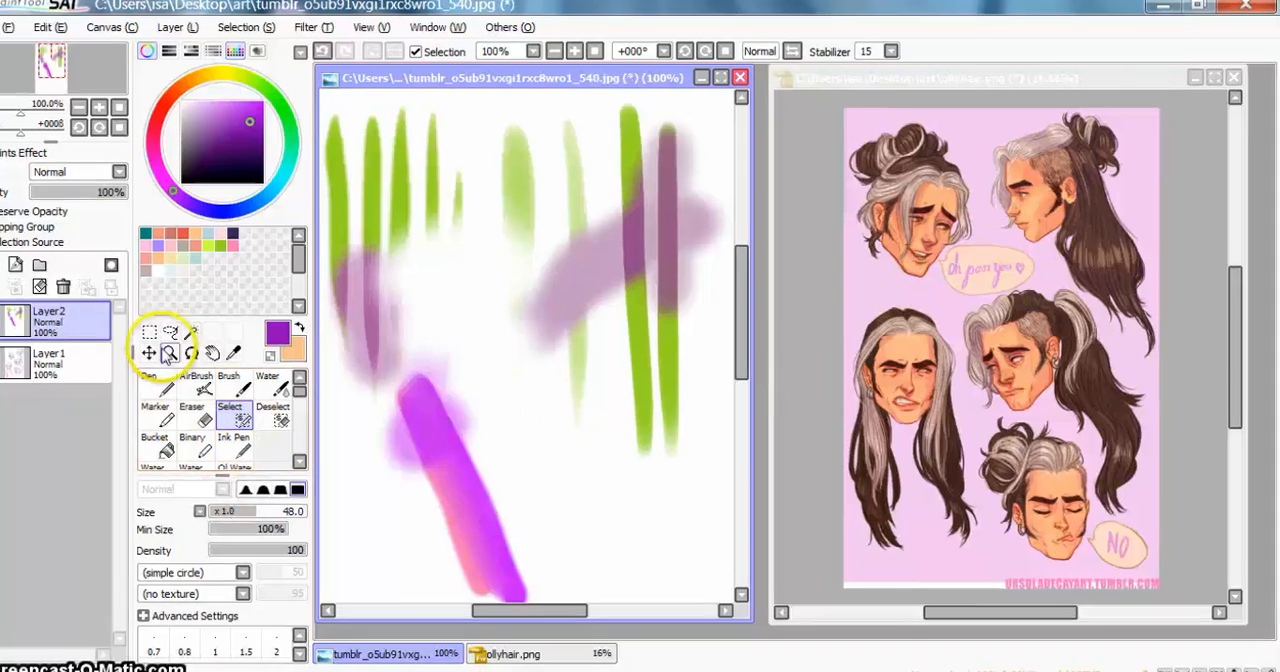
{"action": "left_click", "coordinate": [168, 354]}
{"action": "left_click", "coordinate": [1050, 439]}
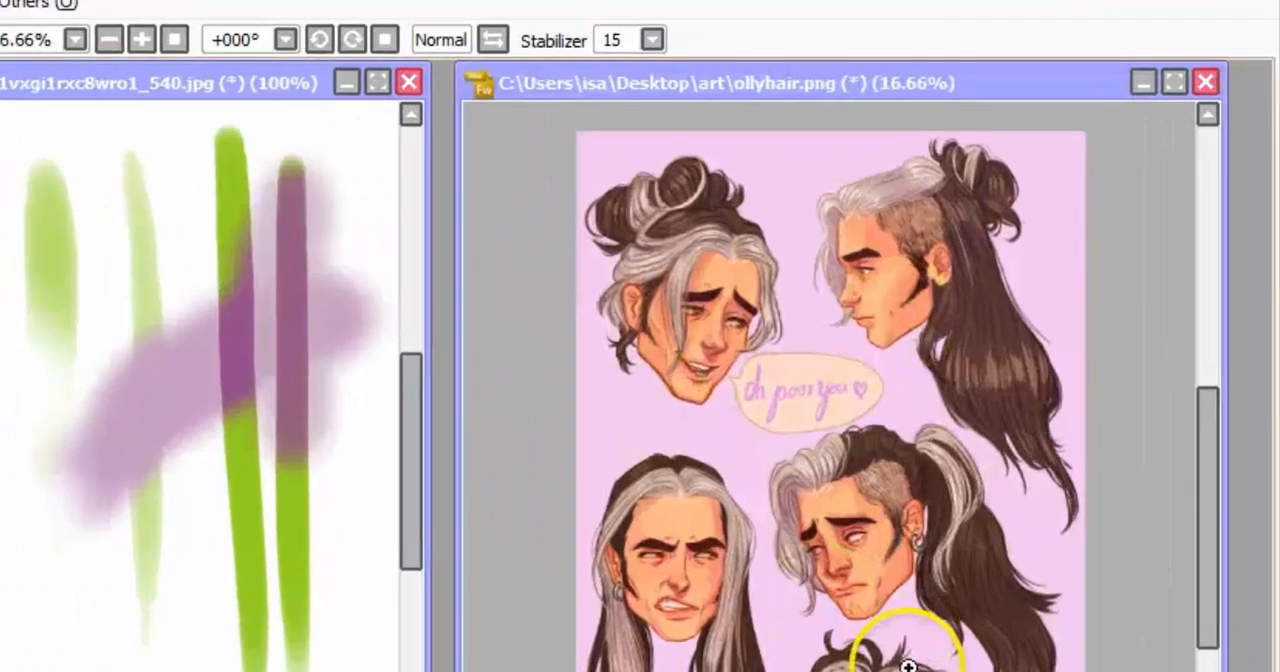
{"action": "left_click", "coordinate": [1046, 416]}
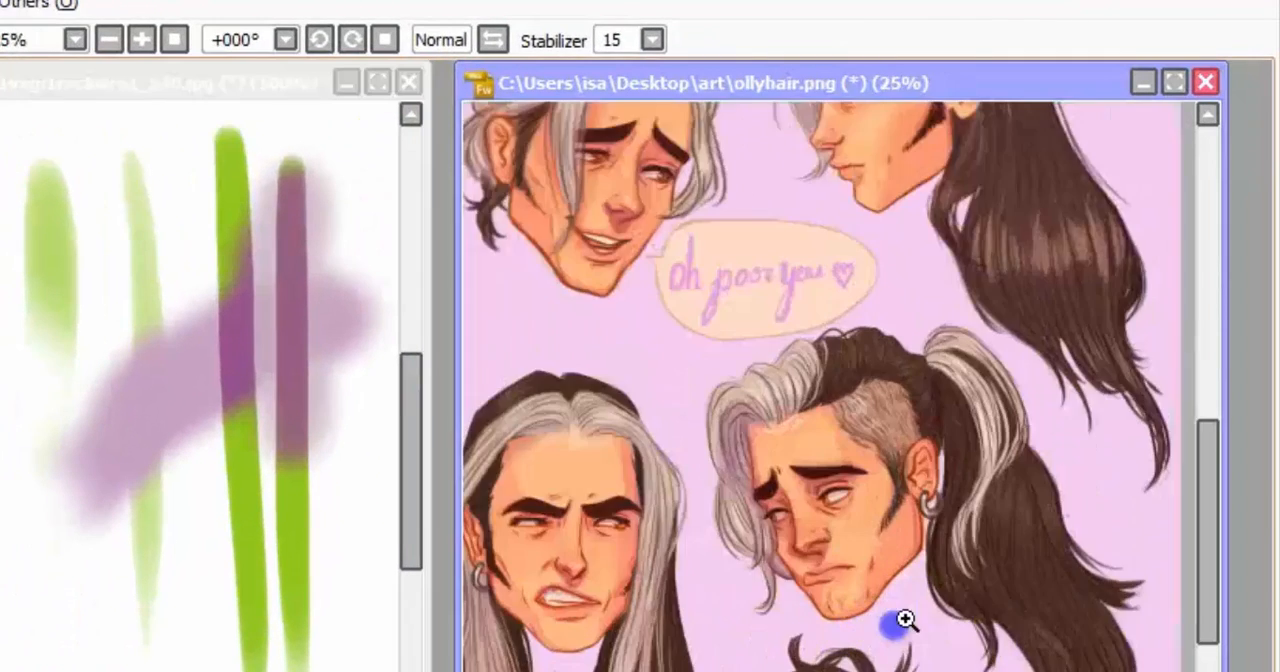
{"action": "left_click", "coordinate": [905, 621]}
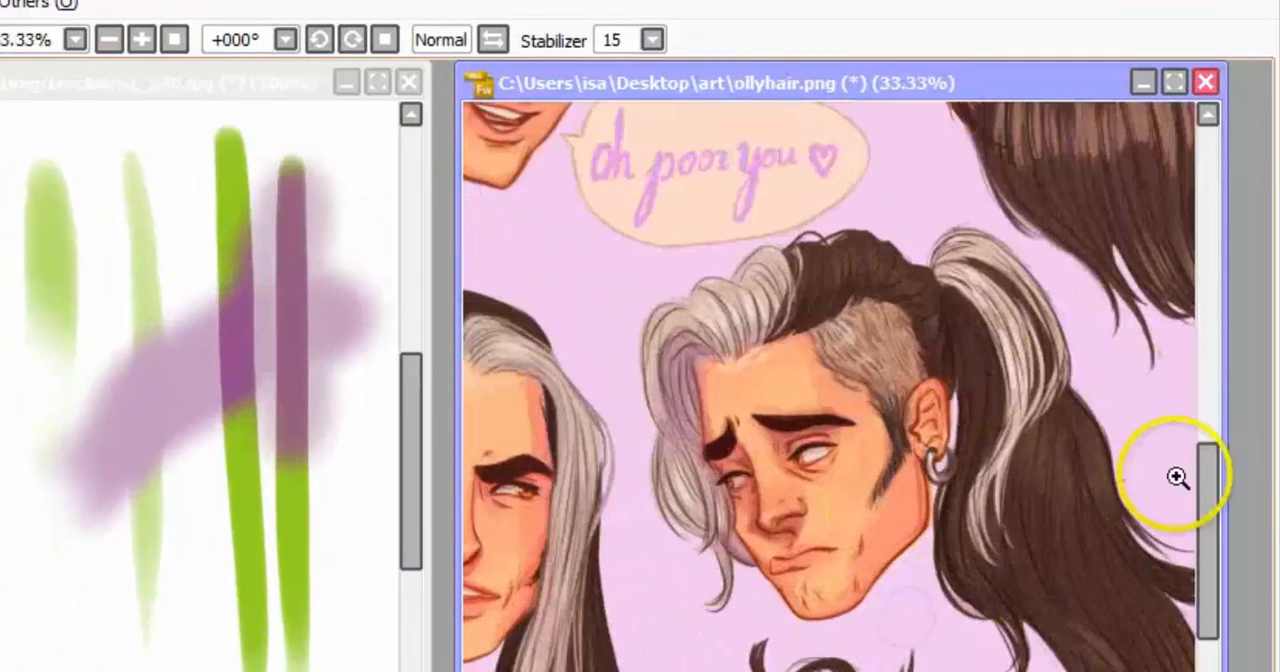
{"action": "left_click_drag", "start_coordinate": [1211, 514], "coordinate": [1219, 442]}
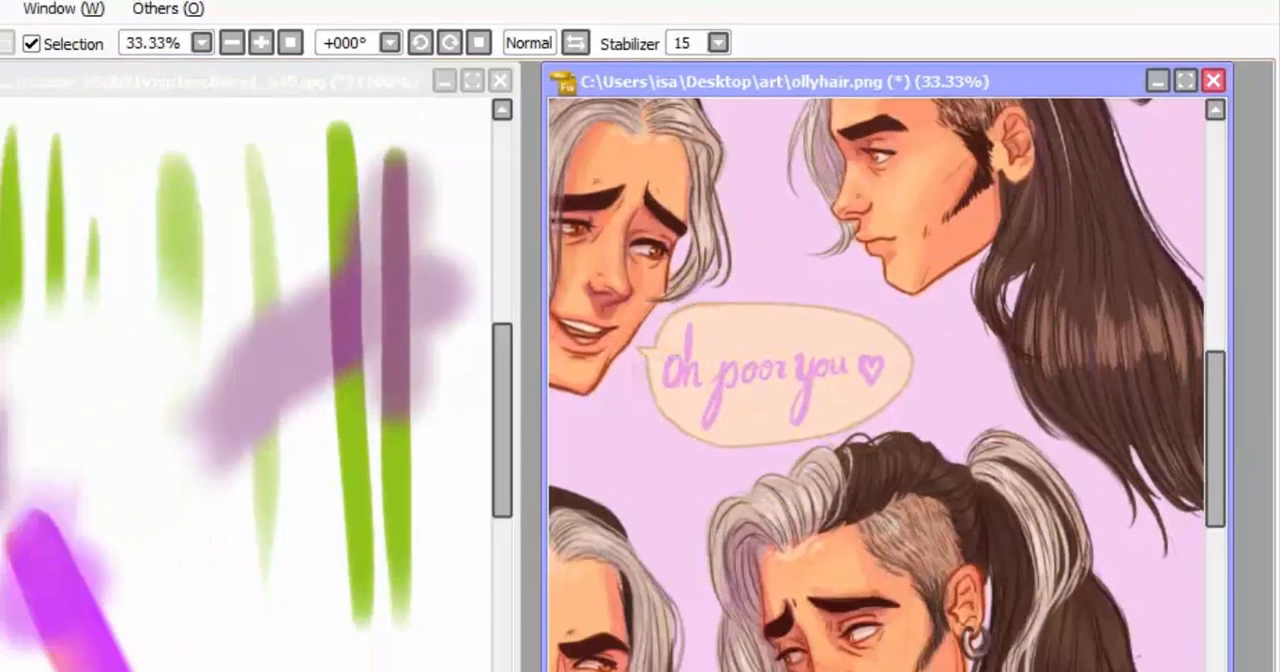
{"action": "left_click", "coordinate": [101, 464]}
{"action": "left_click", "coordinate": [787, 304]}
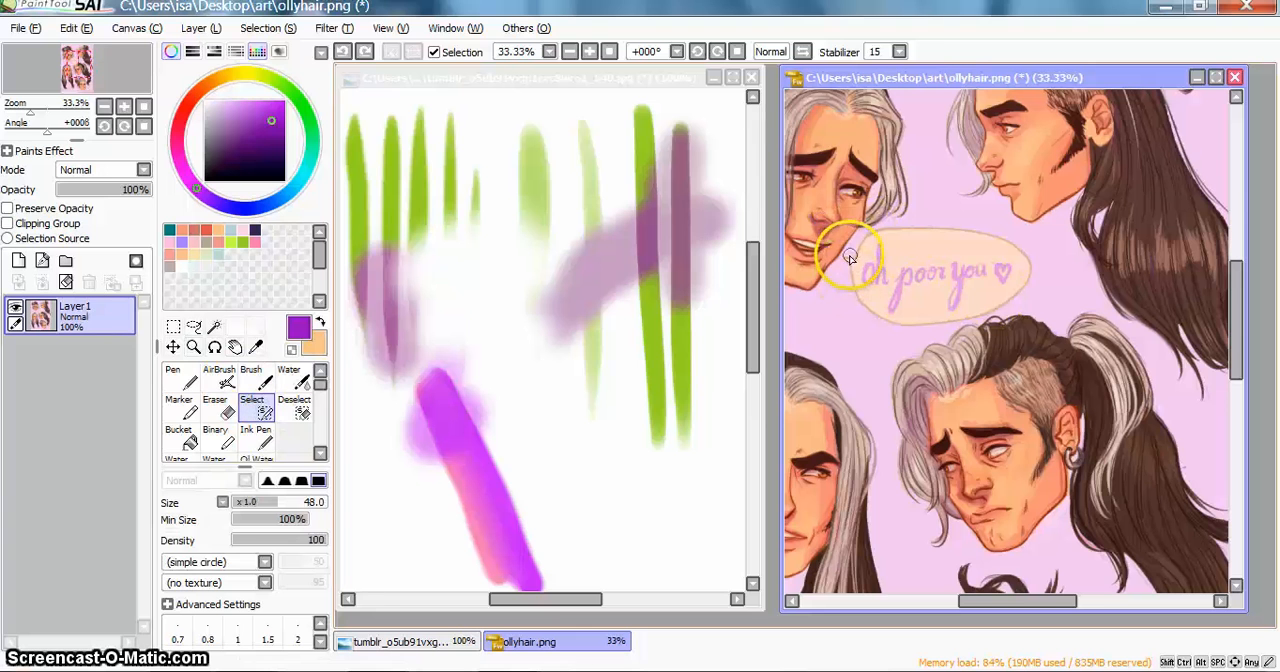
{"action": "left_click_drag", "start_coordinate": [866, 303], "coordinate": [915, 277]}
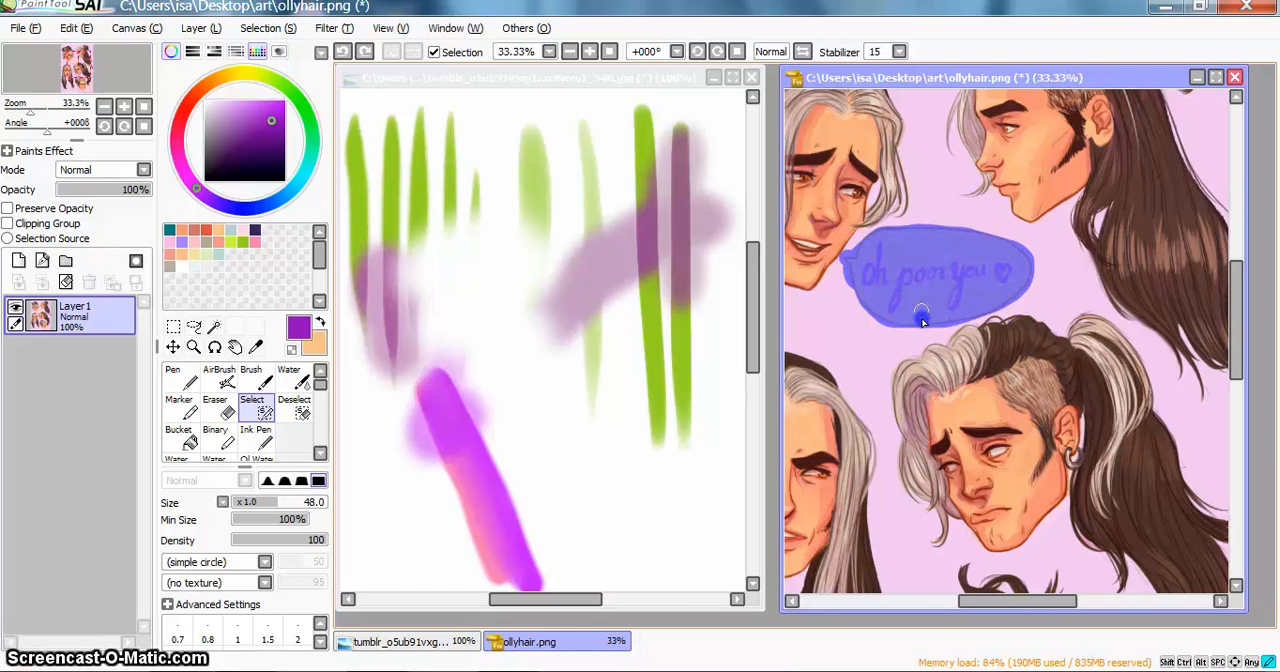
Step: Trim the excess selection around the bubble's tail with the Deselect brush at size 10 and clear the whole selection
{"action": "left_click", "coordinate": [294, 406]}
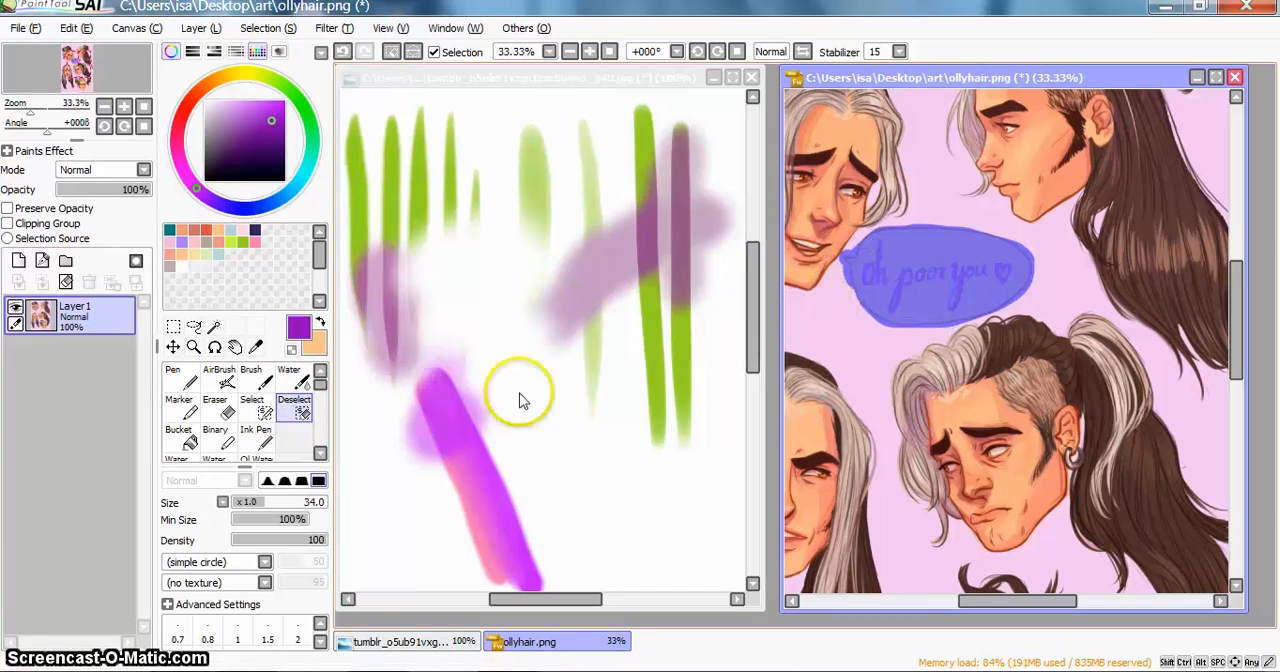
{"action": "left_click_drag", "start_coordinate": [309, 505], "coordinate": [258, 507]}
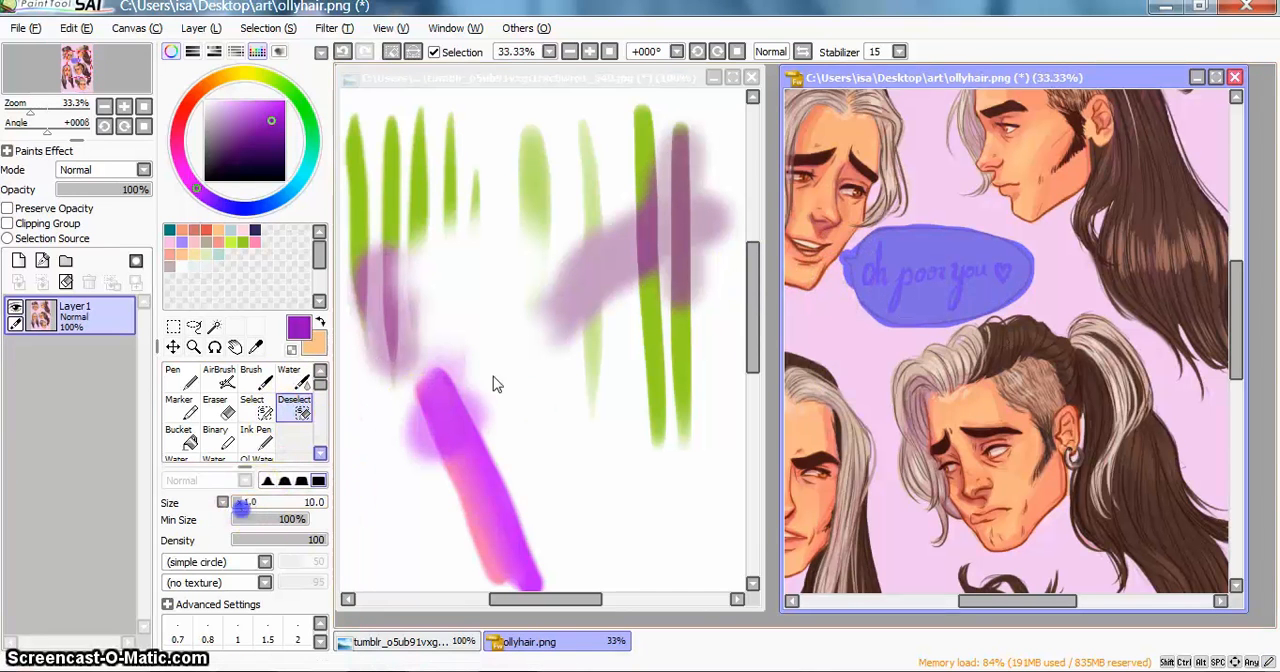
{"action": "left_click", "coordinate": [830, 268]}
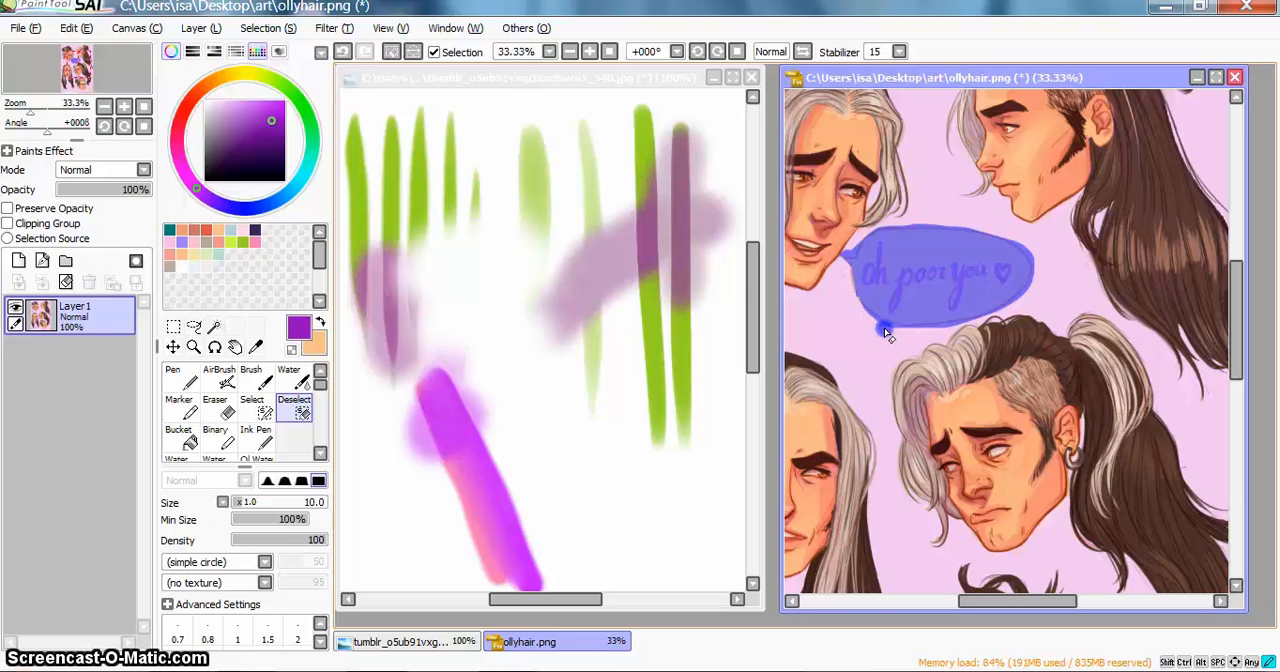
{"action": "left_click", "coordinate": [270, 28]}
{"action": "left_click", "coordinate": [285, 52]}
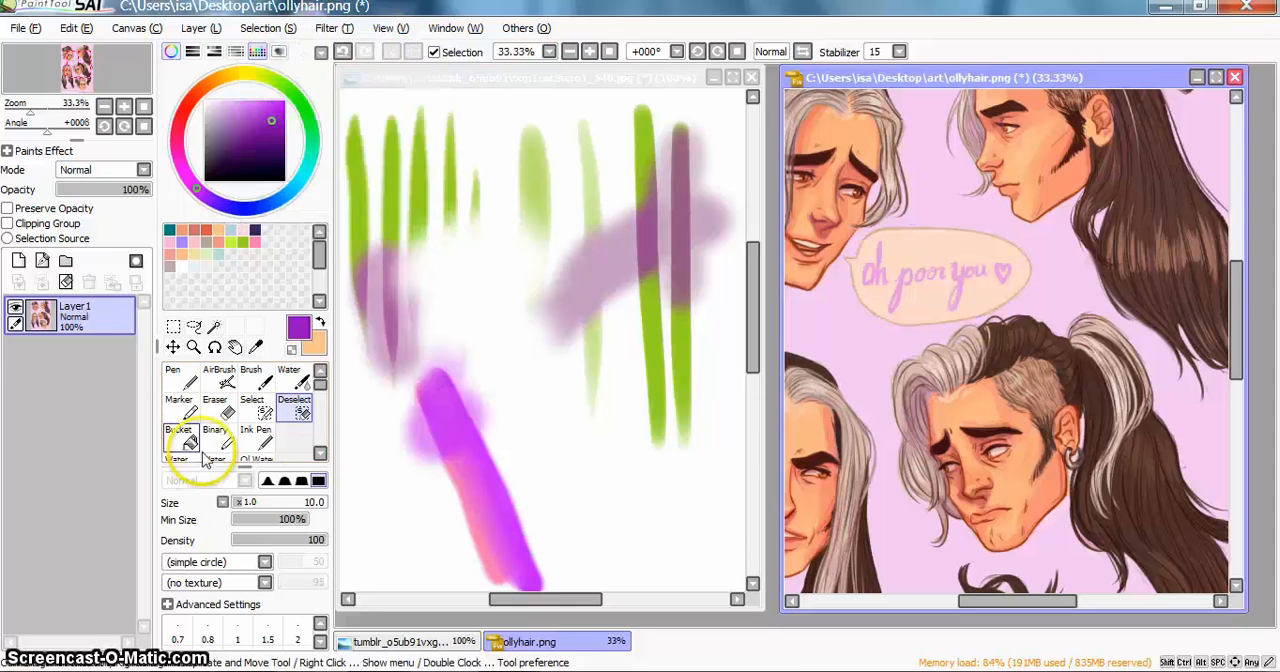
Step: Lasso a freehand area below the purple Marker stroke in the tumblr image and fill it with purple using the Bucket
{"action": "left_click", "coordinate": [183, 440]}
{"action": "left_click", "coordinate": [614, 386]}
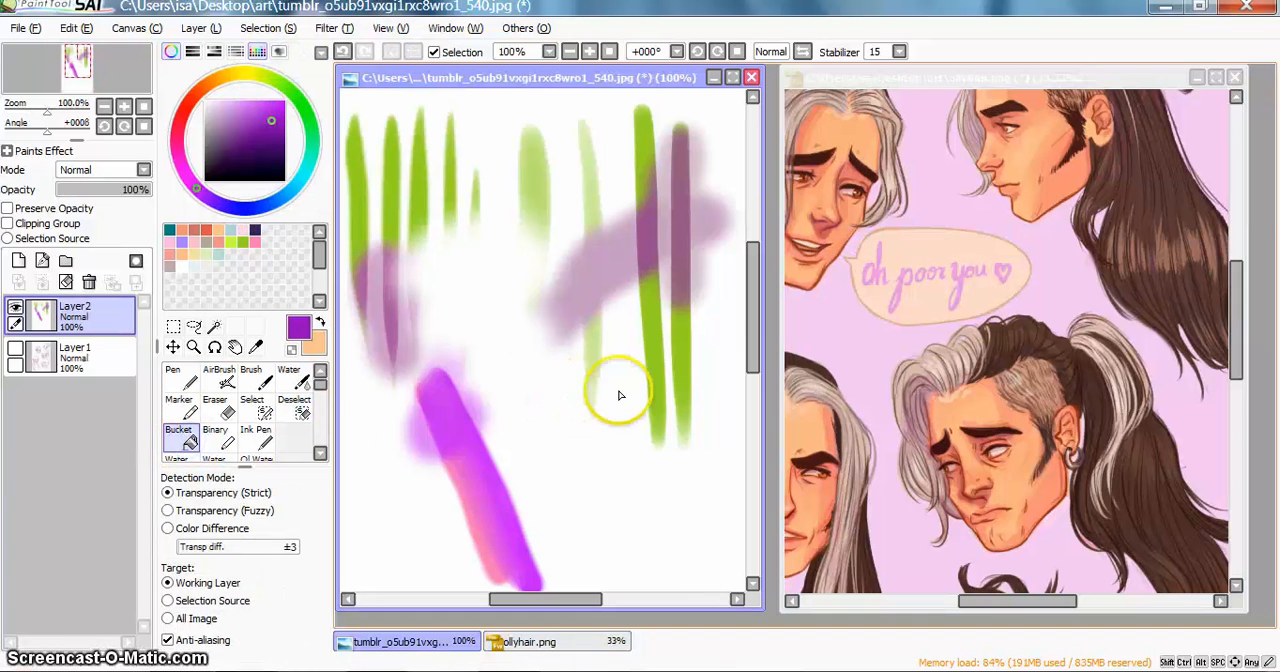
{"action": "left_click", "coordinate": [193, 328]}
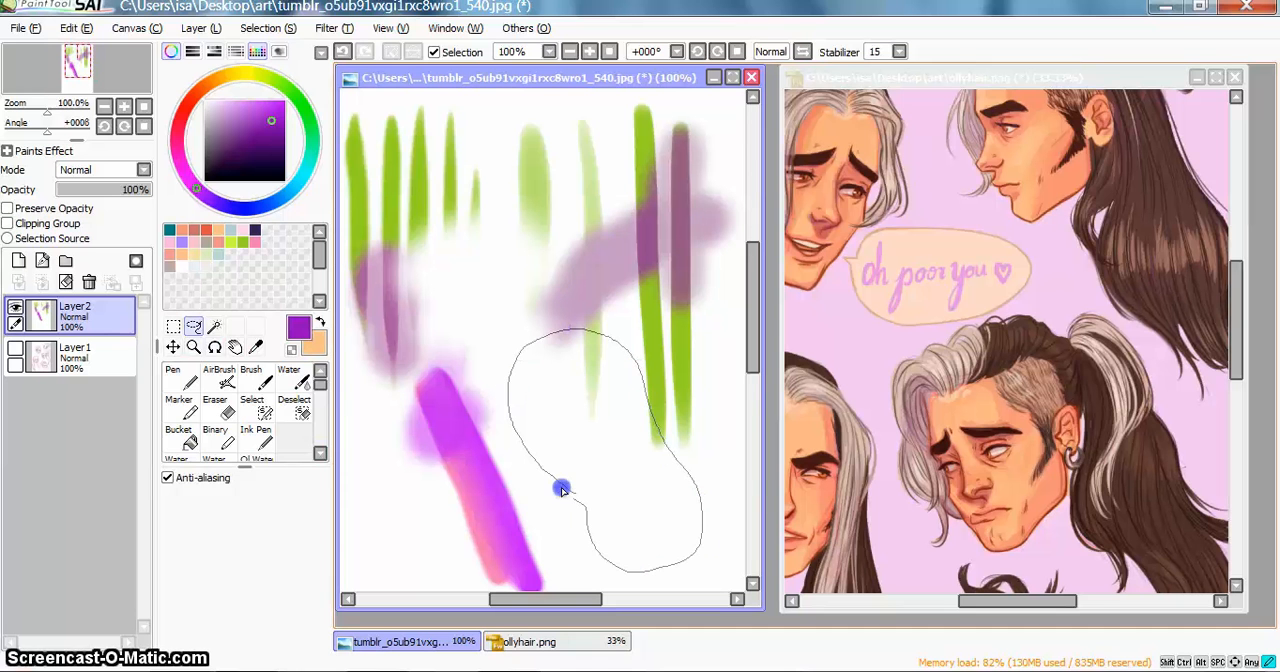
{"action": "left_click_drag", "start_coordinate": [561, 489], "coordinate": [540, 452]}
{"action": "left_click", "coordinate": [213, 430]}
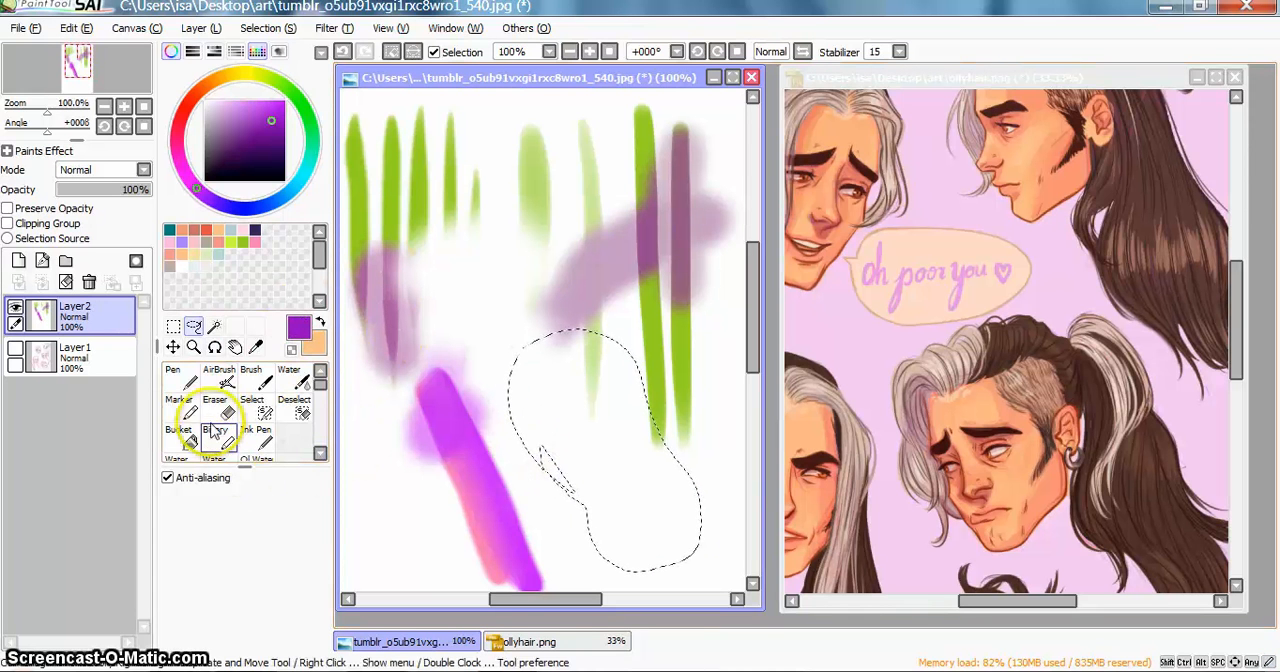
{"action": "left_click", "coordinate": [179, 432]}
{"action": "left_click", "coordinate": [606, 402]}
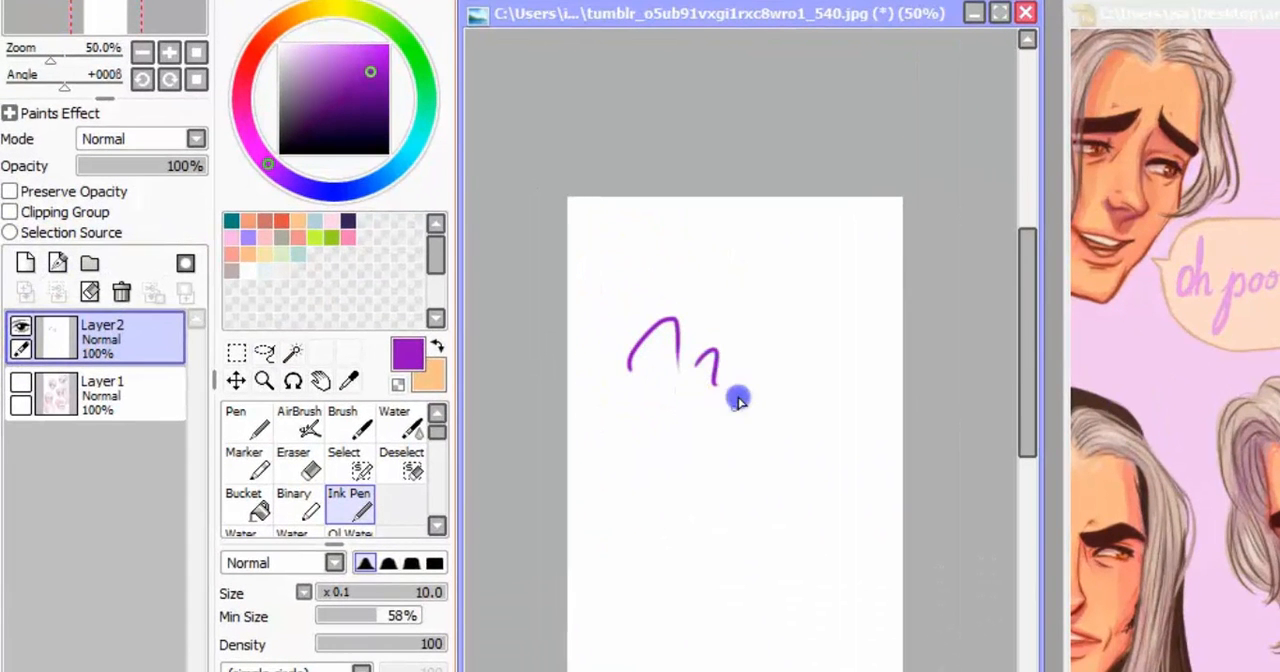
Step: Draw several short curved purple strokes on the blank Layer2 with the Ink Pen at size 10
{"action": "mouse_move", "coordinate": [783, 327]}
{"action": "left_mouse_down"}
{"action": "mouse_move", "coordinate": [818, 301]}
{"action": "mouse_move", "coordinate": [821, 491]}
{"action": "left_mouse_up"}
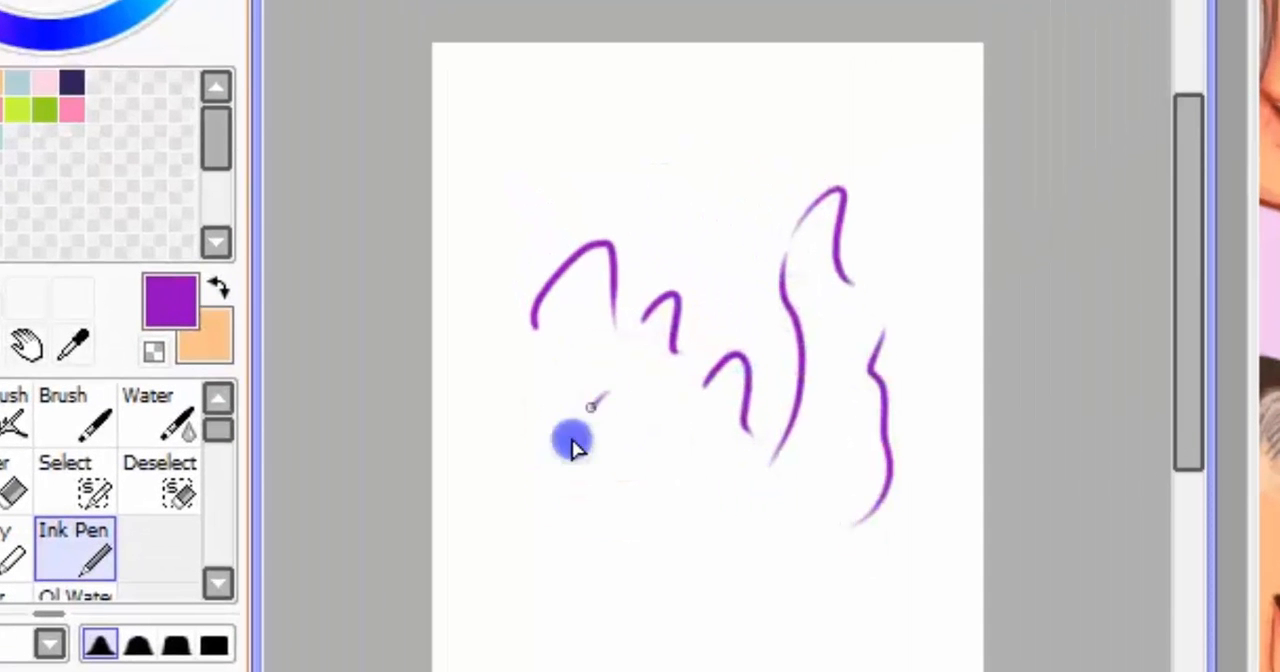
{"action": "left_click_drag", "start_coordinate": [573, 447], "coordinate": [605, 495]}
{"action": "mouse_move", "coordinate": [657, 515]}
{"action": "left_mouse_down"}
{"action": "mouse_move", "coordinate": [632, 576]}
{"action": "mouse_move", "coordinate": [690, 622]}
{"action": "left_mouse_up"}
{"action": "mouse_move", "coordinate": [685, 490]}
{"action": "left_mouse_down"}
{"action": "mouse_move", "coordinate": [697, 600]}
{"action": "mouse_move", "coordinate": [748, 662]}
{"action": "left_mouse_up"}
{"action": "mouse_move", "coordinate": [760, 585]}
{"action": "left_mouse_down"}
{"action": "mouse_move", "coordinate": [760, 630]}
{"action": "mouse_move", "coordinate": [868, 671]}
{"action": "left_mouse_up"}
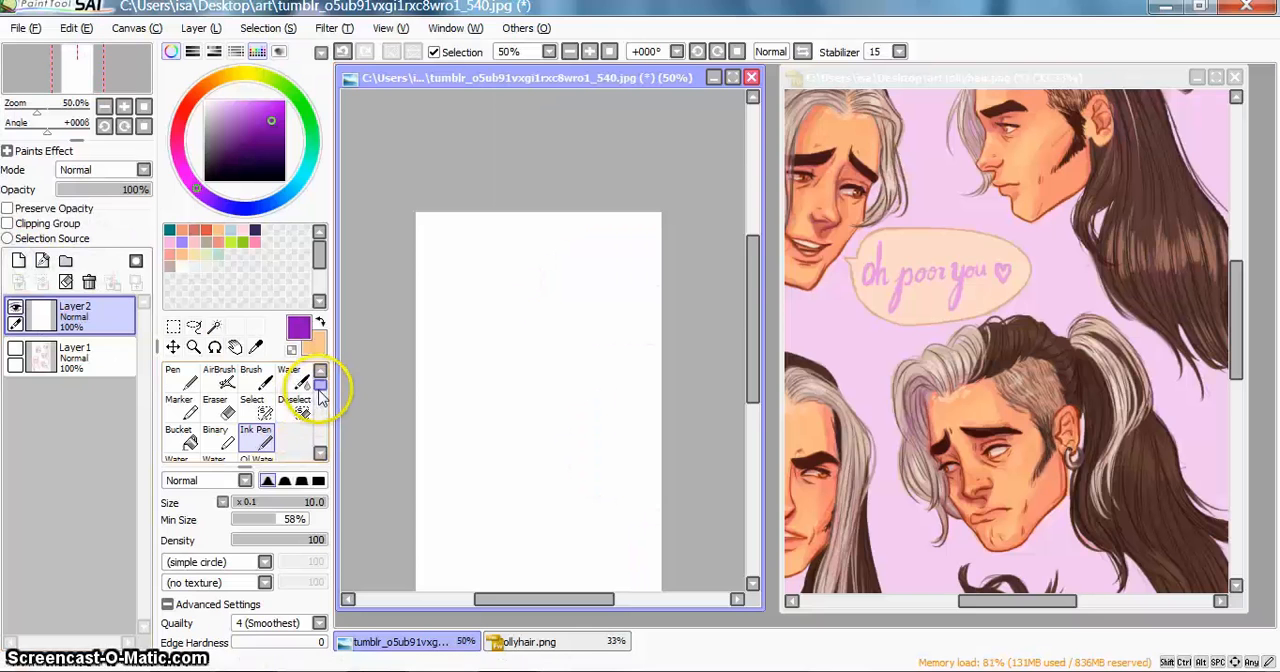
Step: Draw many wavy, tapered purple Ink Pen strokes of size 10 over the upper part of the blank canvas
{"action": "scroll", "coordinate": [222, 480], "scroll_direction": "down", "scroll_amount": 3}
{"action": "left_click_drag", "start_coordinate": [320, 398], "coordinate": [307, 408]}
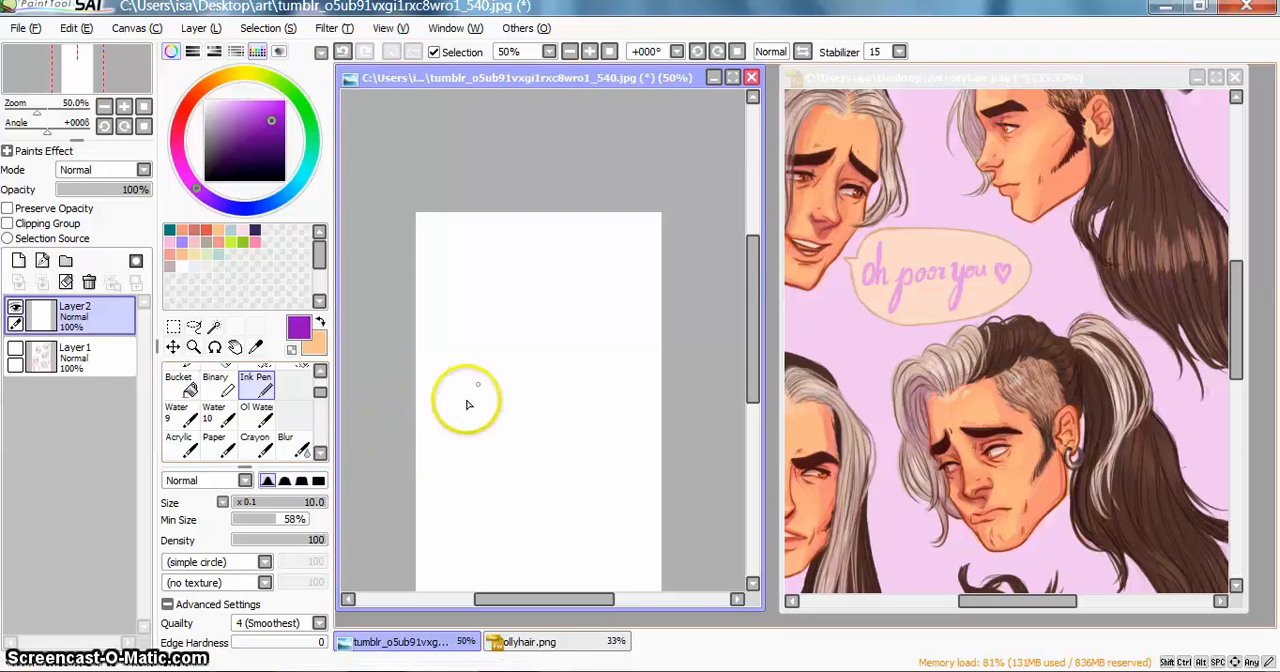
{"action": "left_click_drag", "start_coordinate": [484, 325], "coordinate": [480, 329]}
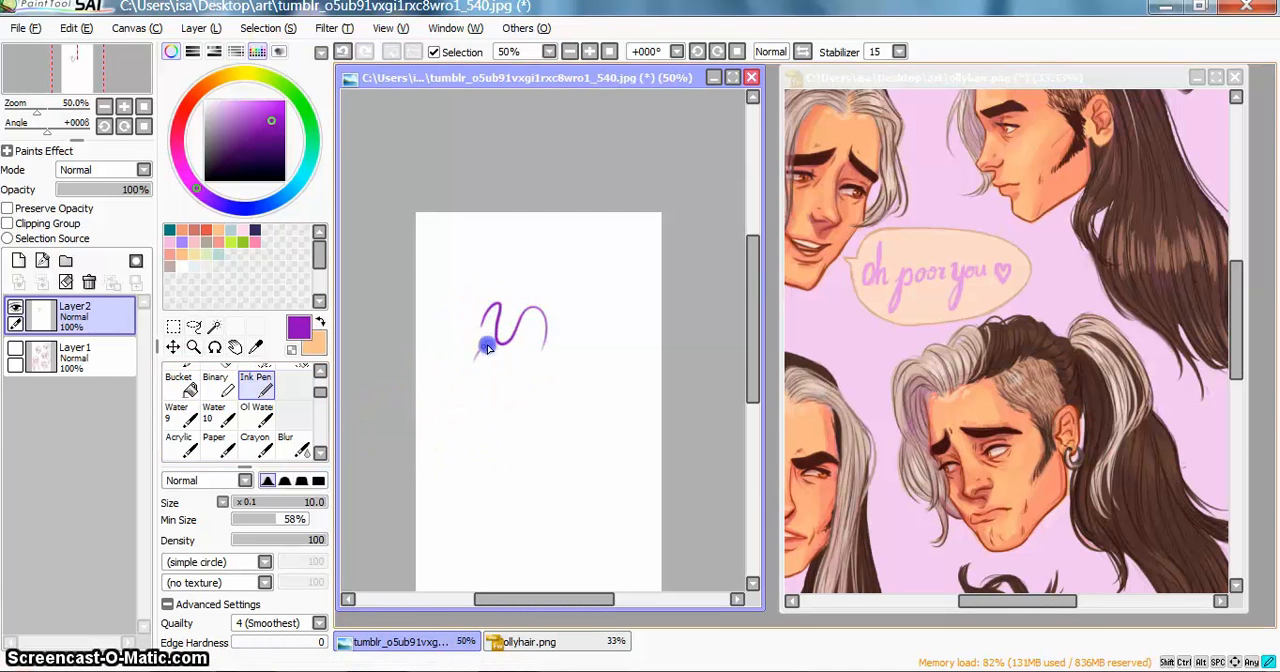
{"action": "left_click_drag", "start_coordinate": [551, 364], "coordinate": [548, 400]}
{"action": "scroll", "coordinate": [273, 484], "scroll_direction": "down", "scroll_amount": 3}
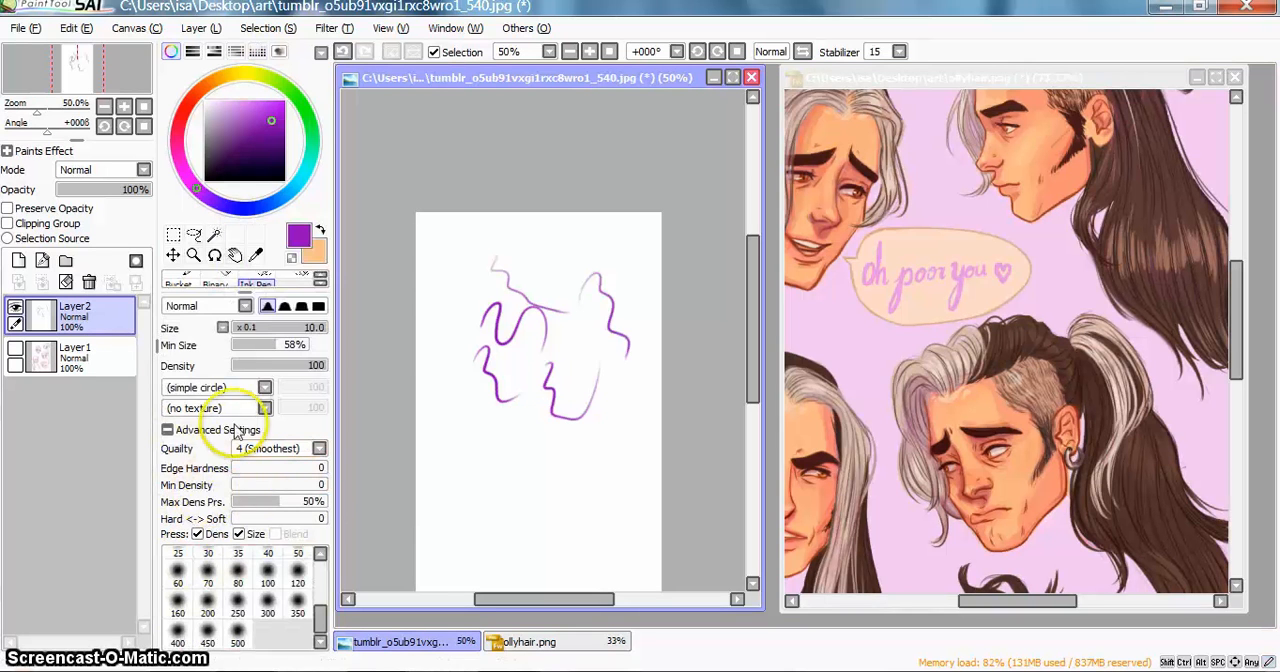
{"action": "left_click_drag", "start_coordinate": [444, 312], "coordinate": [444, 312]}
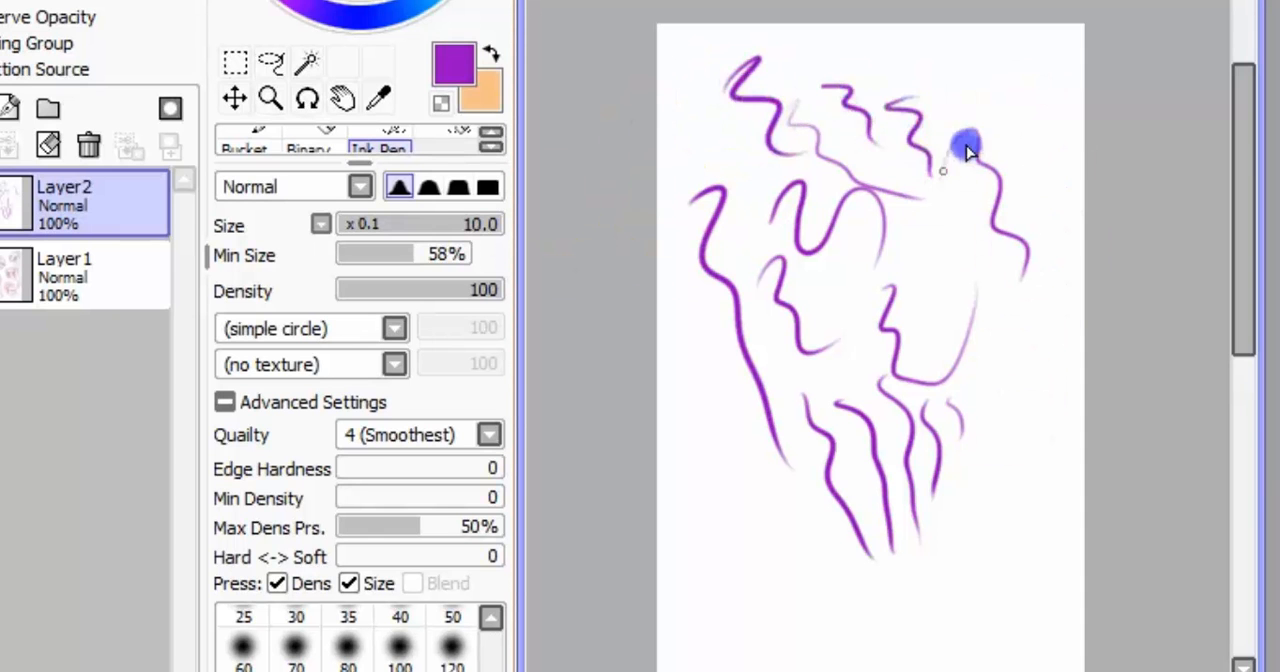
{"action": "left_click_drag", "start_coordinate": [926, 99], "coordinate": [973, 155]}
{"action": "mouse_move", "coordinate": [768, 192]}
{"action": "left_mouse_down"}
{"action": "mouse_move", "coordinate": [737, 202]}
{"action": "mouse_move", "coordinate": [803, 350]}
{"action": "left_mouse_up"}
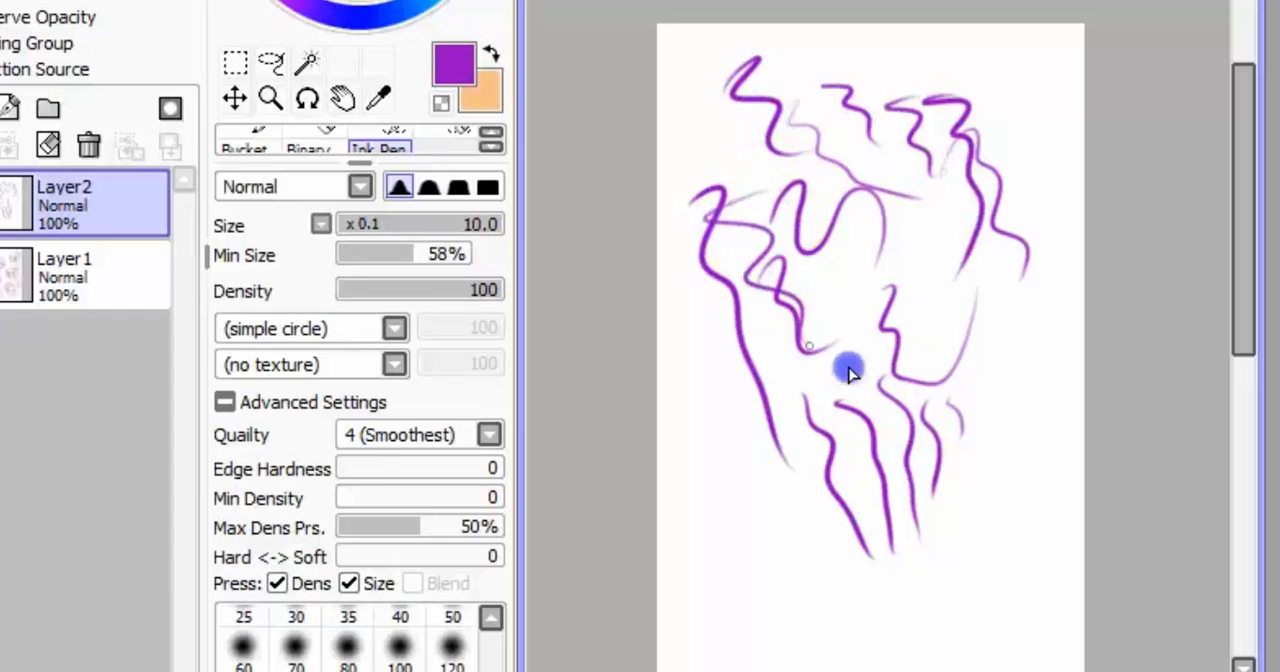
{"action": "mouse_move", "coordinate": [848, 109]}
{"action": "left_mouse_down"}
{"action": "mouse_move", "coordinate": [809, 132]}
{"action": "mouse_move", "coordinate": [825, 142]}
{"action": "left_mouse_up"}
{"action": "mouse_move", "coordinate": [996, 78]}
{"action": "left_mouse_down"}
{"action": "mouse_move", "coordinate": [1006, 229]}
{"action": "mouse_move", "coordinate": [1022, 270]}
{"action": "left_mouse_up"}
{"action": "mouse_move", "coordinate": [903, 269]}
{"action": "left_mouse_down"}
{"action": "mouse_move", "coordinate": [948, 284]}
{"action": "mouse_move", "coordinate": [928, 455]}
{"action": "left_mouse_up"}
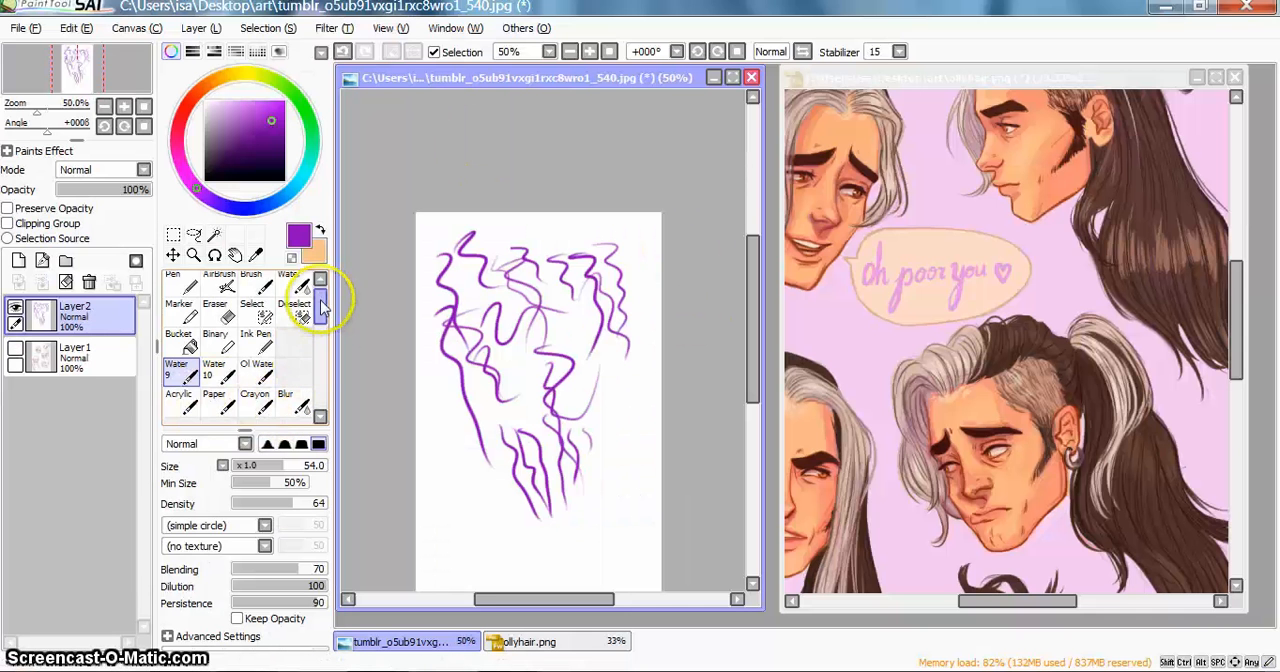
Step: Paint broad lighter purple Crayon strokes of size 89 with the Canvas texture over the ink lines
{"action": "scroll", "coordinate": [321, 306], "scroll_direction": "down", "scroll_amount": 1}
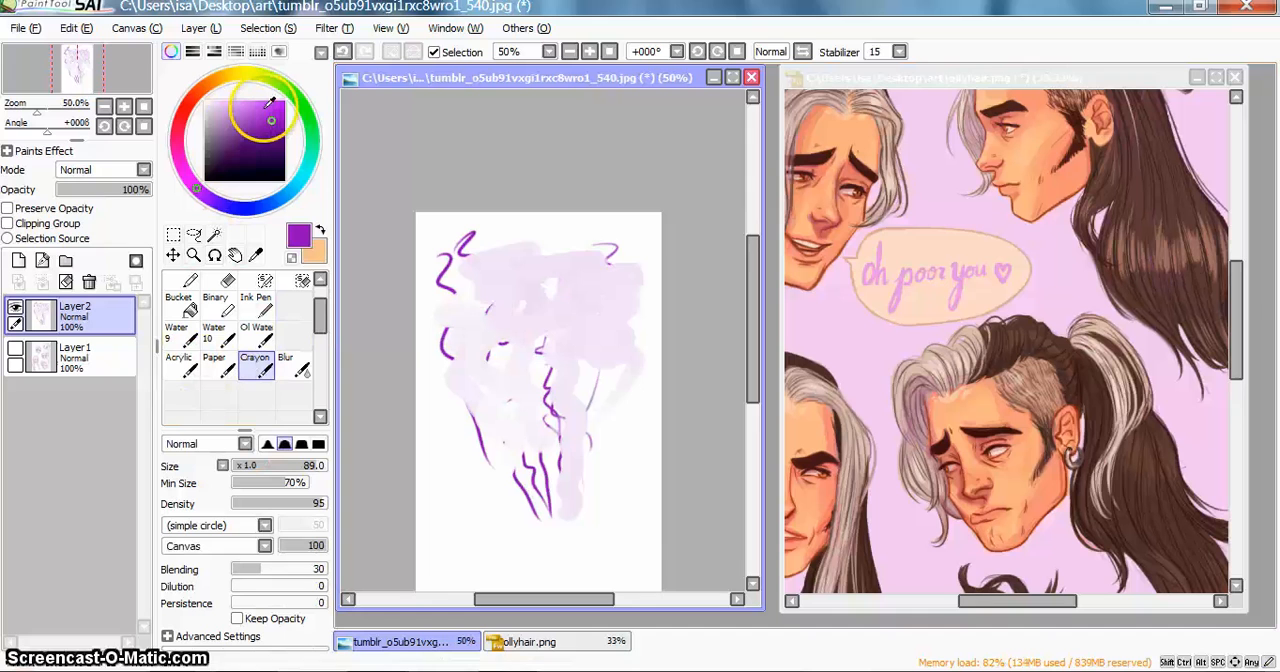
{"action": "left_click_drag", "start_coordinate": [268, 103], "coordinate": [253, 105]}
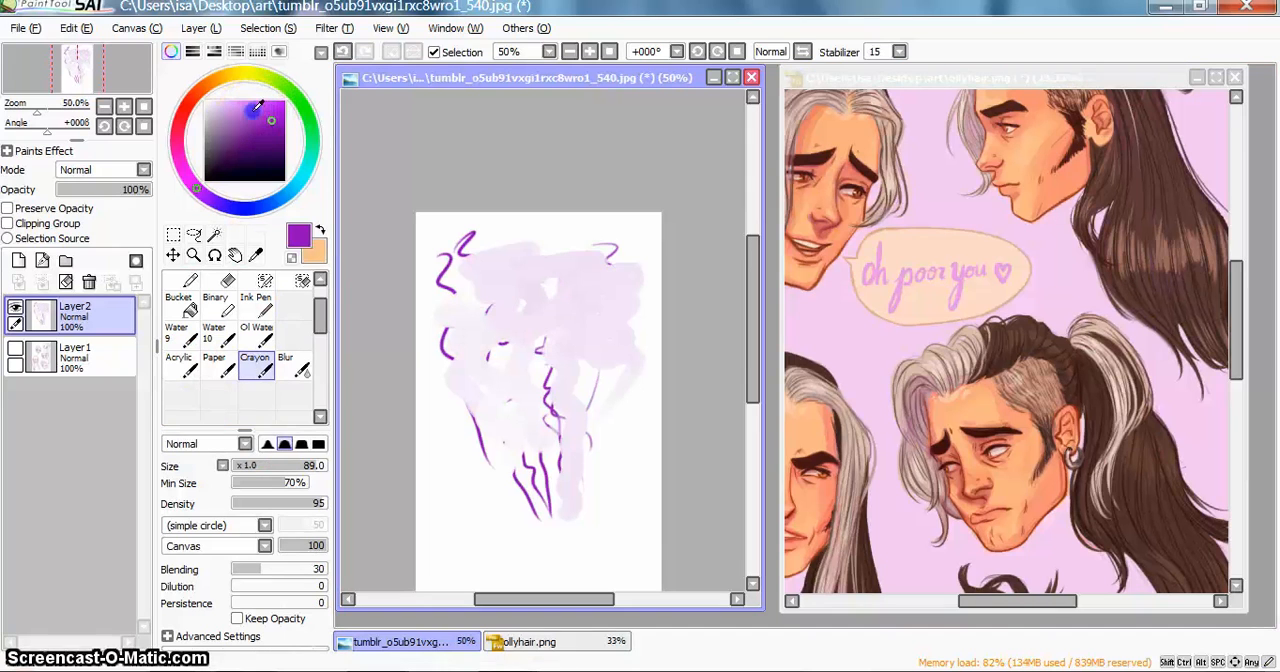
{"action": "mouse_move", "coordinate": [548, 258]}
{"action": "left_mouse_down"}
{"action": "mouse_move", "coordinate": [530, 290]}
{"action": "mouse_move", "coordinate": [555, 310]}
{"action": "mouse_move", "coordinate": [579, 370]}
{"action": "mouse_move", "coordinate": [587, 304]}
{"action": "left_mouse_up"}
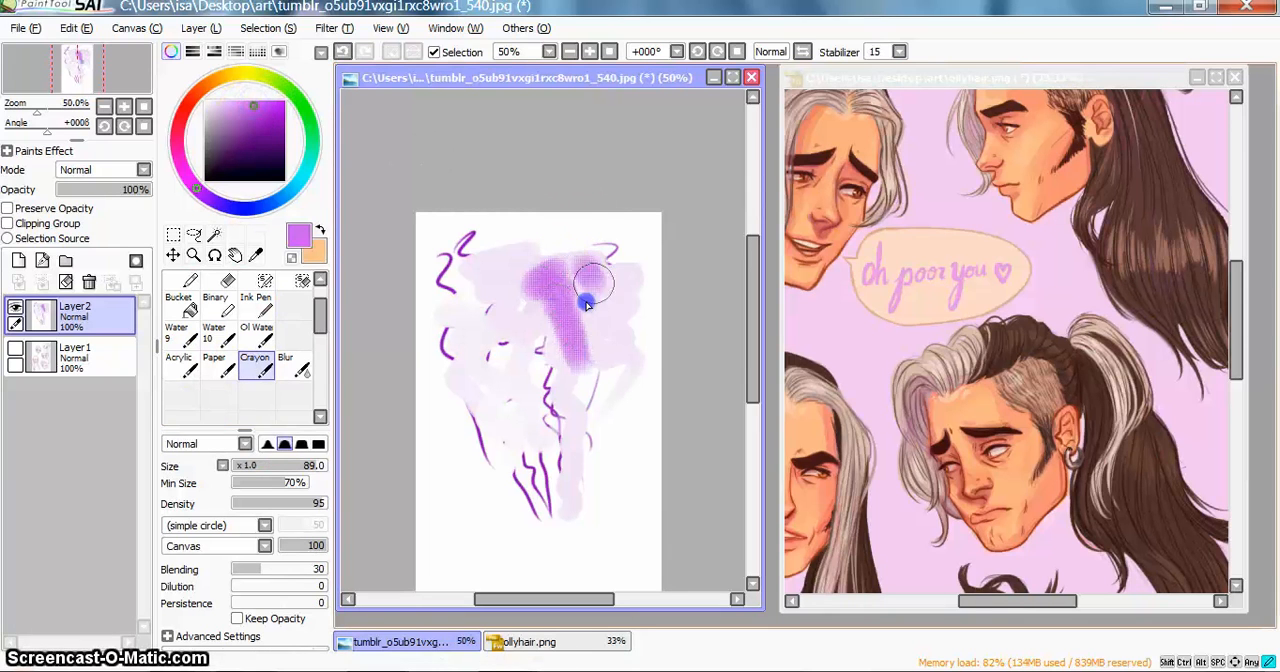
{"action": "left_click_drag", "start_coordinate": [617, 256], "coordinate": [624, 377]}
{"action": "left_click_drag", "start_coordinate": [507, 267], "coordinate": [543, 395]}
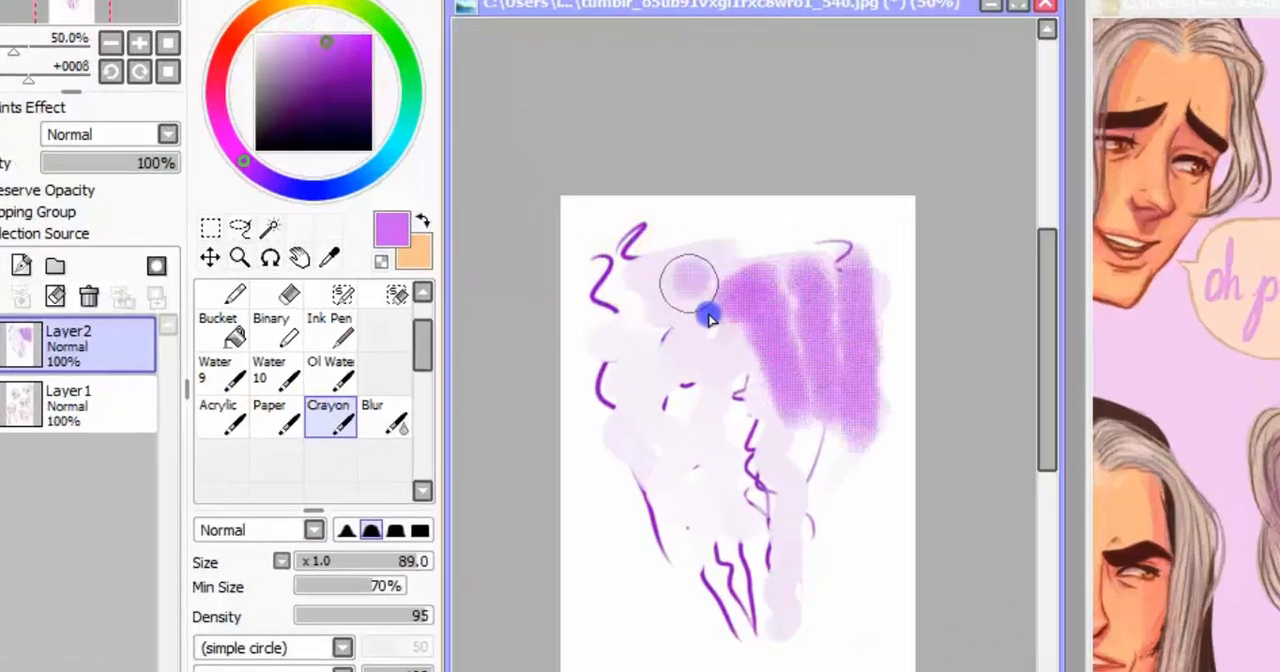
{"action": "mouse_move", "coordinate": [878, 510]}
{"action": "left_mouse_down"}
{"action": "mouse_move", "coordinate": [886, 363]}
{"action": "mouse_move", "coordinate": [896, 453]}
{"action": "mouse_move", "coordinate": [933, 553]}
{"action": "mouse_move", "coordinate": [957, 534]}
{"action": "mouse_move", "coordinate": [1008, 659]}
{"action": "mouse_move", "coordinate": [990, 560]}
{"action": "mouse_move", "coordinate": [1059, 518]}
{"action": "mouse_move", "coordinate": [942, 445]}
{"action": "mouse_move", "coordinate": [904, 533]}
{"action": "mouse_move", "coordinate": [775, 564]}
{"action": "mouse_move", "coordinate": [812, 506]}
{"action": "mouse_move", "coordinate": [815, 288]}
{"action": "left_mouse_up"}
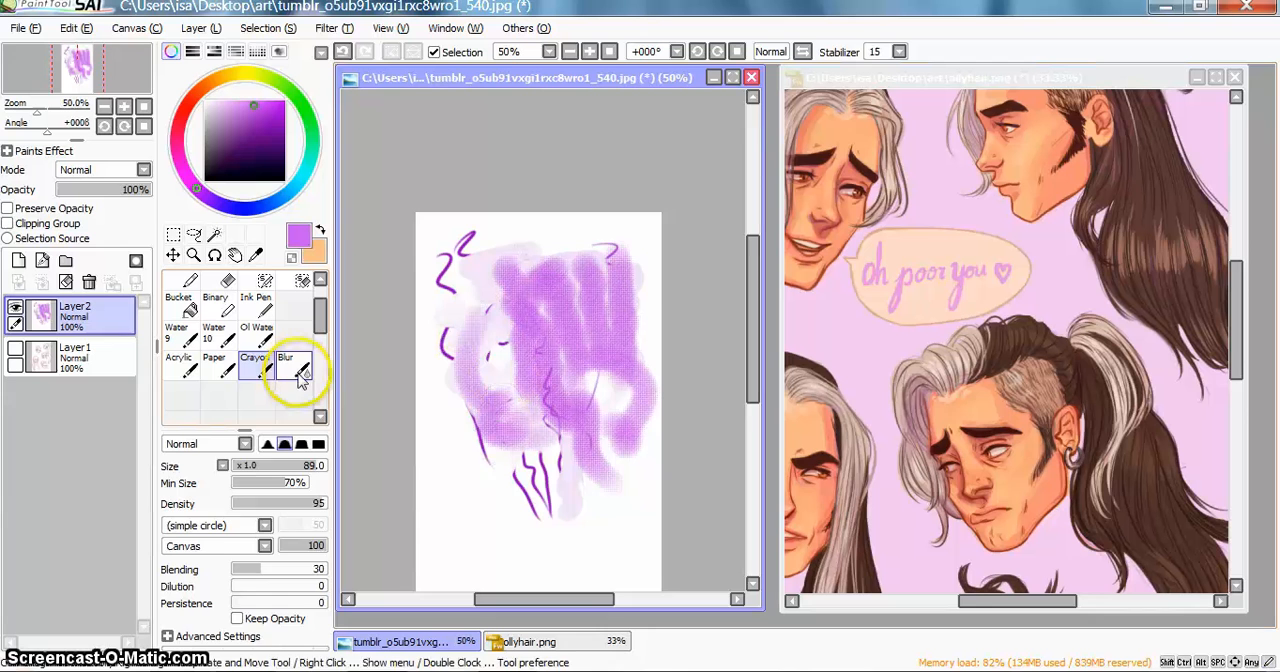
Step: Soften the upper end of the textured Crayon stroke on Layer2 with the Blur tool at size 100
{"action": "left_click", "coordinate": [440, 450]}
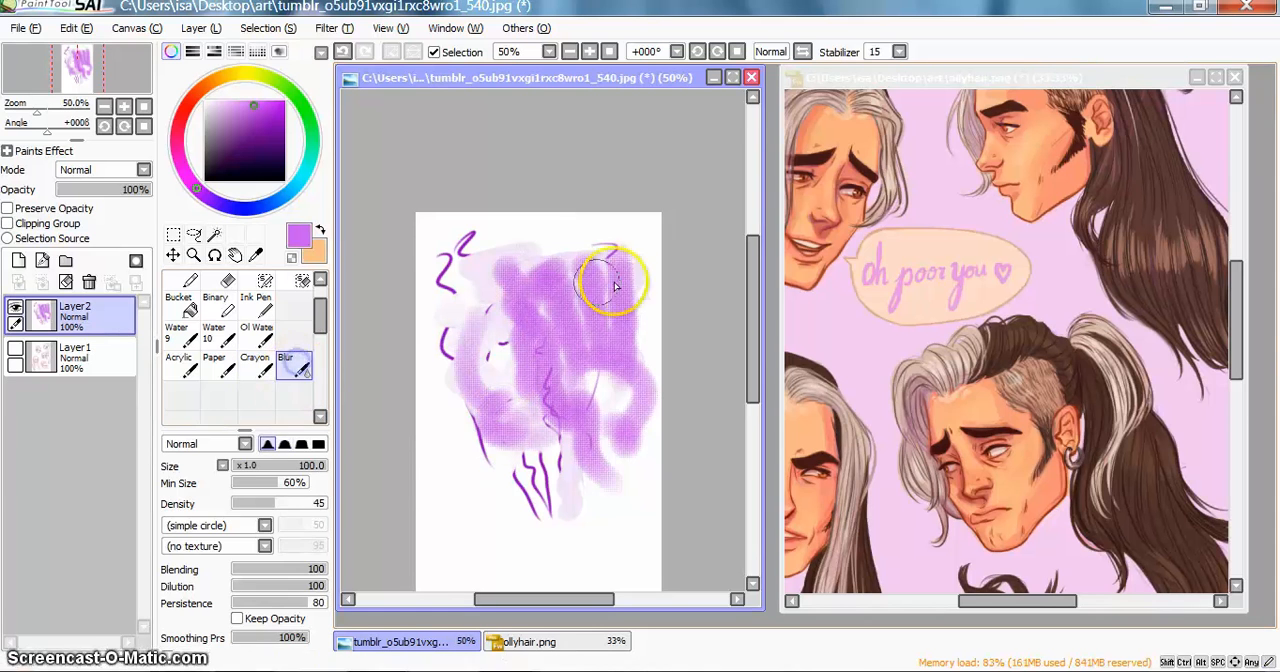
{"action": "left_click", "coordinate": [193, 255]}
{"action": "left_click", "coordinate": [510, 251]}
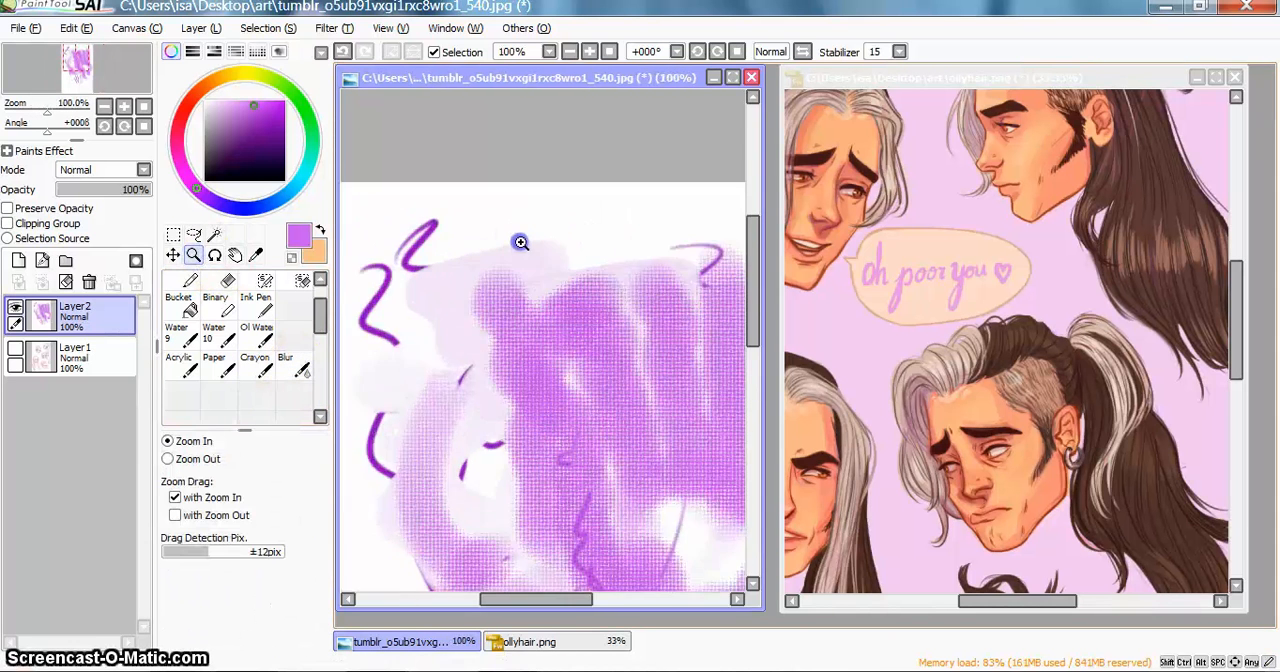
{"action": "left_click", "coordinate": [514, 254]}
{"action": "left_click", "coordinate": [290, 370]}
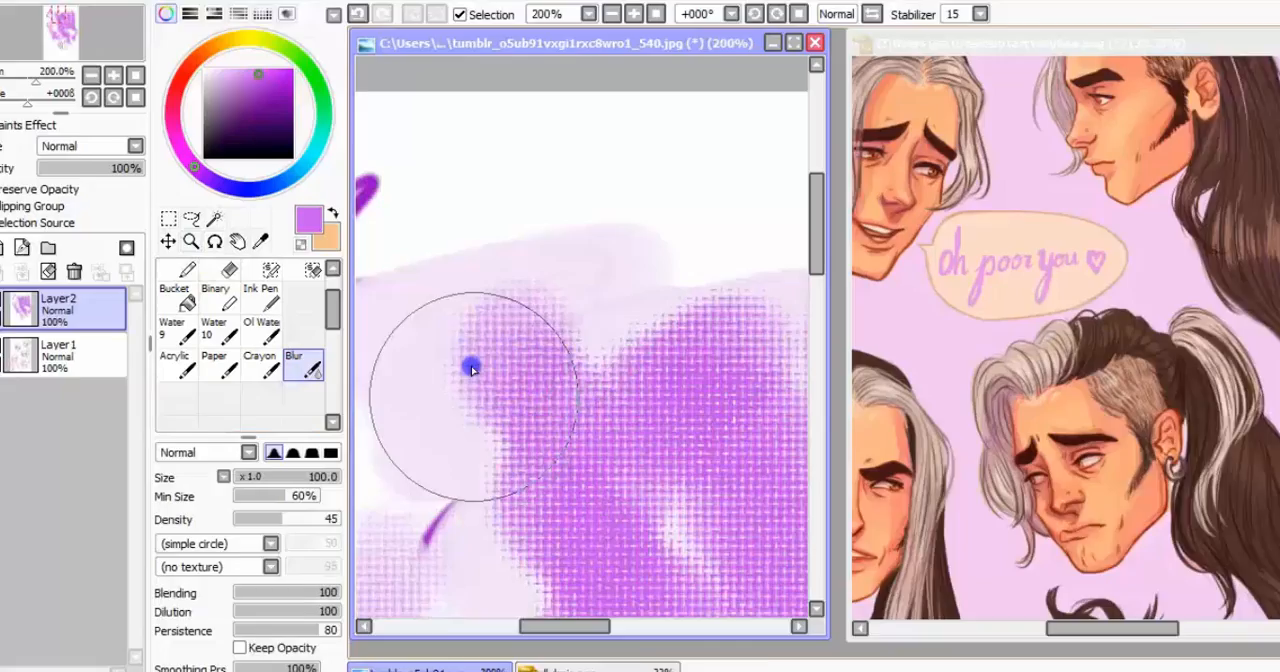
{"action": "mouse_move", "coordinate": [472, 368]}
{"action": "left_mouse_down"}
{"action": "mouse_move", "coordinate": [497, 398]}
{"action": "mouse_move", "coordinate": [572, 325]}
{"action": "mouse_move", "coordinate": [614, 369]}
{"action": "mouse_move", "coordinate": [576, 366]}
{"action": "left_mouse_up"}
{"action": "left_click_drag", "start_coordinate": [827, 358], "coordinate": [931, 307]}
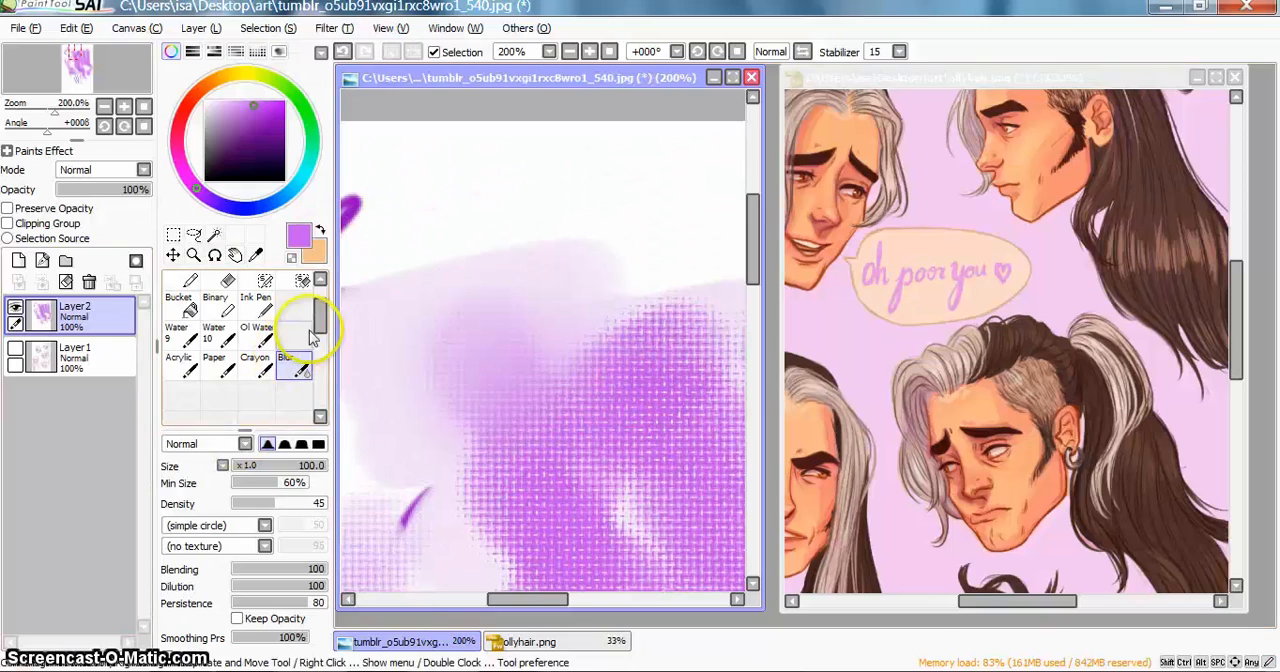
{"action": "left_click_drag", "start_coordinate": [319, 314], "coordinate": [319, 368]}
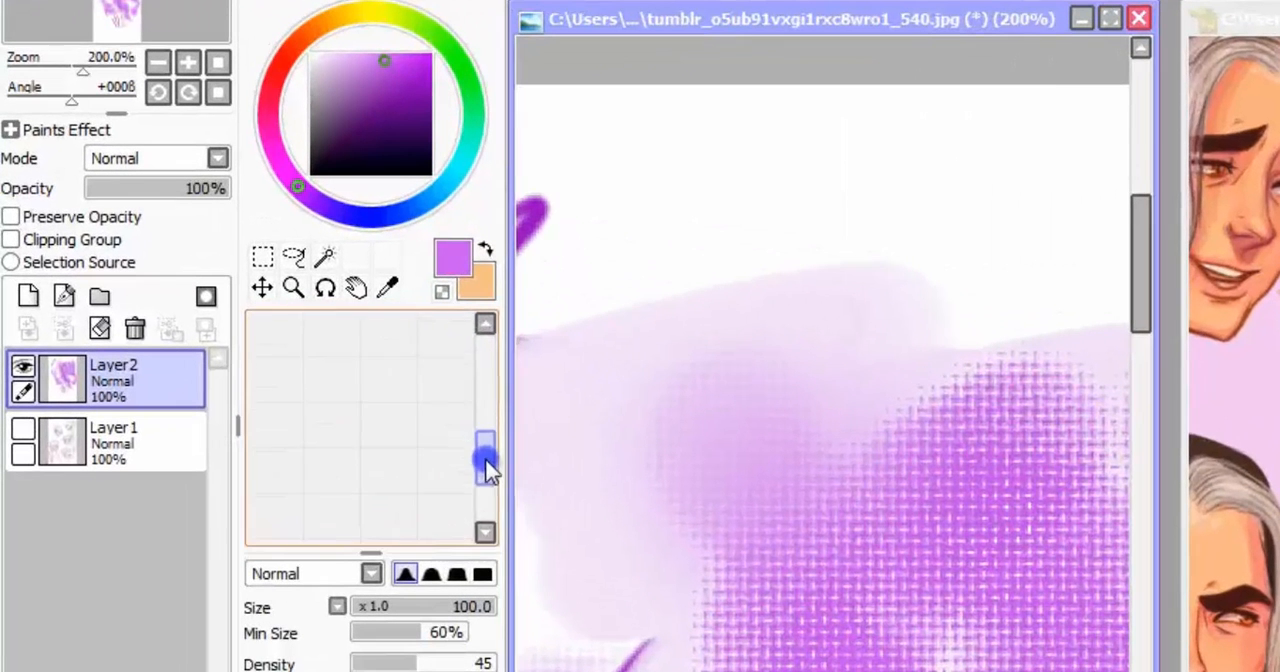
{"action": "mouse_move", "coordinate": [487, 468]}
{"action": "left_mouse_down"}
{"action": "mouse_move", "coordinate": [480, 525]}
{"action": "mouse_move", "coordinate": [483, 421]}
{"action": "mouse_move", "coordinate": [486, 519]}
{"action": "mouse_move", "coordinate": [500, 387]}
{"action": "left_mouse_up"}
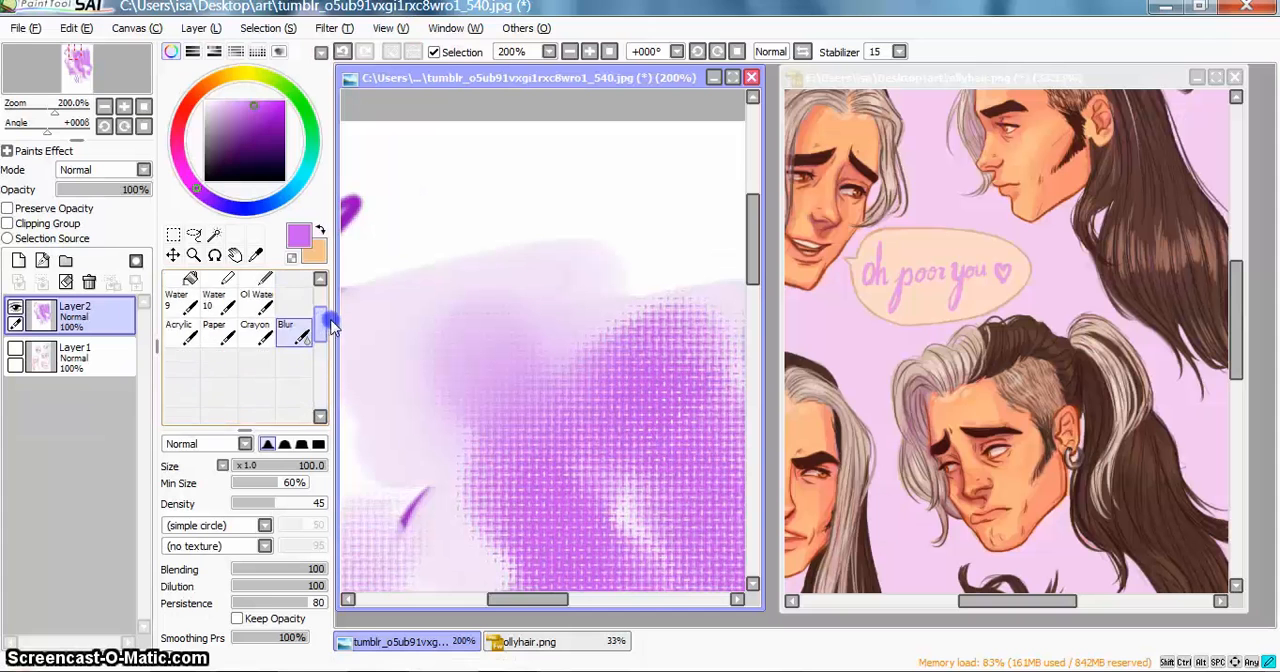
{"action": "left_click_drag", "start_coordinate": [332, 328], "coordinate": [330, 290]}
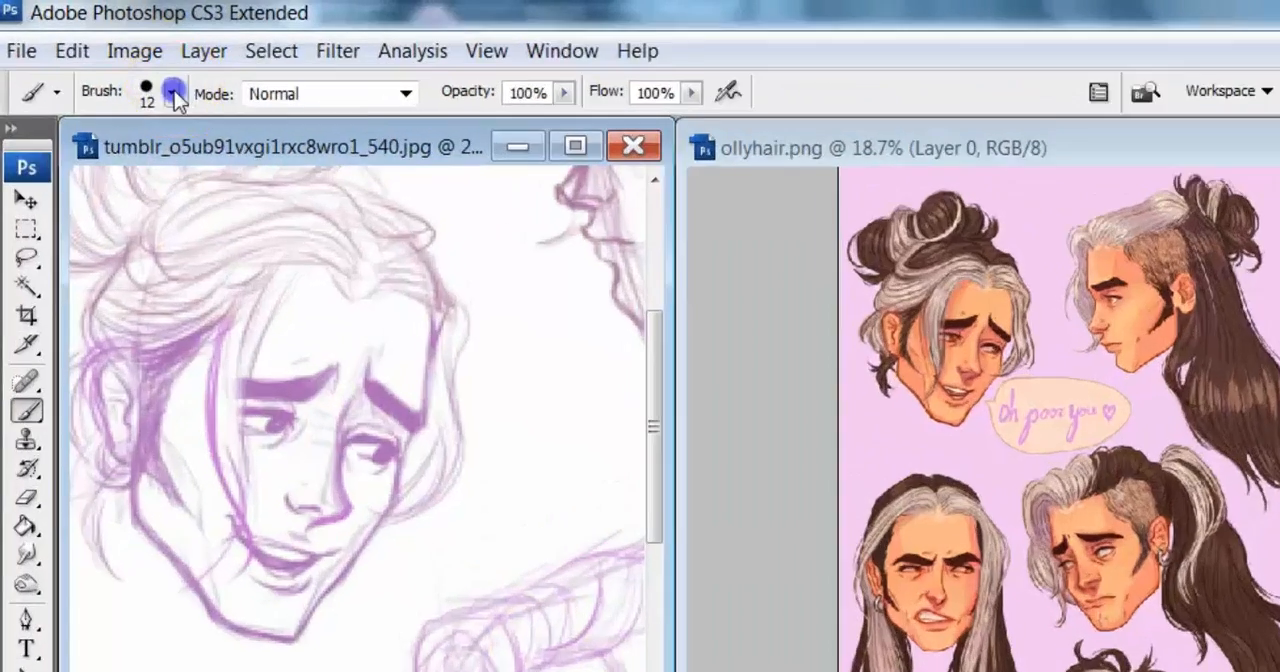
Step: In Photoshop, choose the rough 14 px brush preset and paint short black strokes beside the first sketched head
{"action": "left_click", "coordinate": [122, 66]}
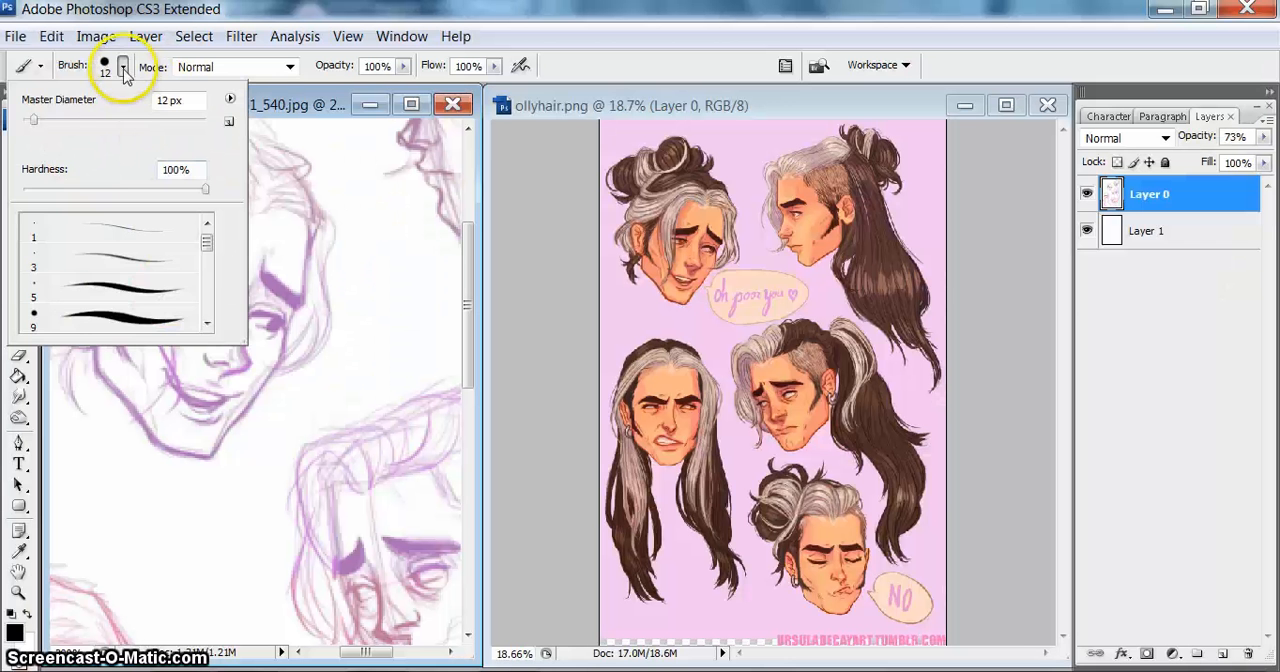
{"action": "left_click", "coordinate": [306, 166]}
{"action": "left_click", "coordinate": [122, 68]}
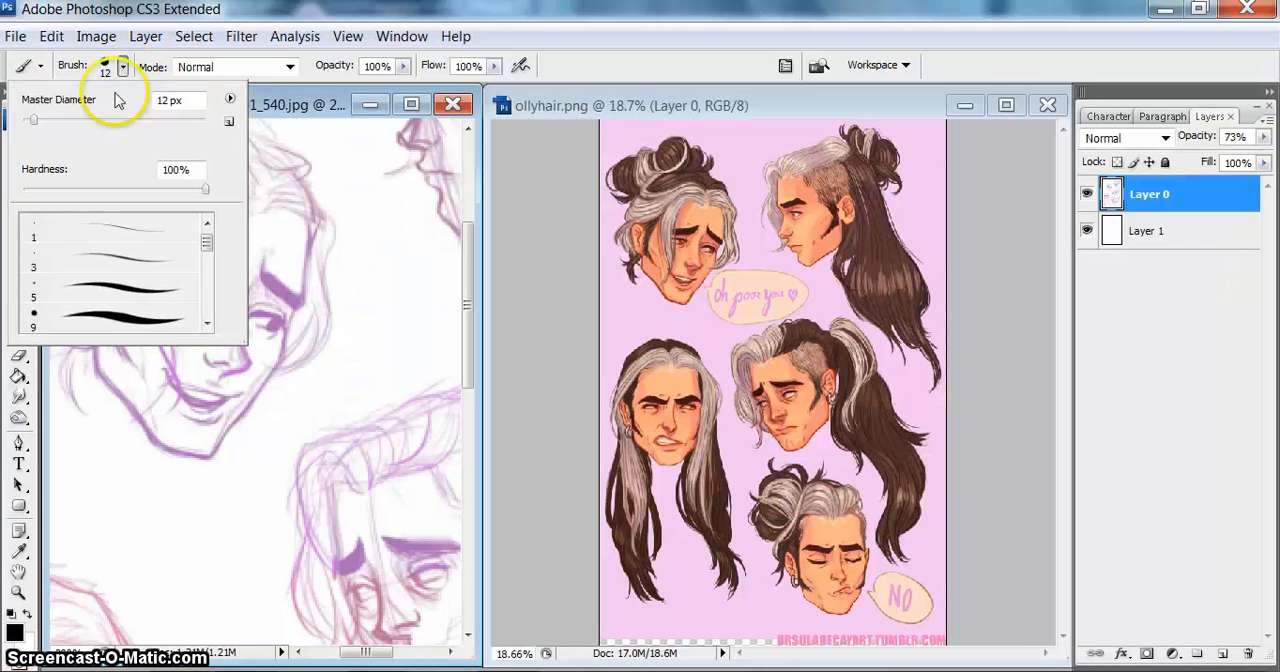
{"action": "left_click_drag", "start_coordinate": [206, 242], "coordinate": [210, 272]}
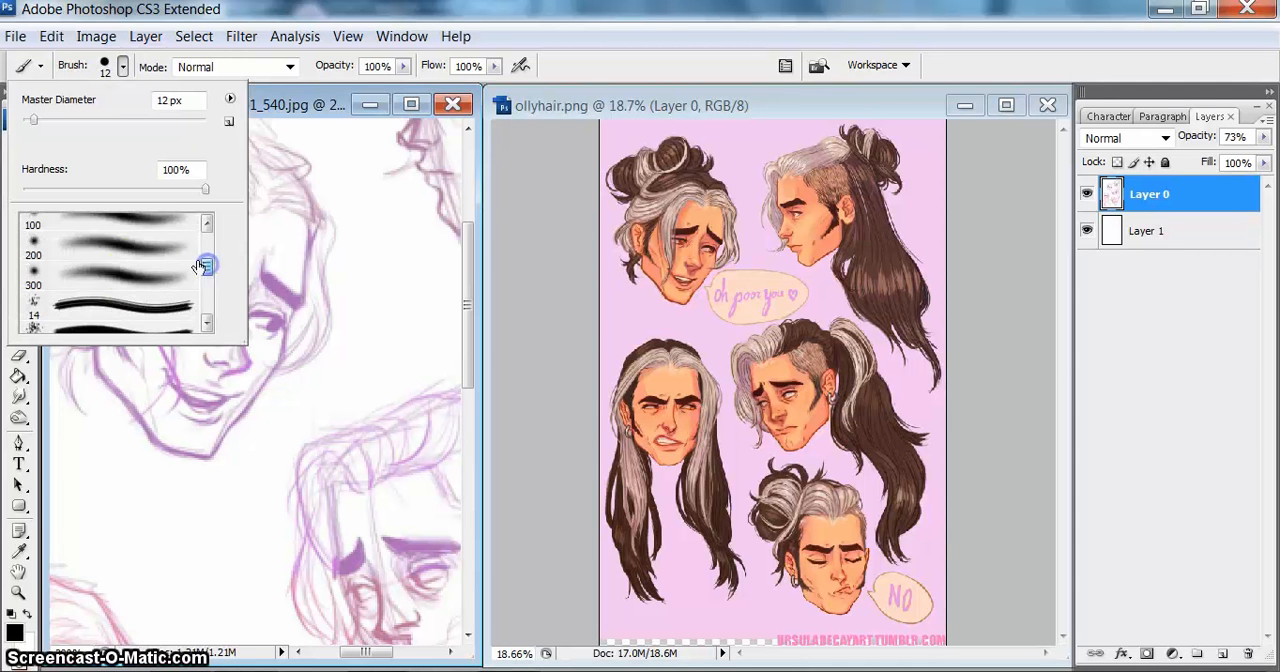
{"action": "left_click", "coordinate": [110, 306]}
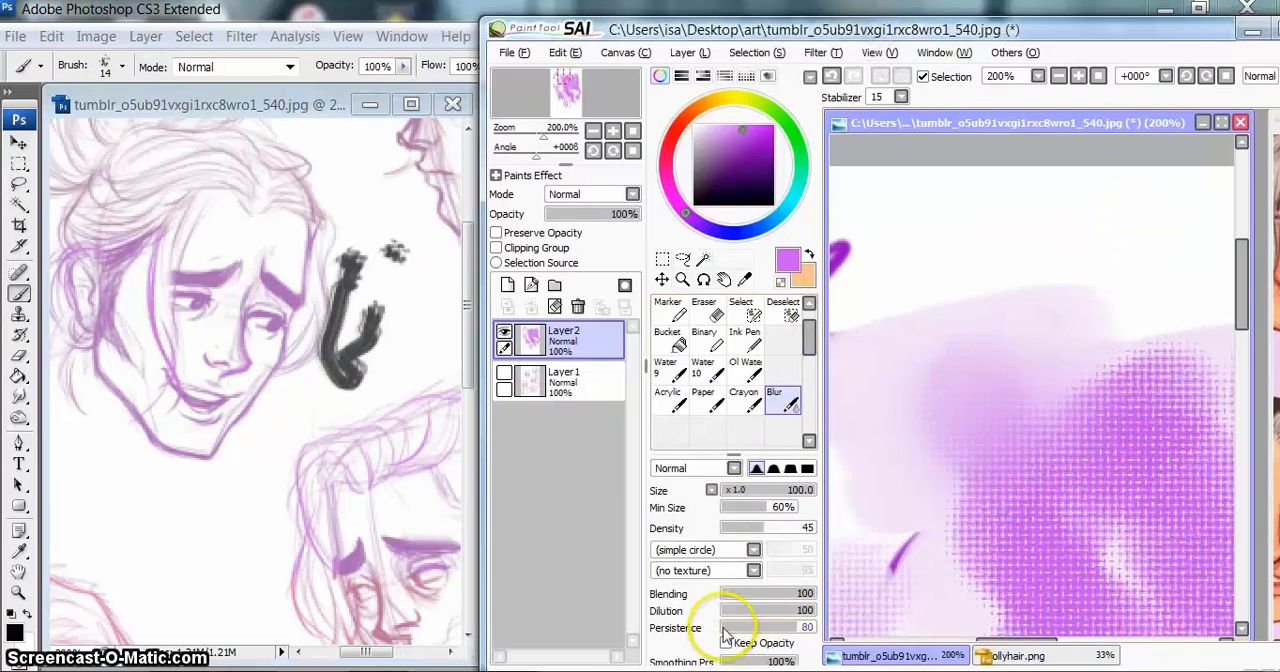
Step: Look through Photoshop's brush presets again, back up to the small hard round brushes
{"action": "left_click", "coordinate": [118, 73]}
{"action": "left_click", "coordinate": [122, 68]}
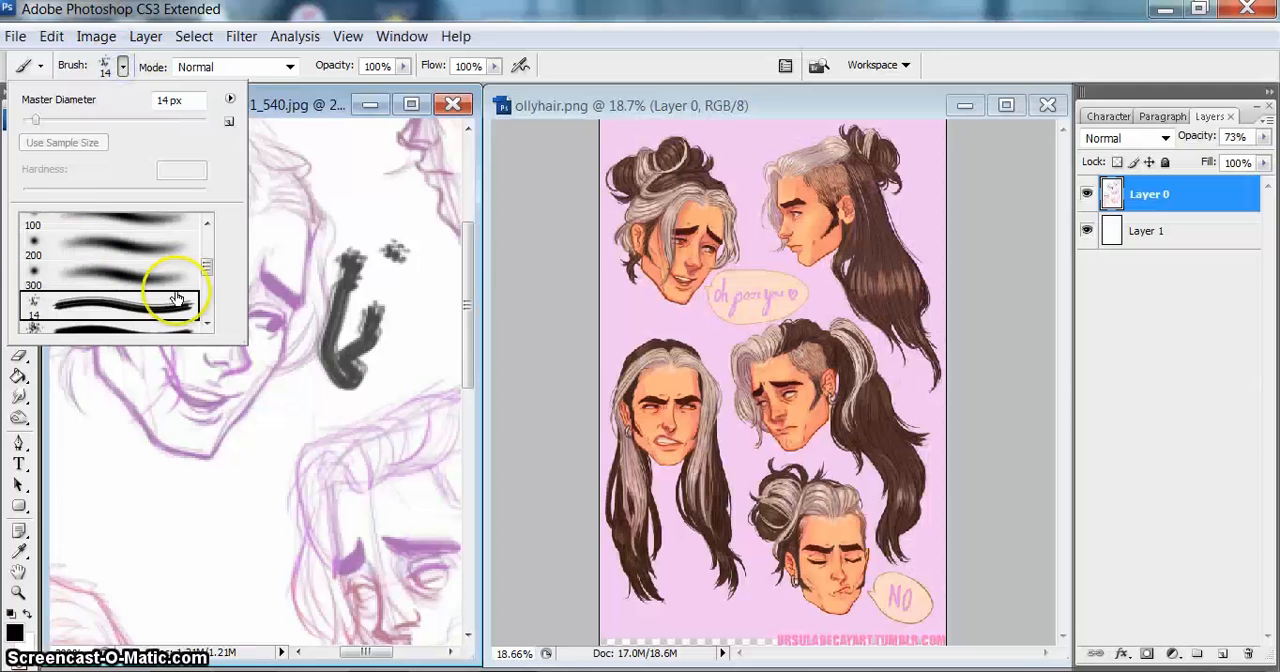
{"action": "left_click_drag", "start_coordinate": [206, 266], "coordinate": [208, 245]}
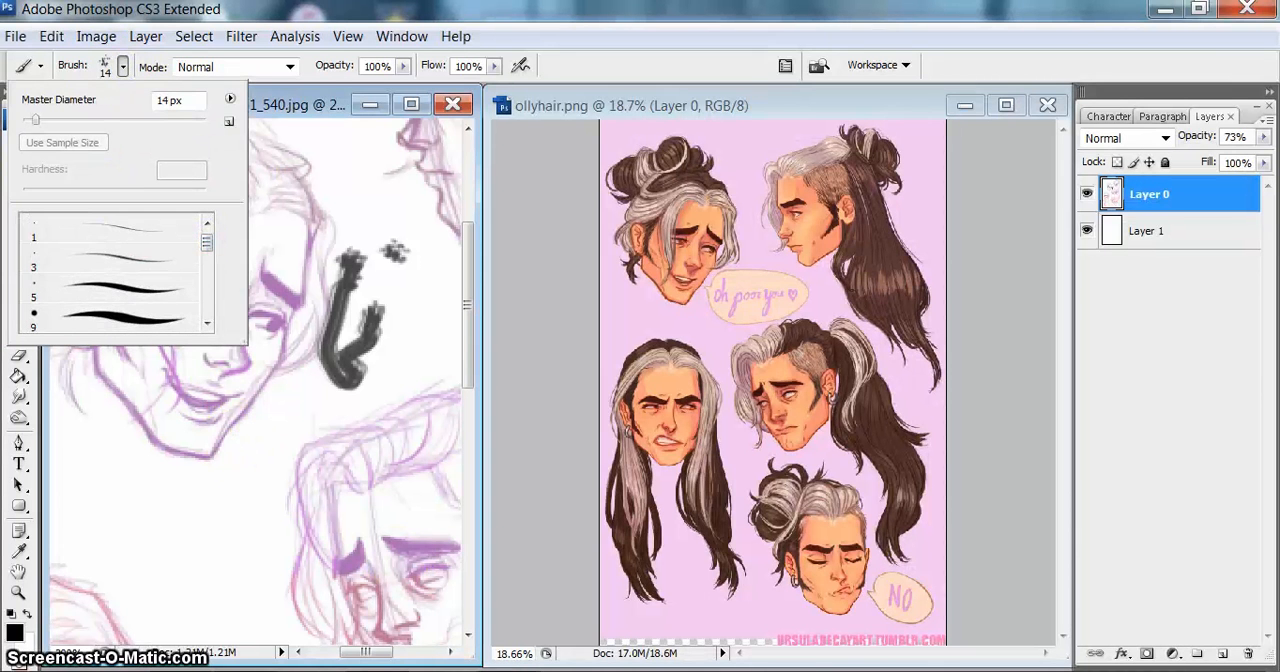
Step: Switch back to PaintTool SAI and maximize its window
{"action": "key", "text": "alt+Tab"}
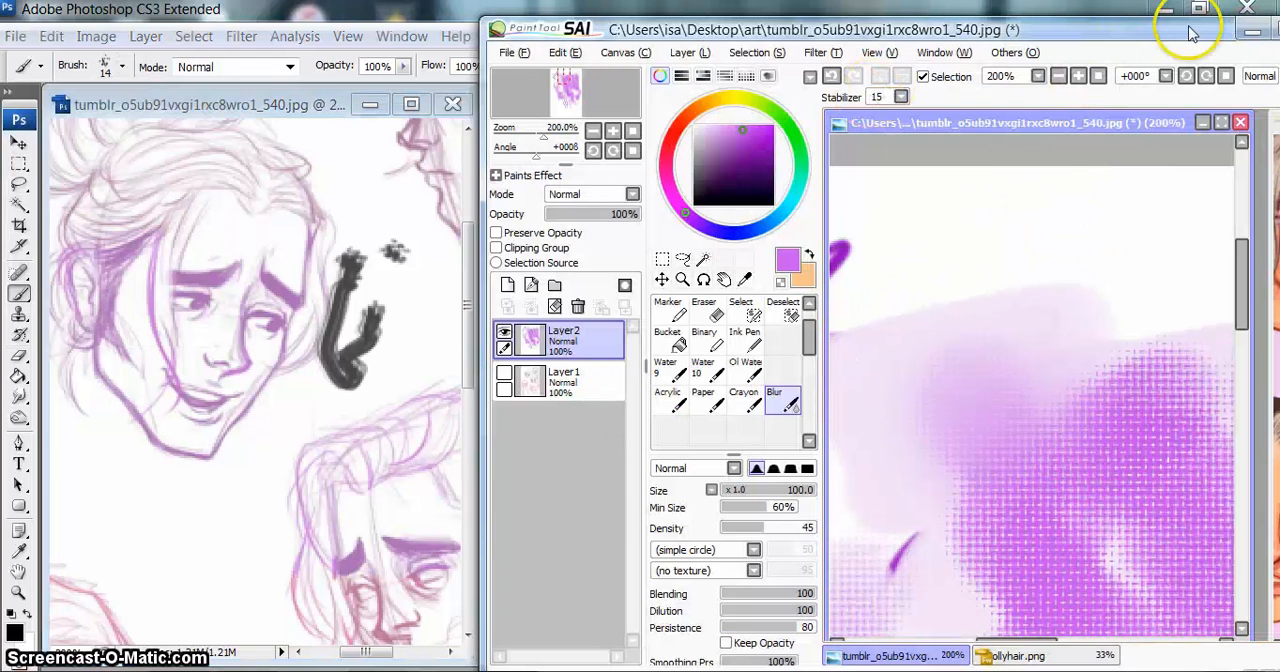
{"action": "left_click_drag", "start_coordinate": [1210, 32], "coordinate": [1085, 22]}
{"action": "left_click", "coordinate": [1128, 20]}
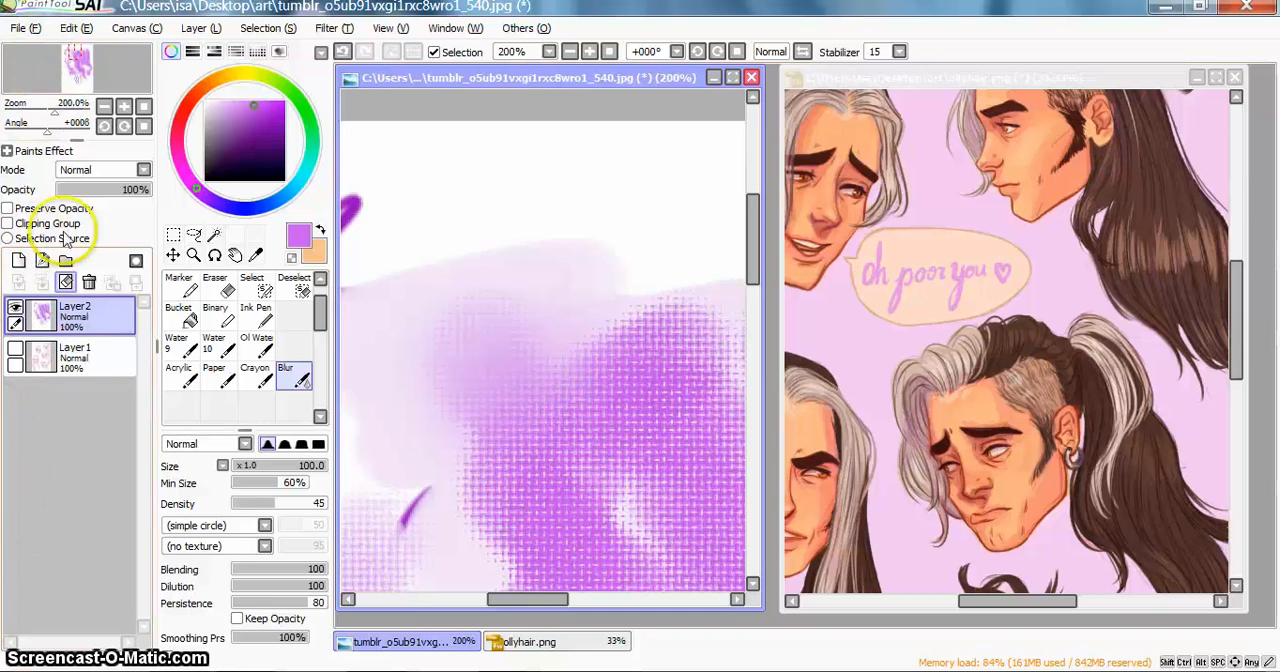
Step: Add six blank layers above Layer2 and delete them again
{"action": "left_click", "coordinate": [17, 262]}
{"action": "left_click", "coordinate": [17, 262]}
{"action": "left_click", "coordinate": [17, 262]}
{"action": "left_click", "coordinate": [17, 262]}
{"action": "left_click", "coordinate": [17, 262]}
{"action": "left_click", "coordinate": [17, 262]}
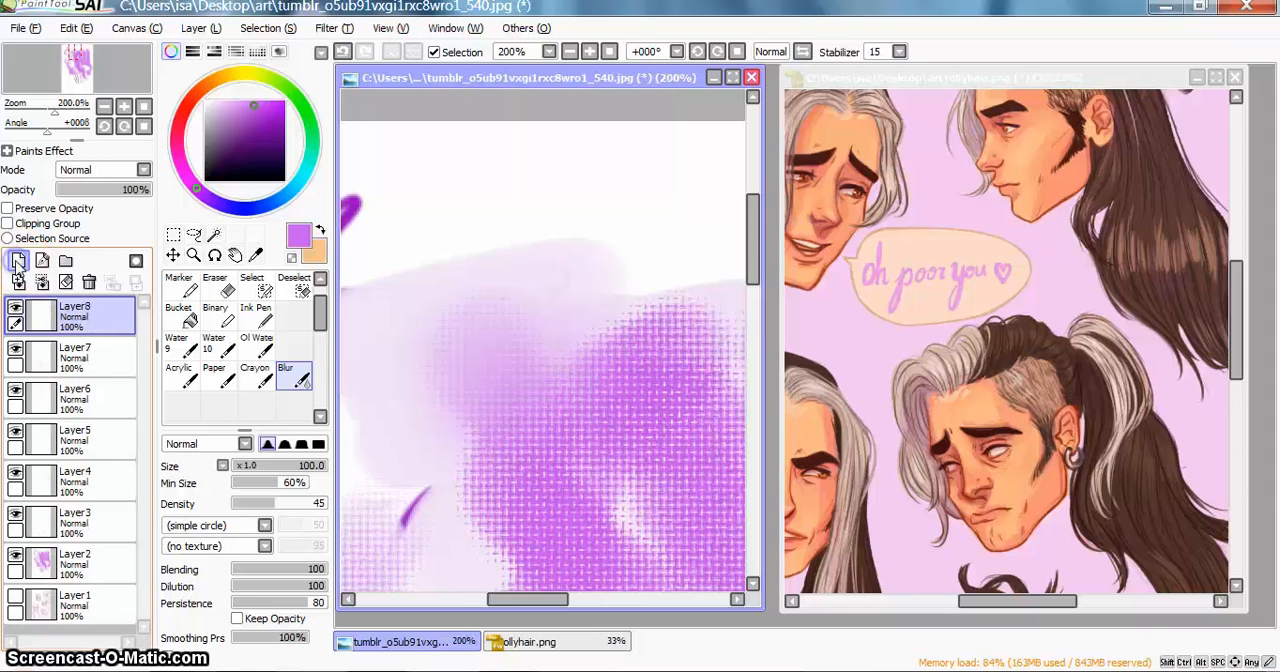
{"action": "left_click", "coordinate": [88, 283]}
{"action": "left_click", "coordinate": [88, 283]}
{"action": "left_click", "coordinate": [88, 283]}
{"action": "left_click", "coordinate": [88, 283]}
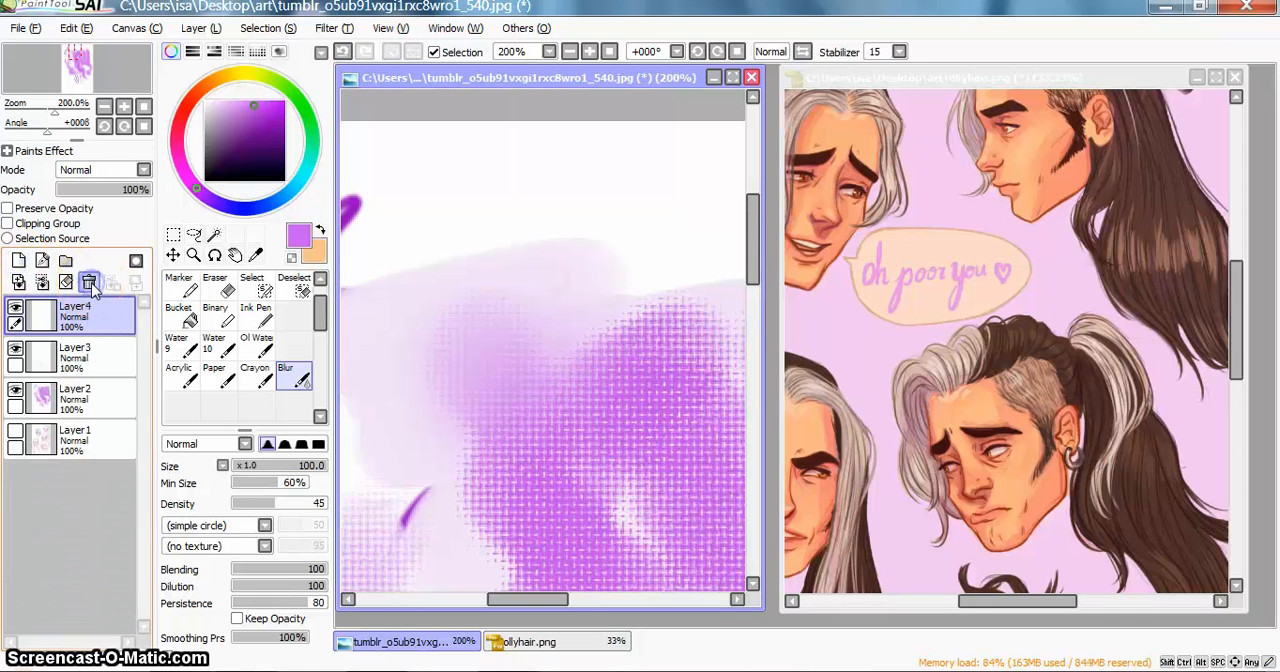
{"action": "left_click", "coordinate": [88, 283]}
{"action": "left_click", "coordinate": [88, 283]}
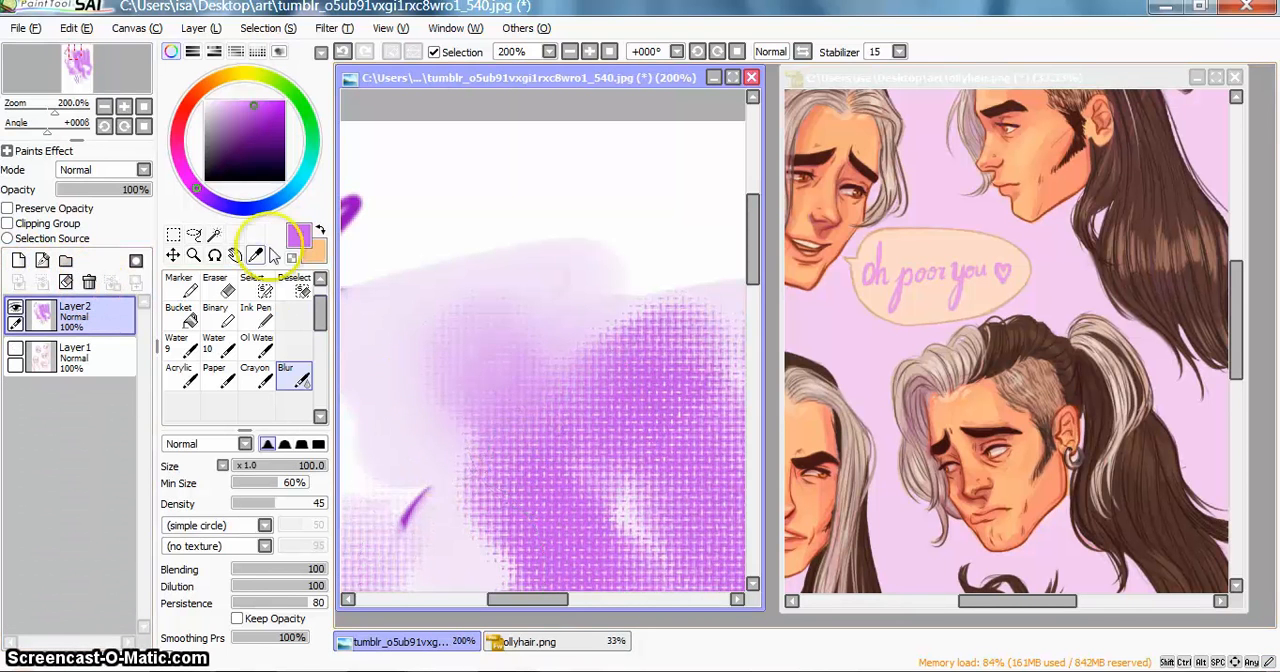
Step: Make the sketch on Layer1 visible and set Layer2's blending mode to Multiply
{"action": "left_click", "coordinate": [610, 52]}
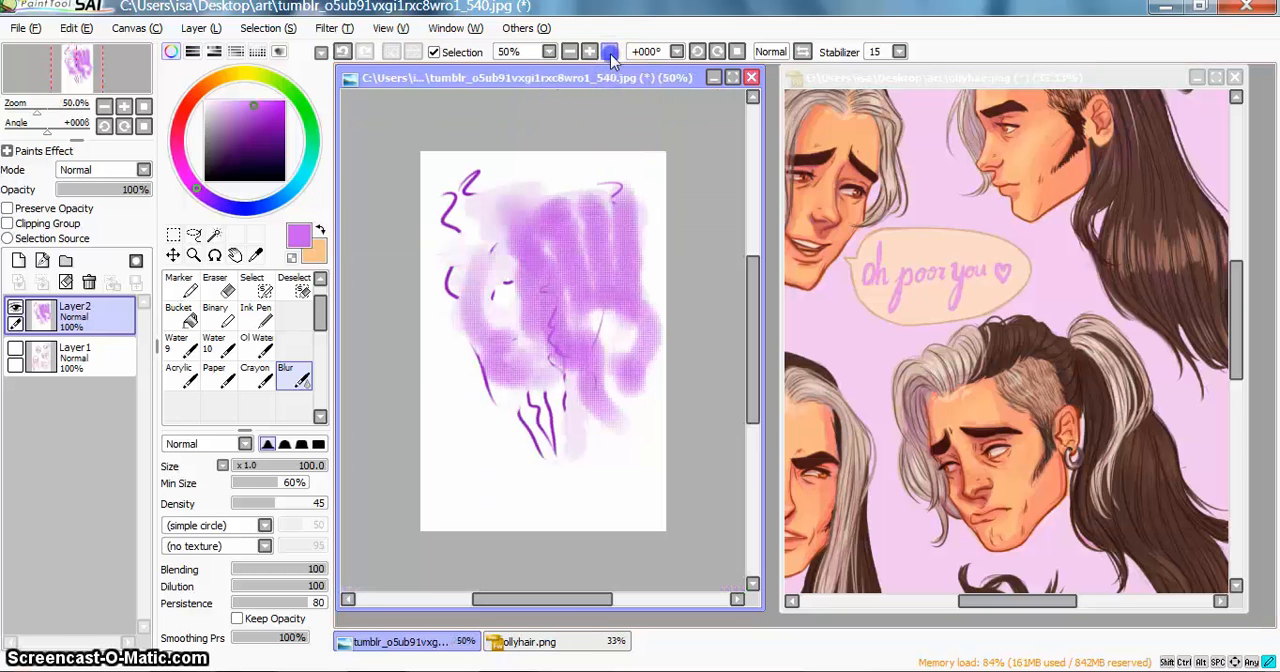
{"action": "left_click", "coordinate": [15, 347]}
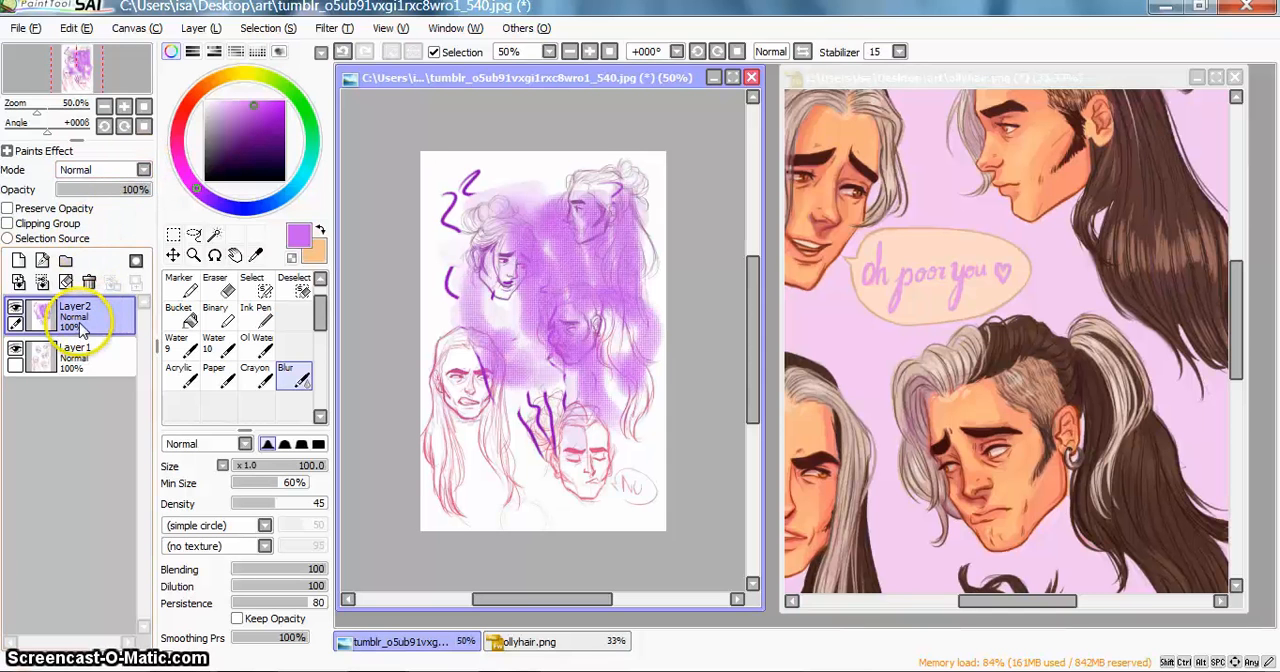
{"action": "left_click", "coordinate": [120, 170]}
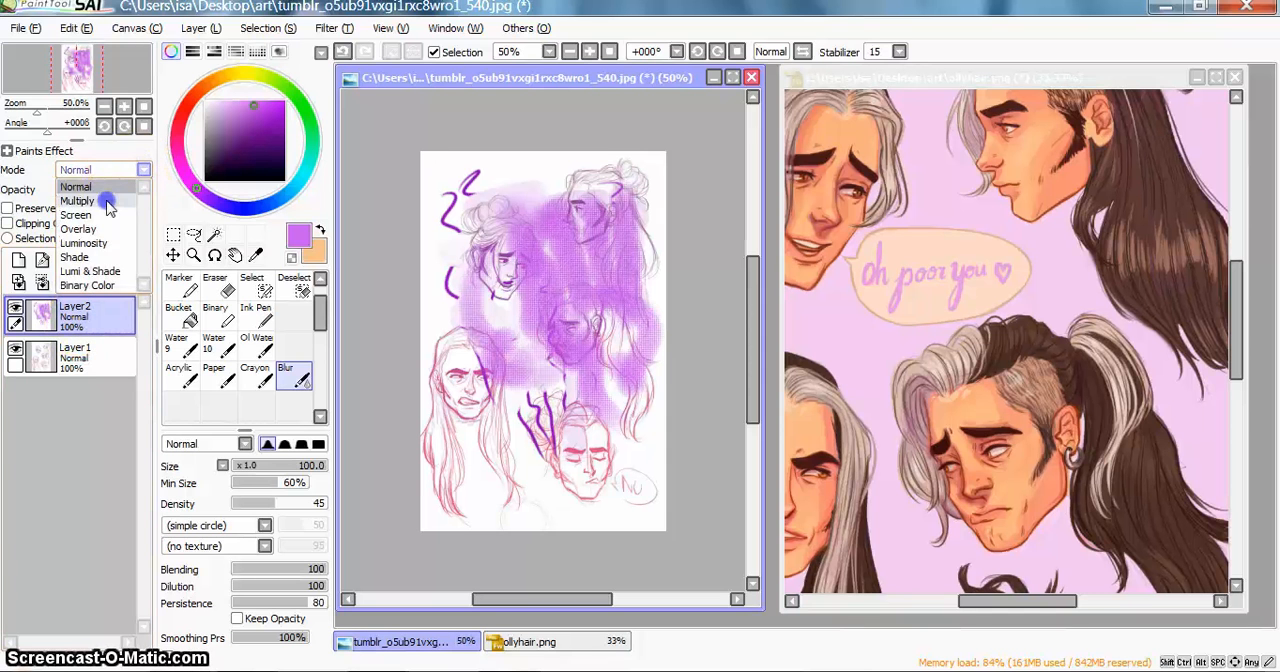
{"action": "left_click", "coordinate": [108, 203]}
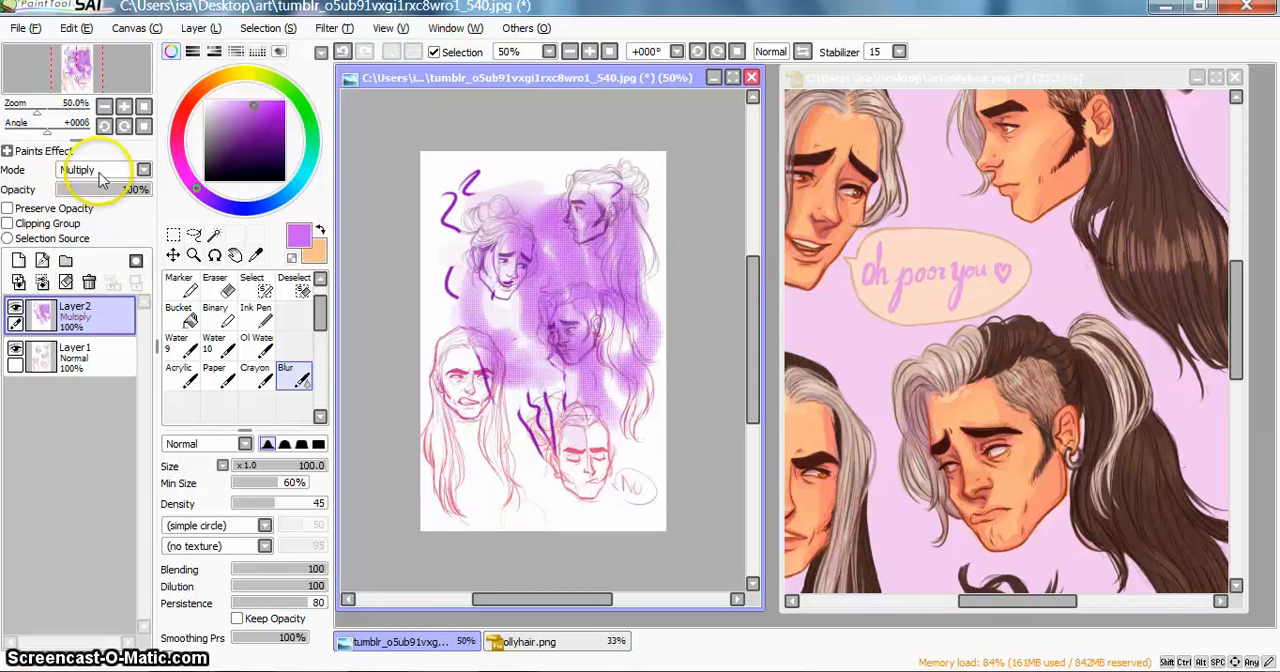
Step: Set Layer2's blending mode to Screen and inspect its effect on the sketched heads up close
{"action": "left_click", "coordinate": [100, 172]}
{"action": "left_click", "coordinate": [95, 216]}
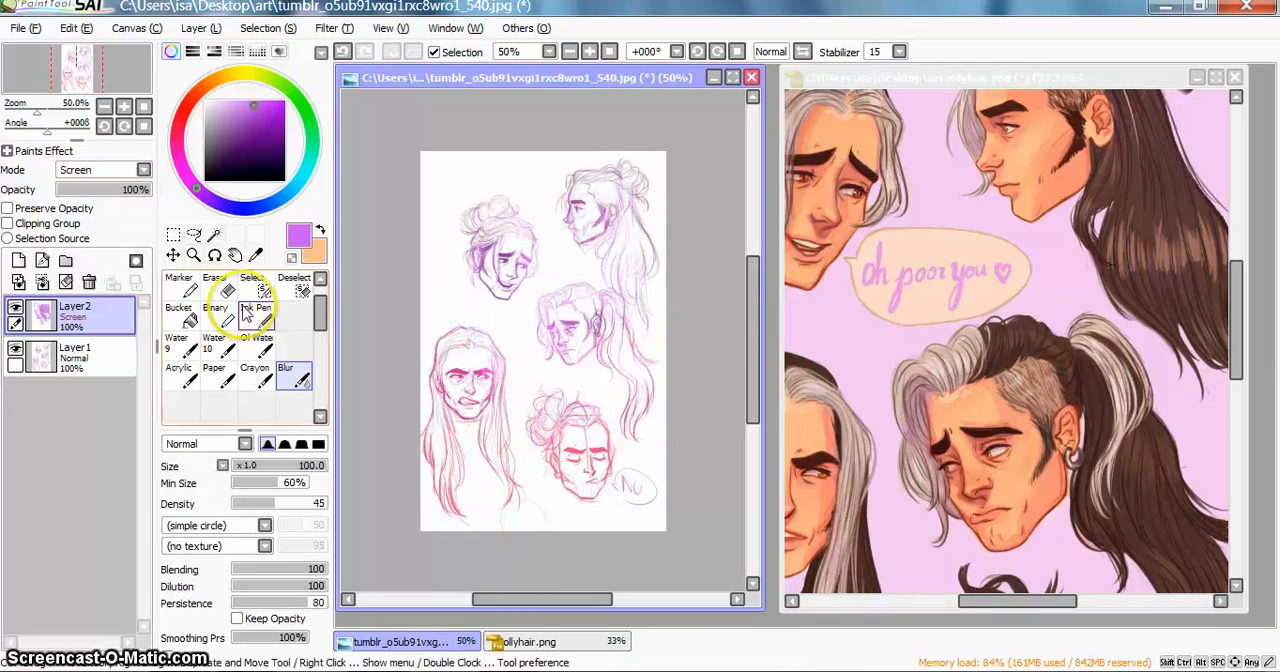
{"action": "left_click", "coordinate": [193, 255]}
{"action": "left_click_drag", "start_coordinate": [523, 297], "coordinate": [572, 262]}
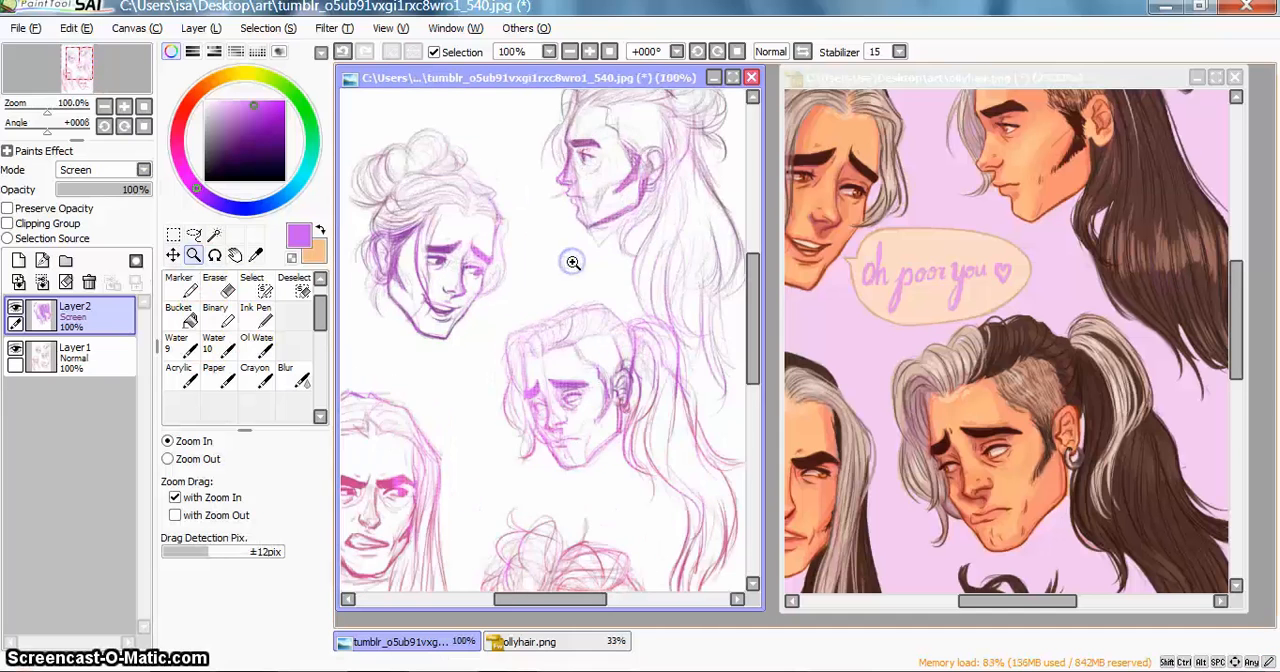
{"action": "left_click", "coordinate": [572, 262]}
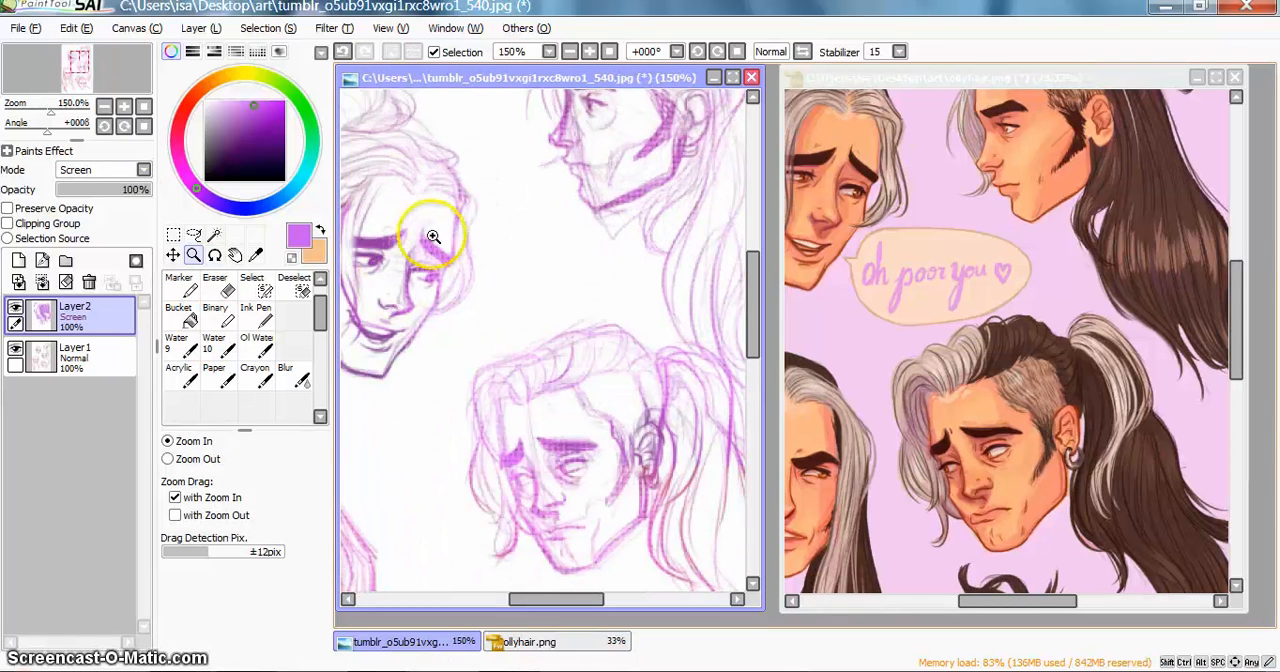
Step: Try the Overlay and Luminosity blending modes on Layer2 with the whole page in view
{"action": "left_click", "coordinate": [88, 170]}
{"action": "left_click", "coordinate": [92, 227]}
{"action": "key", "text": "Home"}
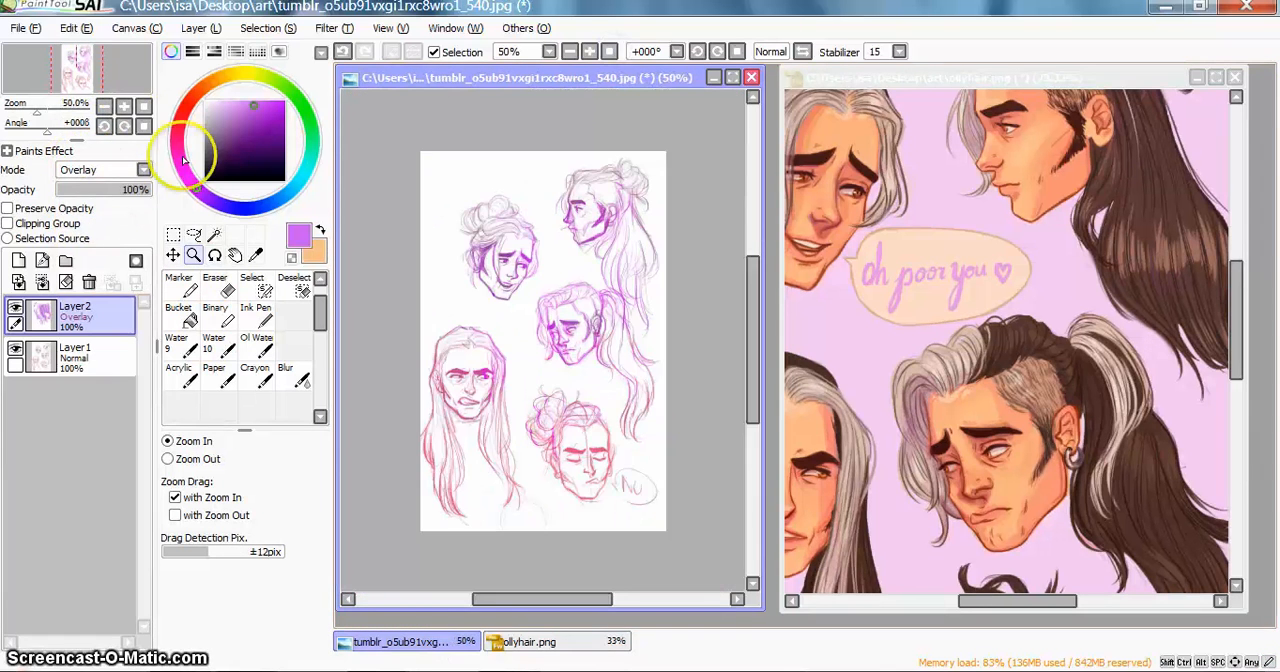
{"action": "left_click", "coordinate": [125, 172]}
{"action": "left_click", "coordinate": [85, 243]}
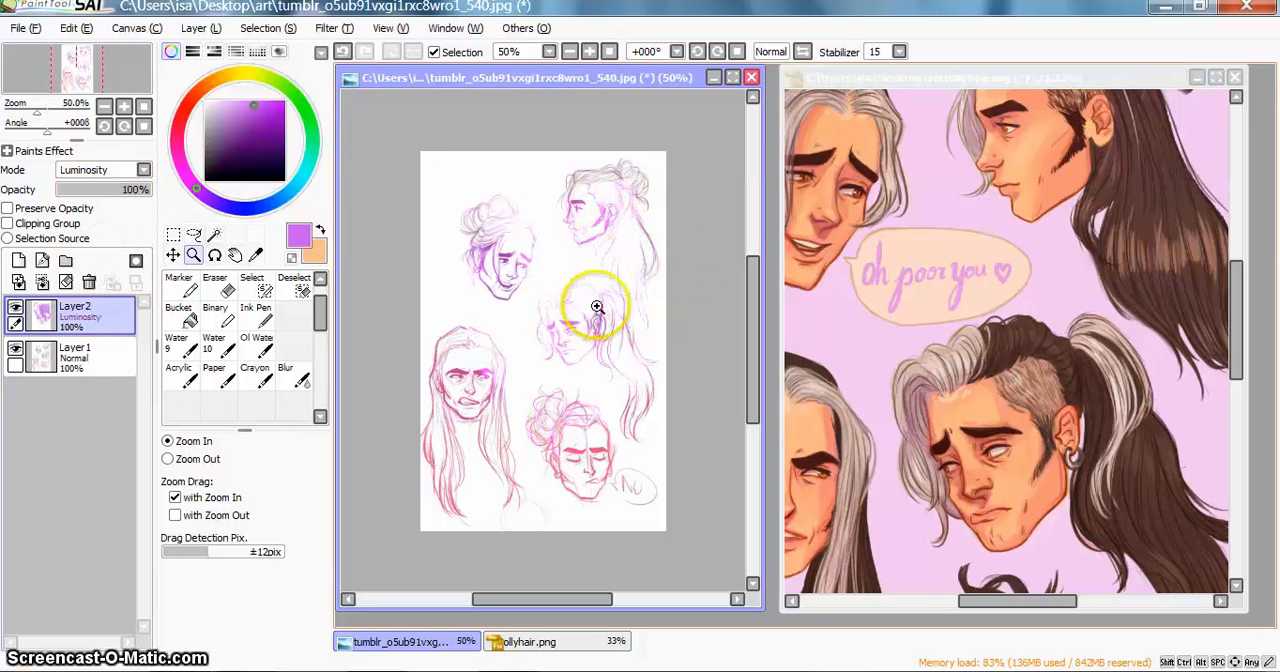
Step: Try the Shade and Lumi & Shade blending modes on Layer2
{"action": "left_click", "coordinate": [78, 172]}
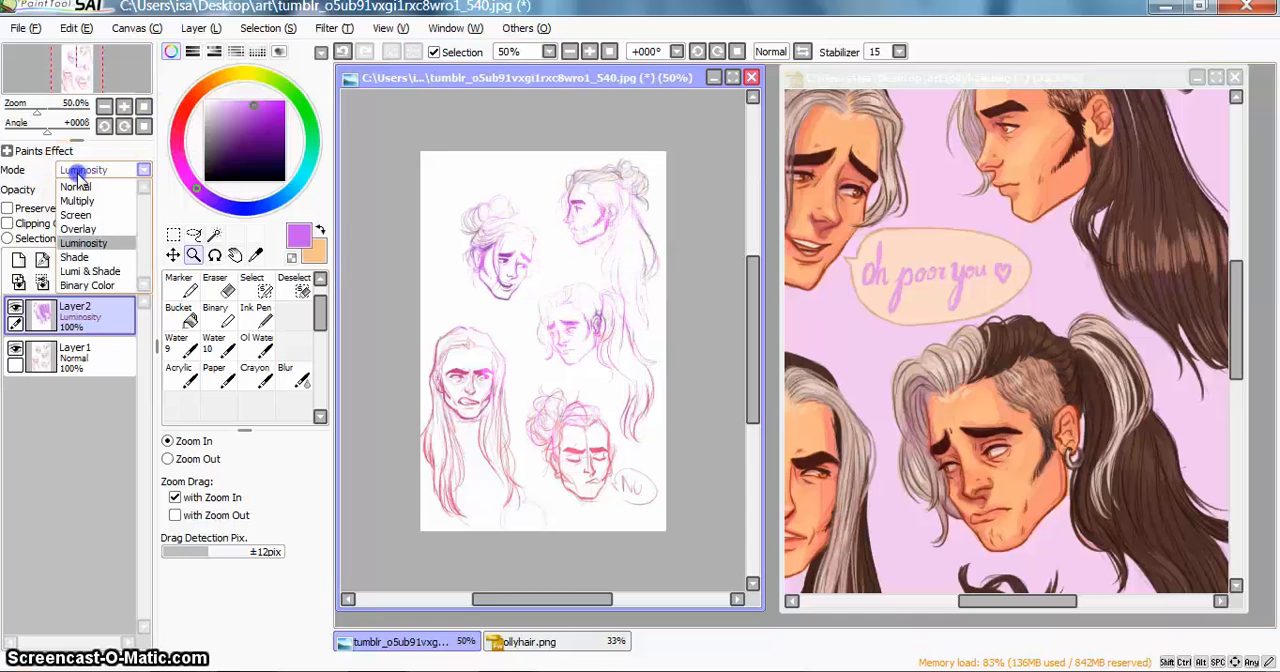
{"action": "left_click", "coordinate": [85, 257]}
{"action": "left_click", "coordinate": [80, 170]}
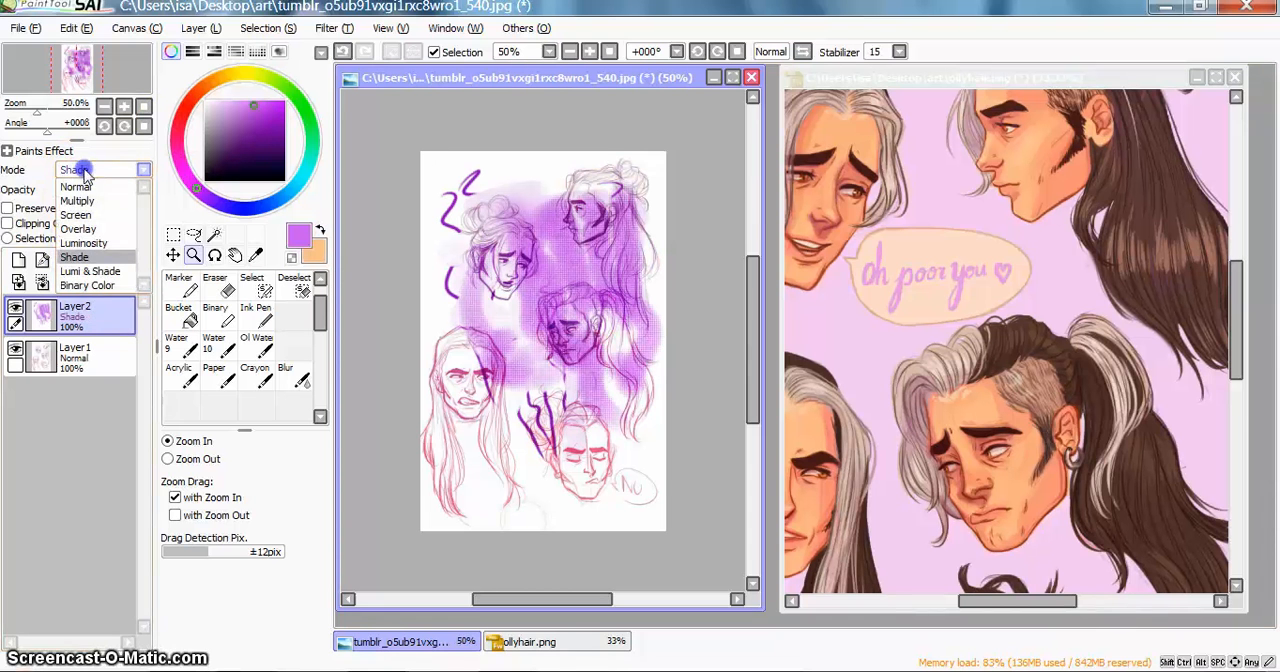
{"action": "left_click", "coordinate": [90, 271]}
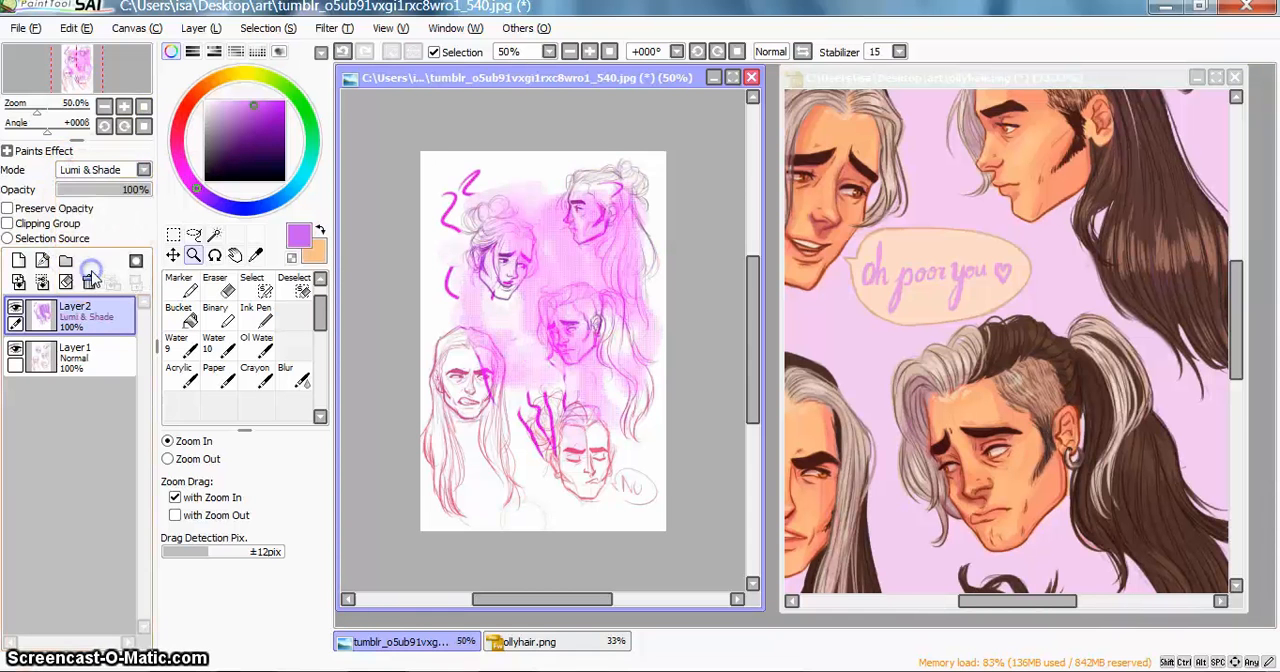
Step: Set Layer2's blending mode to Binary Color, and delete the layer after viewing the effect
{"action": "left_click", "coordinate": [90, 171]}
{"action": "left_click", "coordinate": [90, 285]}
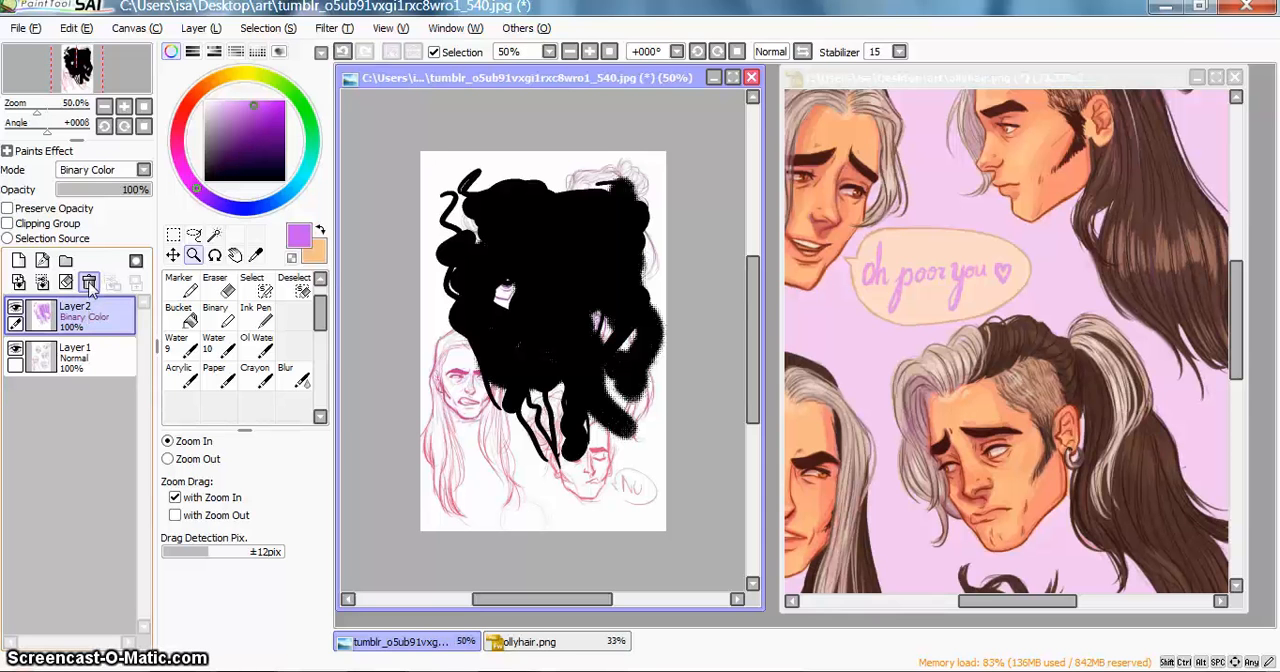
{"action": "left_click", "coordinate": [89, 283]}
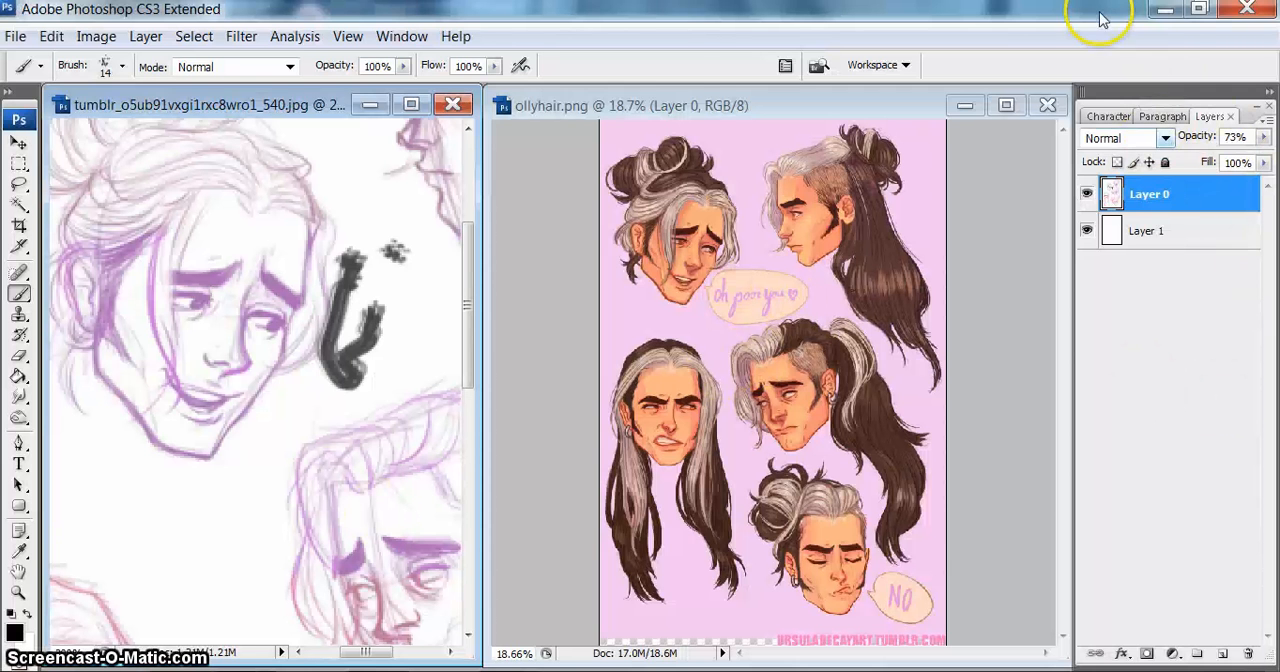
Step: Restore Photoshop to a smaller window beside SAI's tool panels and add six blank layers above Layer 0
{"action": "left_click", "coordinate": [1203, 10]}
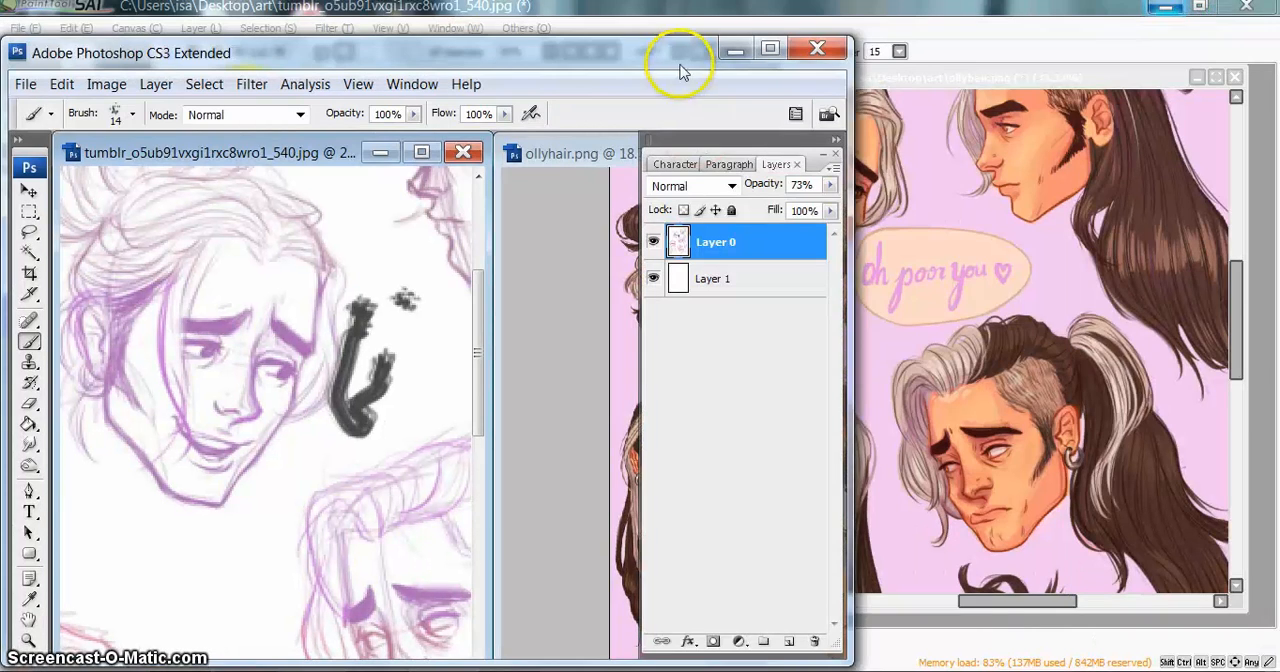
{"action": "mouse_move", "coordinate": [677, 51]}
{"action": "left_mouse_down"}
{"action": "mouse_move", "coordinate": [886, 40]}
{"action": "mouse_move", "coordinate": [1170, 78]}
{"action": "mouse_move", "coordinate": [1060, 74]}
{"action": "left_mouse_up"}
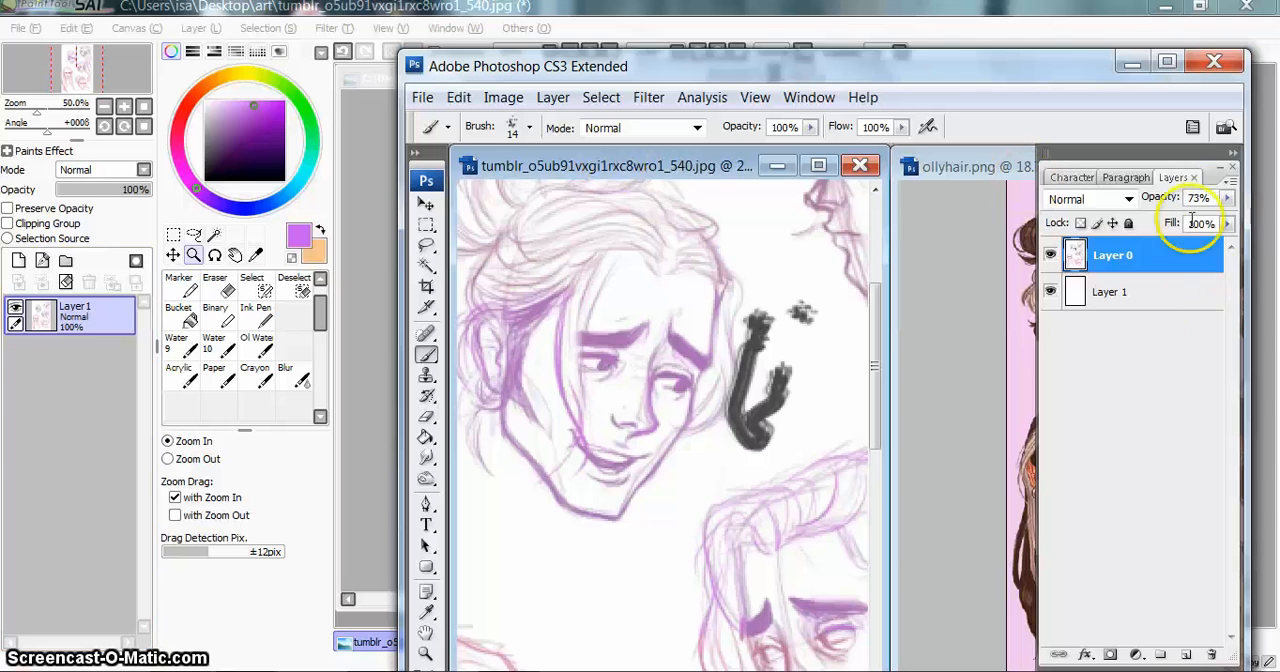
{"action": "left_click", "coordinate": [1188, 655]}
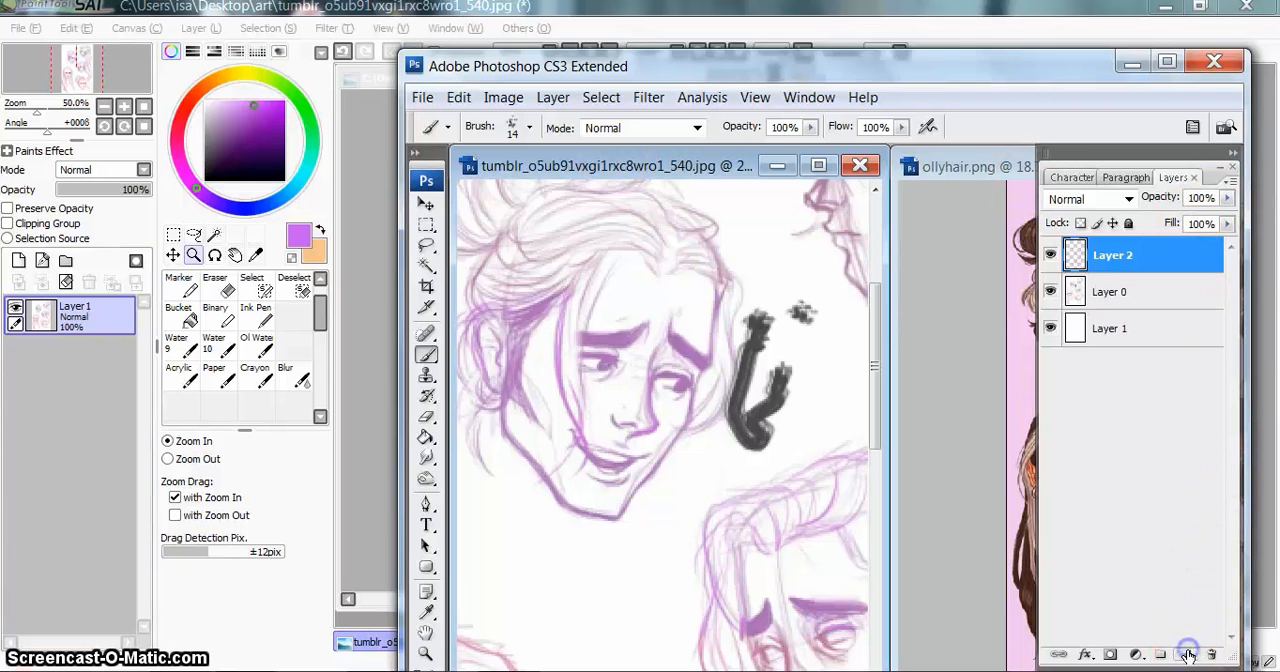
{"action": "left_click", "coordinate": [1188, 655]}
{"action": "left_click", "coordinate": [1188, 655]}
{"action": "left_click", "coordinate": [1188, 655]}
{"action": "left_click", "coordinate": [1188, 655]}
{"action": "left_click", "coordinate": [1188, 655]}
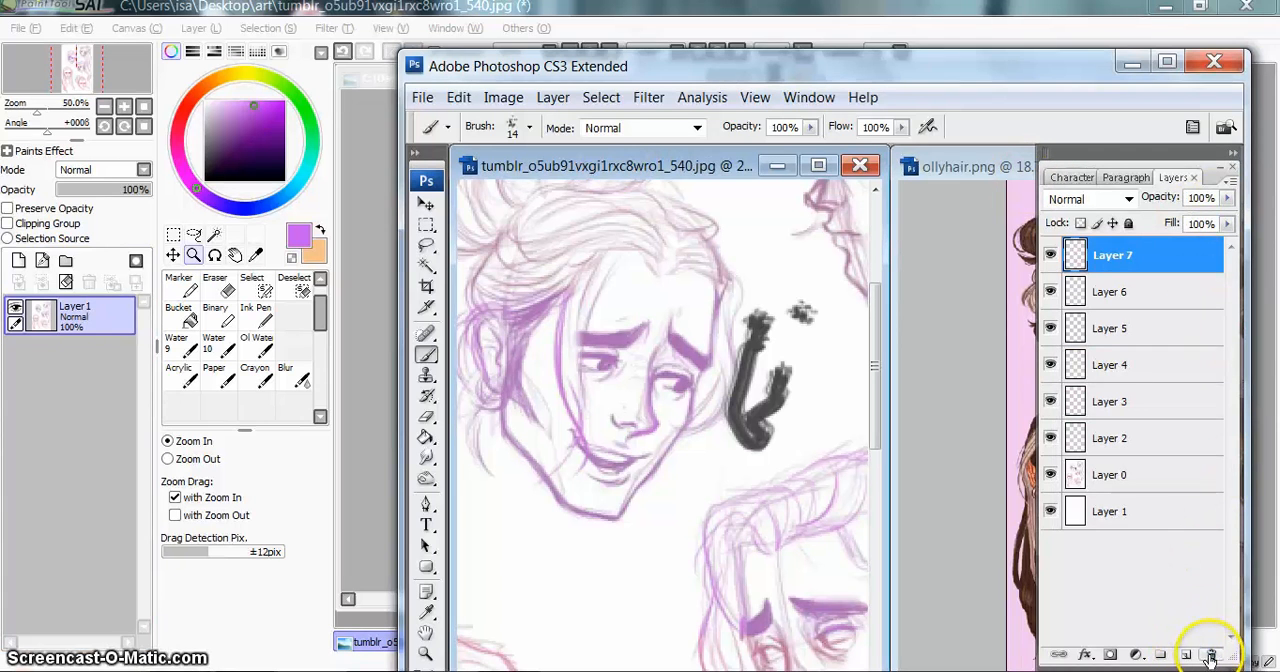
Step: Delete the six blank layers above Layer 0 and minimize the Photoshop window
{"action": "left_click", "coordinate": [1210, 655]}
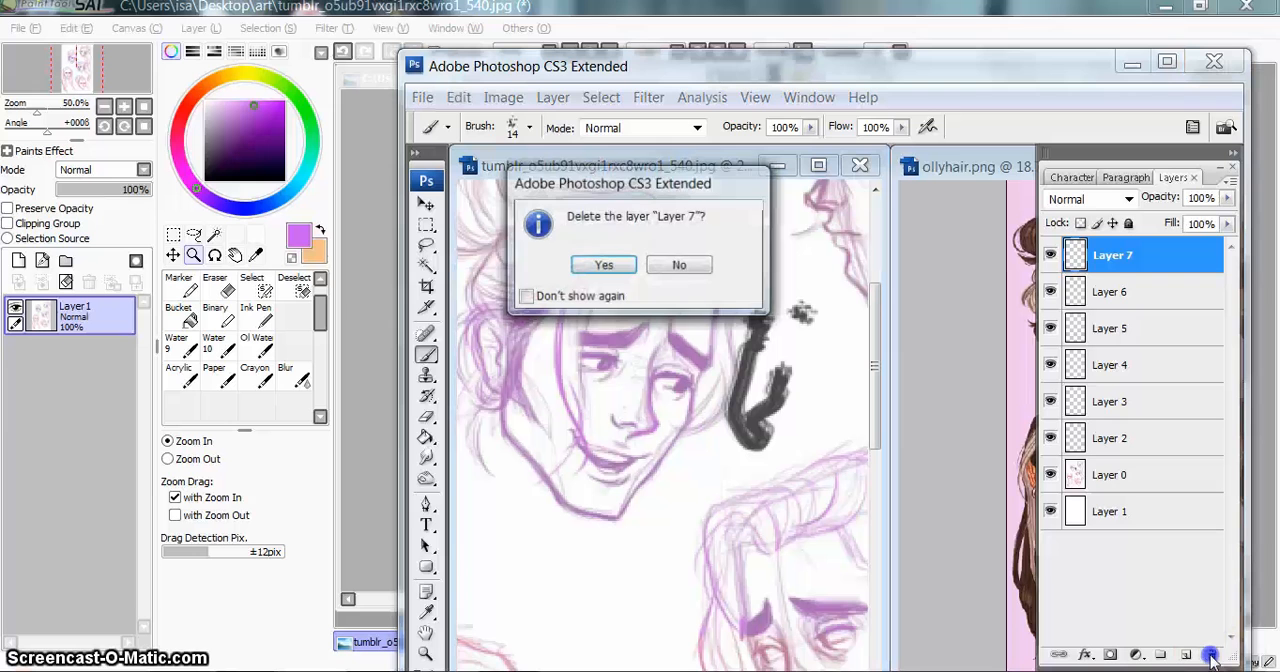
{"action": "left_click", "coordinate": [606, 266]}
{"action": "left_click", "coordinate": [1212, 655]}
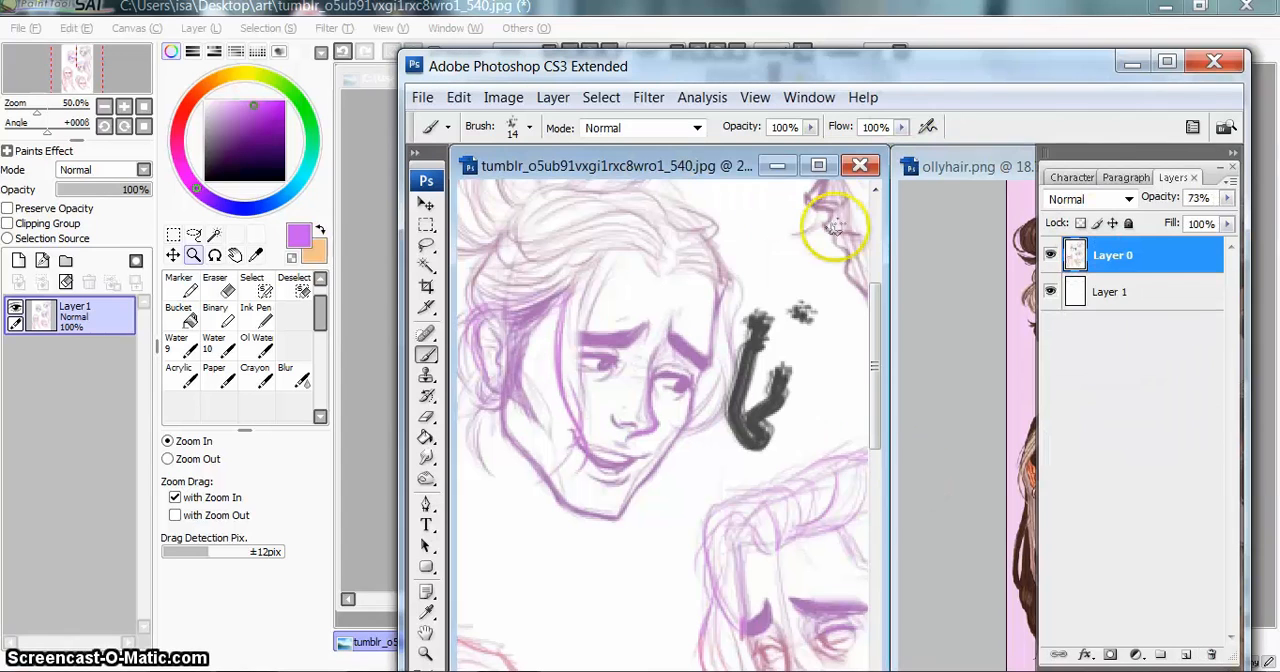
{"action": "left_click_drag", "start_coordinate": [1160, 197], "coordinate": [1132, 200]}
{"action": "left_click", "coordinate": [1128, 200]}
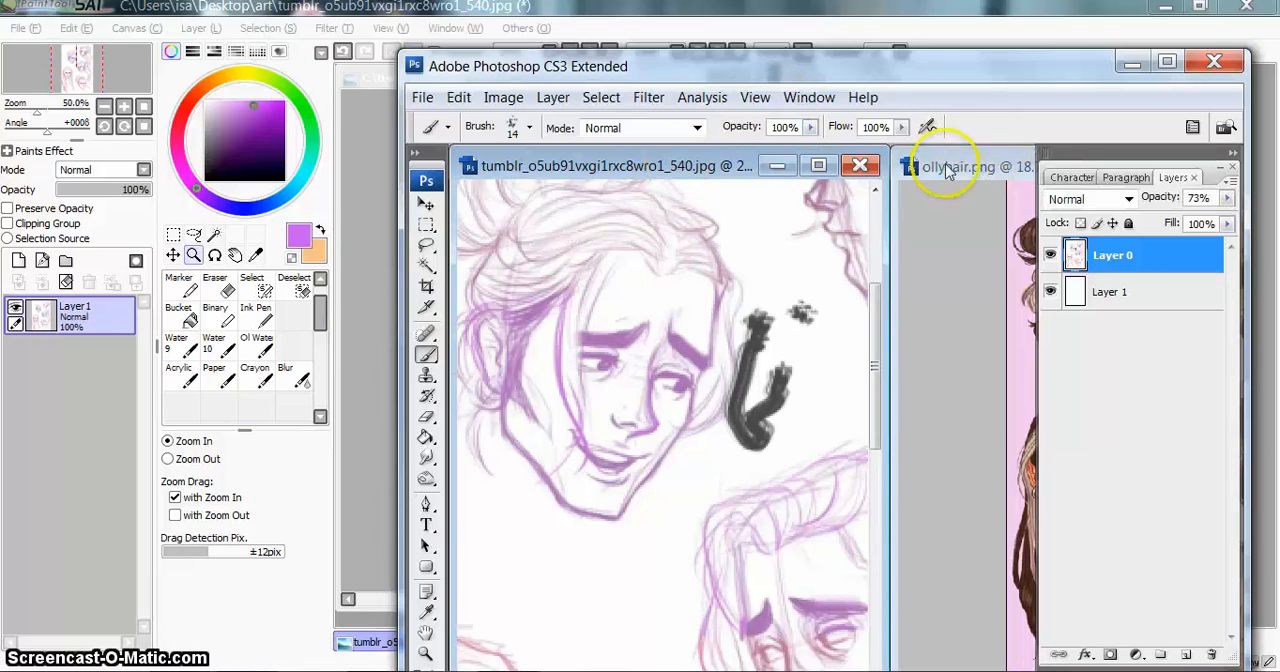
{"action": "left_click", "coordinate": [1134, 62]}
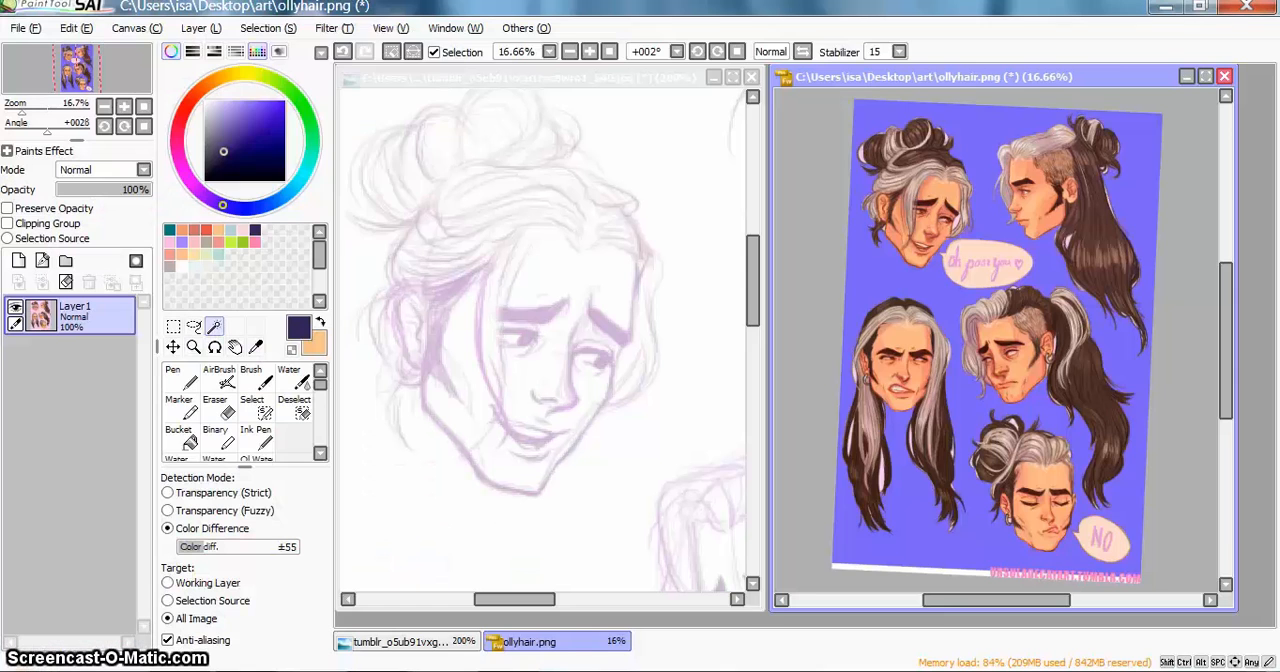
Step: Clear the selection around the heads in Photoshop's ollyhair.png, and restore SAI to a smaller window over Photoshop
{"action": "key", "text": "alt+s"}
{"action": "key", "text": "d"}
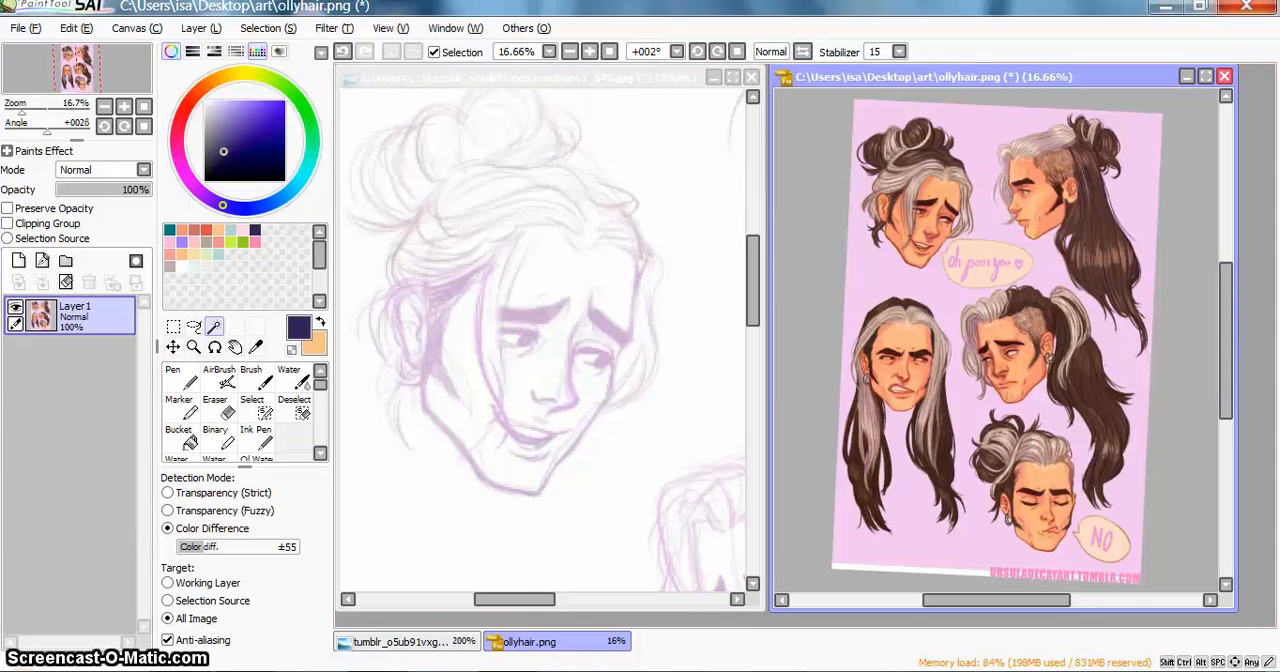
{"action": "left_click", "coordinate": [1199, 6]}
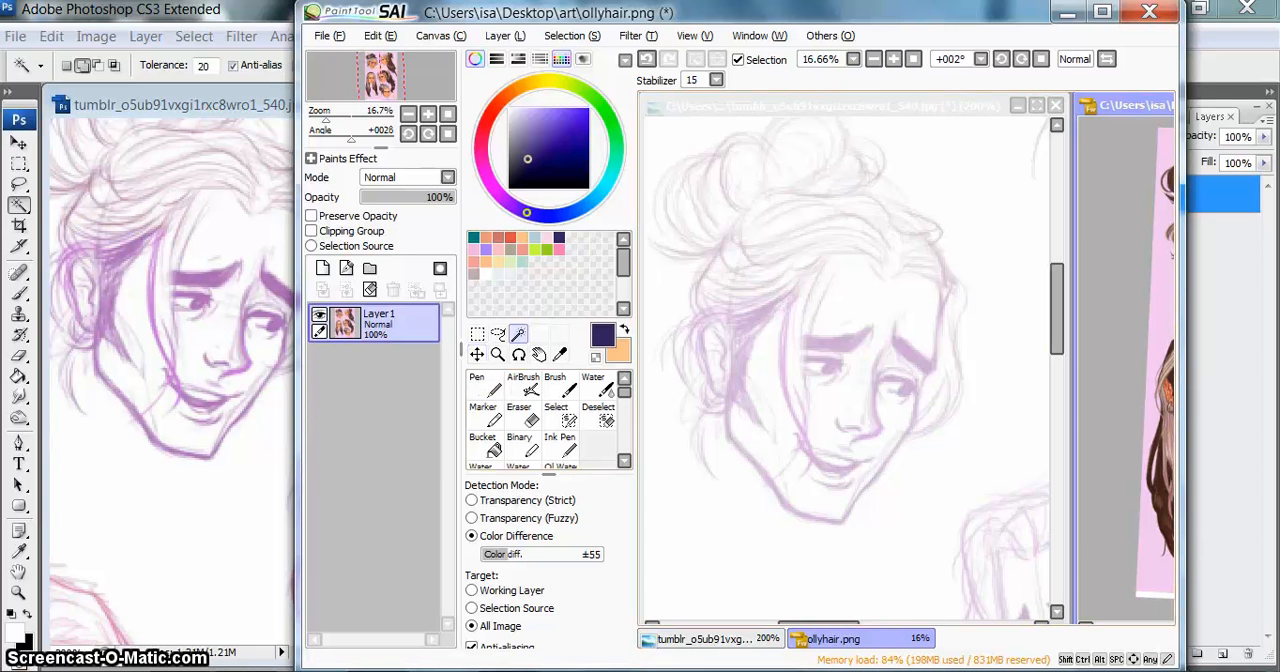
Step: Move the ollyhair.png canvas window over the sketch, reset its rotation to 0°, and activate the Move tool
{"action": "mouse_move", "coordinate": [1130, 105]}
{"action": "left_mouse_down"}
{"action": "mouse_move", "coordinate": [990, 124]}
{"action": "mouse_move", "coordinate": [807, 120]}
{"action": "left_mouse_up"}
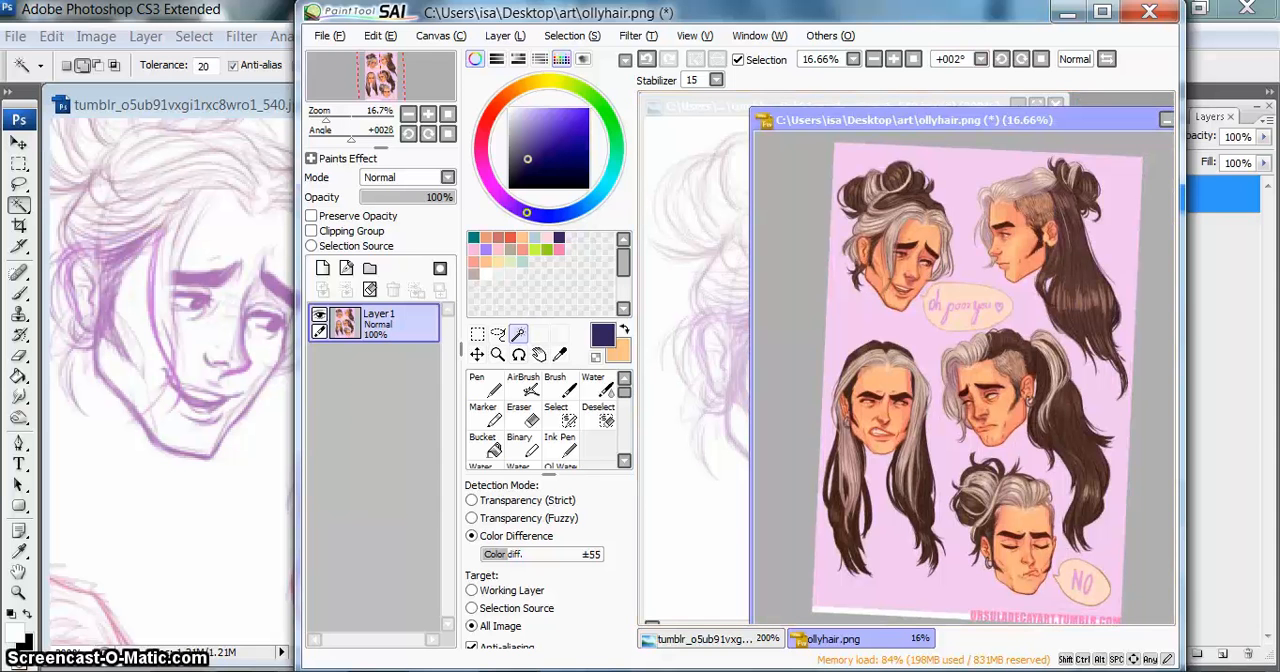
{"action": "left_click", "coordinate": [1041, 59]}
{"action": "left_click", "coordinate": [477, 354]}
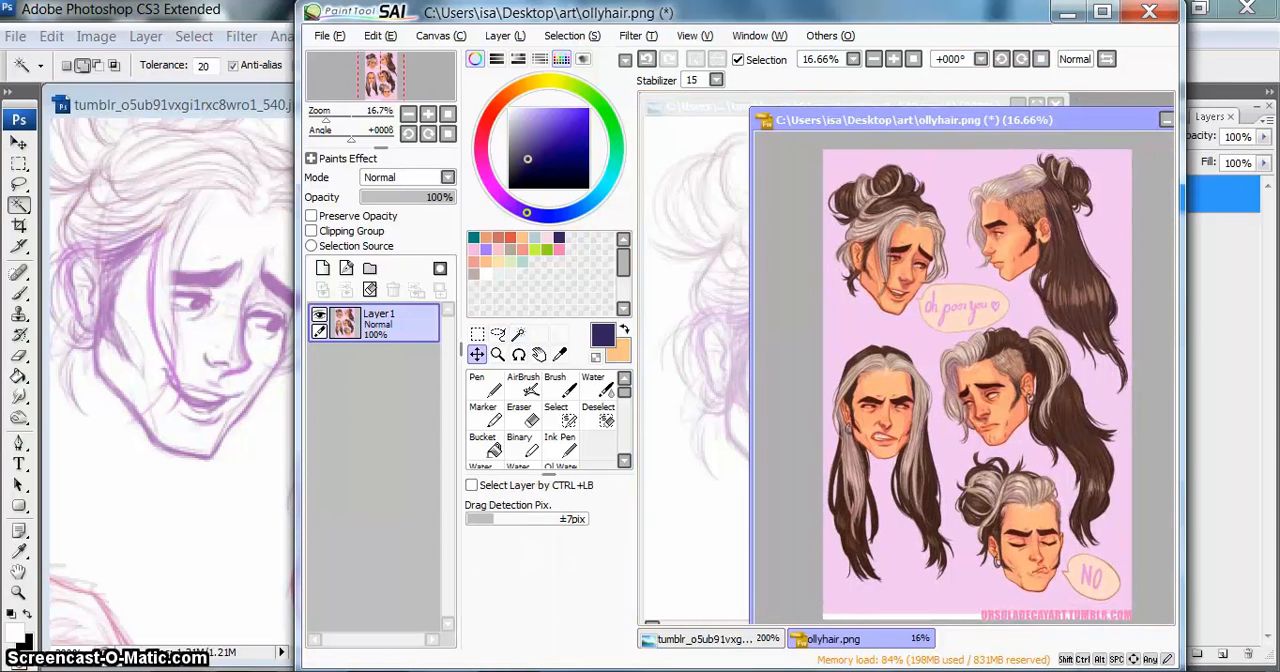